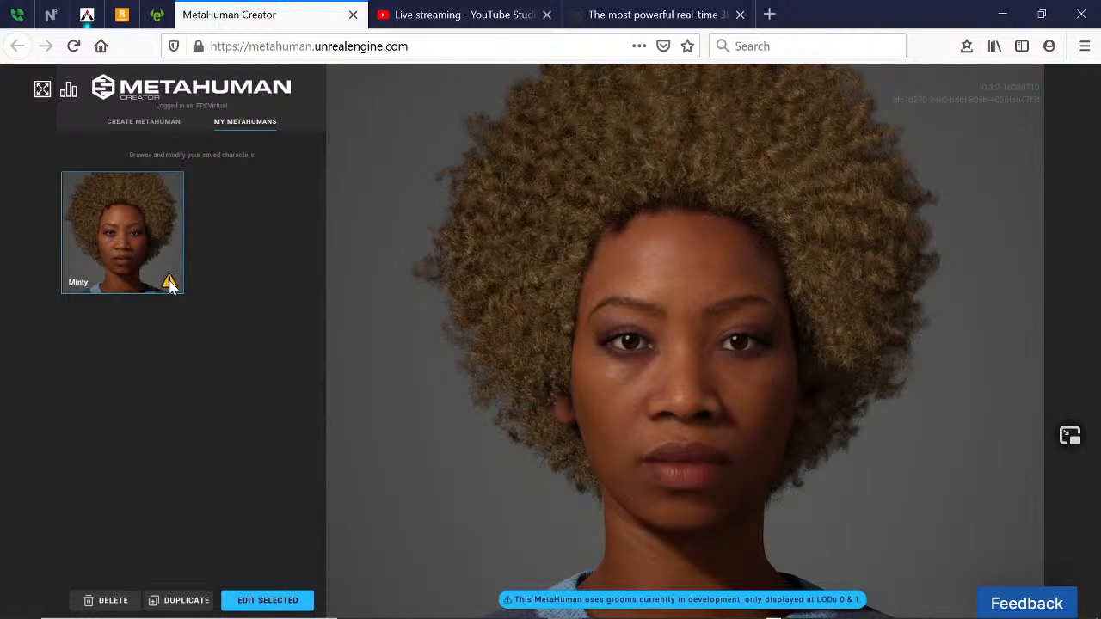
- Expand the workspace to full screen and open the preset characters for creating a new MetaHuman
mouse_move(169, 283)
click(42, 90)
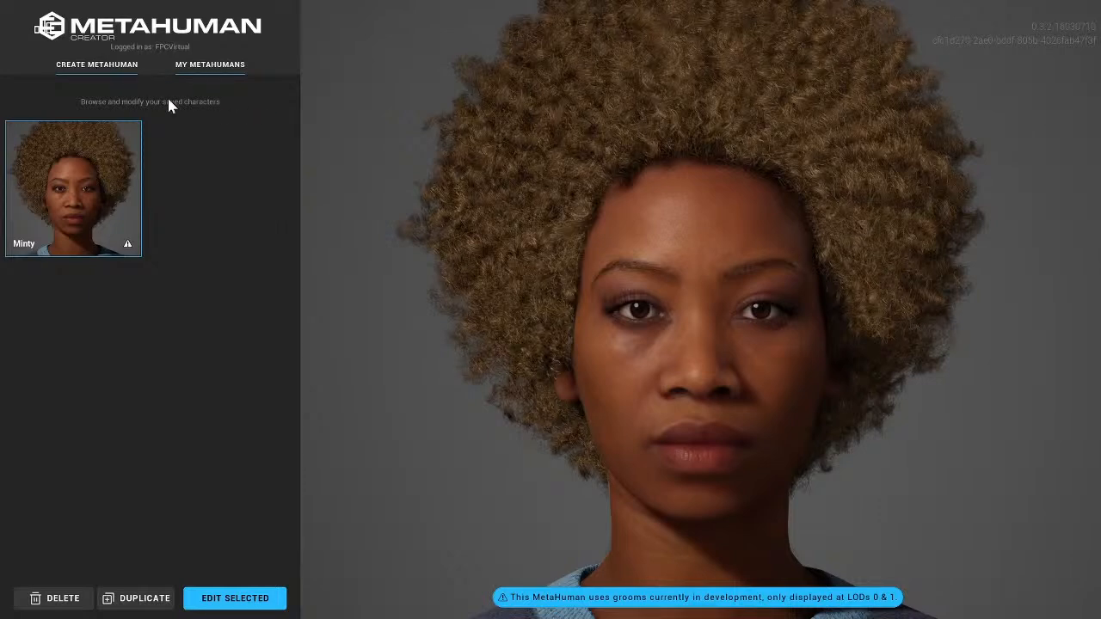
click(94, 66)
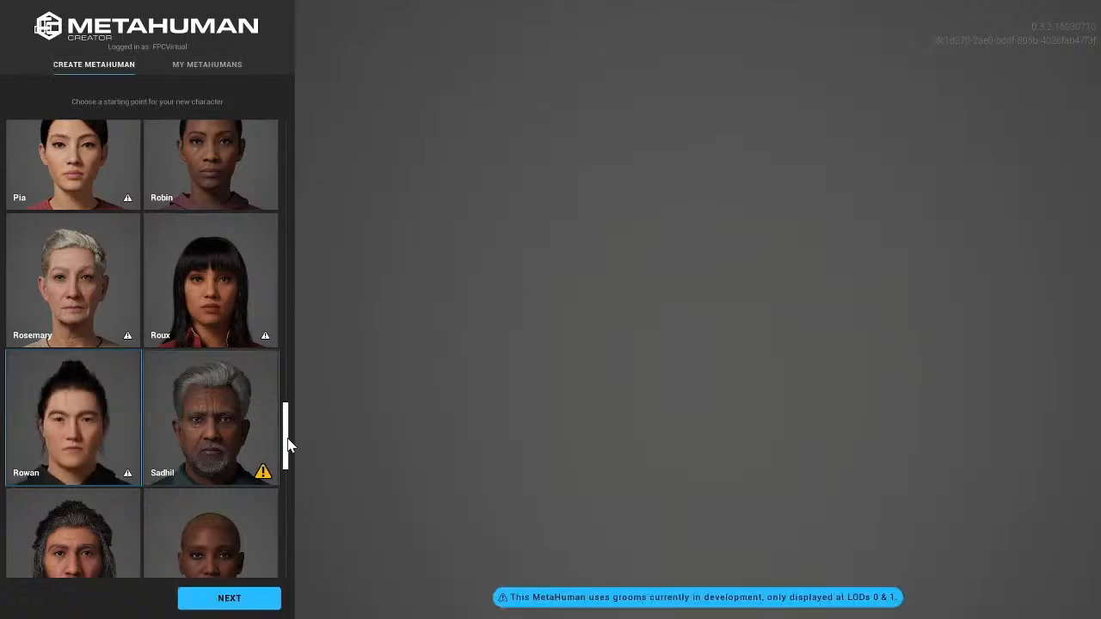
- Browse the starting-point characters through to the end of the list and select Natalia for preview
scroll(287, 442, down, 3)
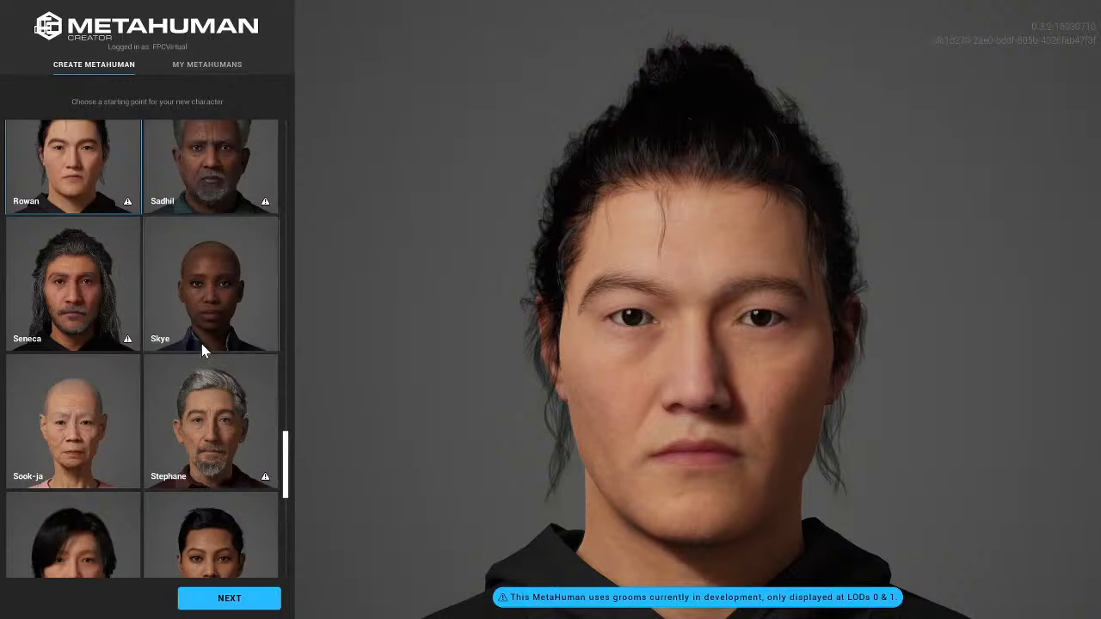
drag(286, 456, 286, 542)
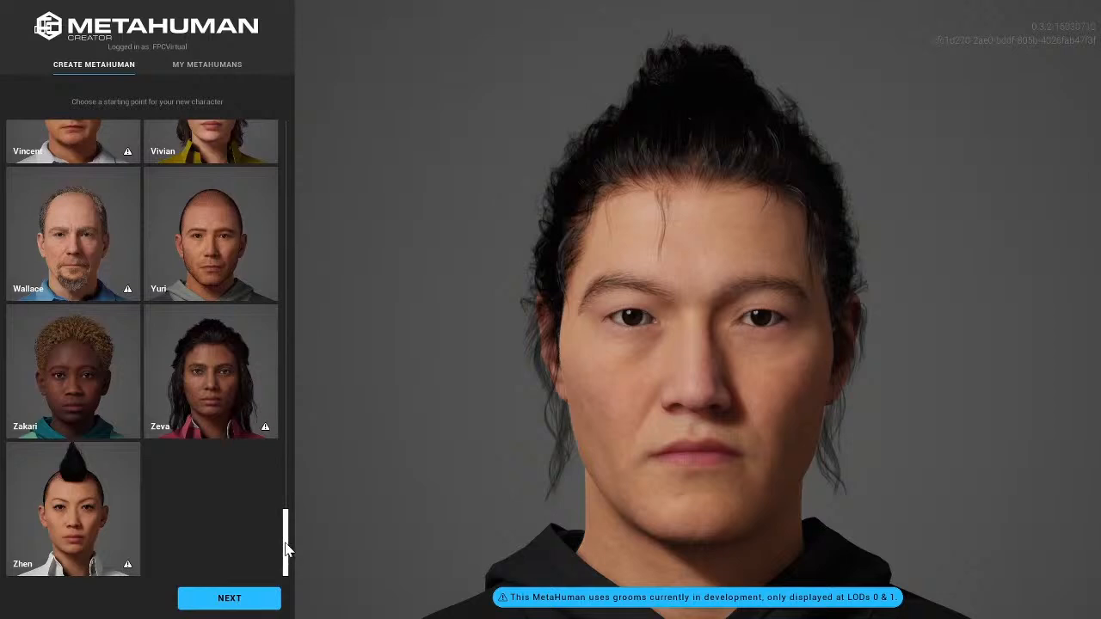
drag(287, 532, 286, 364)
scroll(286, 364, up, 3)
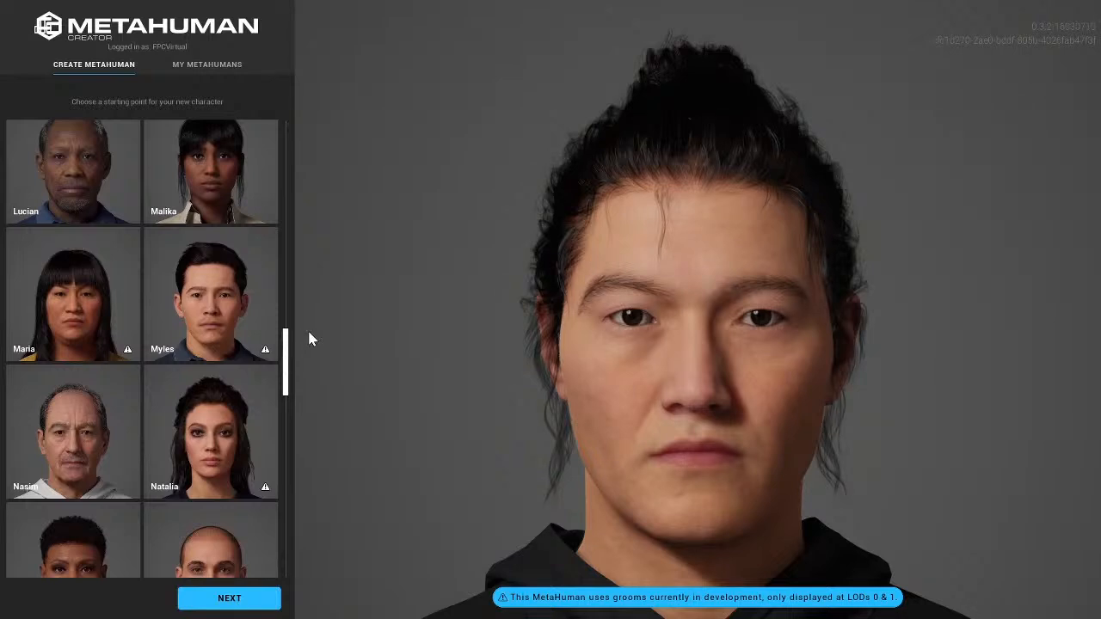
click(215, 433)
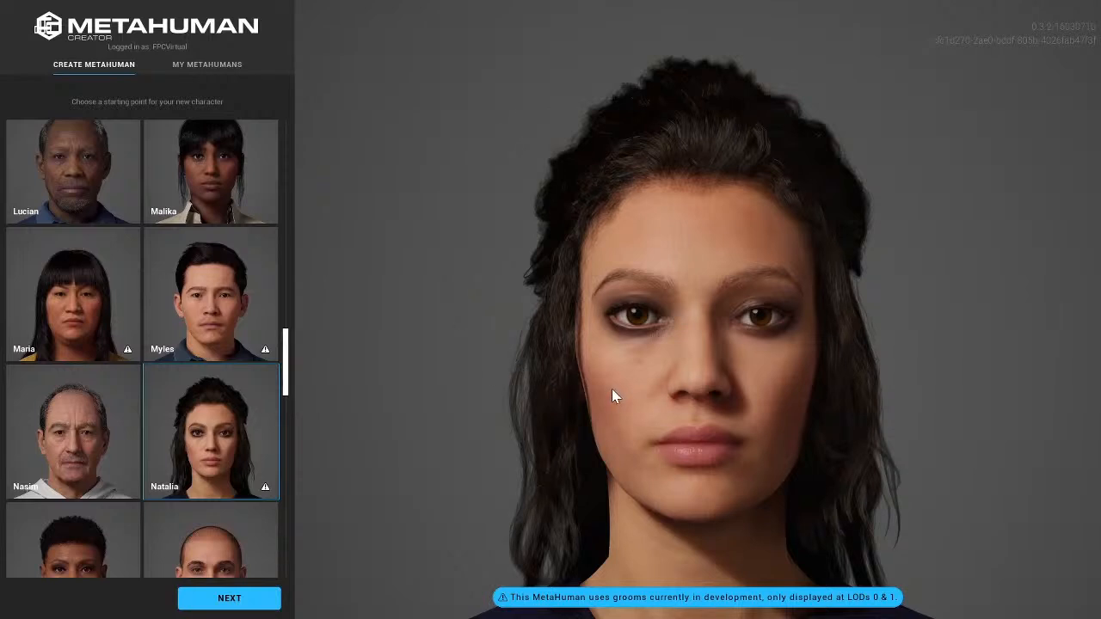
- Examine Natalia's skin, eyes and lips up close from the front and from both sides
scroll(612, 389, up, 3)
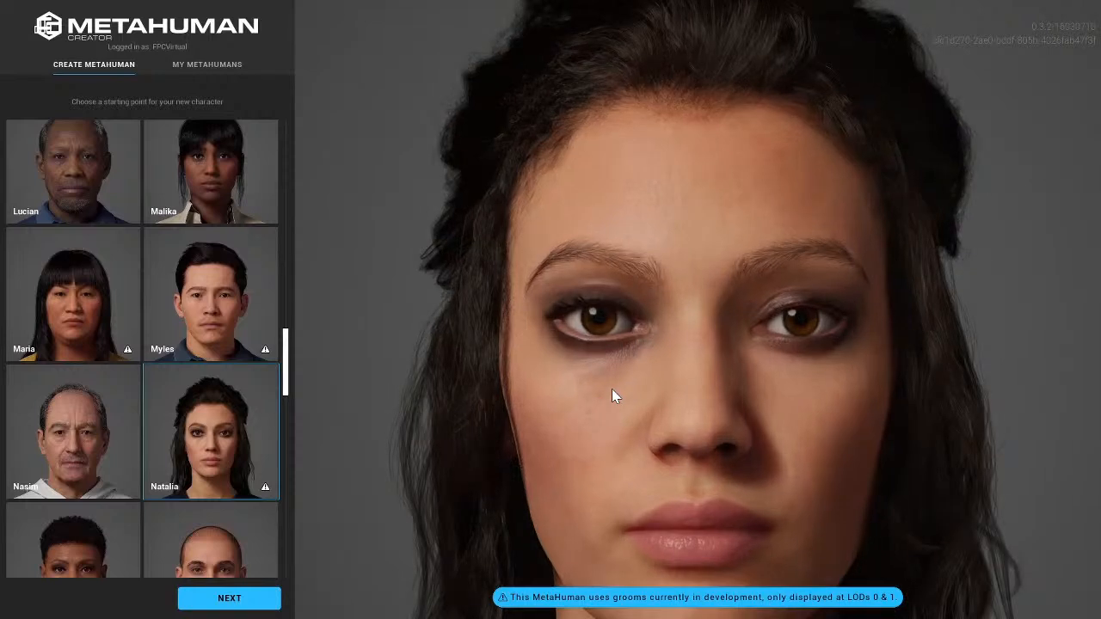
scroll(611, 394, up, 1)
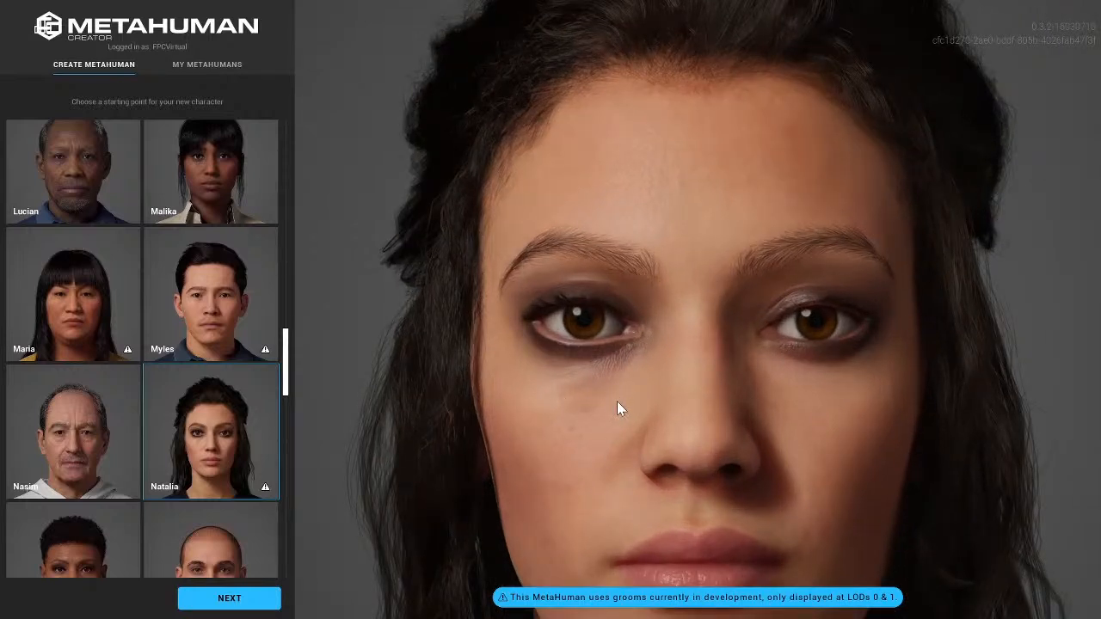
drag(619, 402, 376, 345)
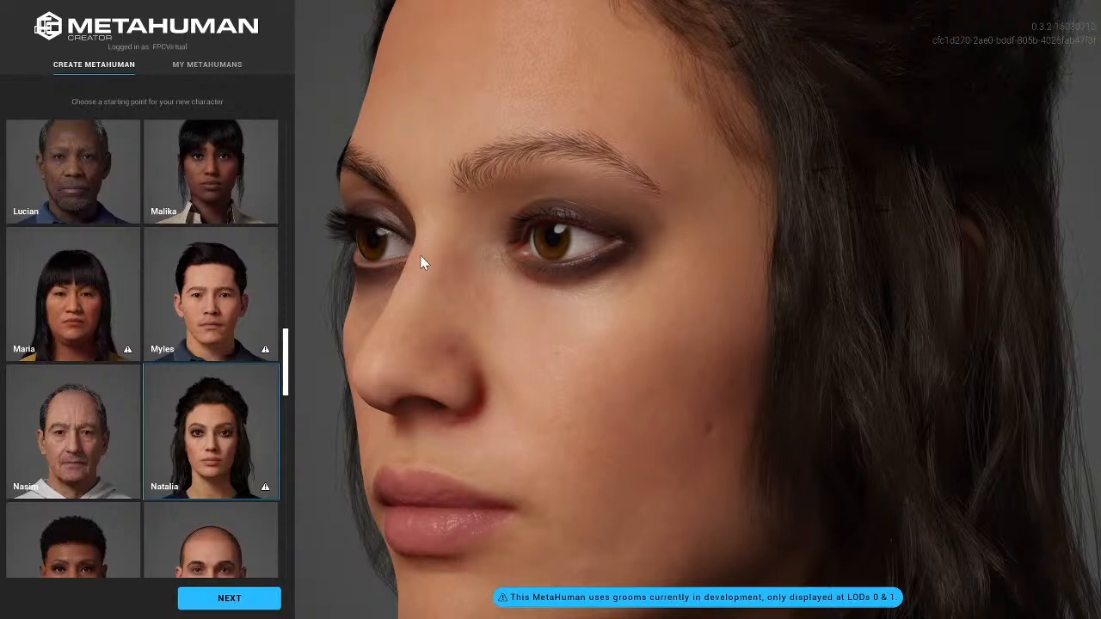
drag(510, 327, 704, 228)
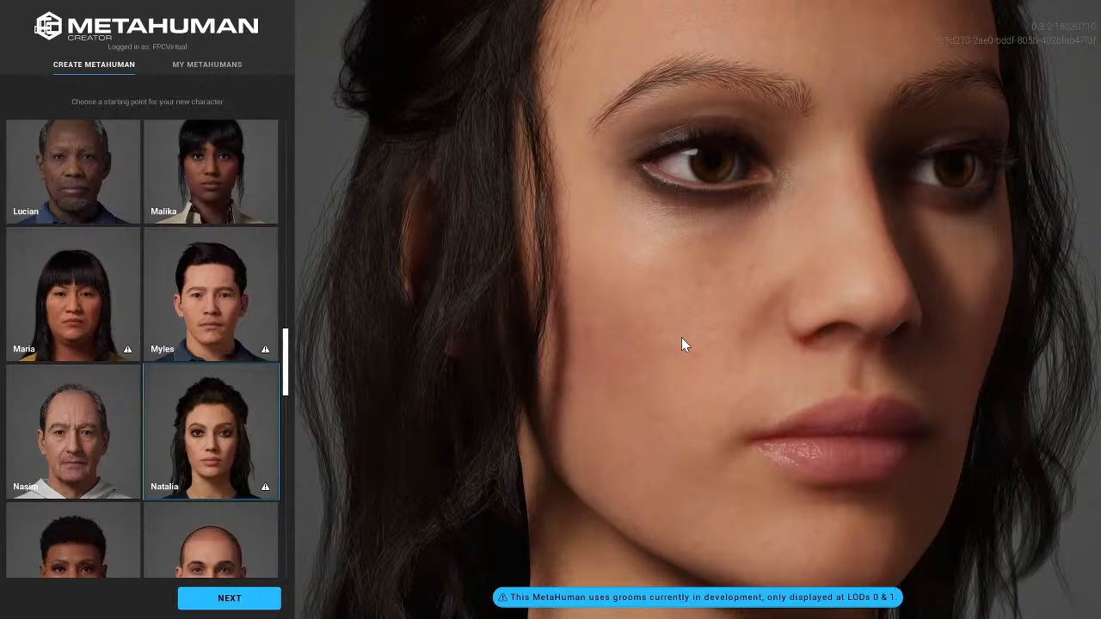
drag(773, 305, 632, 282)
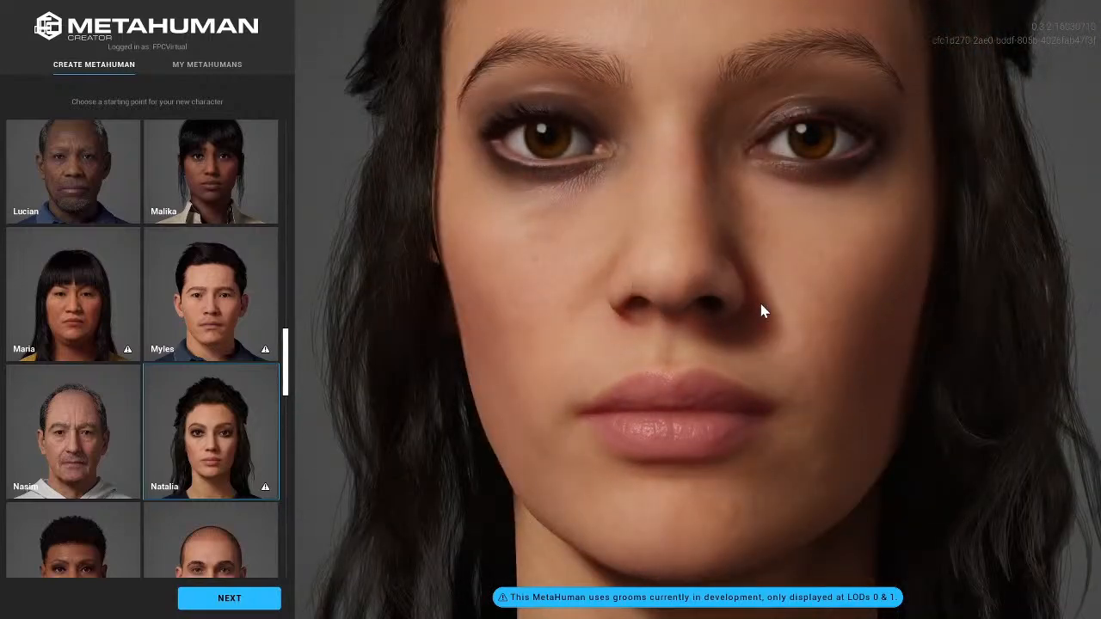
drag(762, 307, 572, 276)
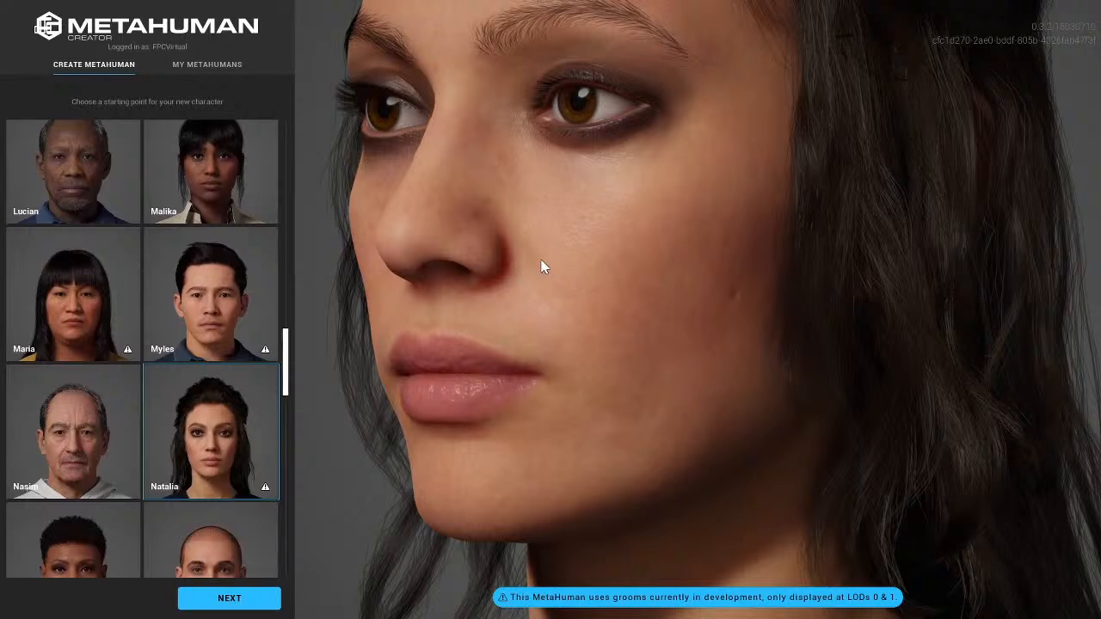
drag(546, 206, 623, 201)
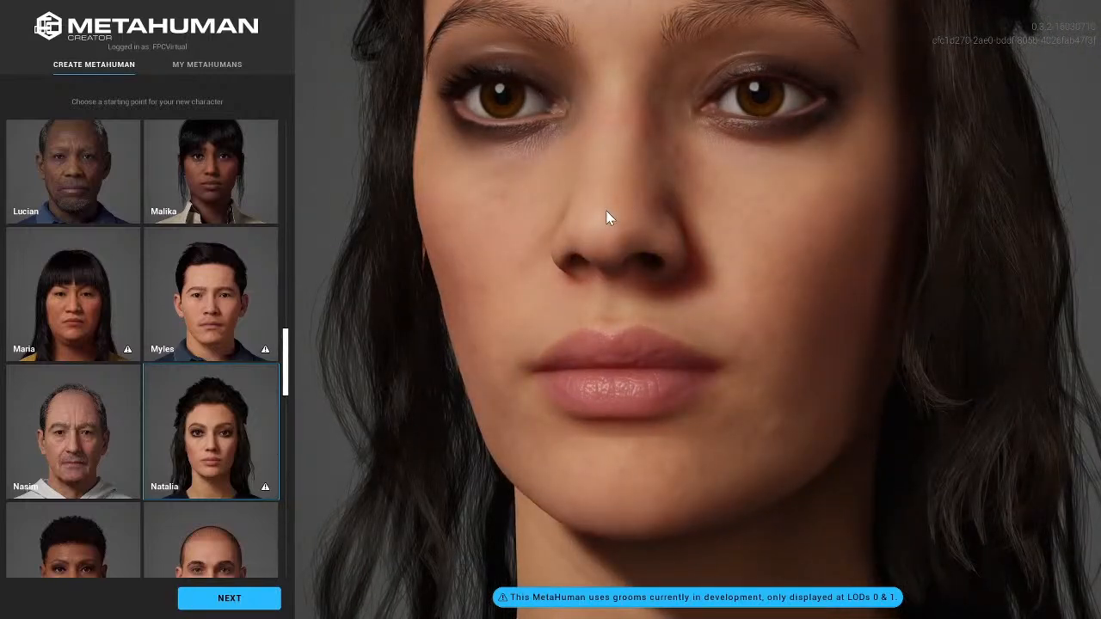
- Examine Natalia's hair, neck and shoulders from both sides at a wider framing
scroll(474, 263, down, 1)
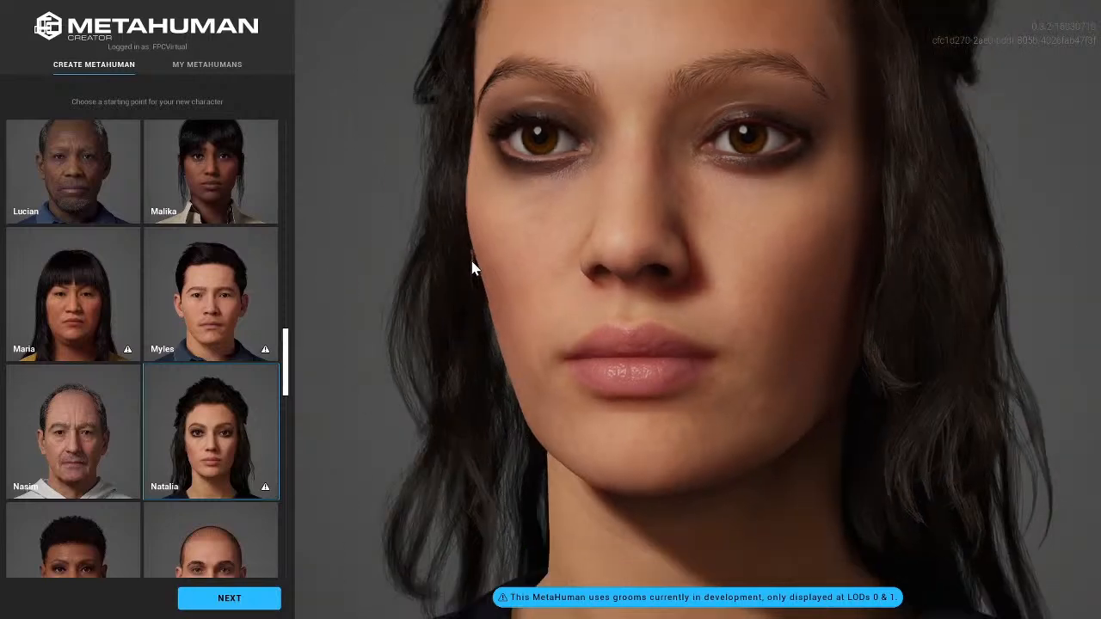
scroll(471, 262, down, 1)
drag(469, 262, 655, 245)
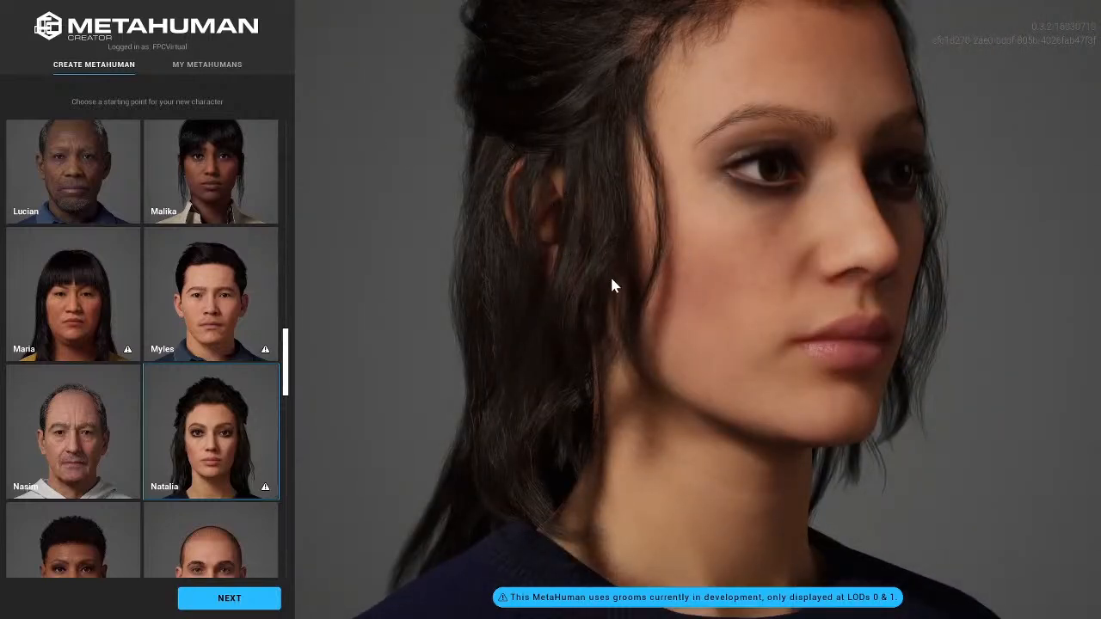
scroll(649, 246, down, 1)
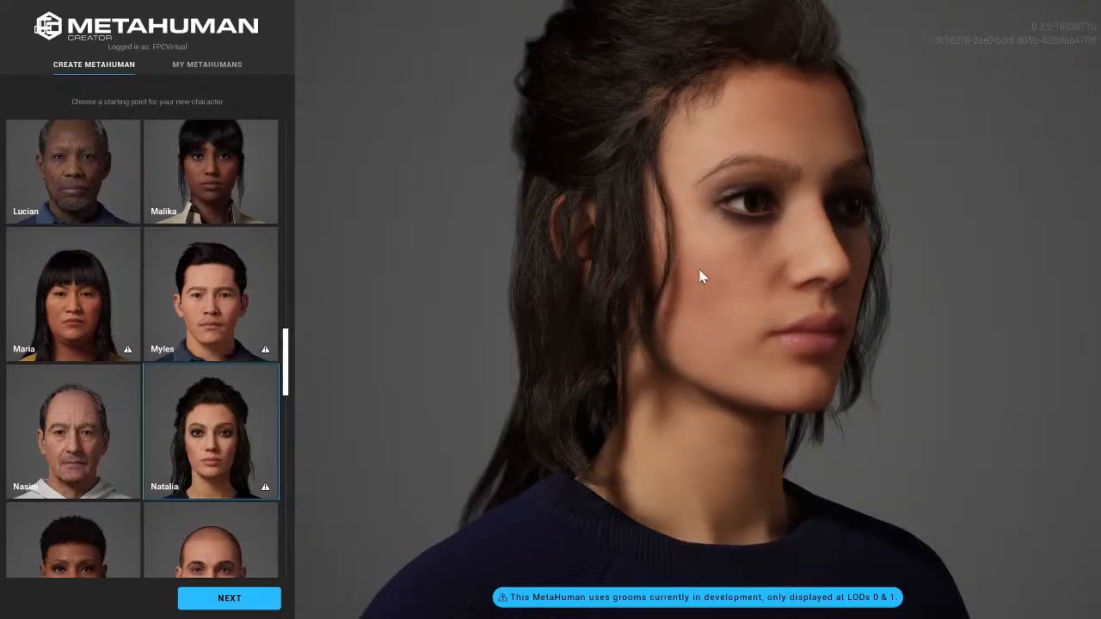
drag(717, 275, 484, 284)
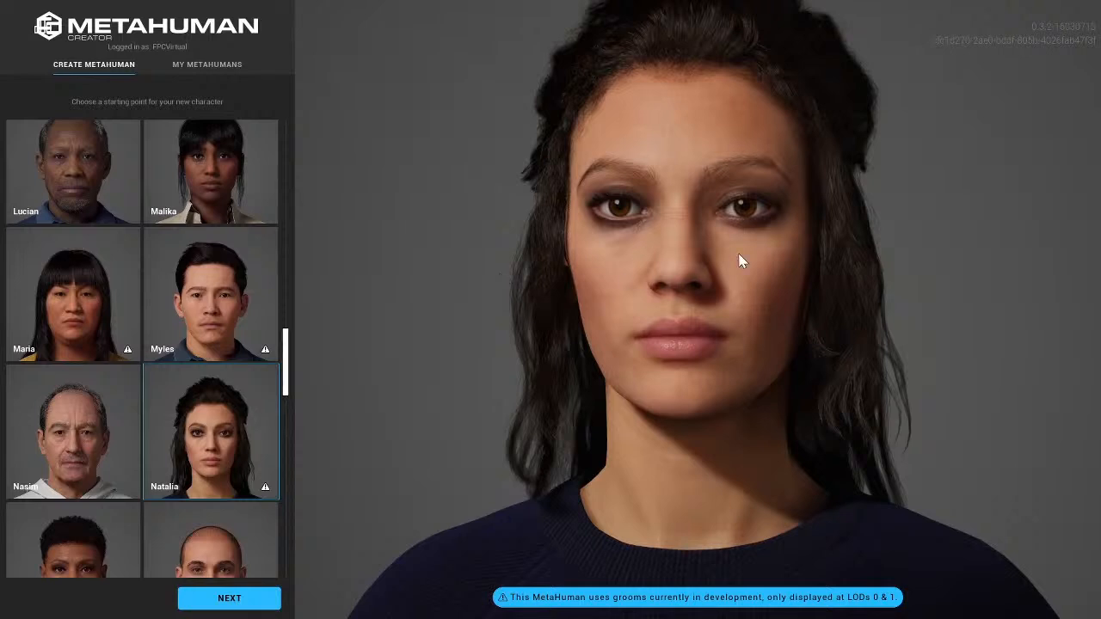
drag(740, 256, 548, 272)
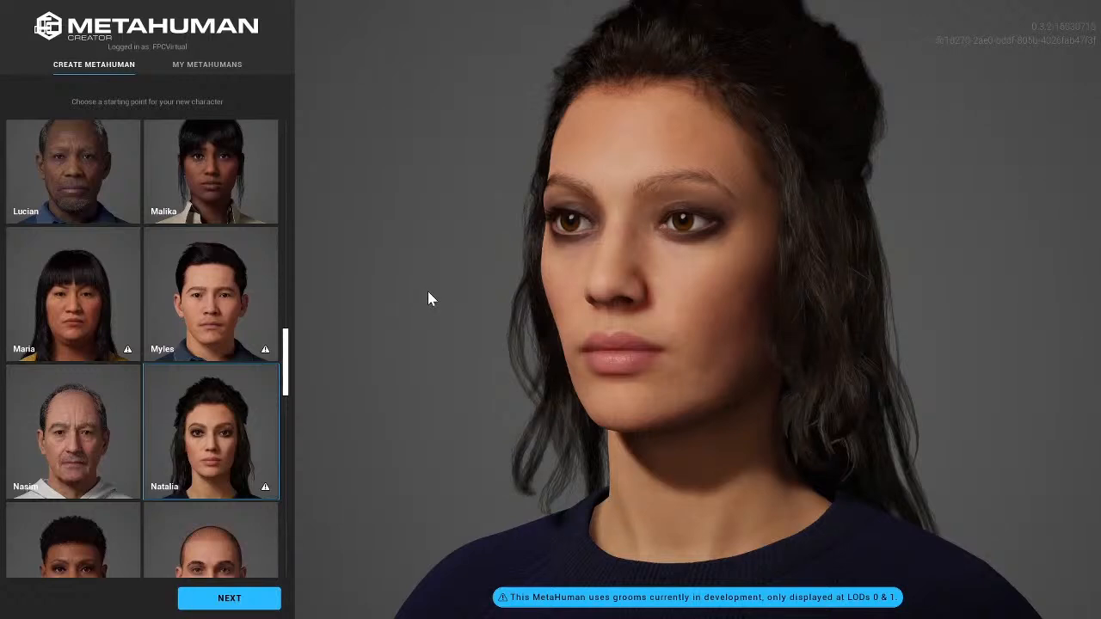
- Open the saved MetaHumans and view the Minty character's whole body from head to feet
click(223, 71)
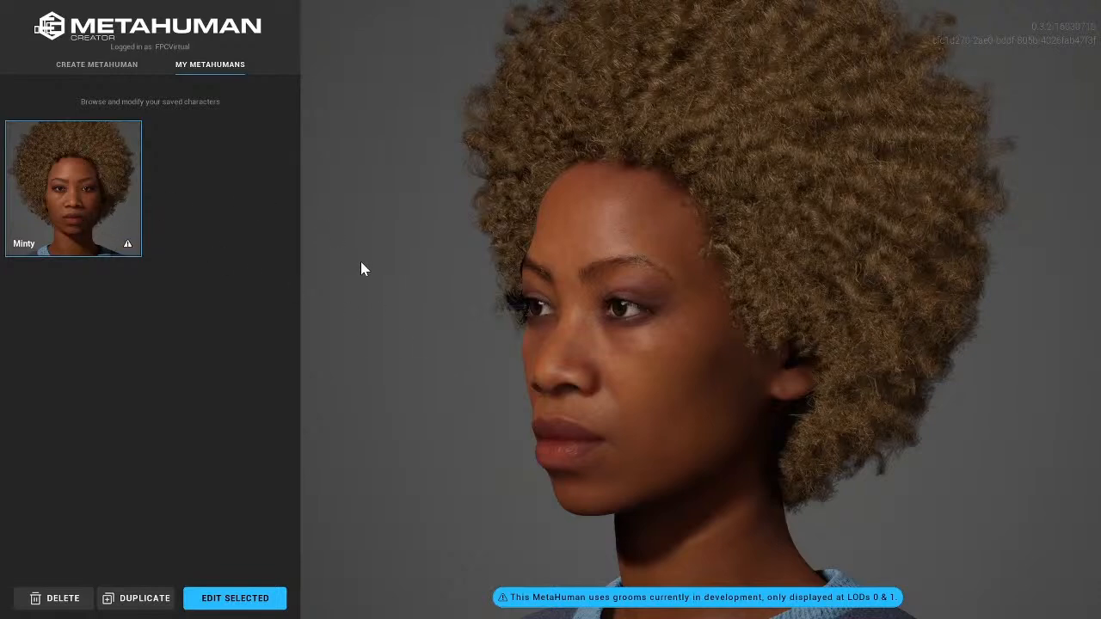
scroll(421, 353, down, 3)
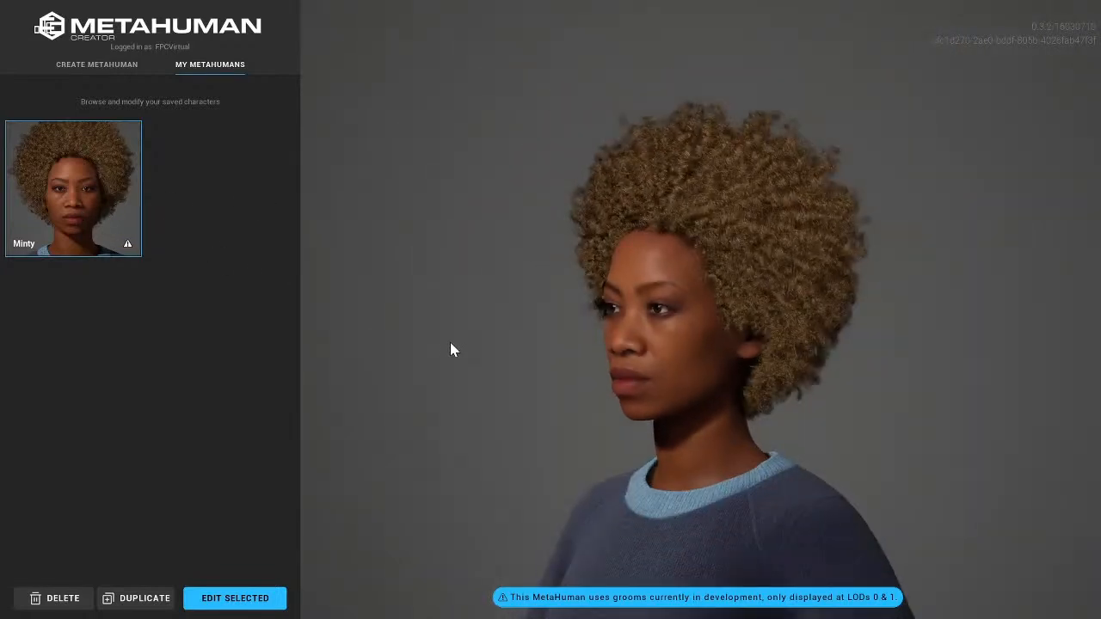
scroll(532, 361, down, 2)
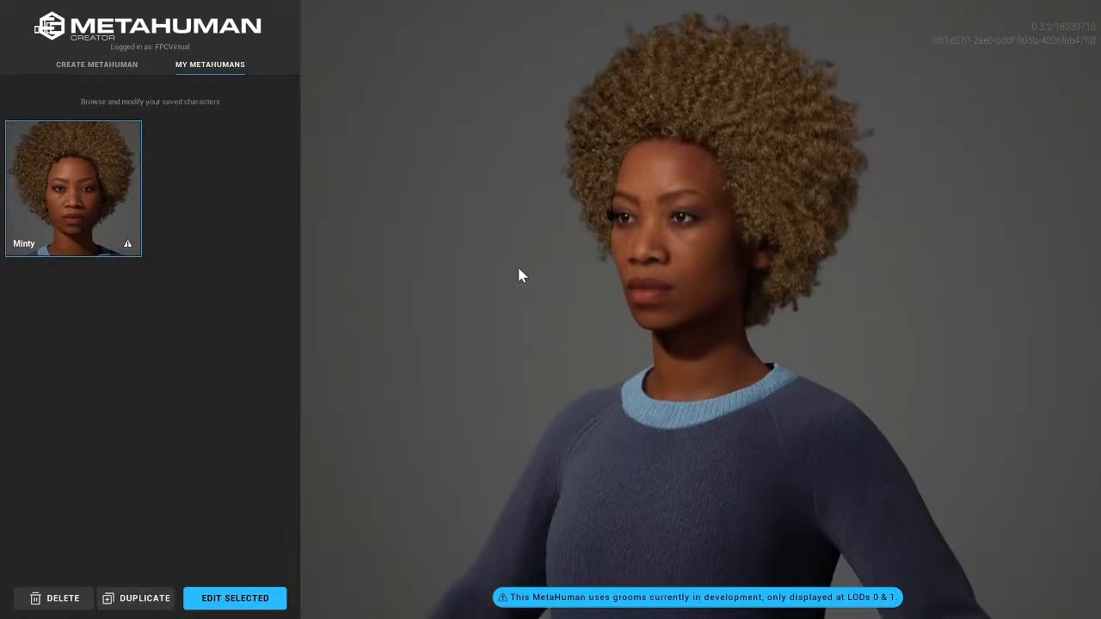
scroll(516, 293, down, 2)
scroll(525, 344, down, 2)
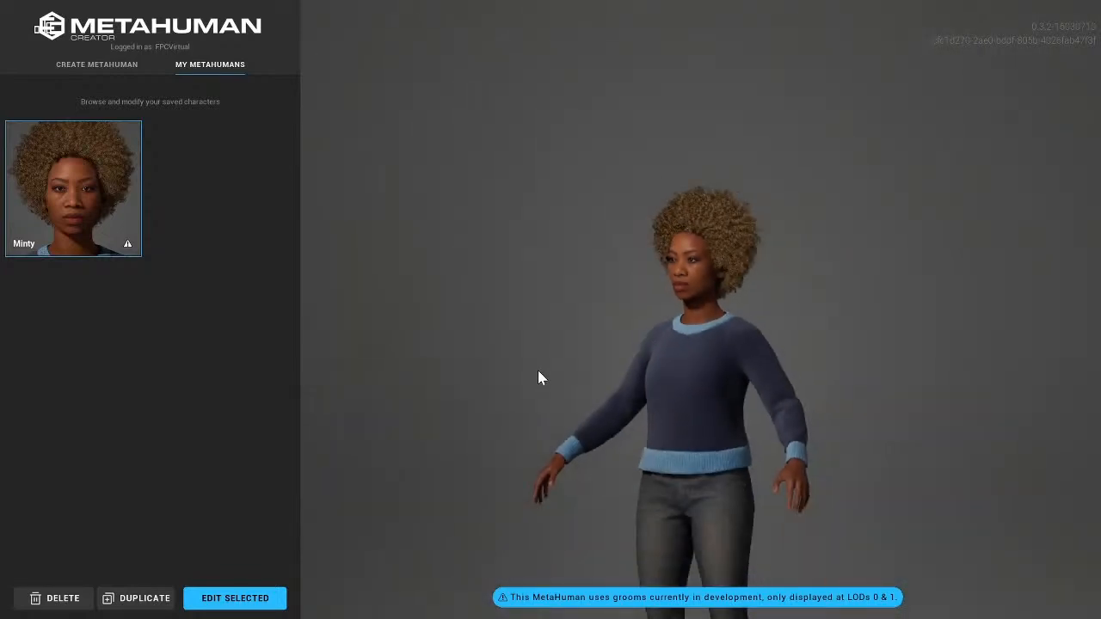
scroll(541, 278, down, 3)
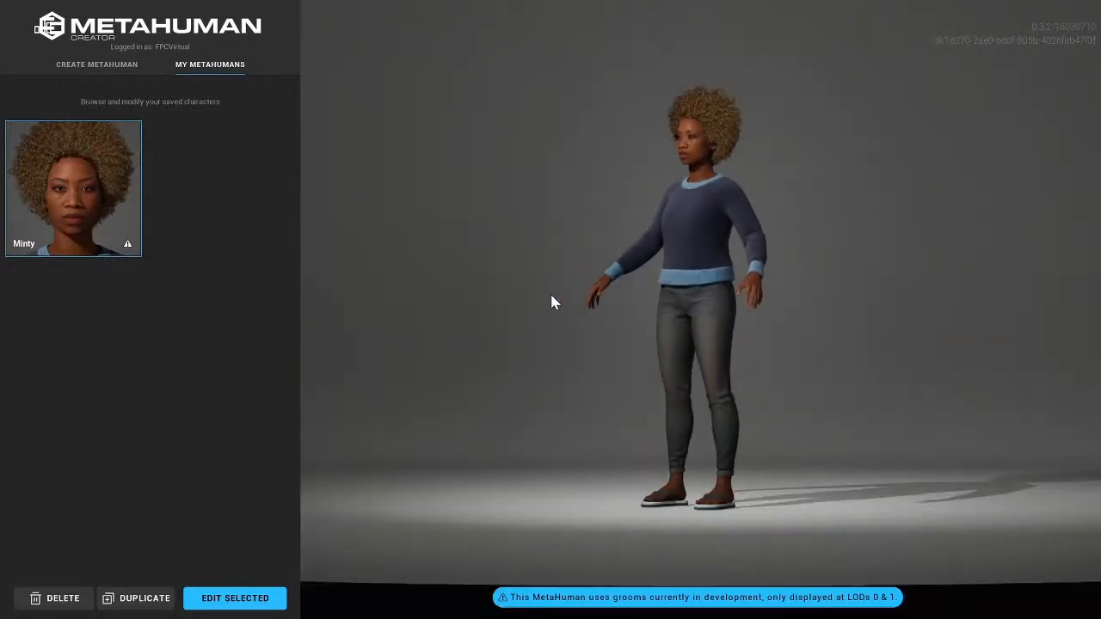
scroll(554, 301, up, 5)
scroll(553, 301, down, 4)
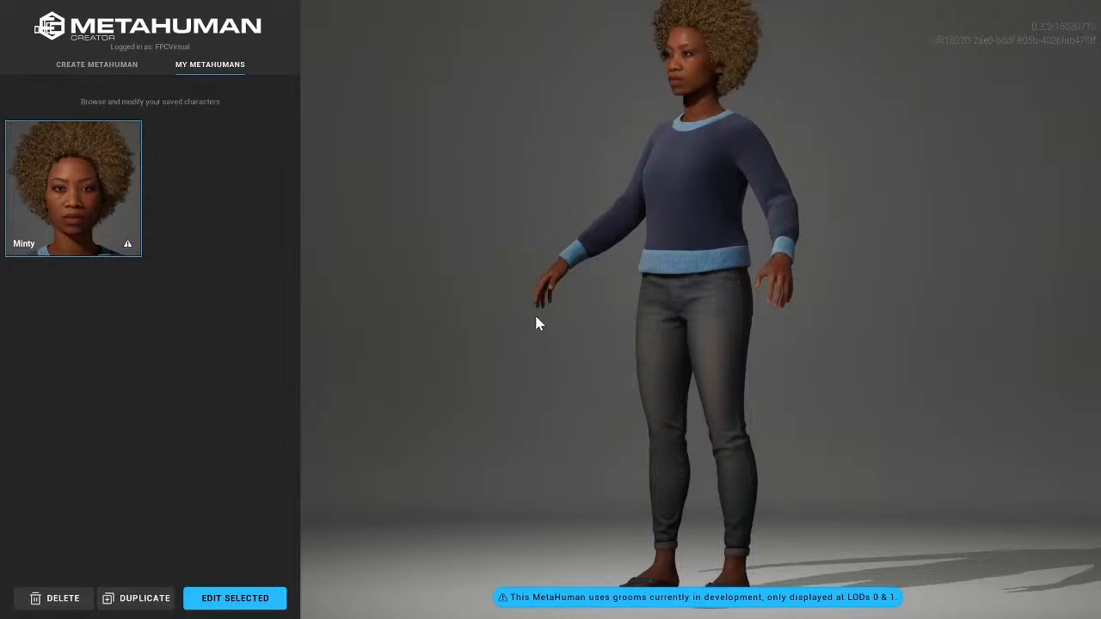
- Examine Minty's trousers, feet and flip-flops up close from different angles
scroll(521, 275, up, 1)
scroll(573, 305, up, 3)
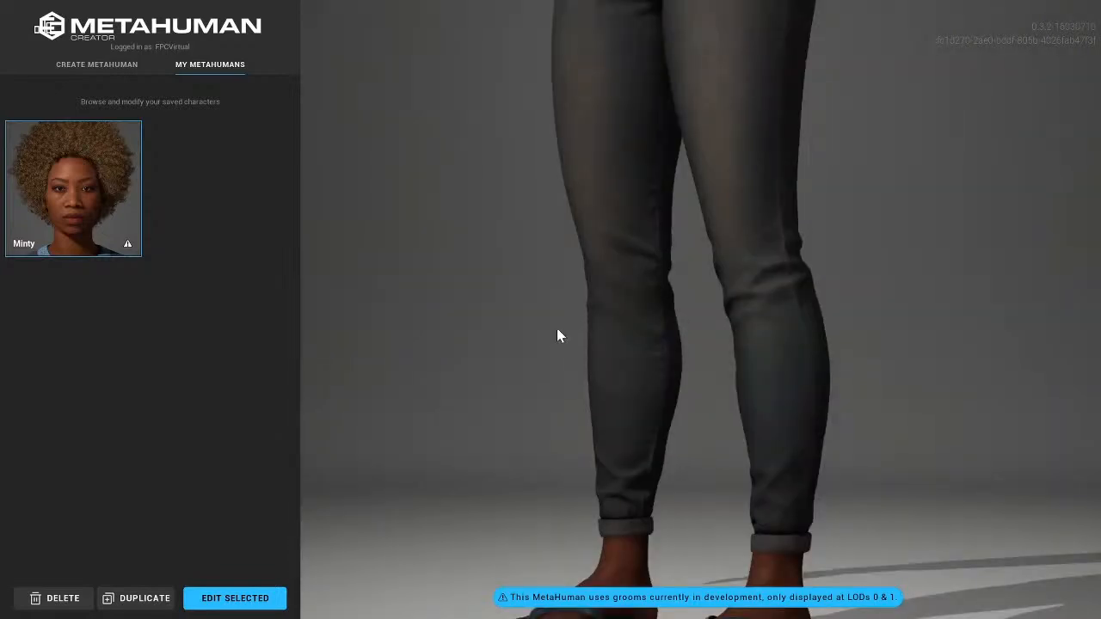
middle_drag(557, 335, 545, 221)
scroll(543, 176, down, 1)
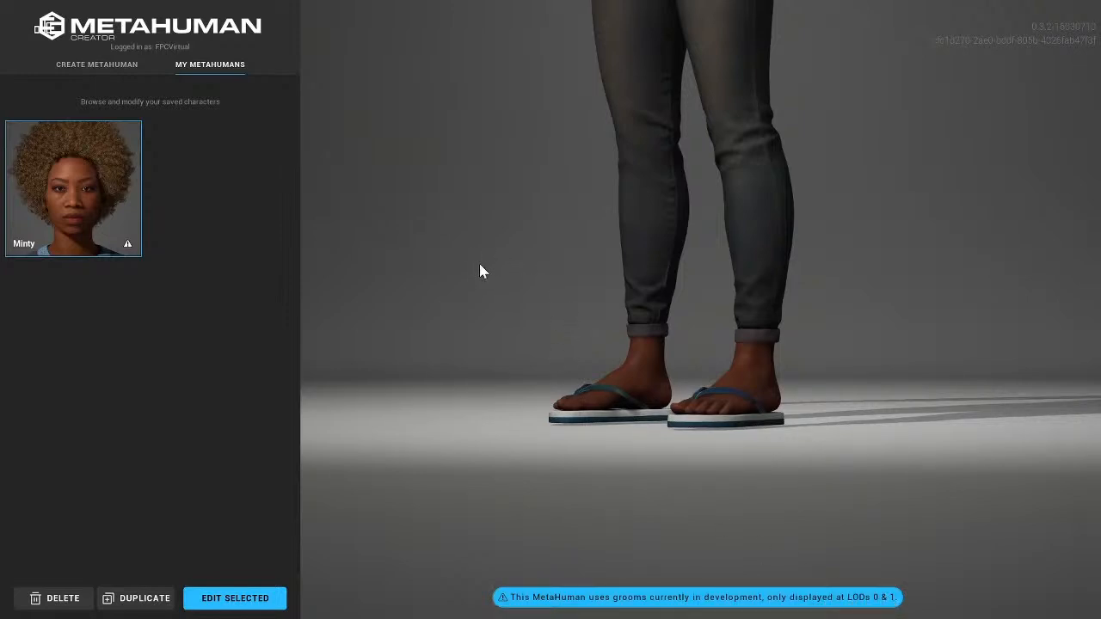
scroll(460, 222, down, 3)
scroll(483, 188, up, 5)
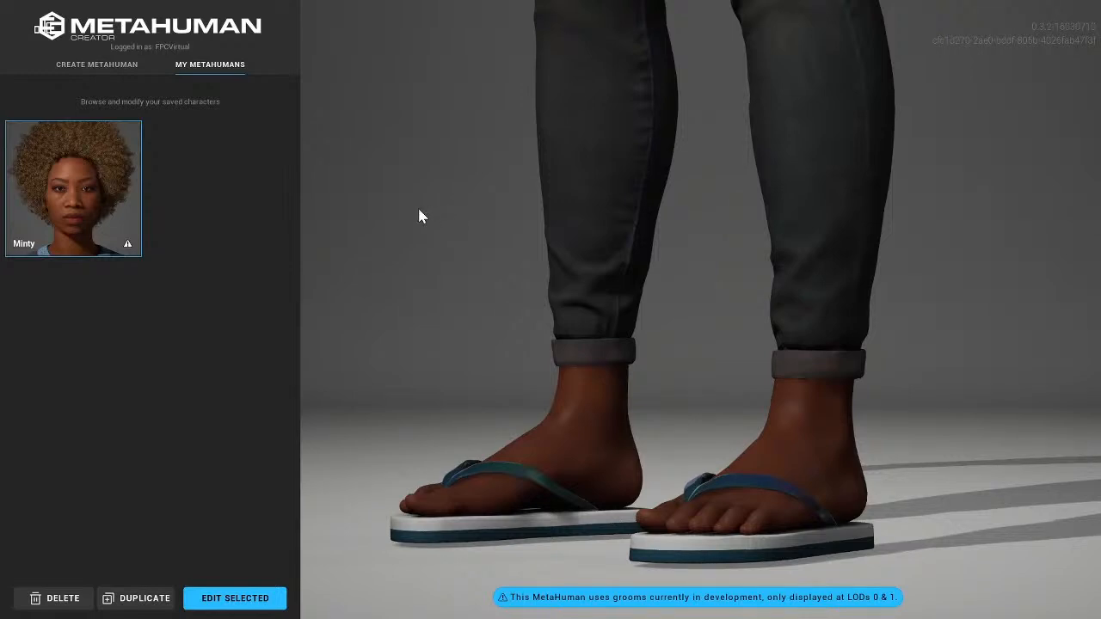
drag(504, 246, 617, 260)
scroll(516, 248, down, 3)
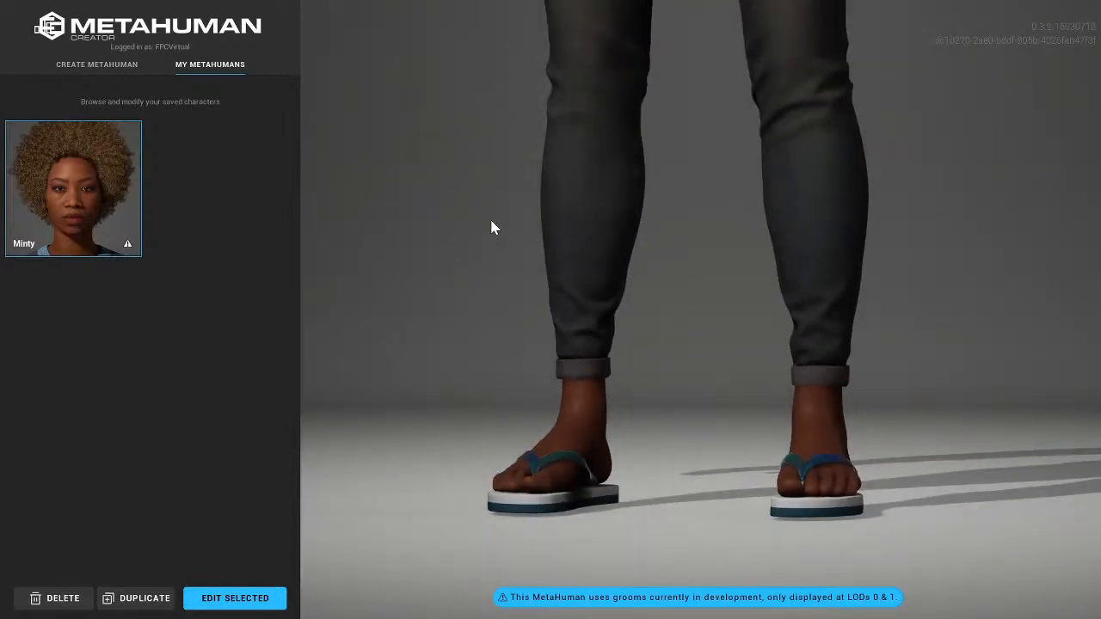
scroll(472, 222, down, 2)
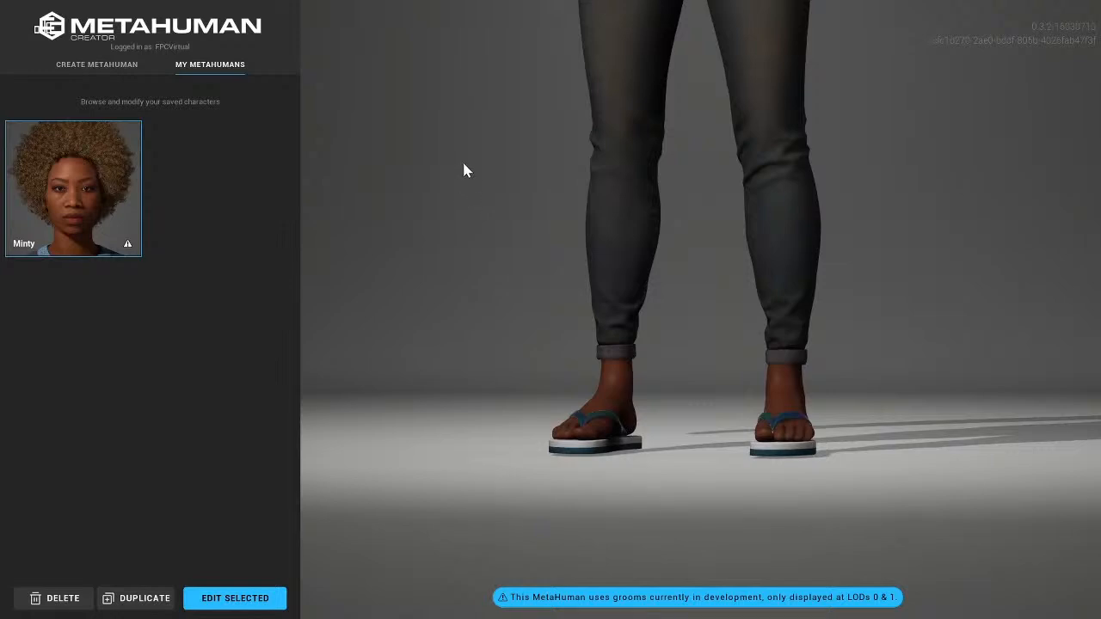
- Examine Minty's sweater, collar, face and hair, working up the body from the legs to a head-and-shoulders framing
drag(469, 166, 600, 447)
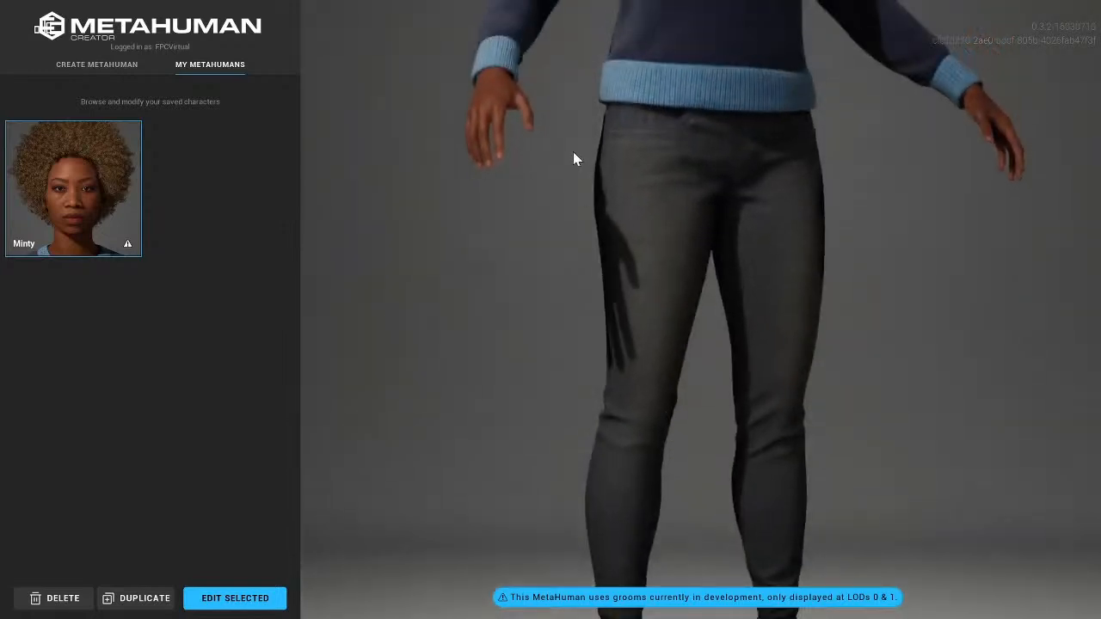
middle_drag(573, 154, 552, 344)
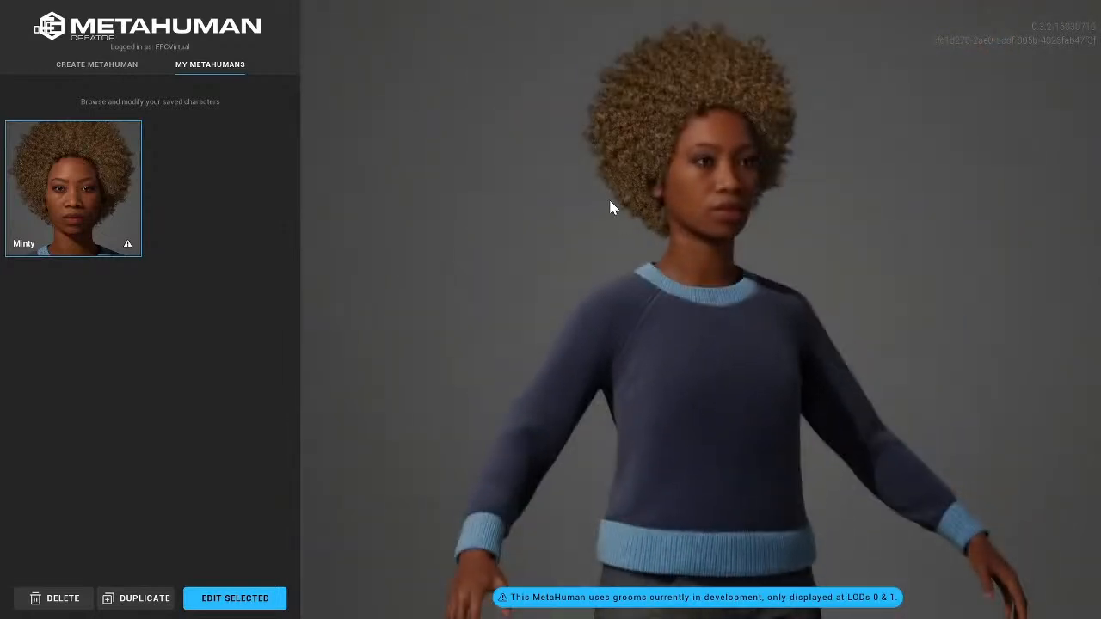
scroll(603, 200, down, 3)
scroll(597, 192, up, 5)
scroll(572, 146, up, 2)
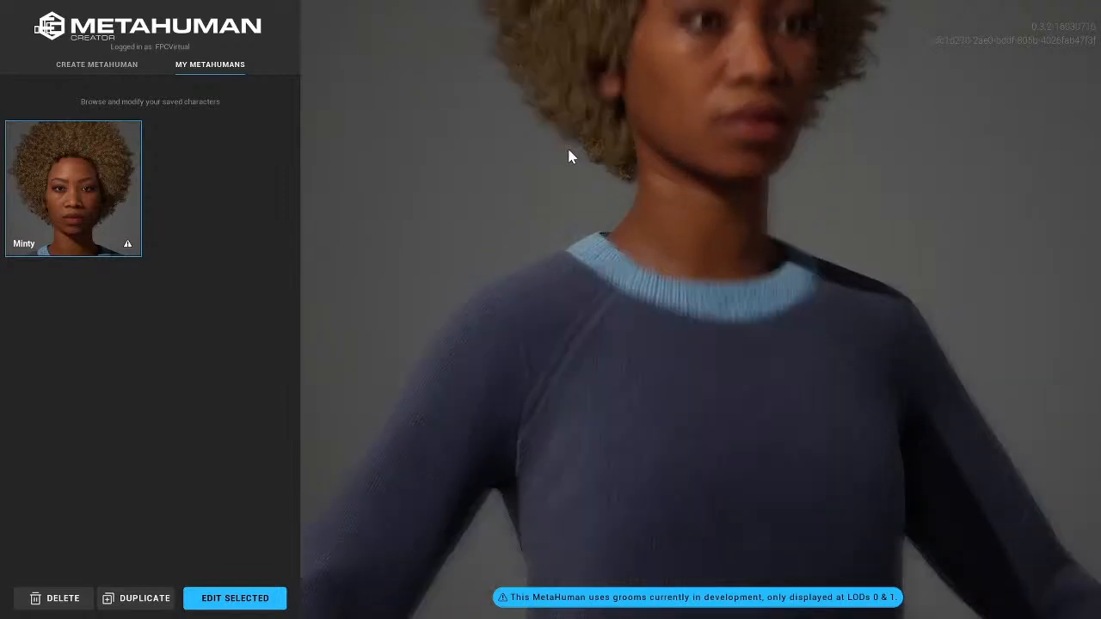
drag(569, 149, 517, 243)
scroll(533, 181, up, 2)
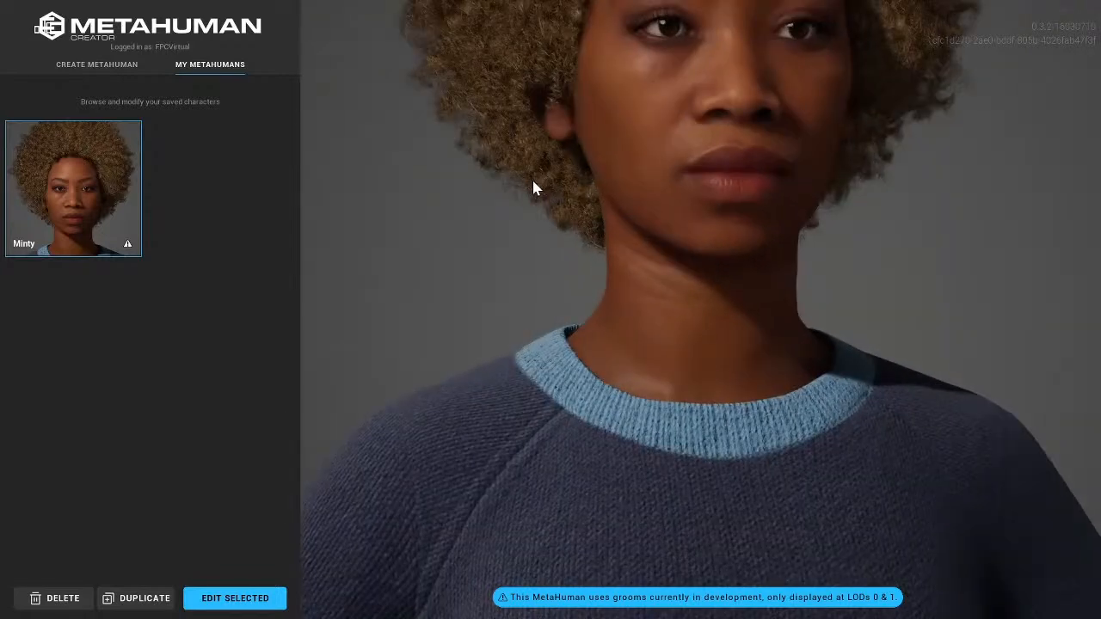
scroll(533, 181, up, 2)
drag(540, 184, 538, 418)
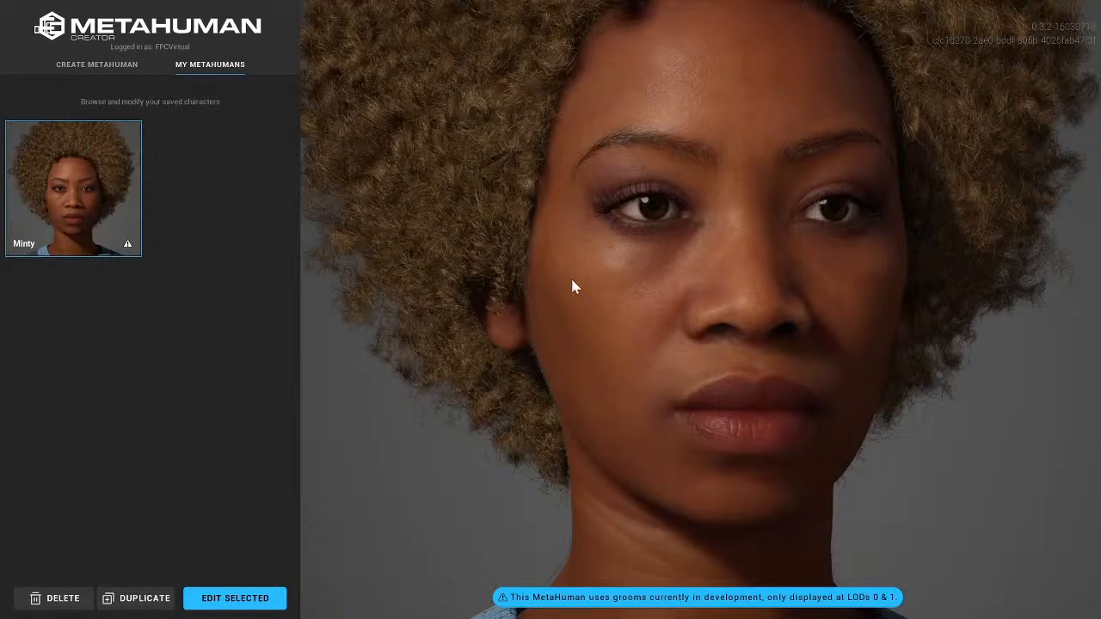
scroll(419, 353, down, 3)
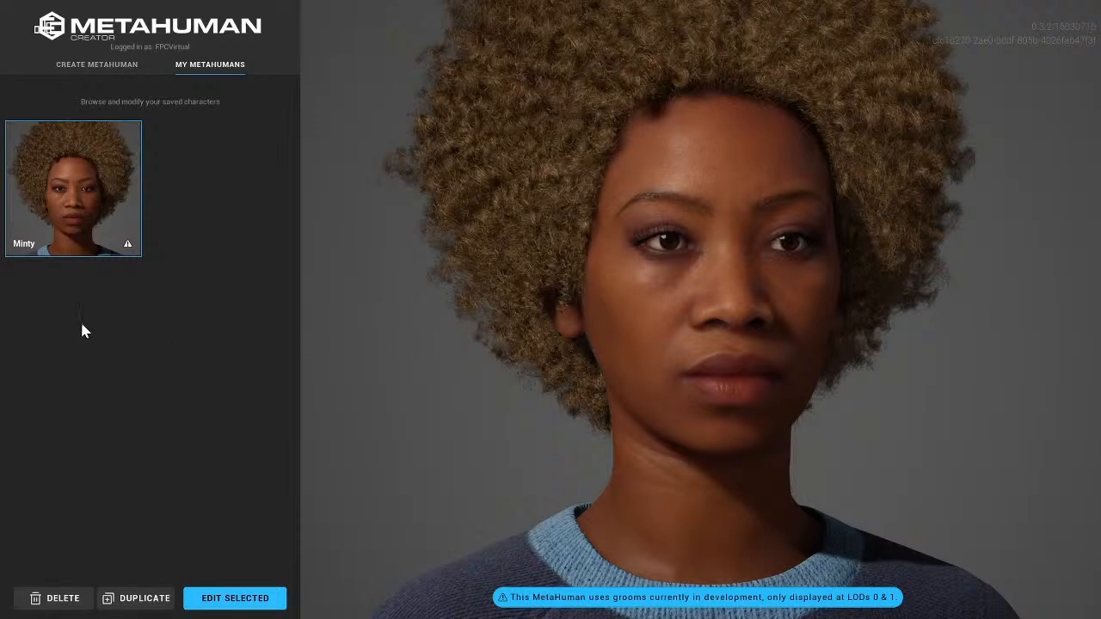
- Open the saved Minty character for editing, pause its preview animation and show the available animations
click(233, 603)
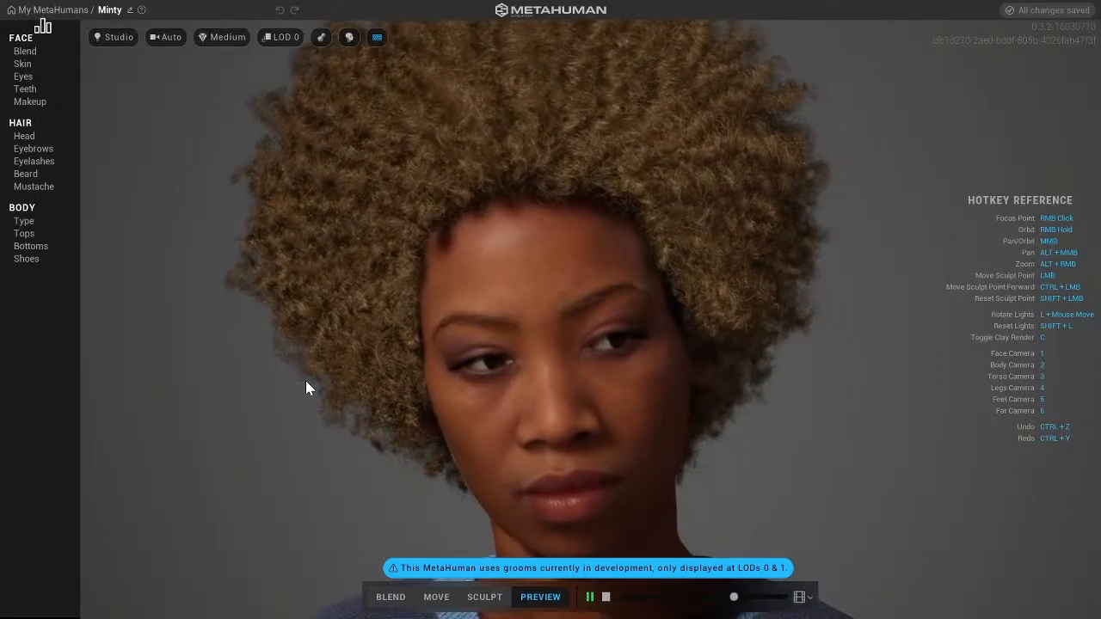
scroll(380, 394, down, 3)
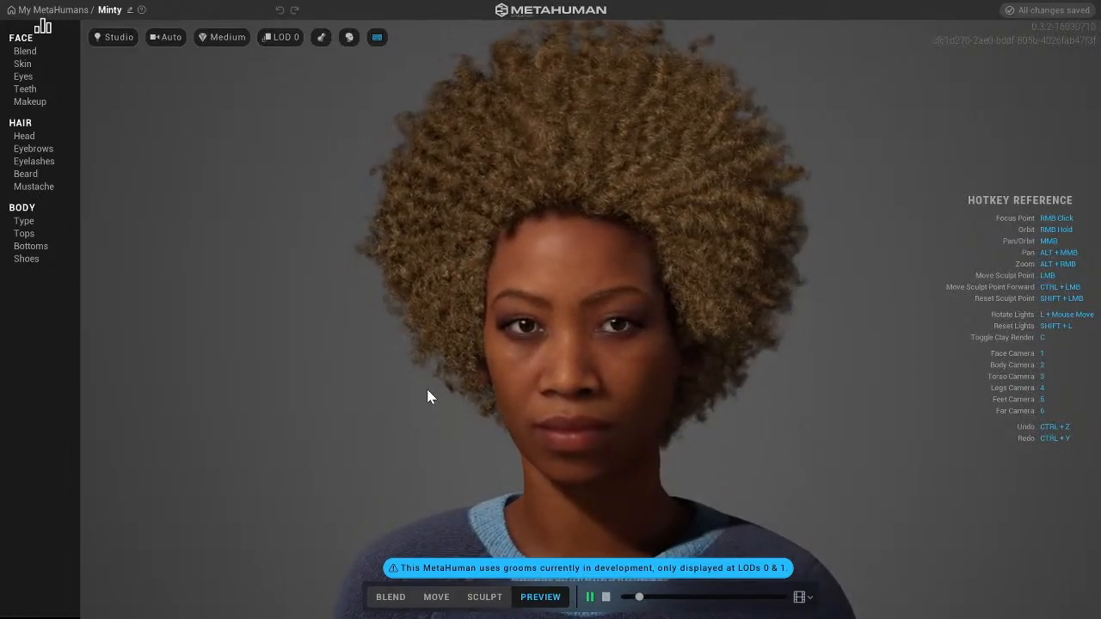
click(591, 602)
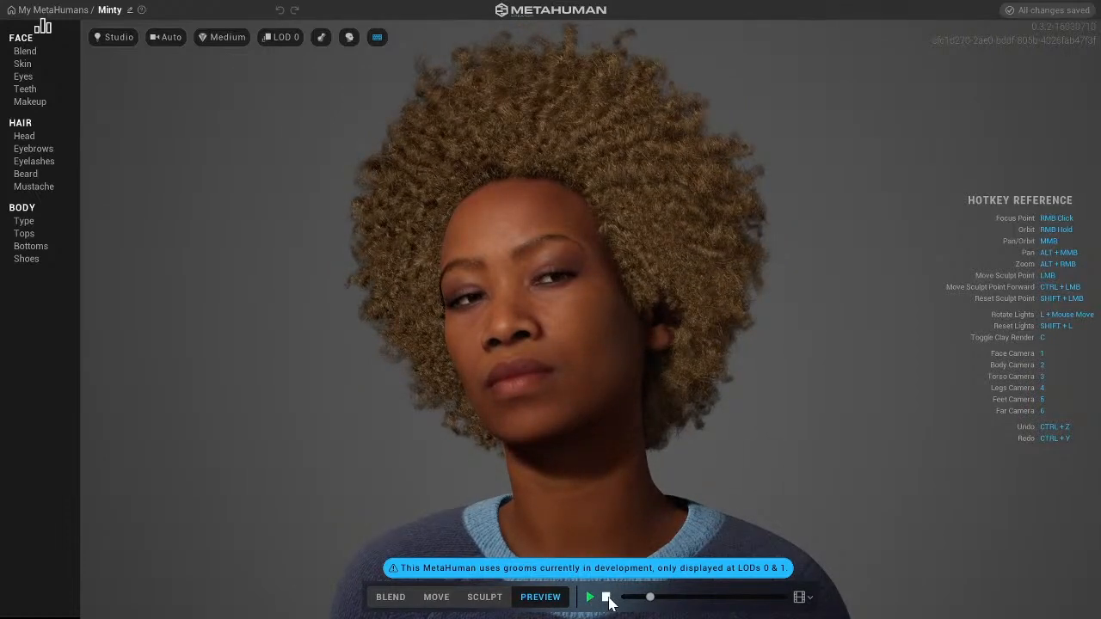
click(809, 599)
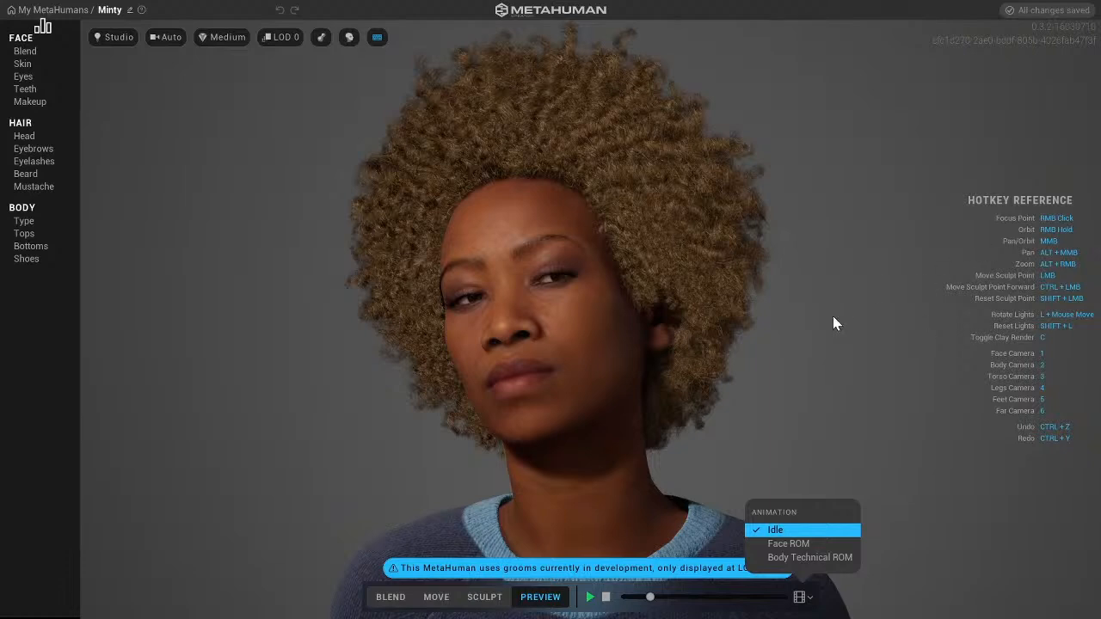
- View Minty from another angle and through the Face, Feet and Far cameras
right_drag(689, 330, 882, 385)
scroll(706, 425, down, 5)
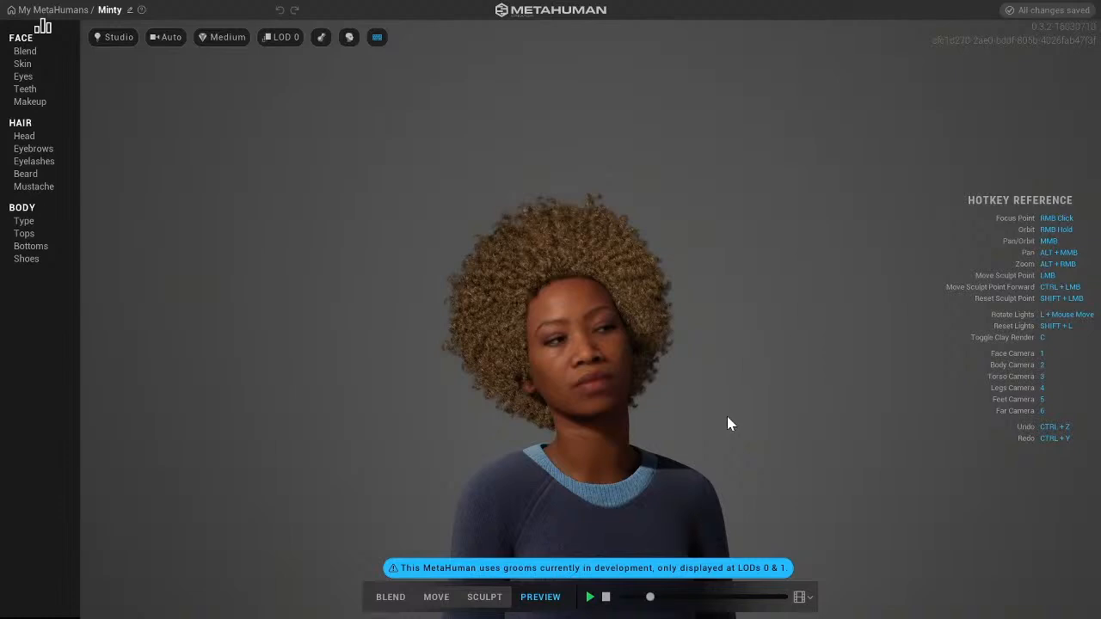
key(1)
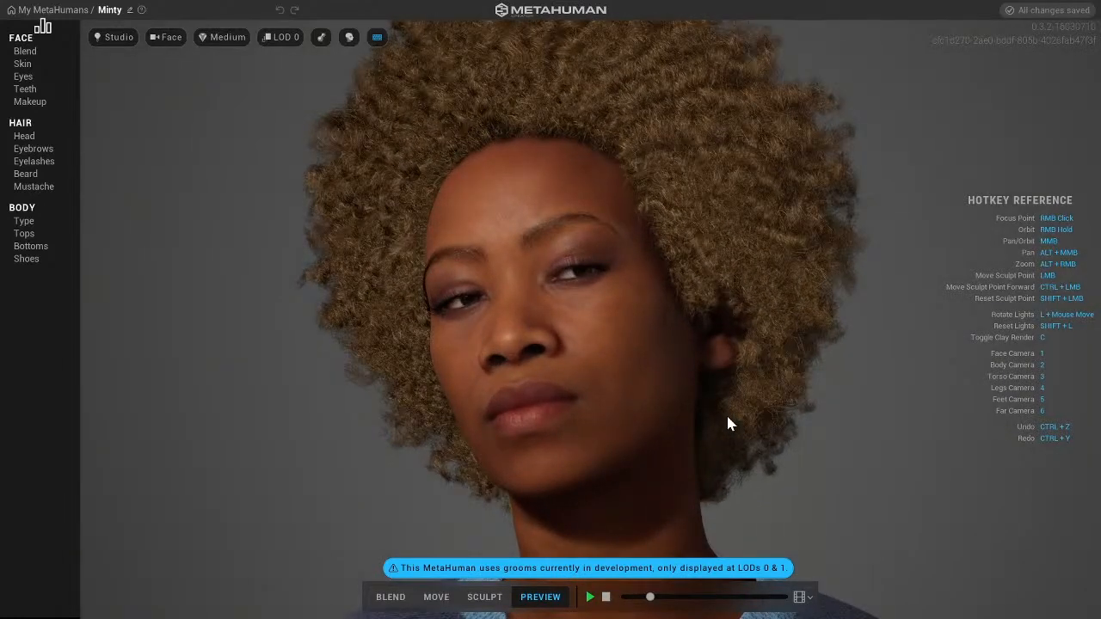
key(5)
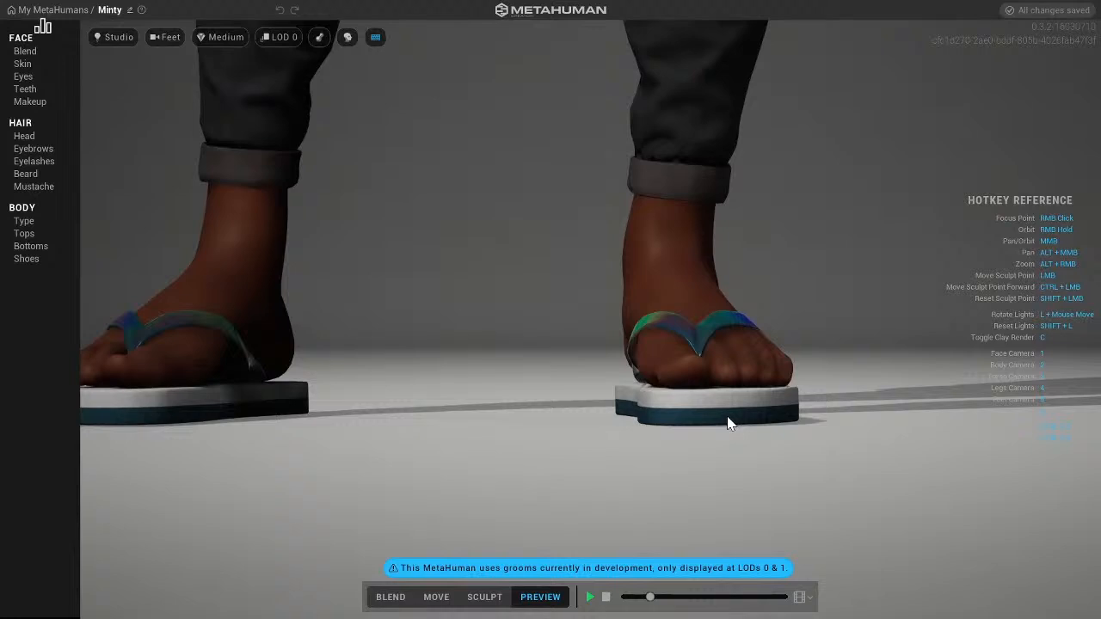
key(6)
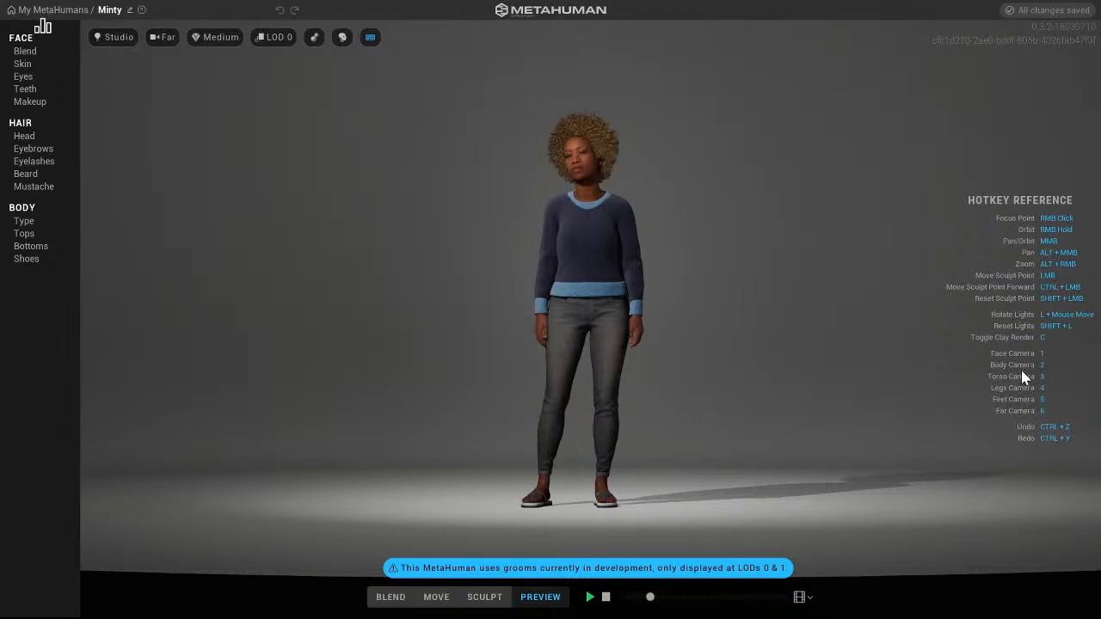
- Examine Minty's sweater, neckline and head up close, working upward from the waist
key(3)
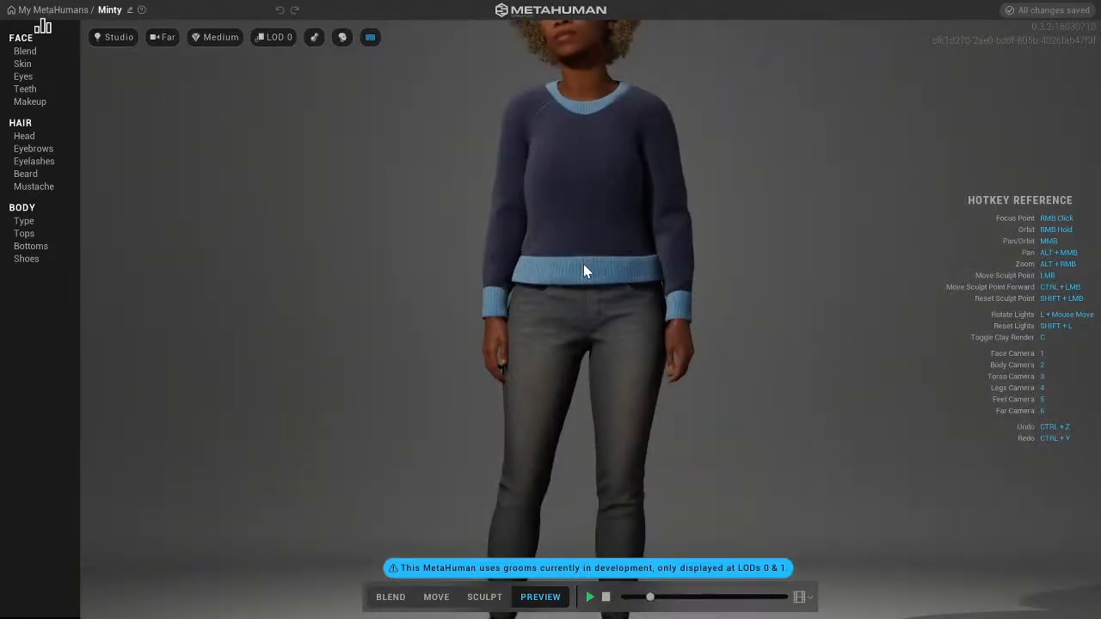
middle_drag(582, 266, 587, 384)
key(3)
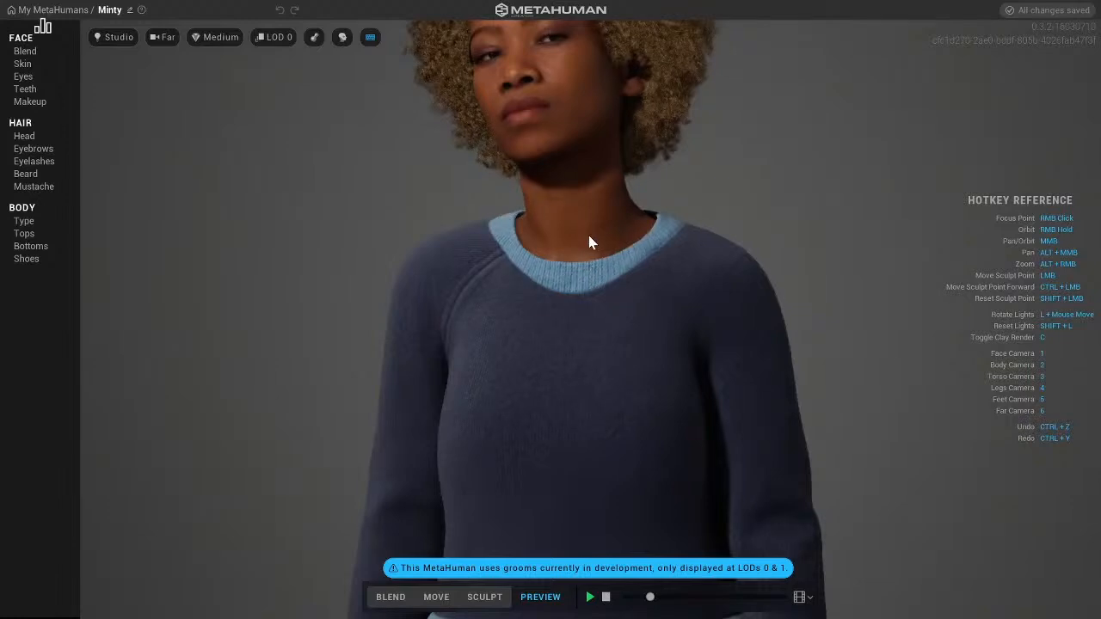
middle_drag(590, 240, 585, 429)
scroll(585, 426, up, 3)
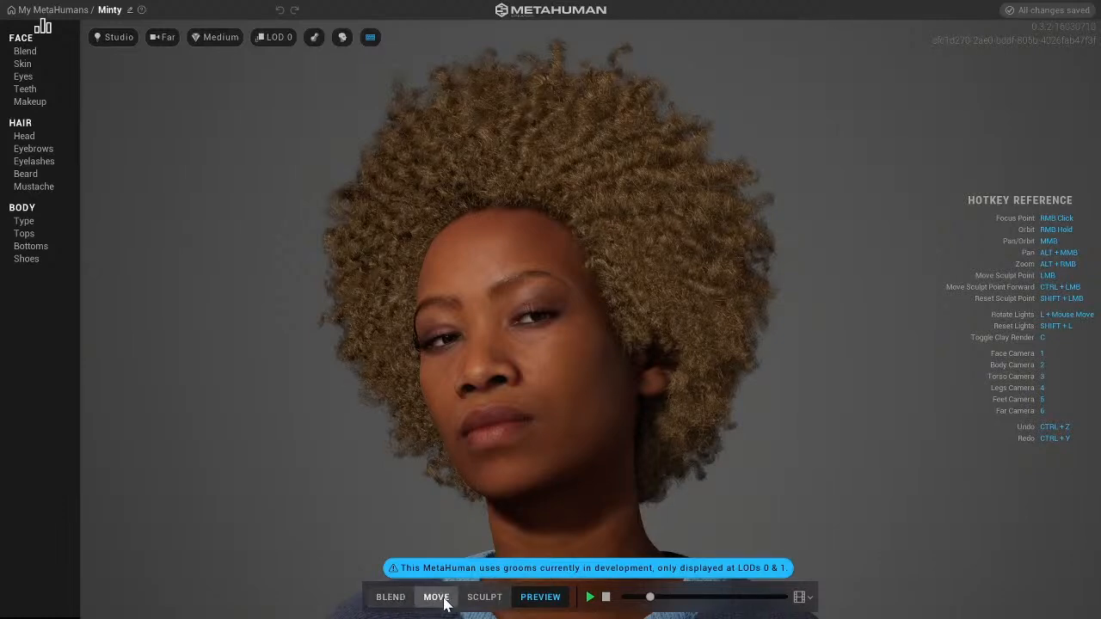
- Switch the character from Preview to Blend mode
click(489, 600)
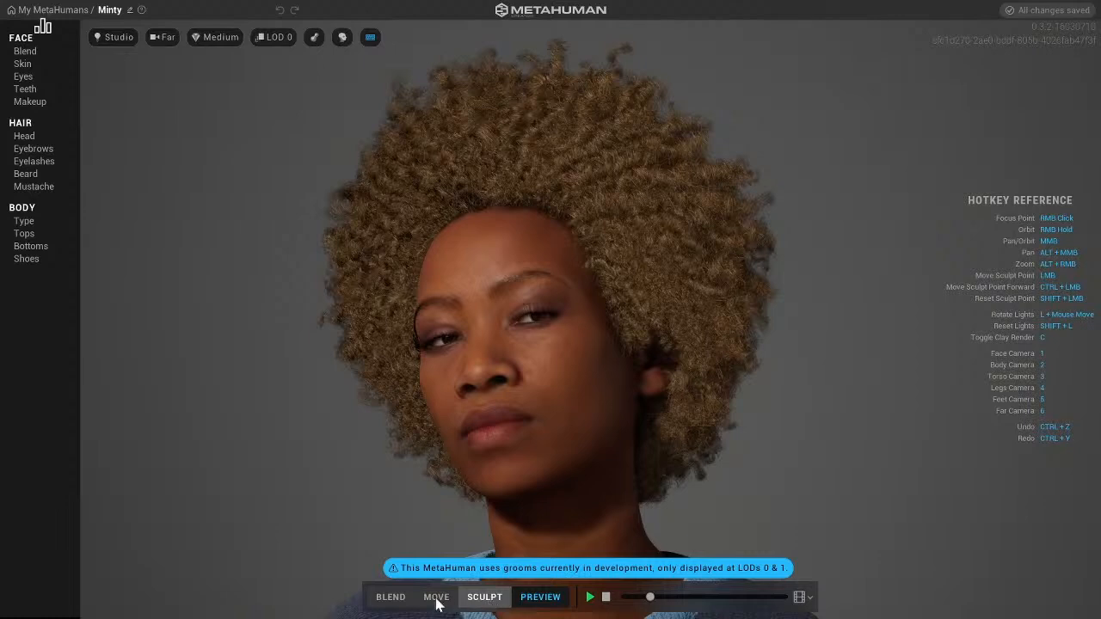
click(405, 600)
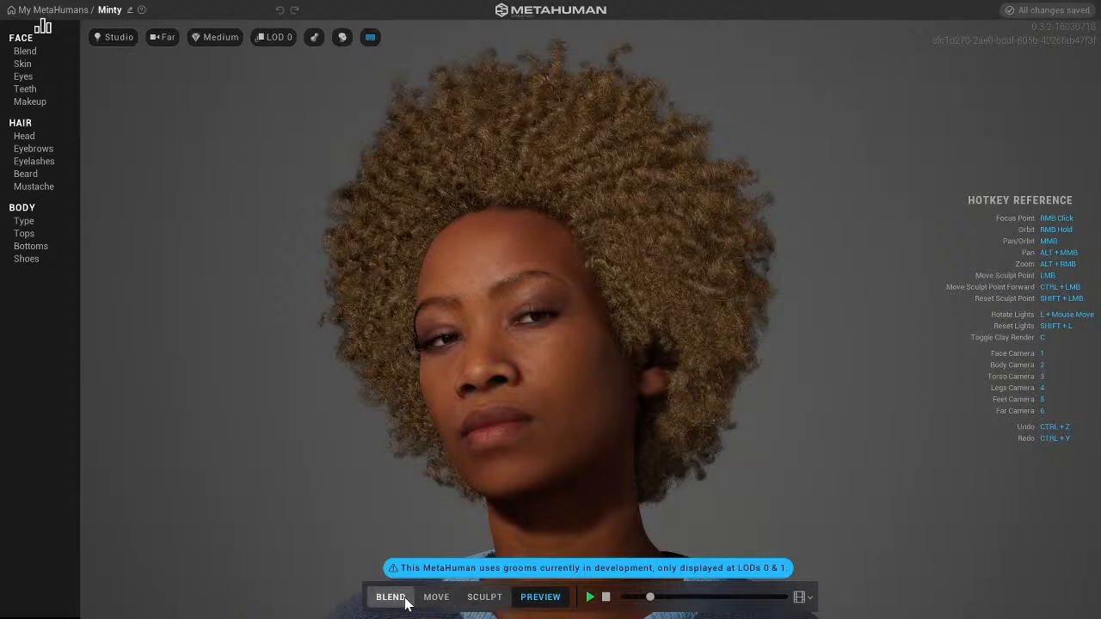
click(404, 601)
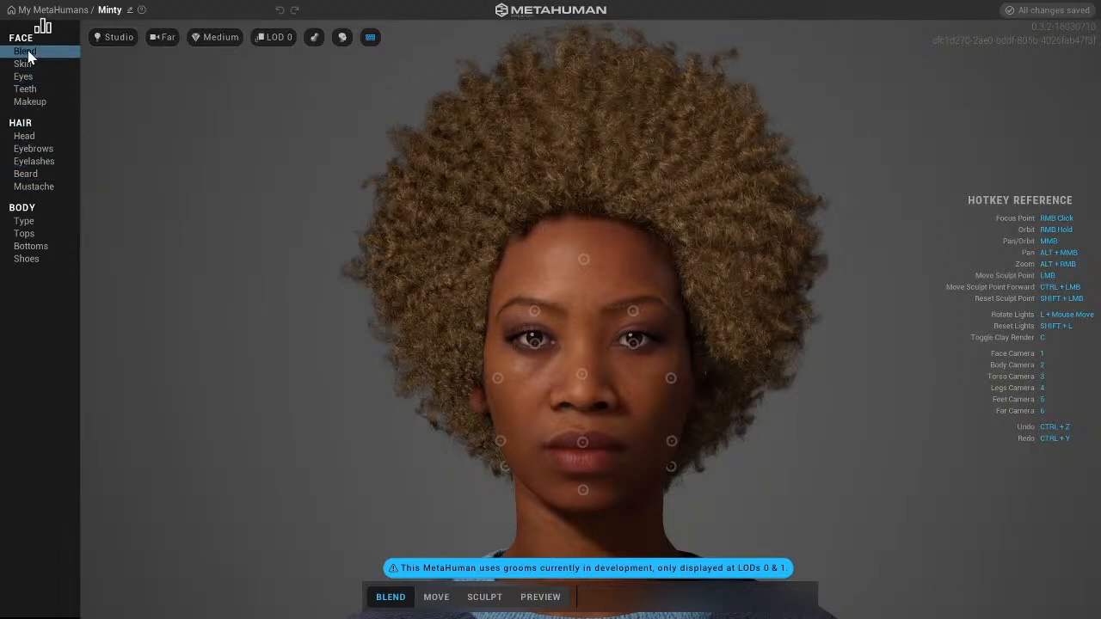
- Examine the blend control points on Minty's face up close, from the front and at an angle
scroll(575, 295, down, 3)
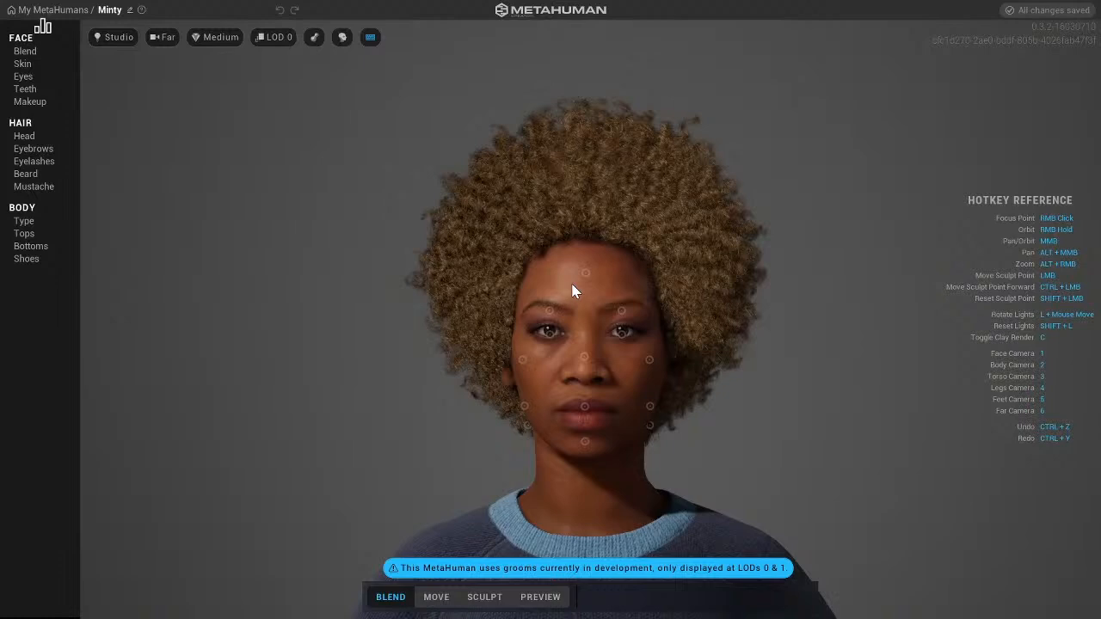
scroll(575, 293, up, 5)
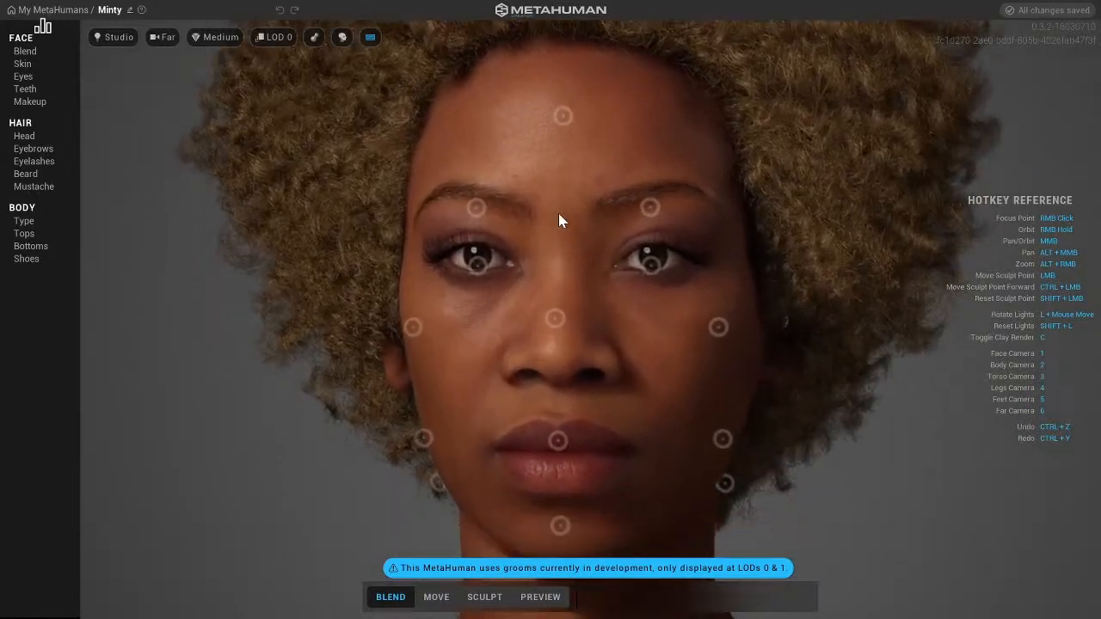
scroll(559, 221, up, 3)
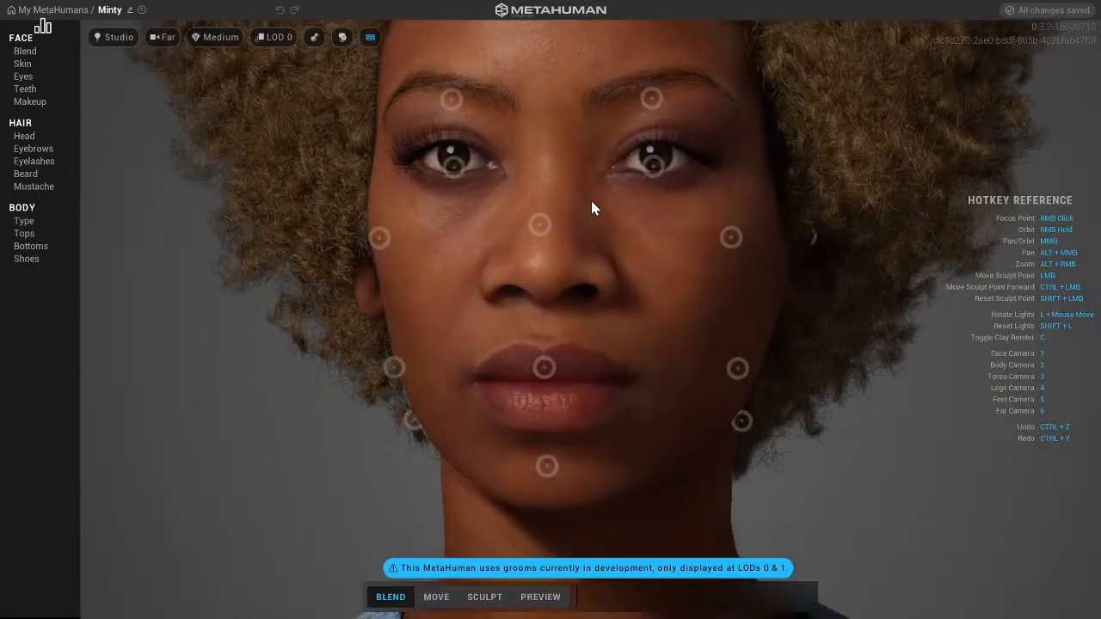
right_drag(591, 208, 528, 241)
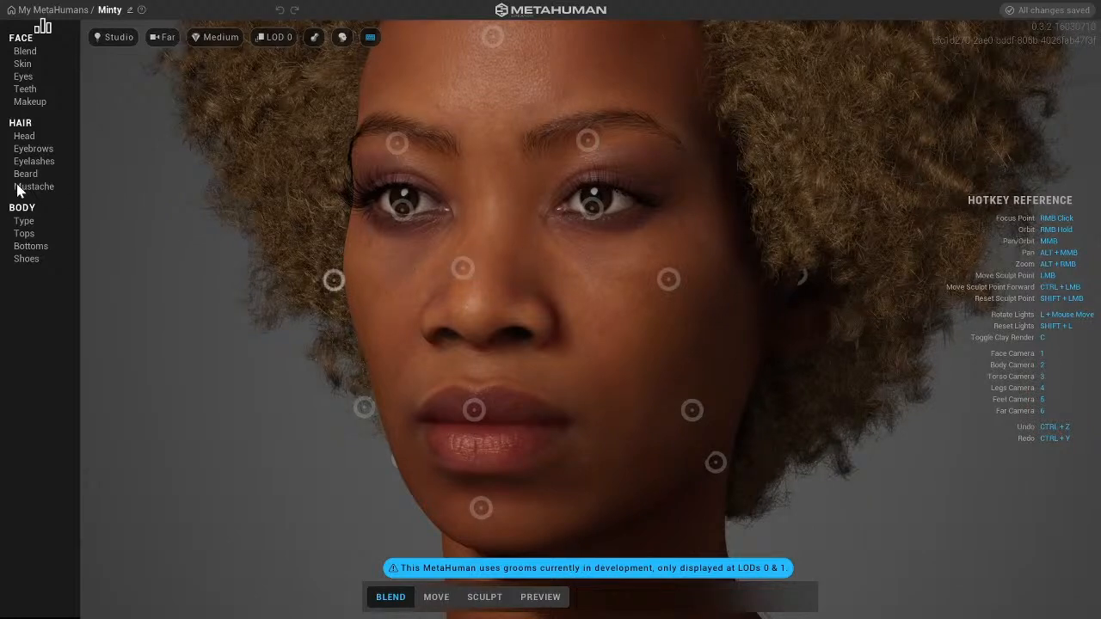
- Look over the head hairstyle options and browse the preset characters in the face Blend settings
click(34, 222)
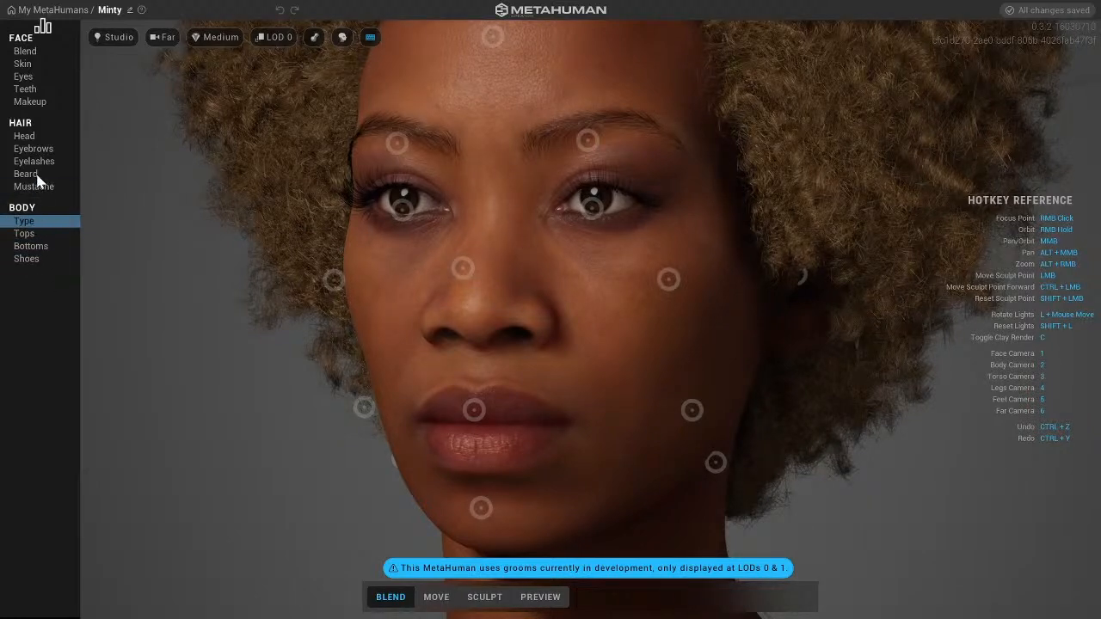
click(34, 138)
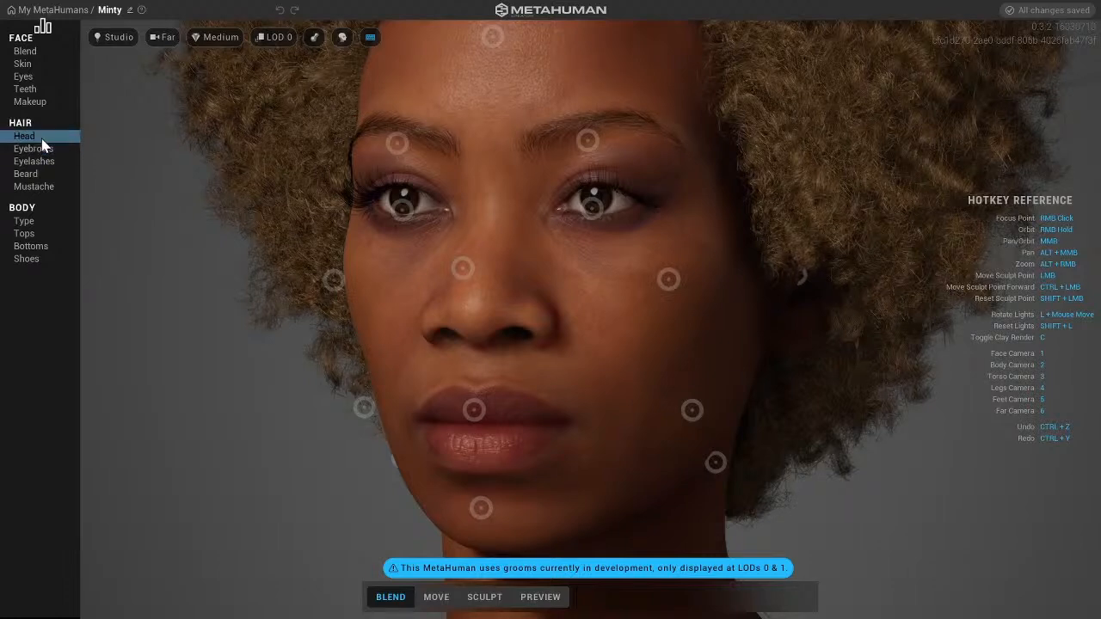
click(42, 187)
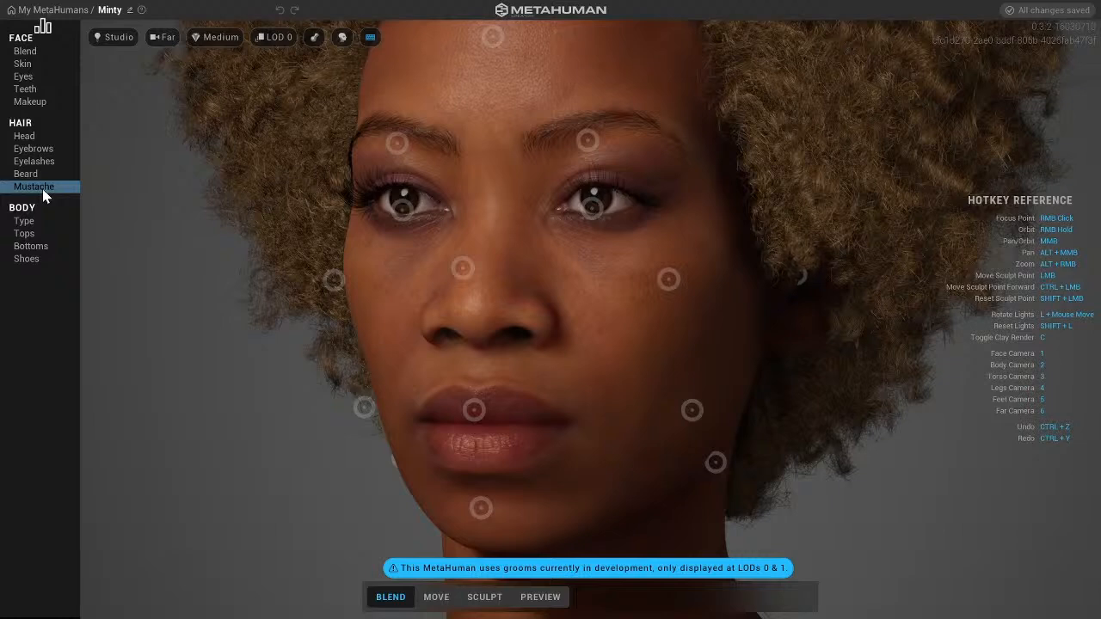
click(37, 137)
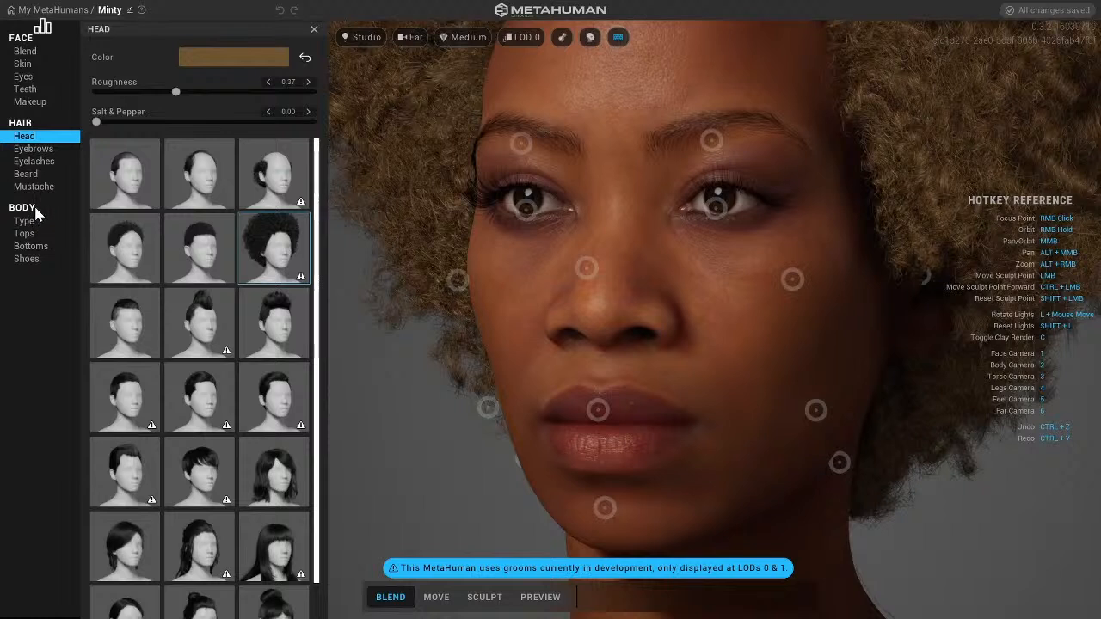
click(22, 53)
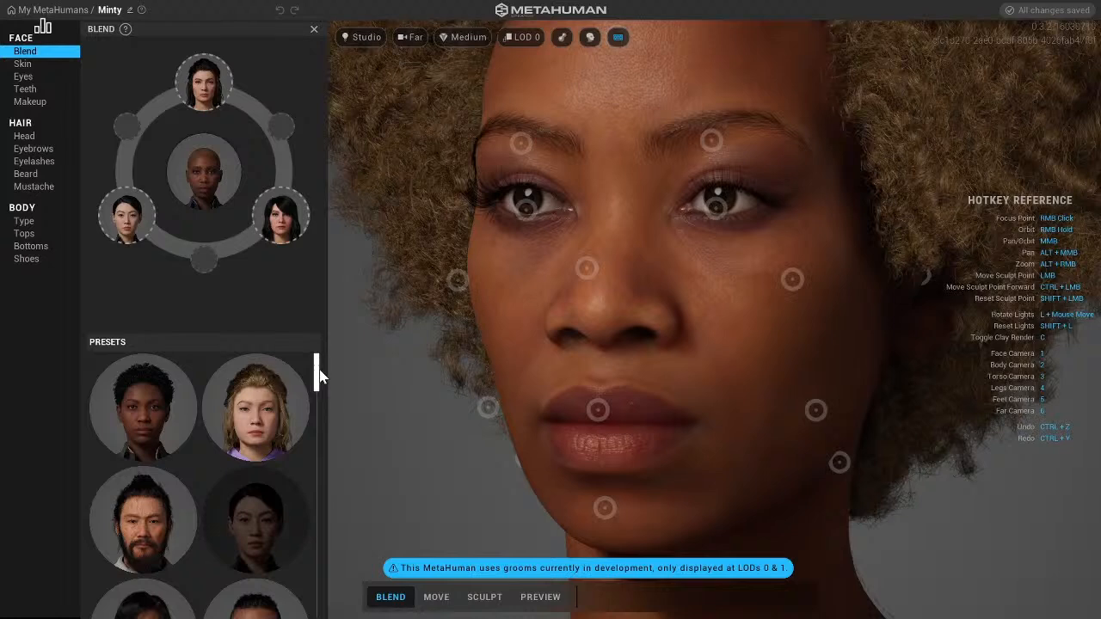
drag(320, 376, 322, 427)
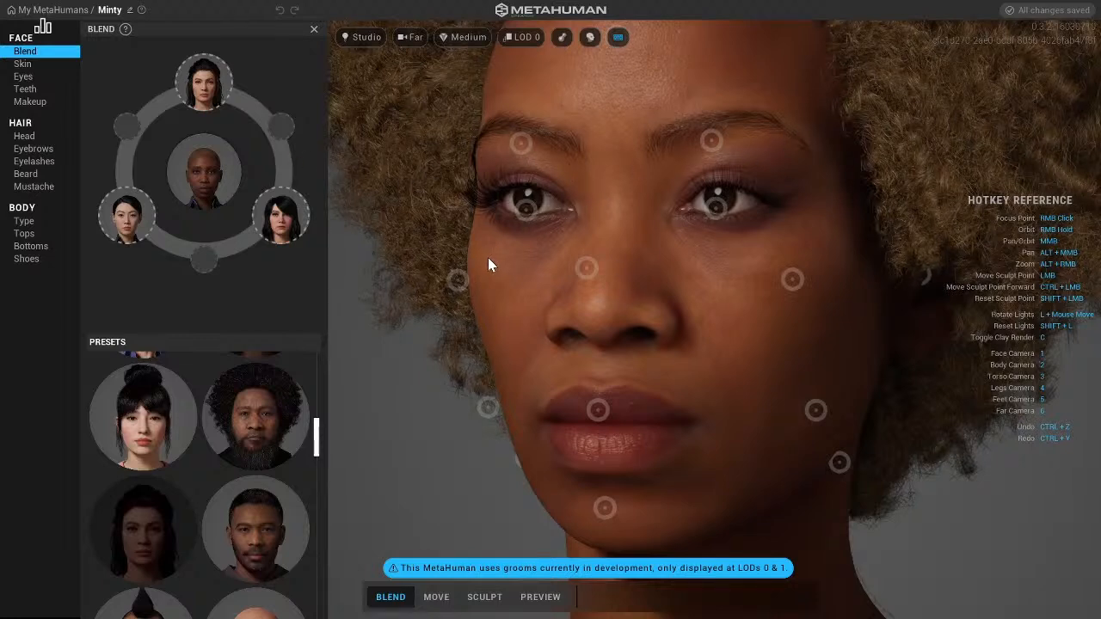
- Leave full screen and switch to the YouTube live chat window in Firefox
key(Escape)
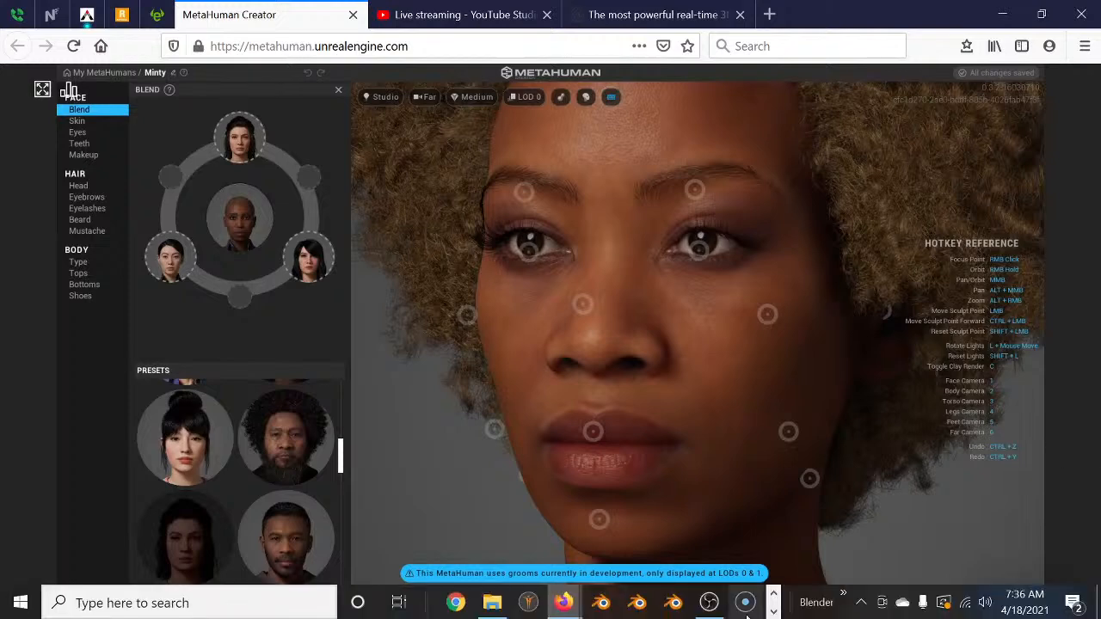
mouse_move(567, 605)
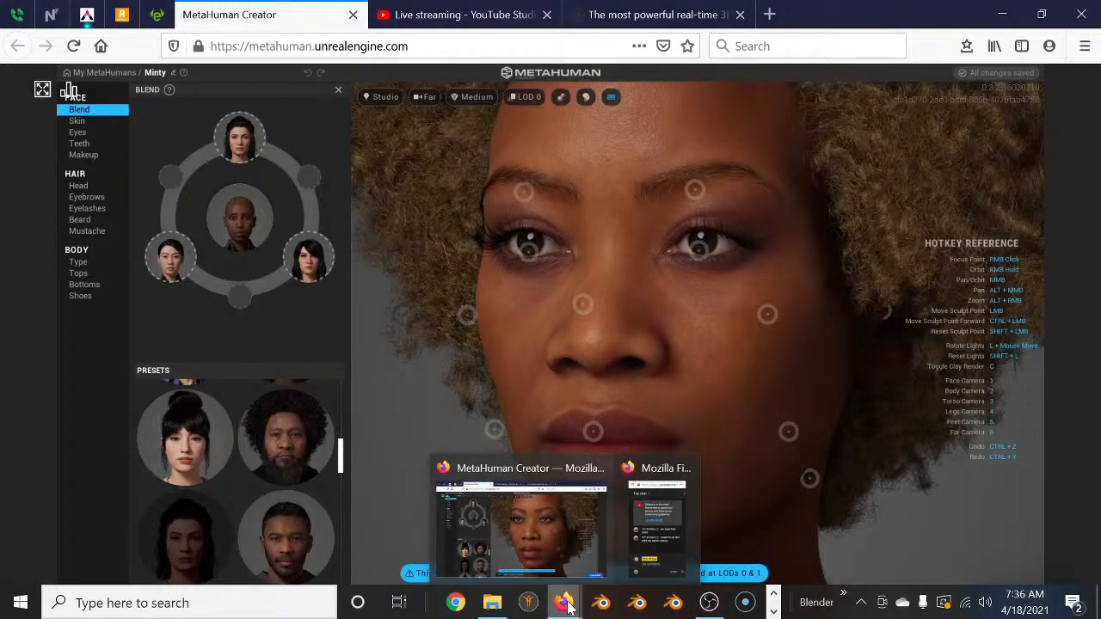
click(662, 517)
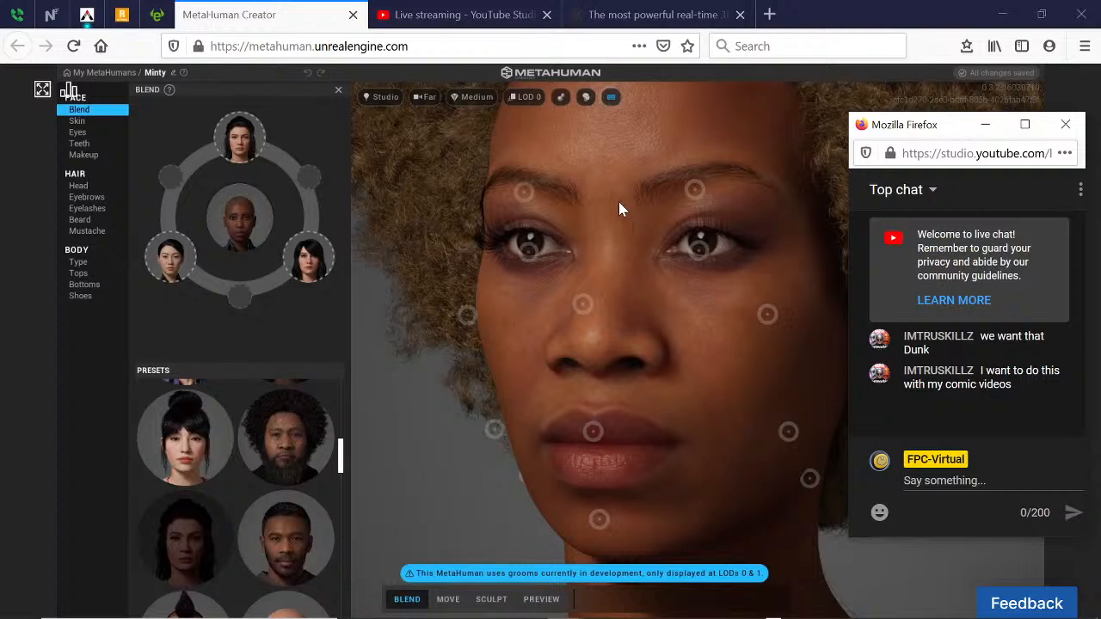
- Compare the character's head at levels of detail LOD 1, LOD 2 and LOD 3
click(525, 96)
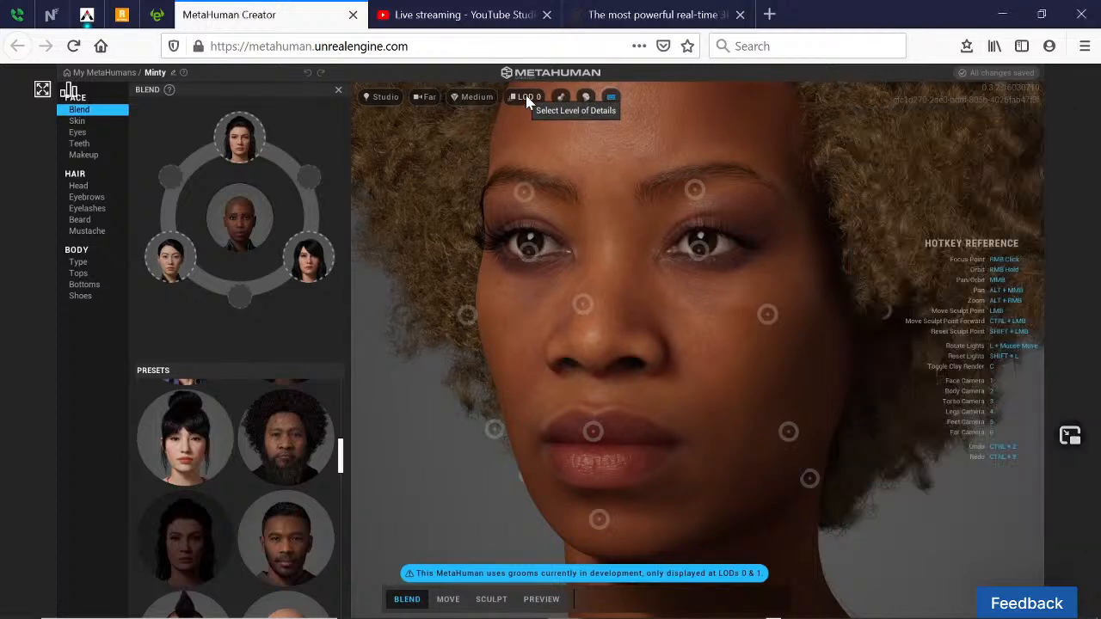
click(506, 201)
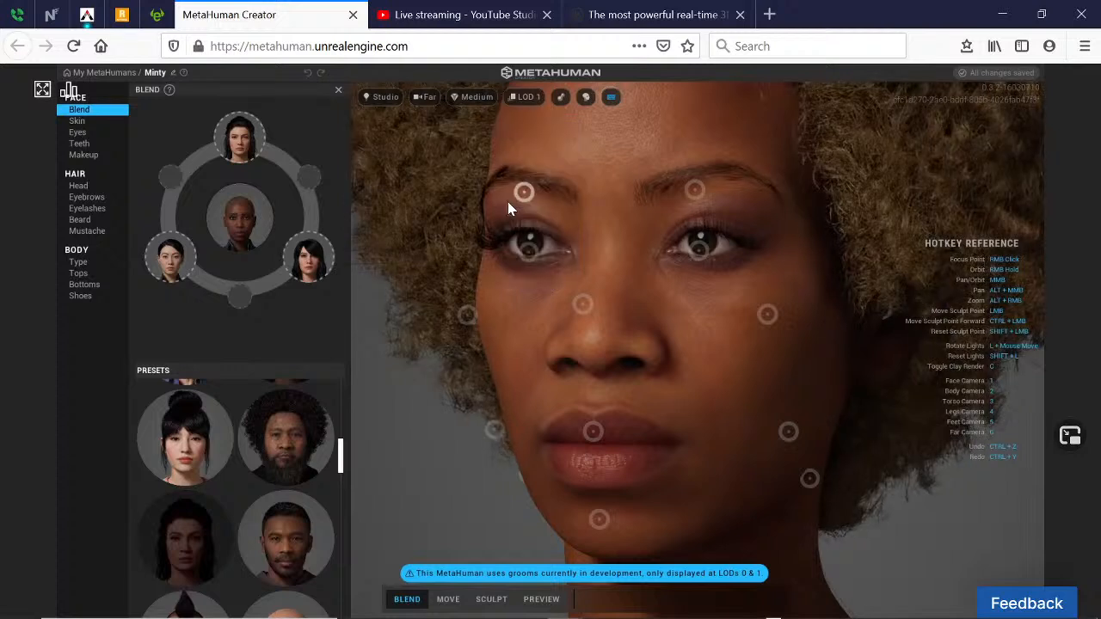
click(524, 95)
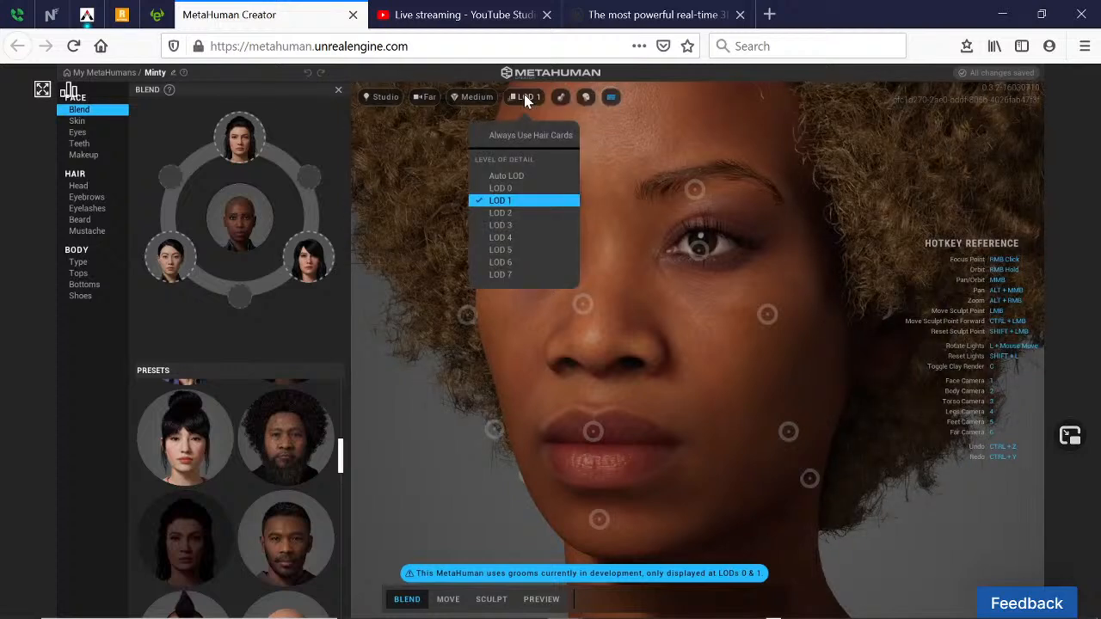
click(500, 212)
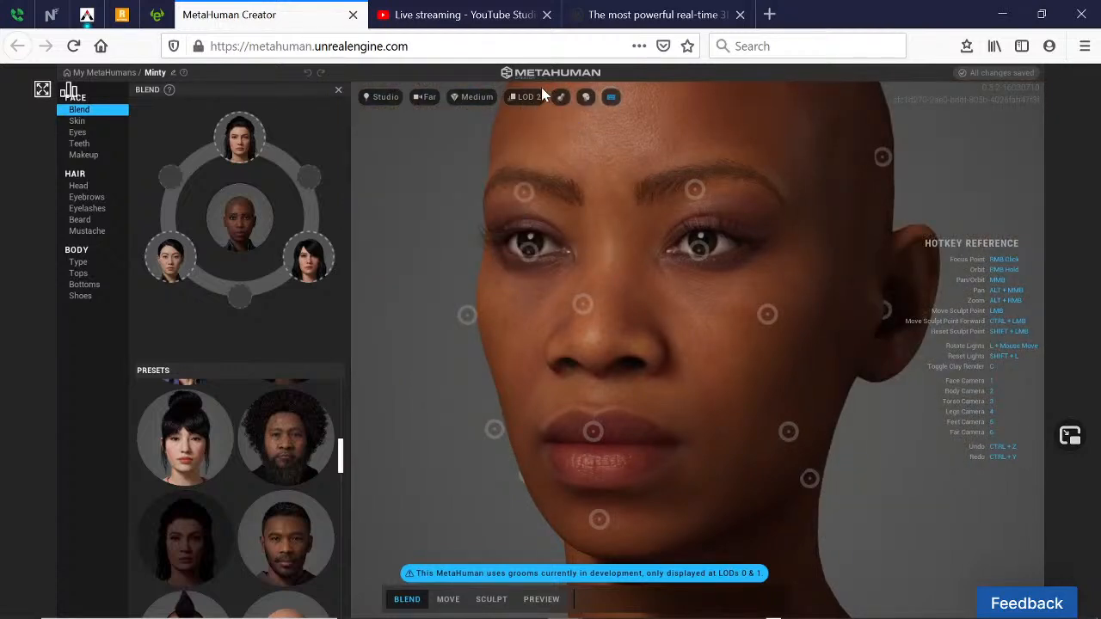
click(528, 96)
click(524, 225)
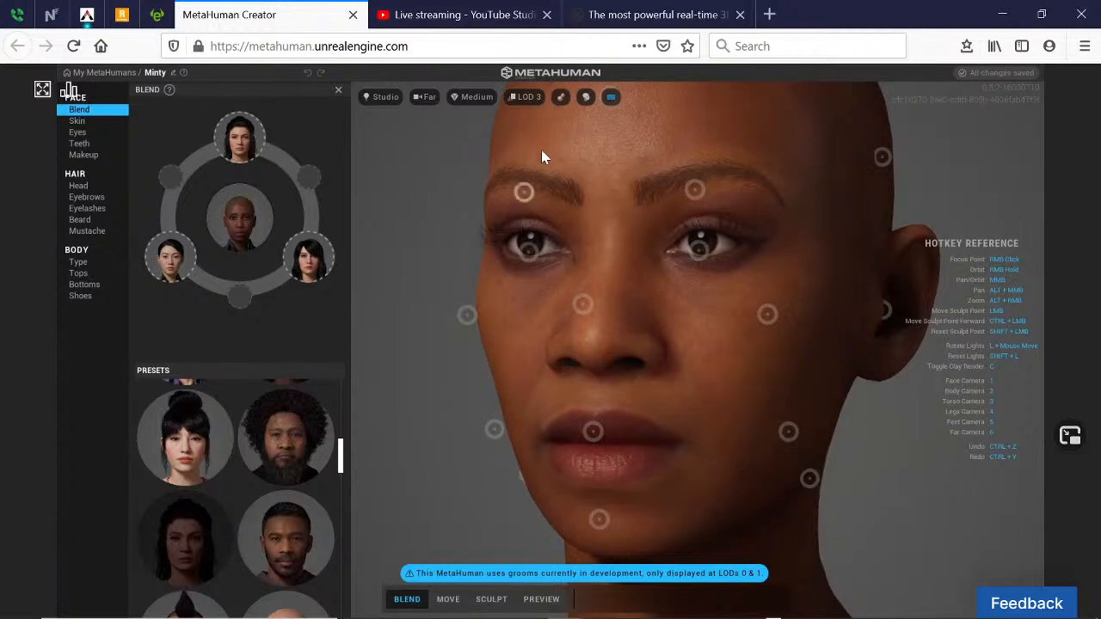
- Compare the character's head at levels of detail LOD 5 and LOD 7, examining the LOD 7 face up close
click(531, 96)
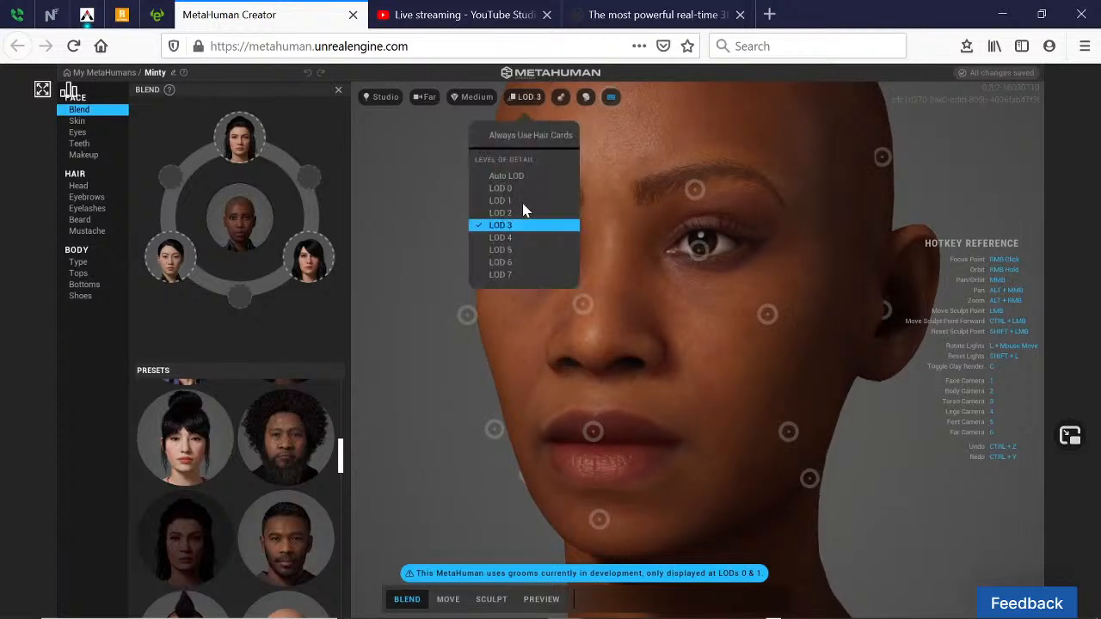
click(520, 248)
scroll(680, 342, down, 2)
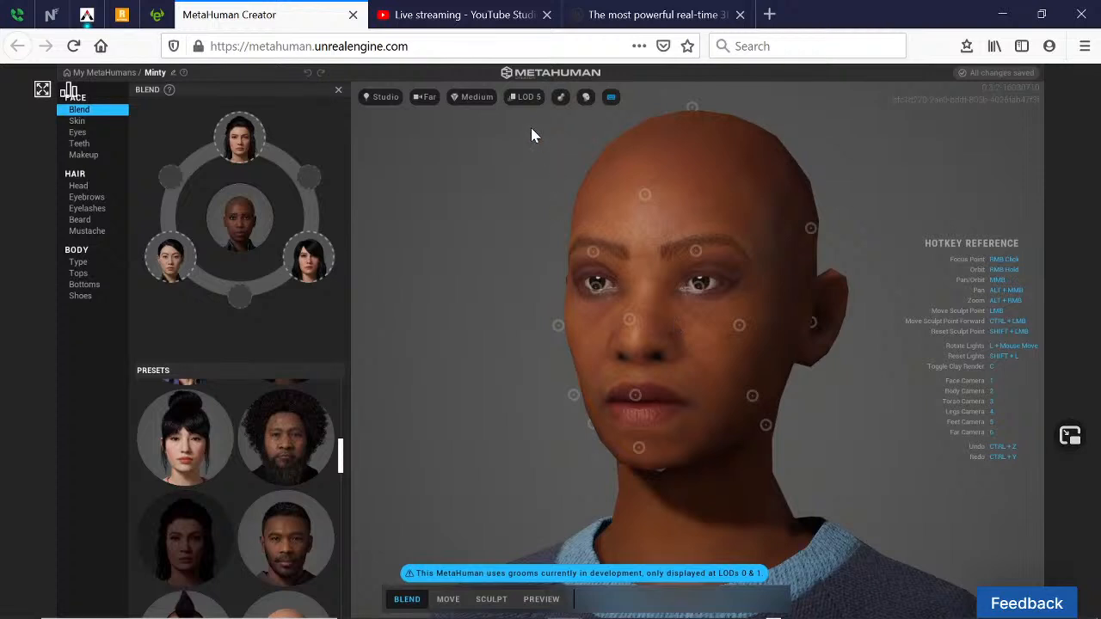
click(529, 97)
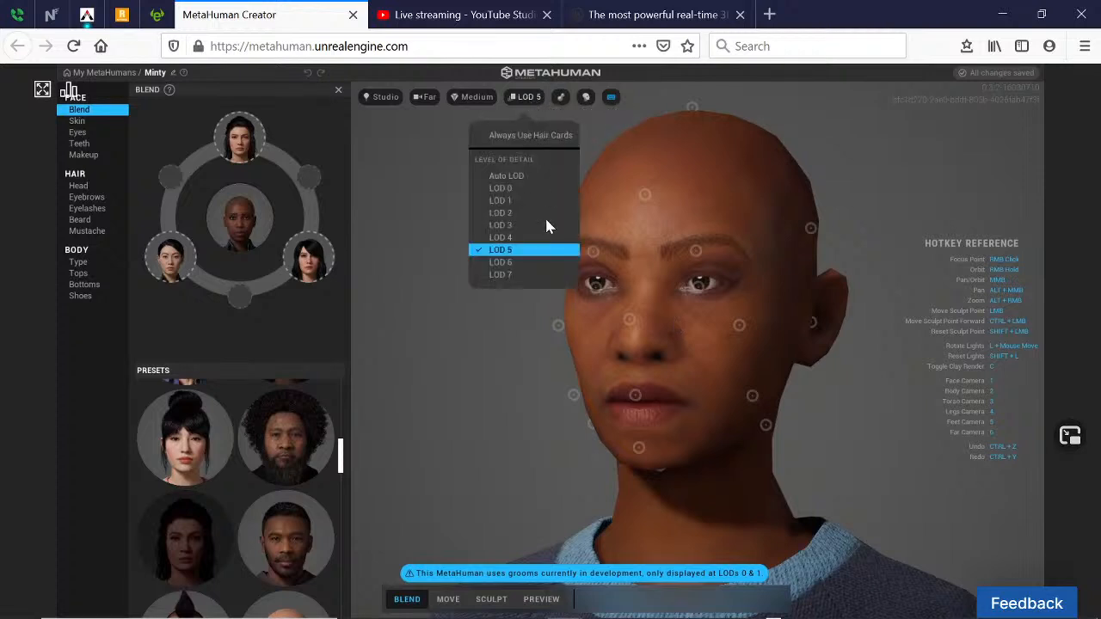
click(520, 275)
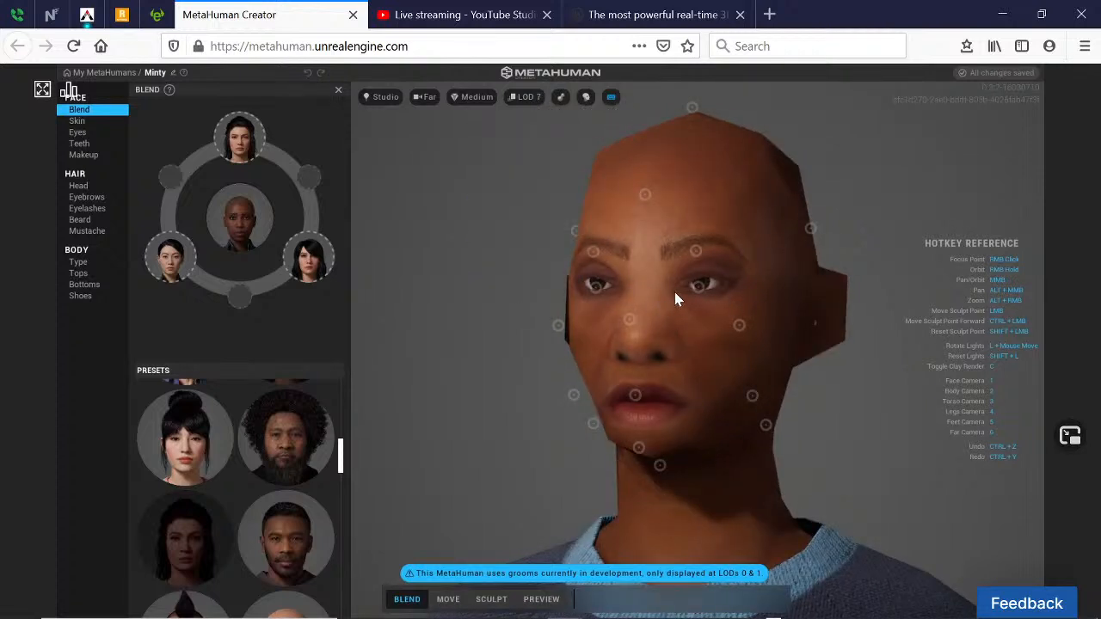
right_drag(678, 297, 926, 329)
right_drag(835, 331, 614, 327)
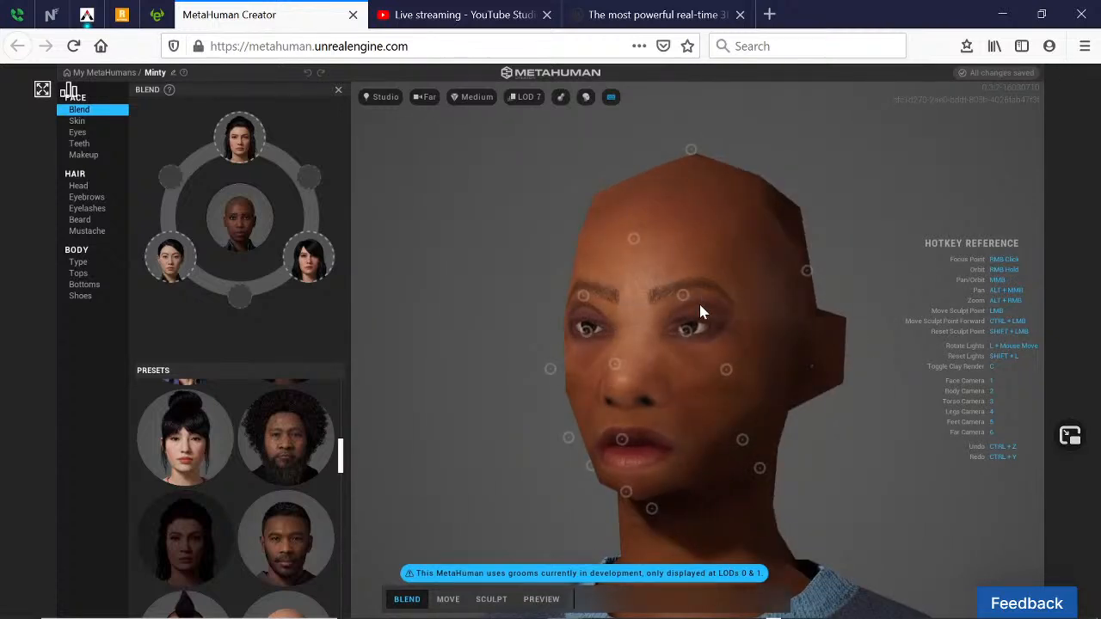
scroll(691, 313, up, 5)
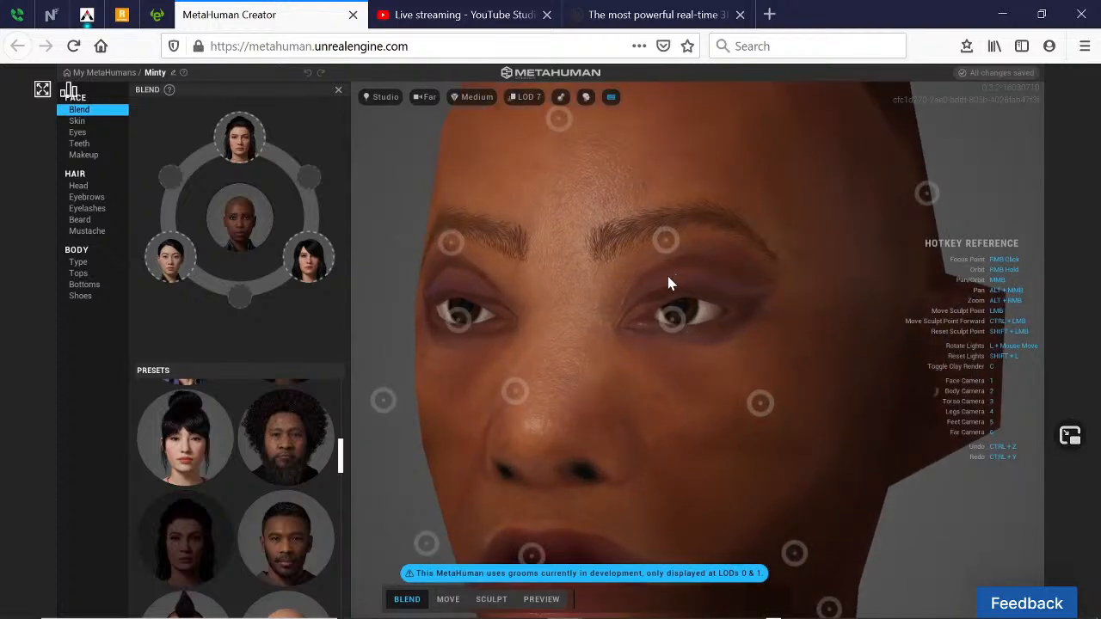
scroll(622, 295, down, 5)
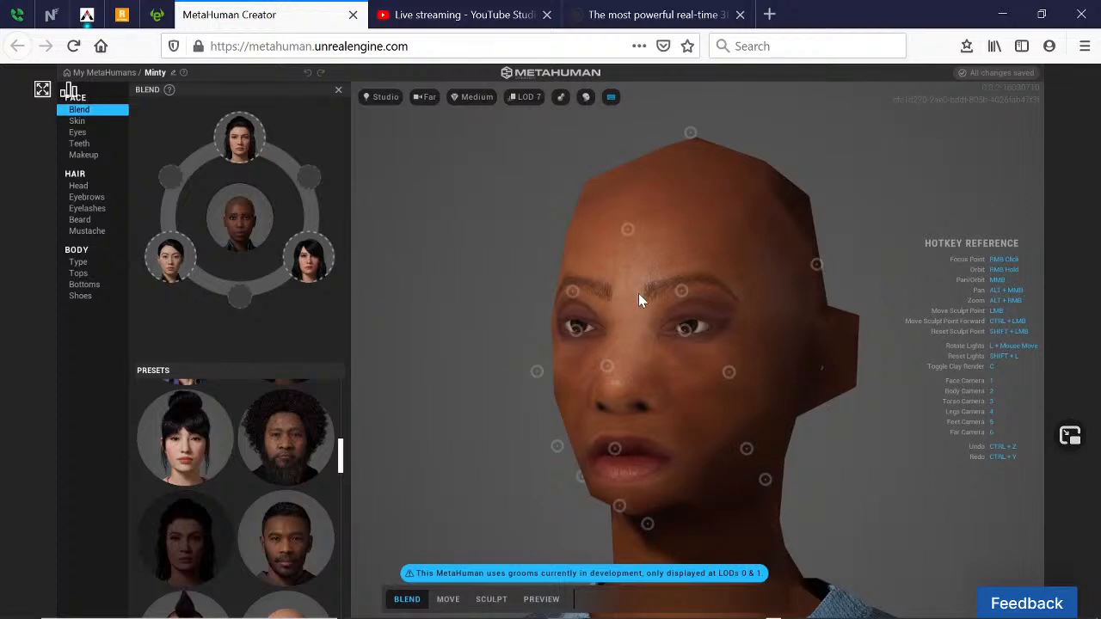
- Show the head at LOD 5 once more, and set the level of detail to LOD 0
click(527, 97)
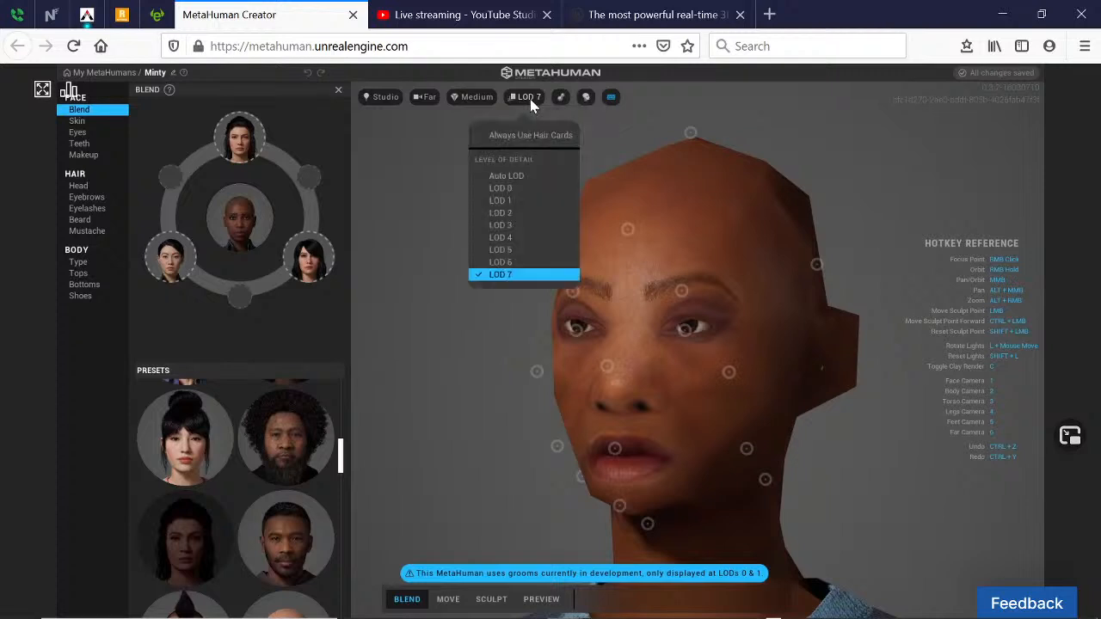
click(512, 249)
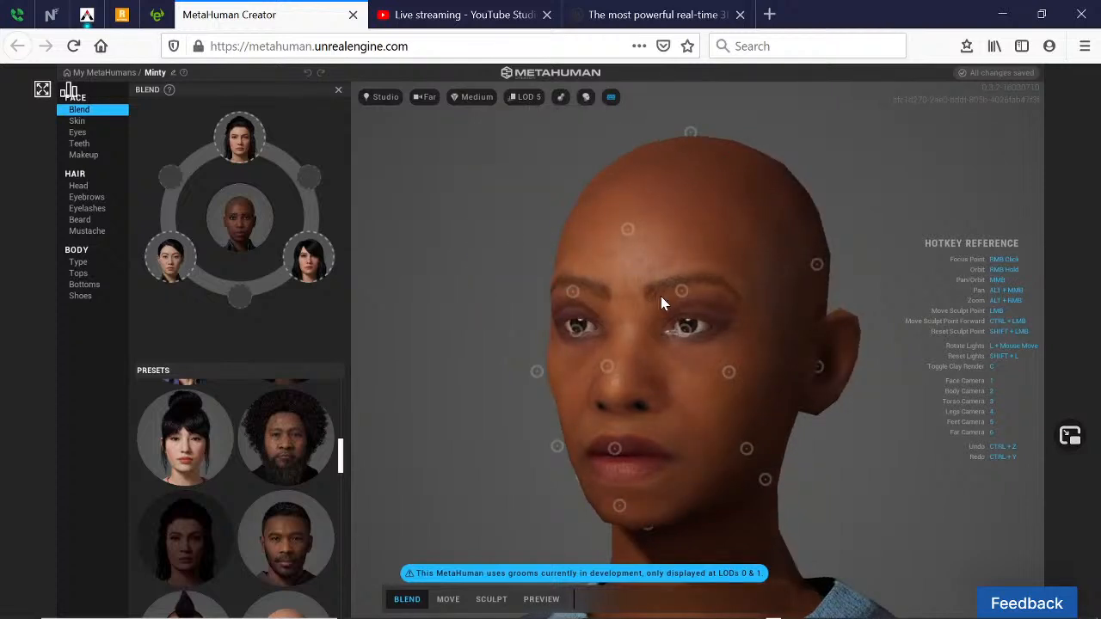
click(527, 97)
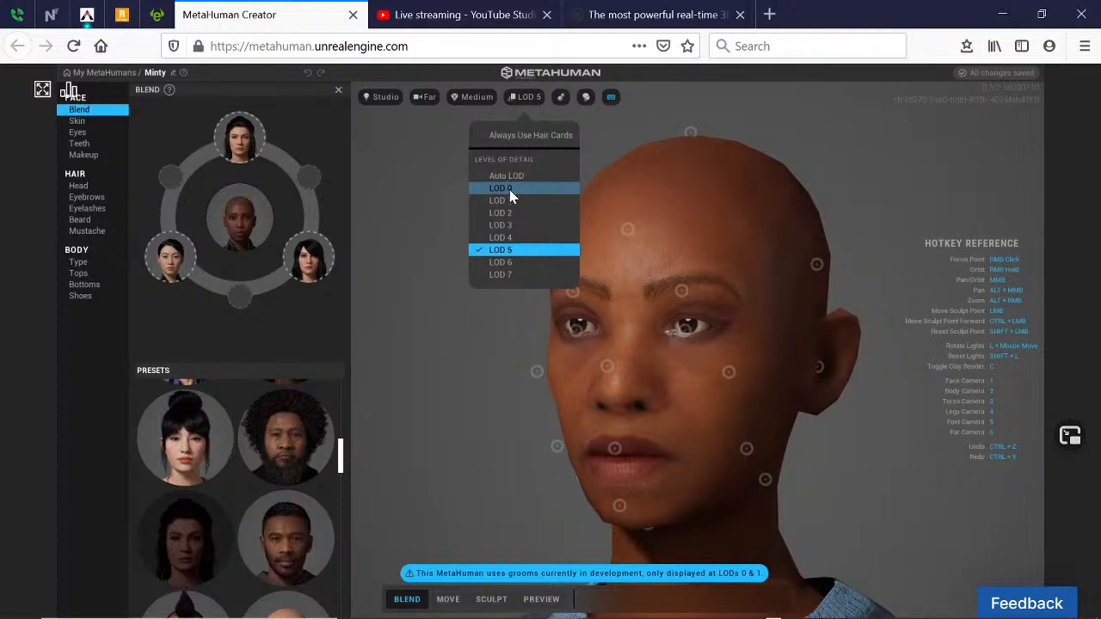
click(531, 189)
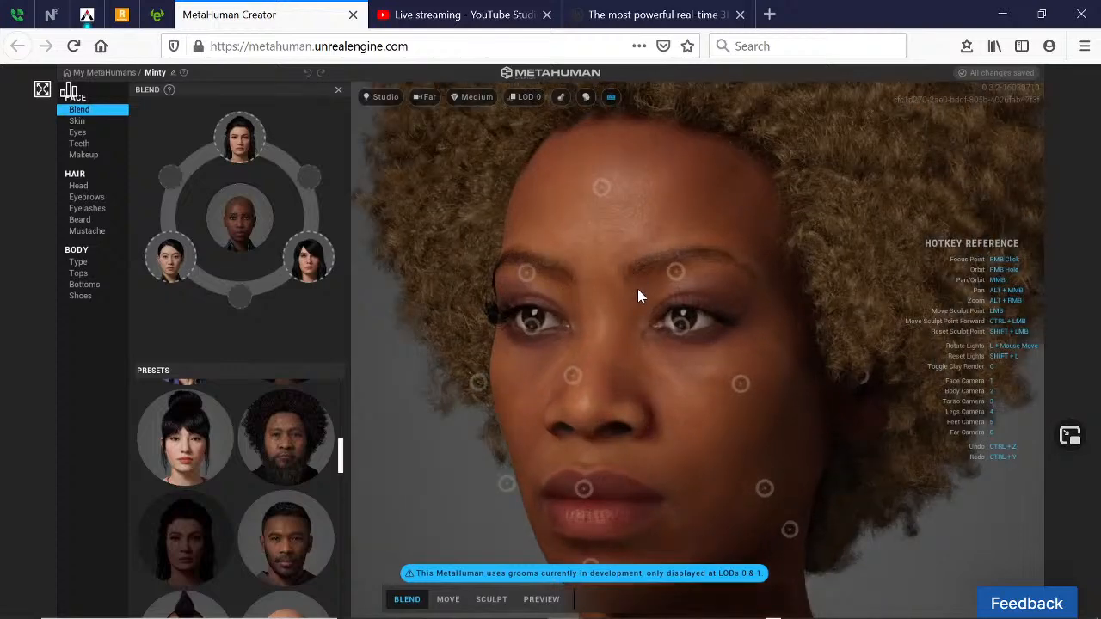
- Examine Minty's face, skin and curly hair at LOD 0 up close and from both sides
scroll(636, 286, up, 3)
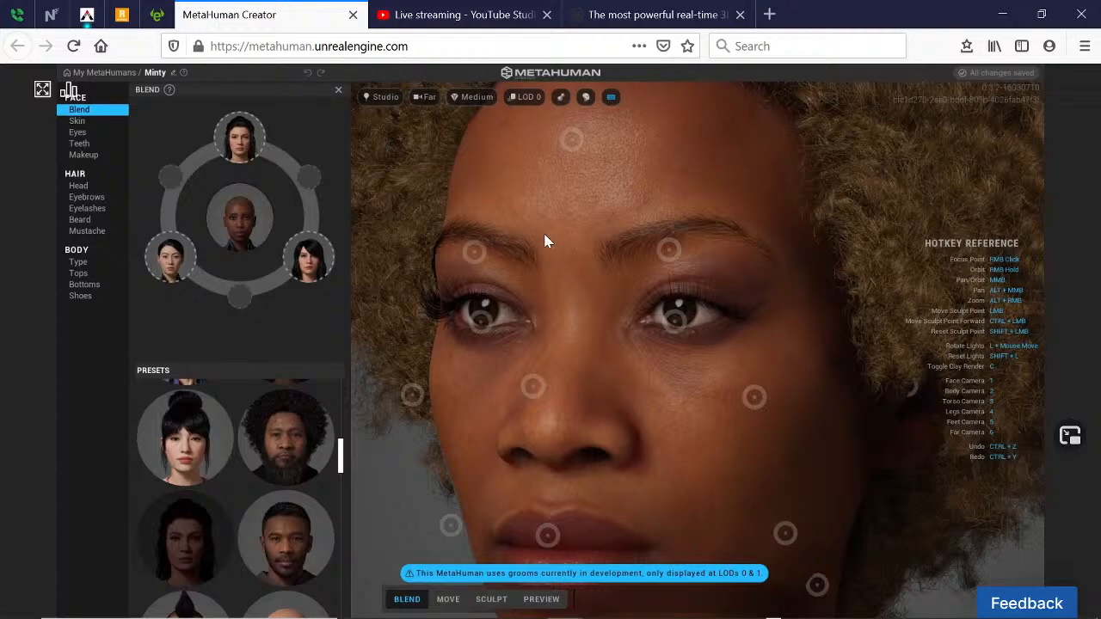
right_drag(545, 241, 680, 278)
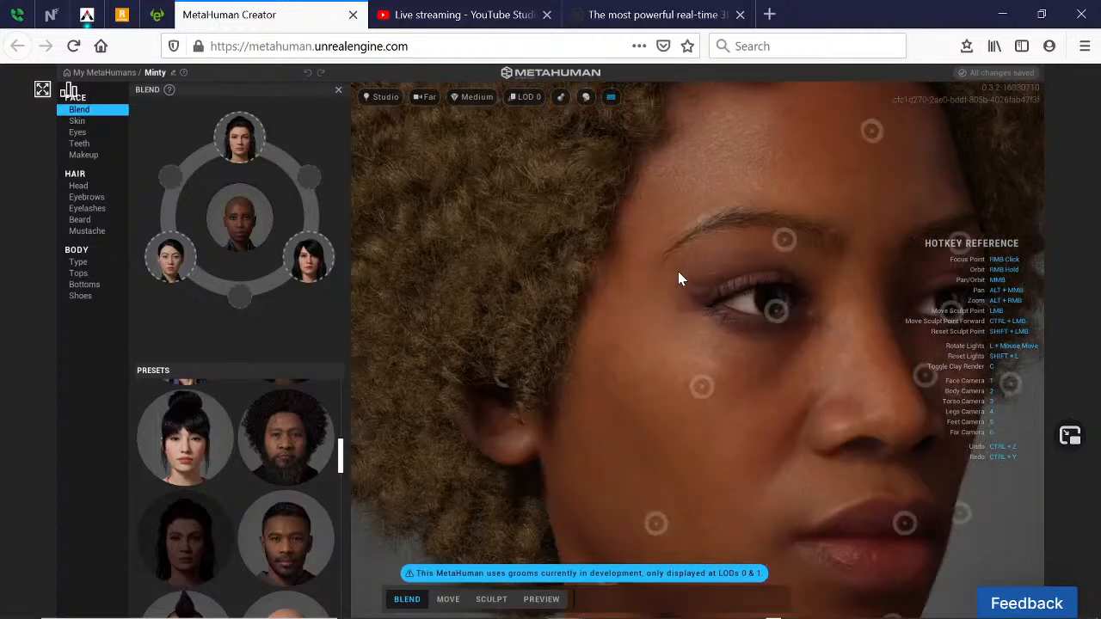
scroll(611, 246, down, 5)
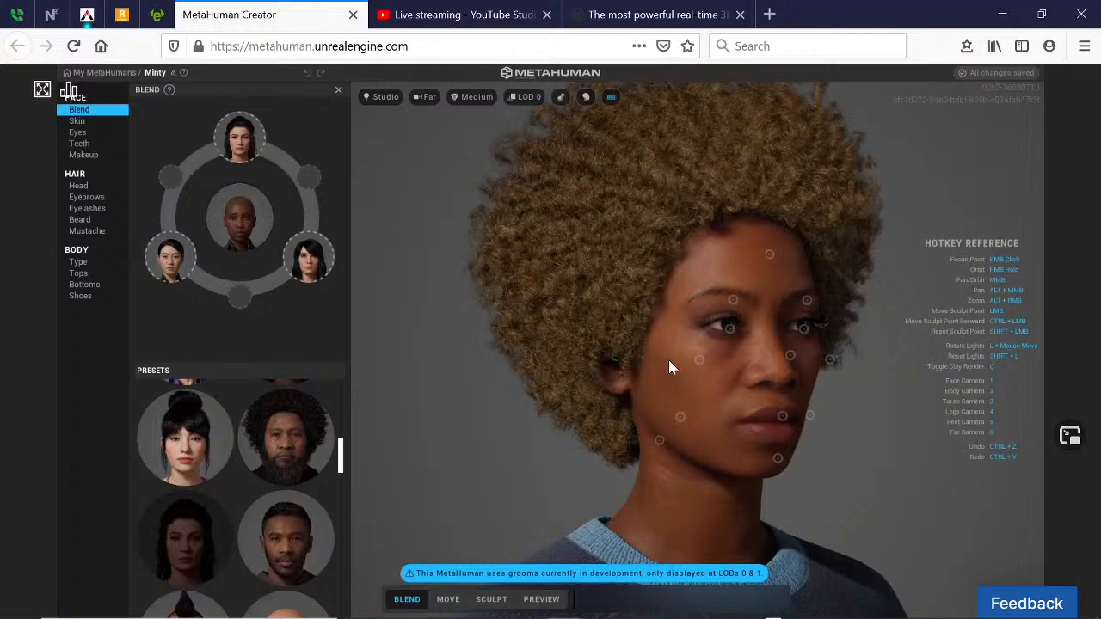
middle_drag(659, 316, 394, 285)
middle_drag(622, 378, 564, 370)
scroll(517, 344, up, 3)
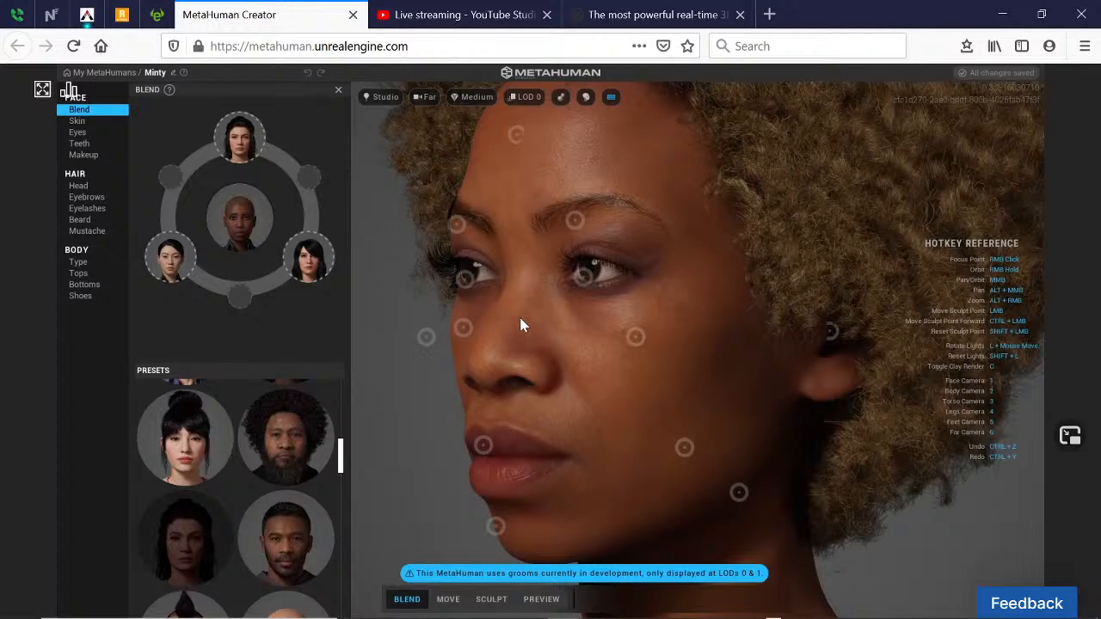
middle_drag(516, 320, 545, 250)
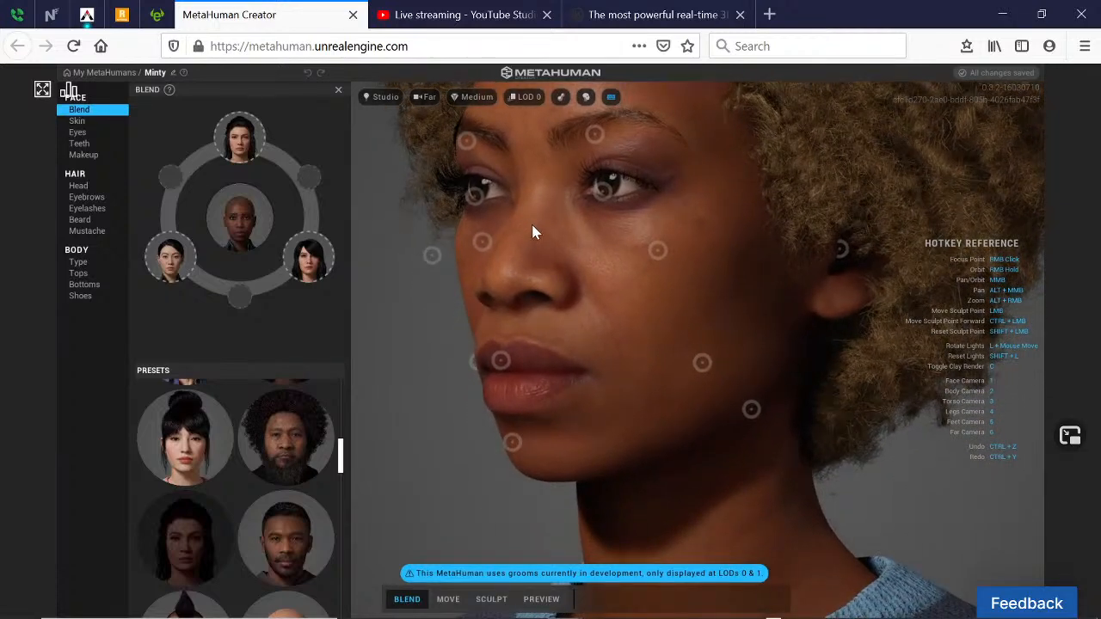
scroll(539, 237, down, 3)
scroll(628, 302, down, 2)
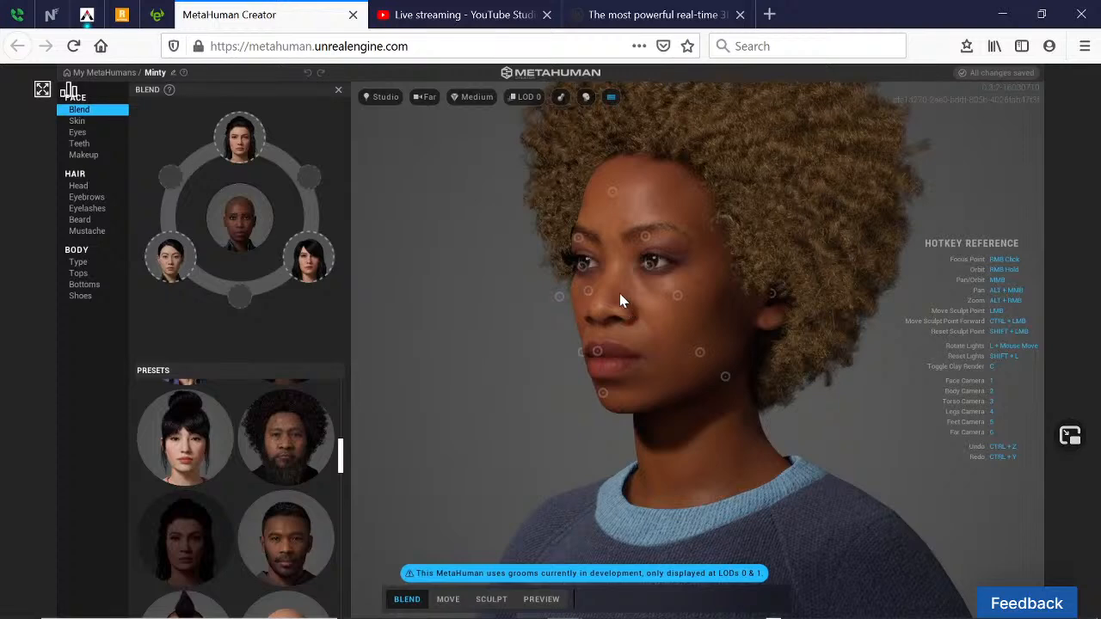
right_drag(613, 296, 644, 333)
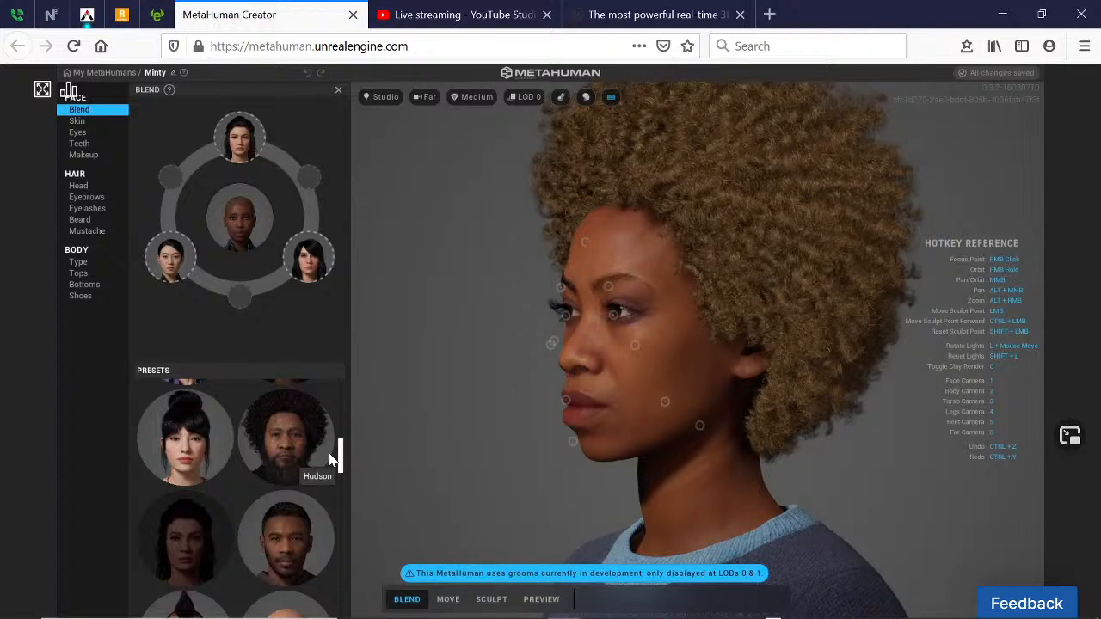
- Browse further down the preset characters in the face Blend settings and check the face in profile
drag(341, 456, 342, 505)
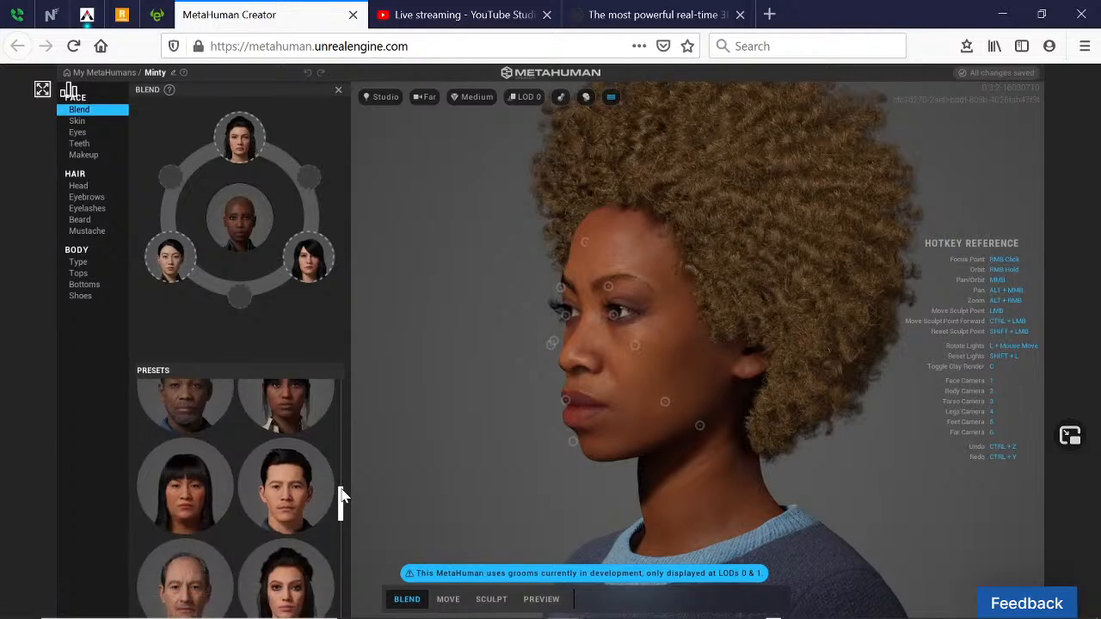
scroll(554, 431, down, 3)
scroll(561, 411, up, 3)
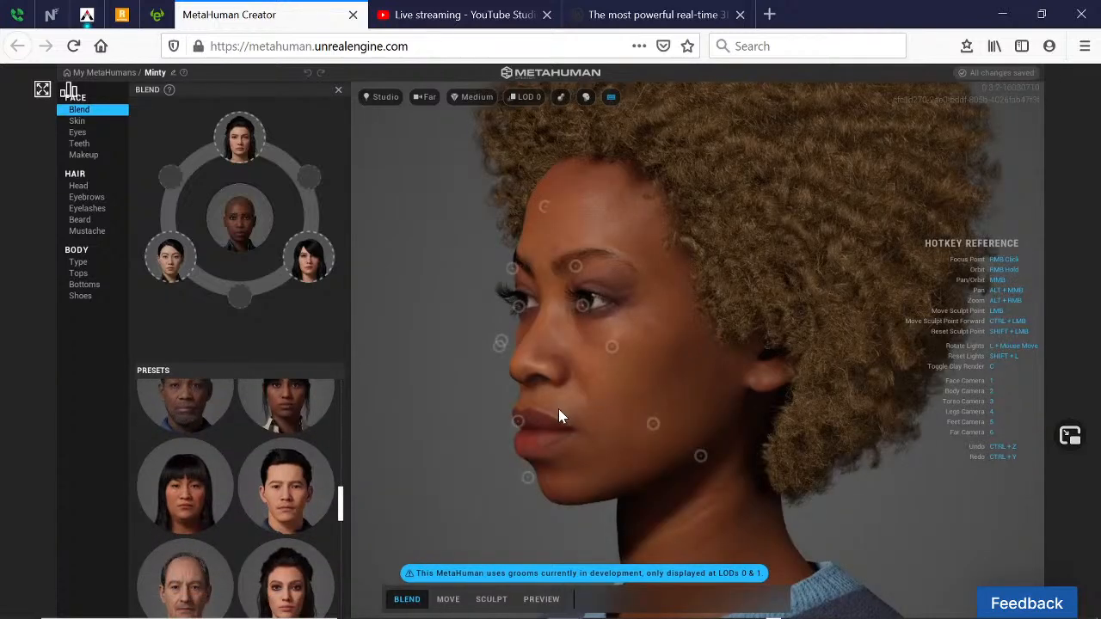
scroll(558, 412, down, 2)
- Switch to the torso camera and look over the sweater down to the hips and trousers
key(3)
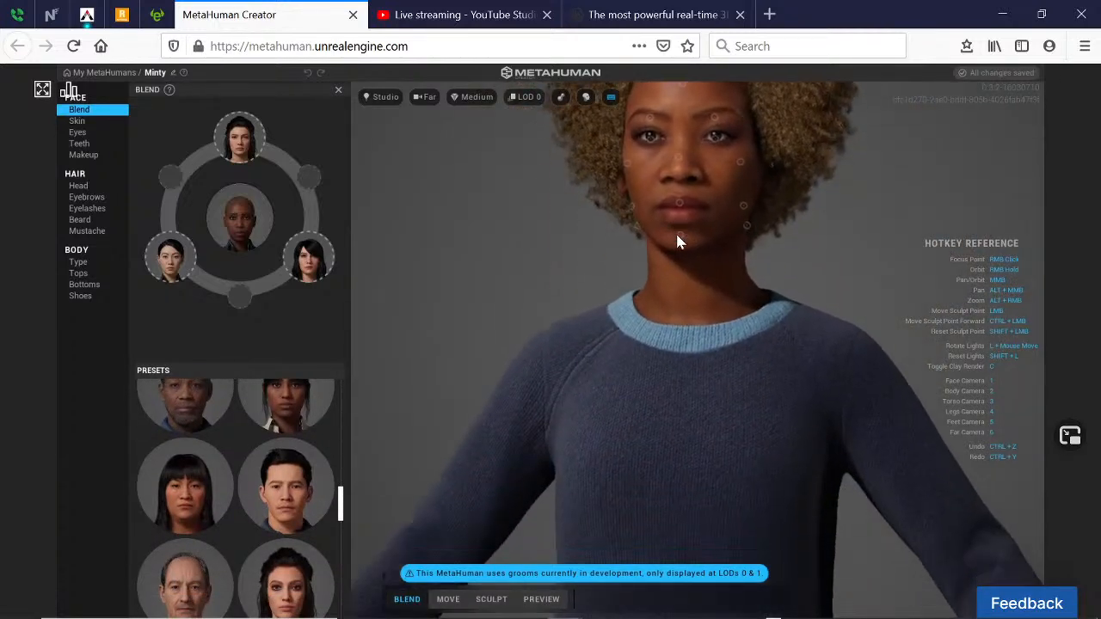
middle_drag(675, 337, 676, 216)
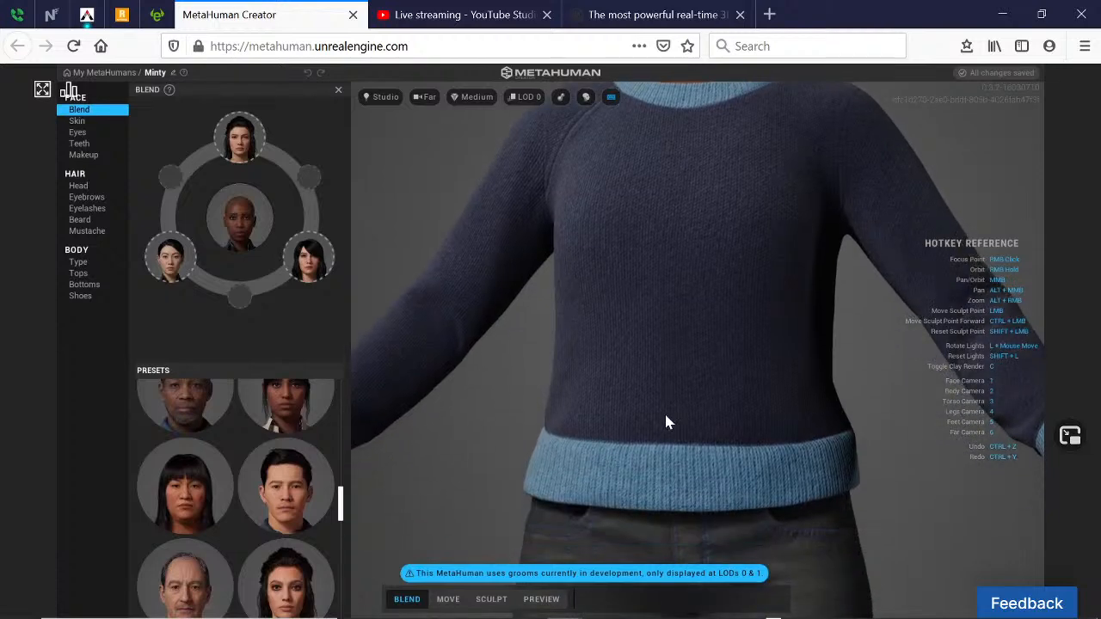
middle_drag(664, 413, 695, 213)
scroll(640, 263, down, 3)
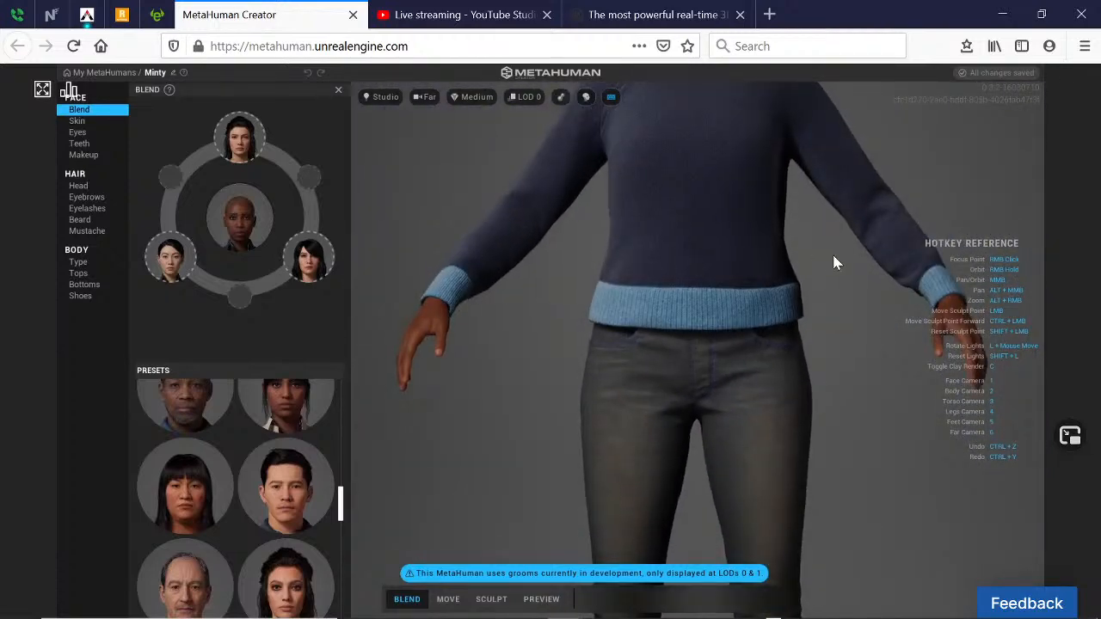
- Orbit around the hips and examine the character's hand and fingernails up close
right_drag(835, 263, 618, 277)
right_drag(764, 271, 697, 258)
scroll(752, 287, up, 3)
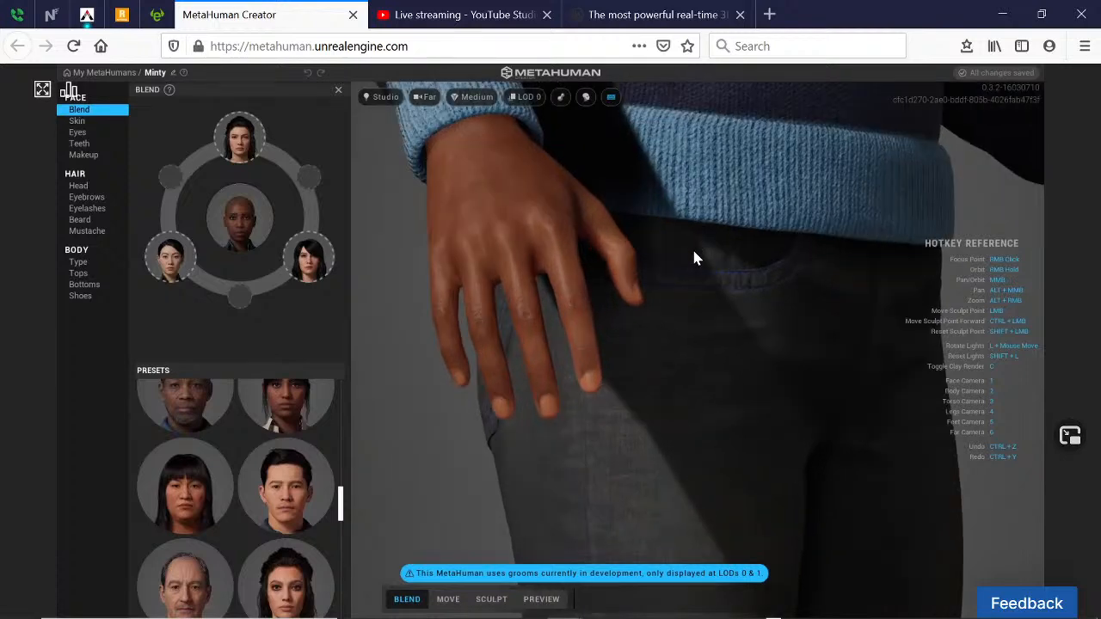
scroll(508, 262, up, 2)
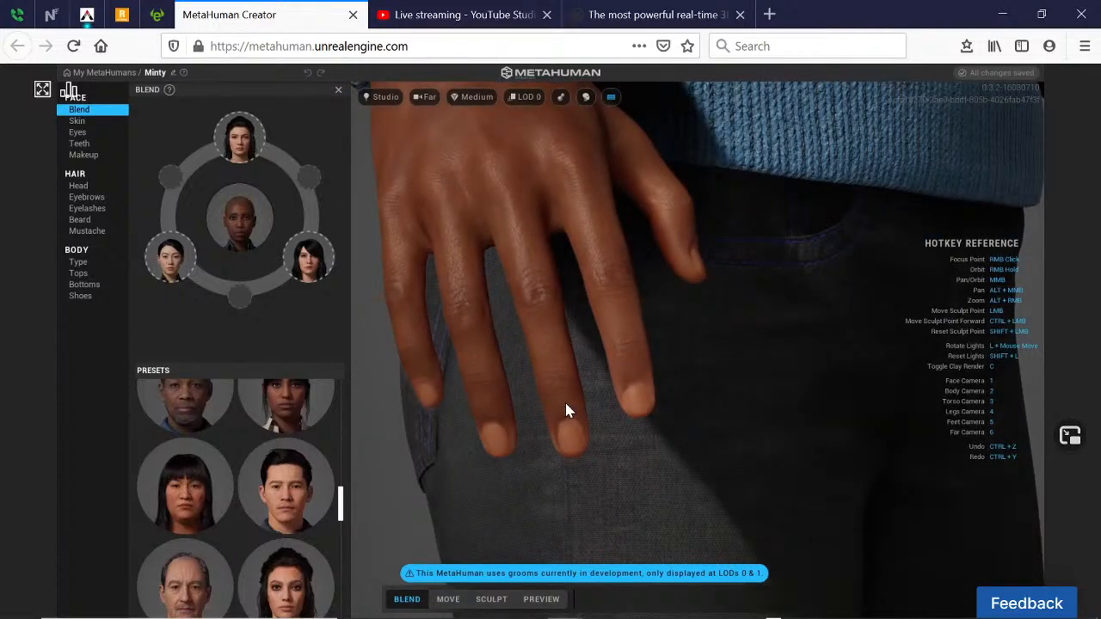
scroll(565, 290, down, 3)
- Look over the sleeve and upper body, and return to a close view of the face
middle_drag(650, 241, 535, 370)
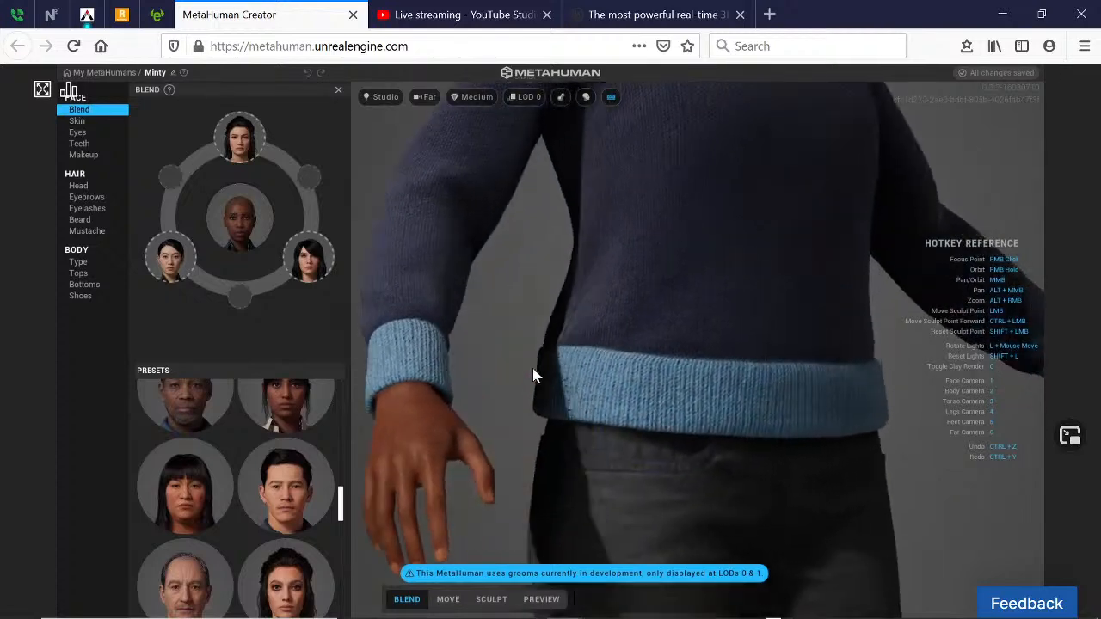
scroll(646, 220, down, 2)
scroll(646, 220, down, 2)
middle_drag(634, 258, 535, 326)
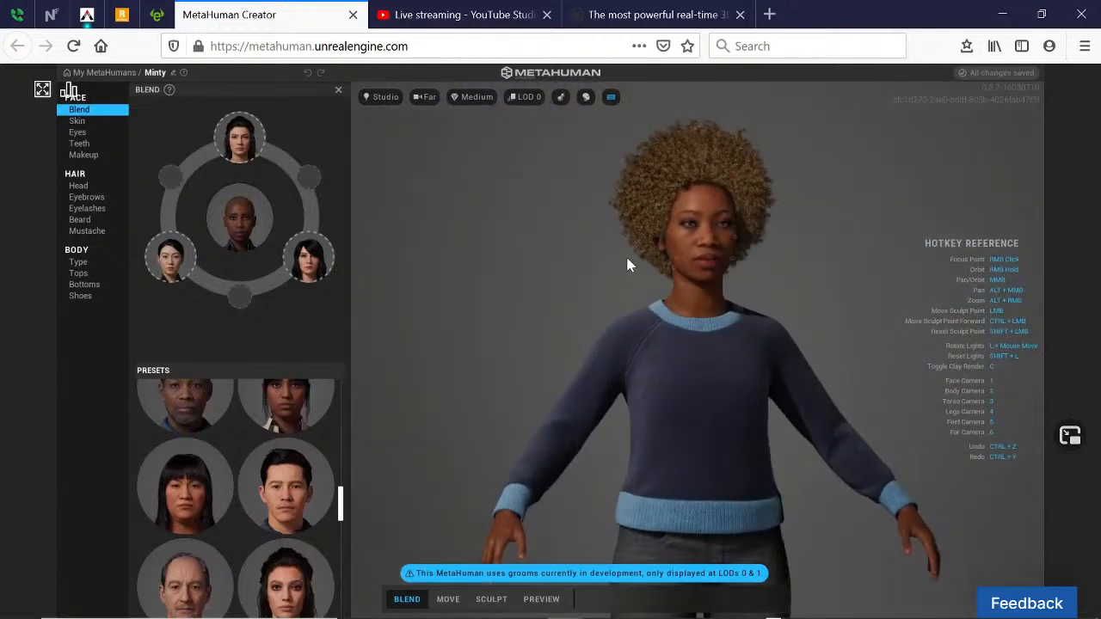
middle_drag(625, 254, 643, 327)
scroll(698, 294, up, 5)
middle_drag(707, 226, 649, 362)
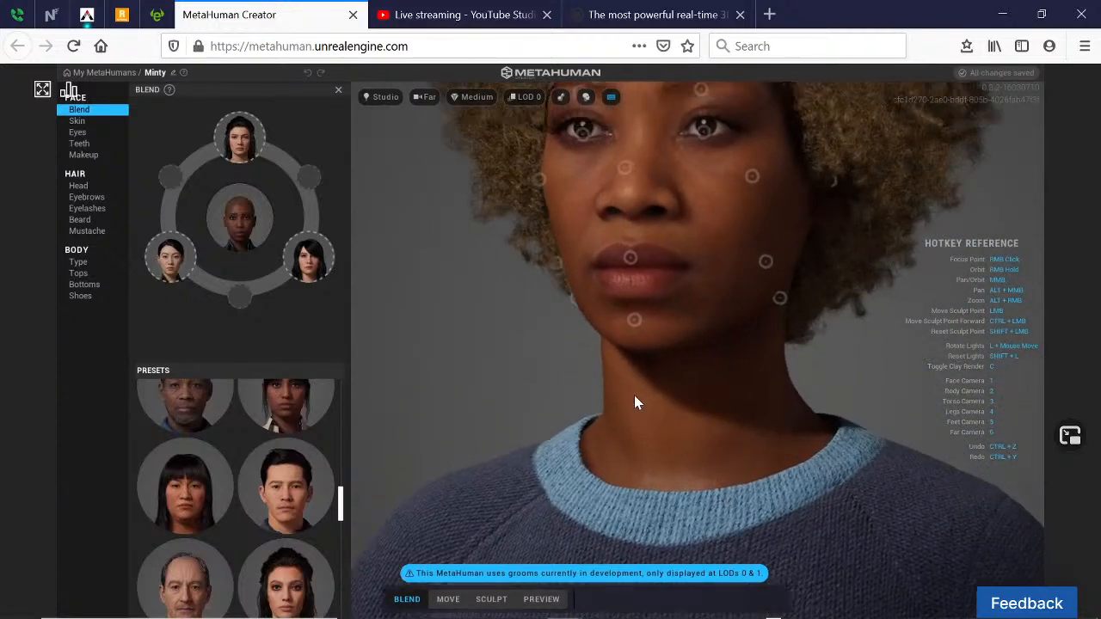
scroll(660, 235, up, 2)
middle_drag(660, 235, 664, 348)
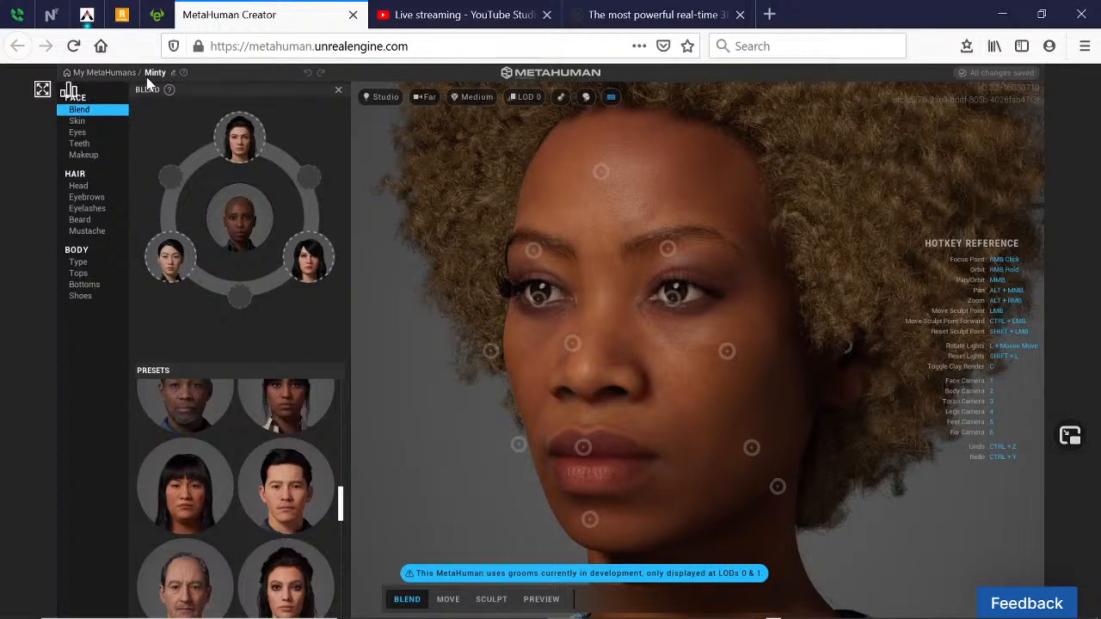
- Return to the saved MetaHumans and browse the starting-point characters for creating a new MetaHuman
click(90, 74)
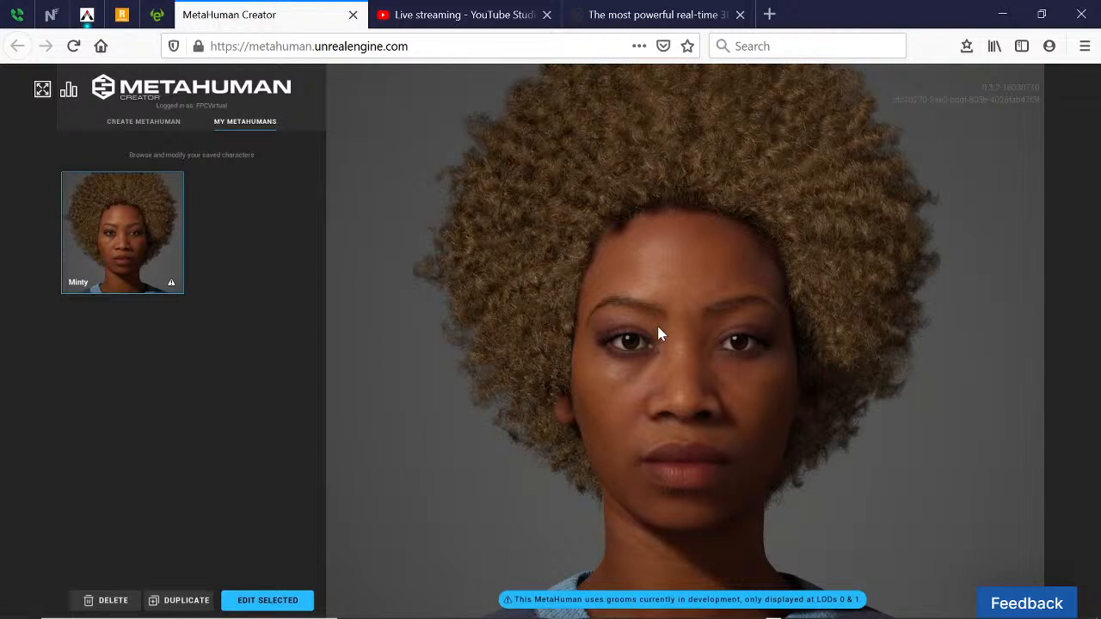
click(131, 123)
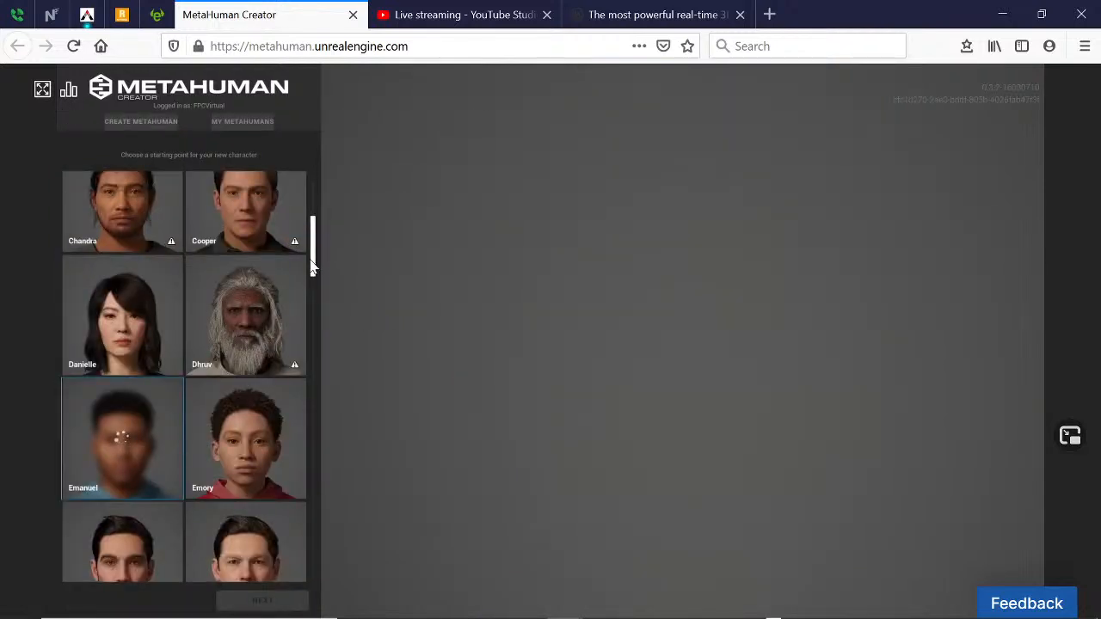
mouse_move(312, 249)
mouse_down()
mouse_move(313, 272)
mouse_move(313, 243)
mouse_move(314, 255)
mouse_up()
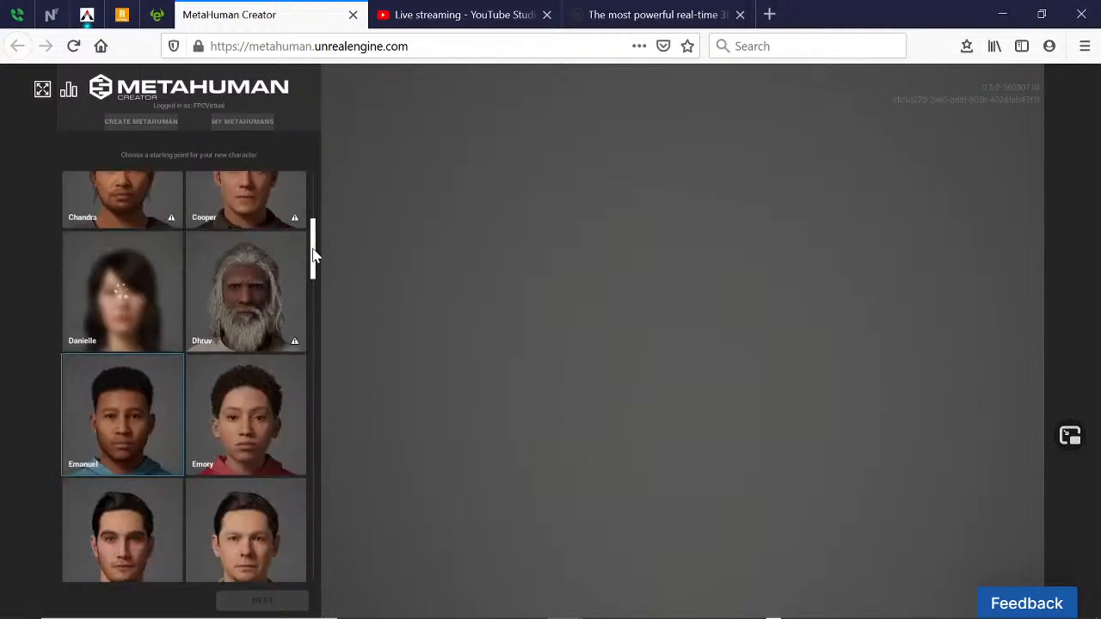
click(312, 291)
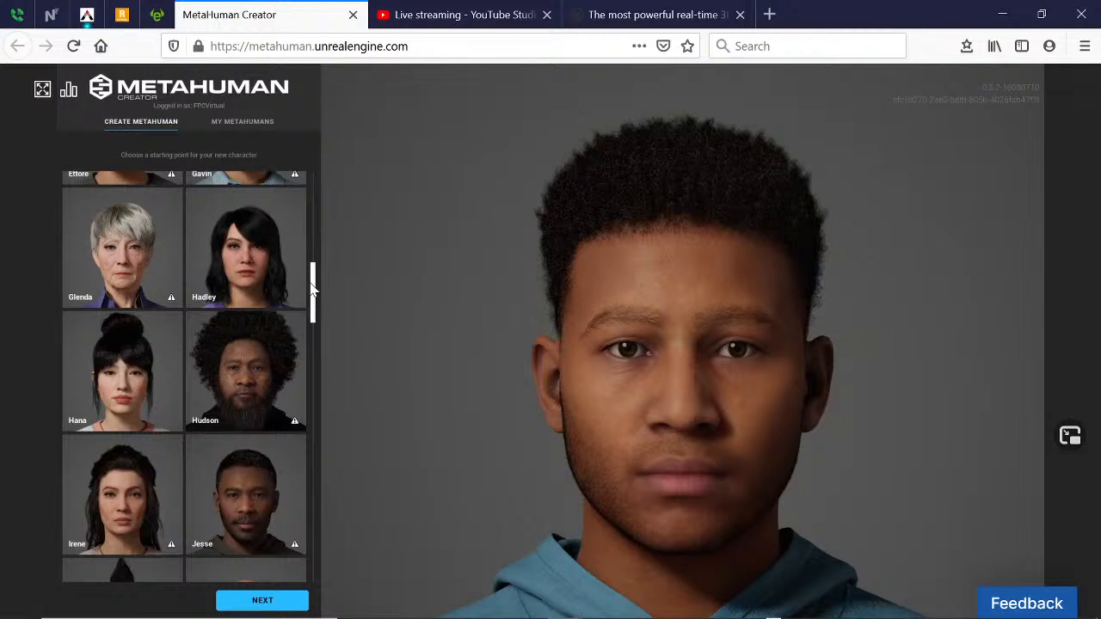
scroll(312, 302, down, 2)
scroll(312, 319, down, 3)
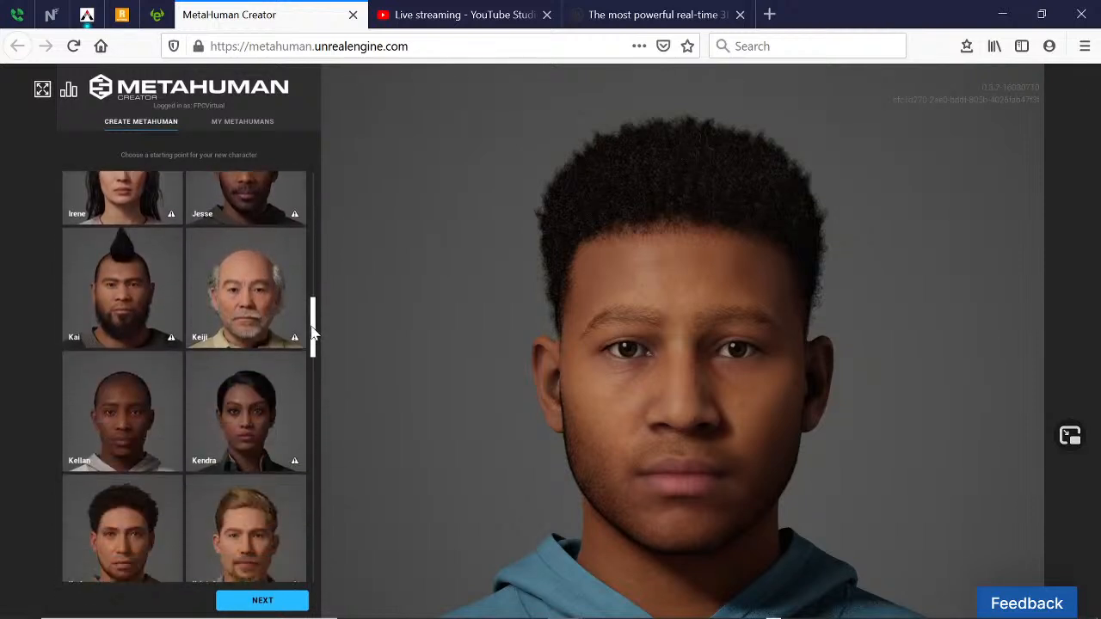
drag(312, 334, 307, 385)
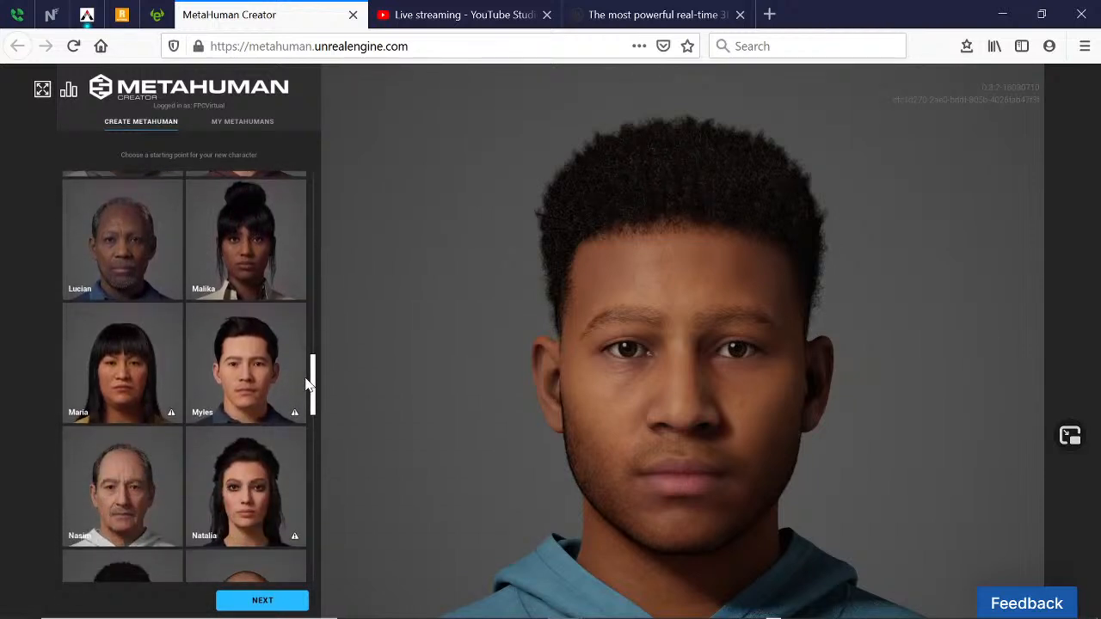
- Select the Malika preset as the starting point and view her hair and face from both sides
click(238, 266)
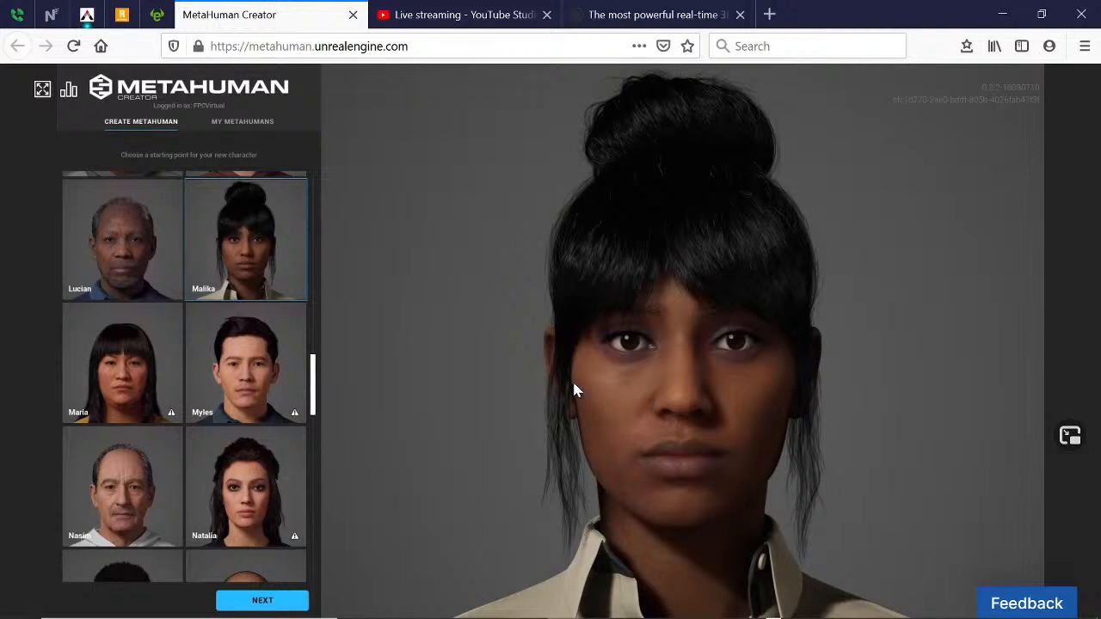
drag(566, 416, 693, 394)
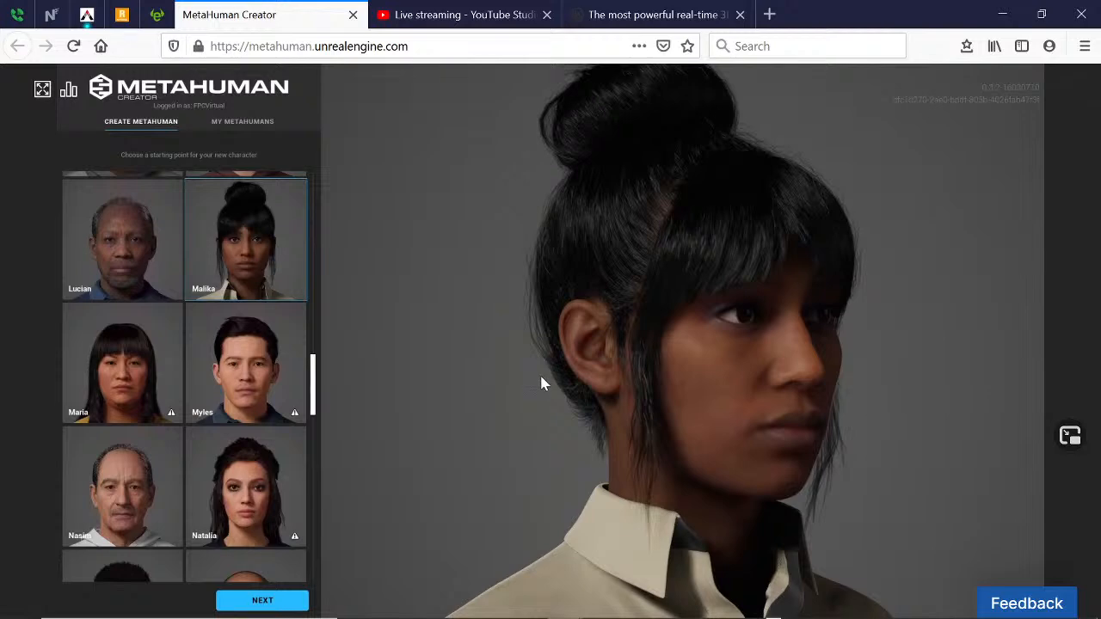
scroll(614, 396, down, 2)
scroll(614, 396, up, 4)
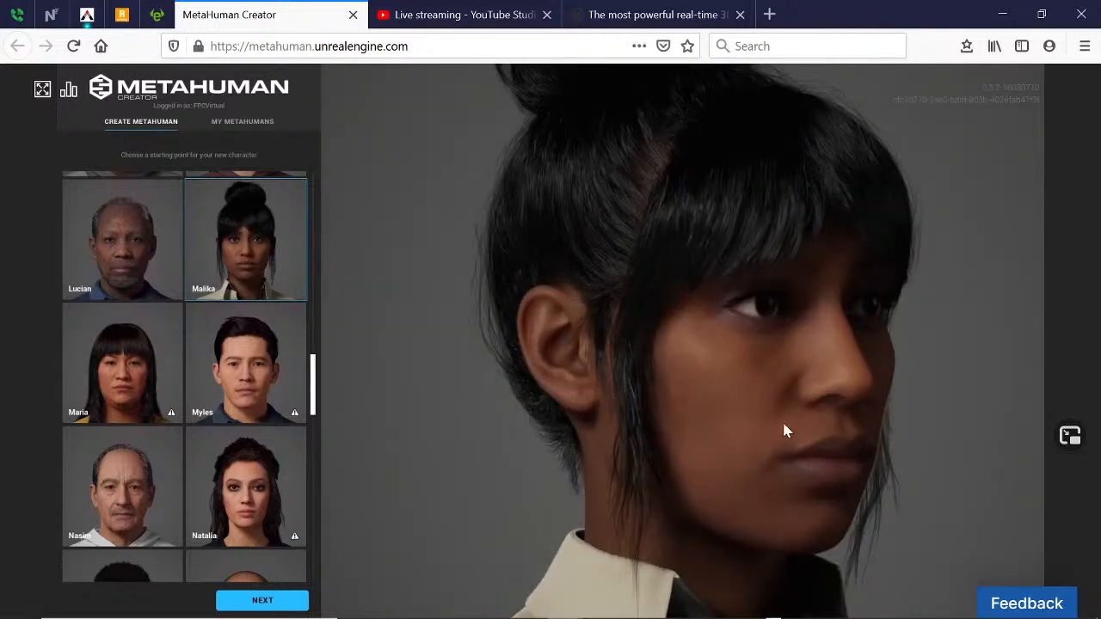
drag(765, 410, 616, 369)
drag(817, 367, 593, 361)
scroll(592, 361, down, 4)
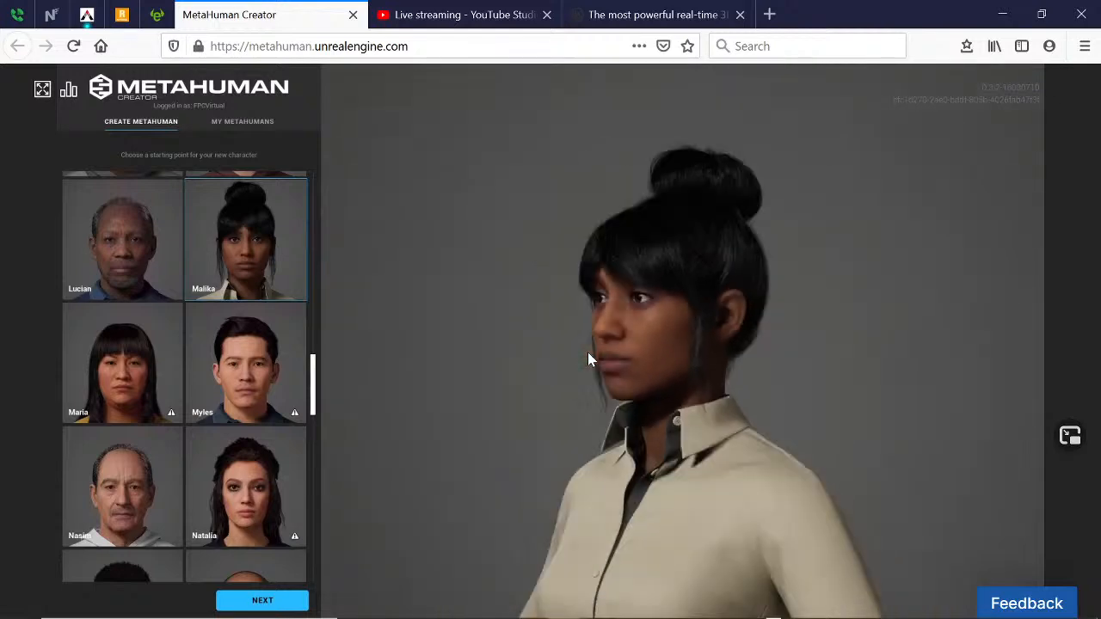
- Look over Malika's shirt, hands and trousers down to a close view of her shoes
middle_drag(634, 415, 585, 193)
middle_drag(627, 381, 641, 142)
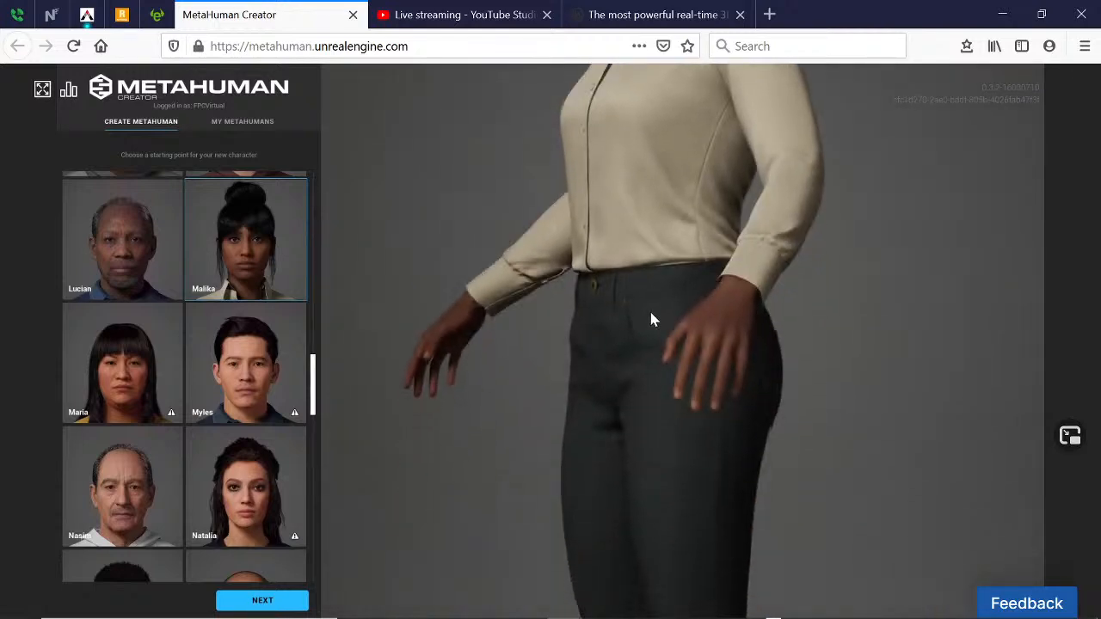
middle_drag(648, 309, 652, 146)
scroll(652, 379, down, 3)
middle_drag(664, 464, 669, 241)
drag(675, 408, 643, 385)
scroll(645, 393, up, 5)
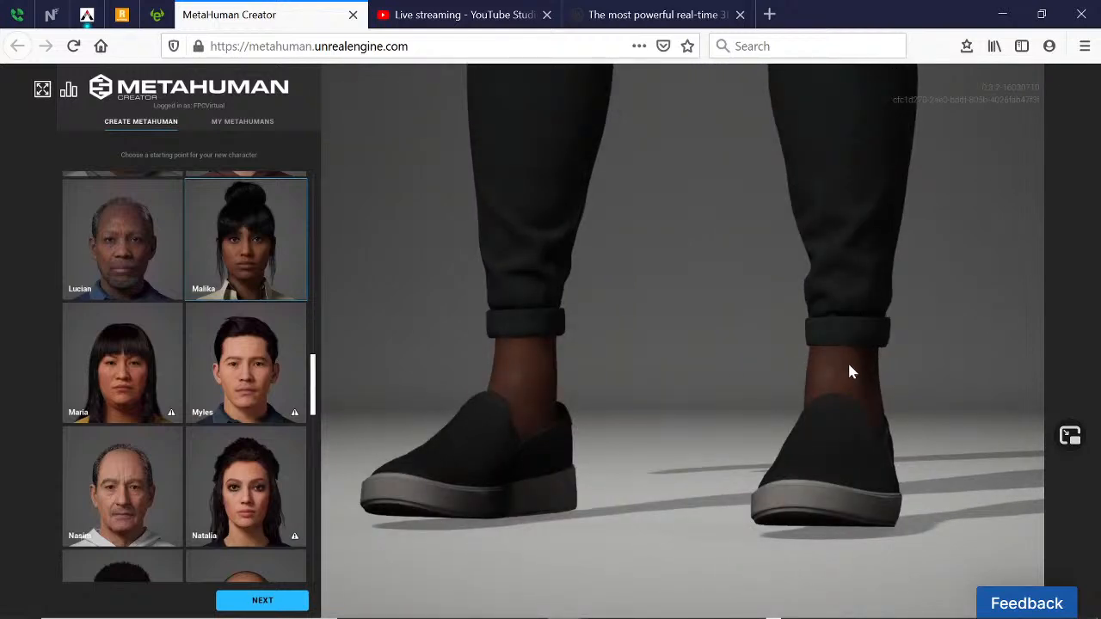
- Look back up Malika's body and examine her face closely at an angle
scroll(671, 339, down, 4)
middle_drag(659, 169, 693, 165)
middle_drag(663, 501, 659, 192)
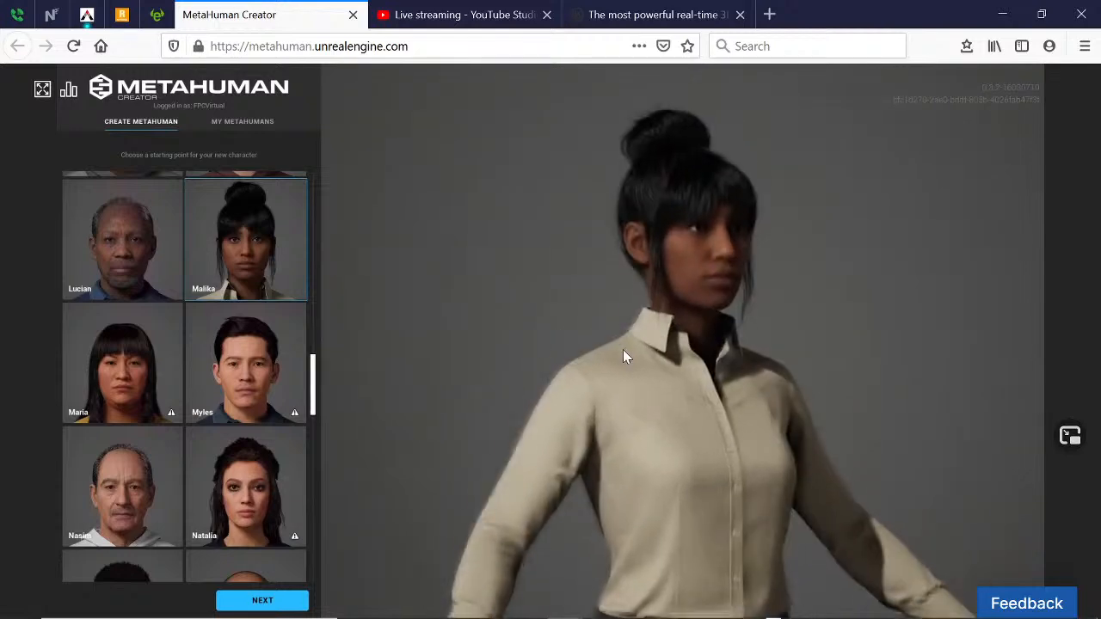
scroll(680, 293, up, 3)
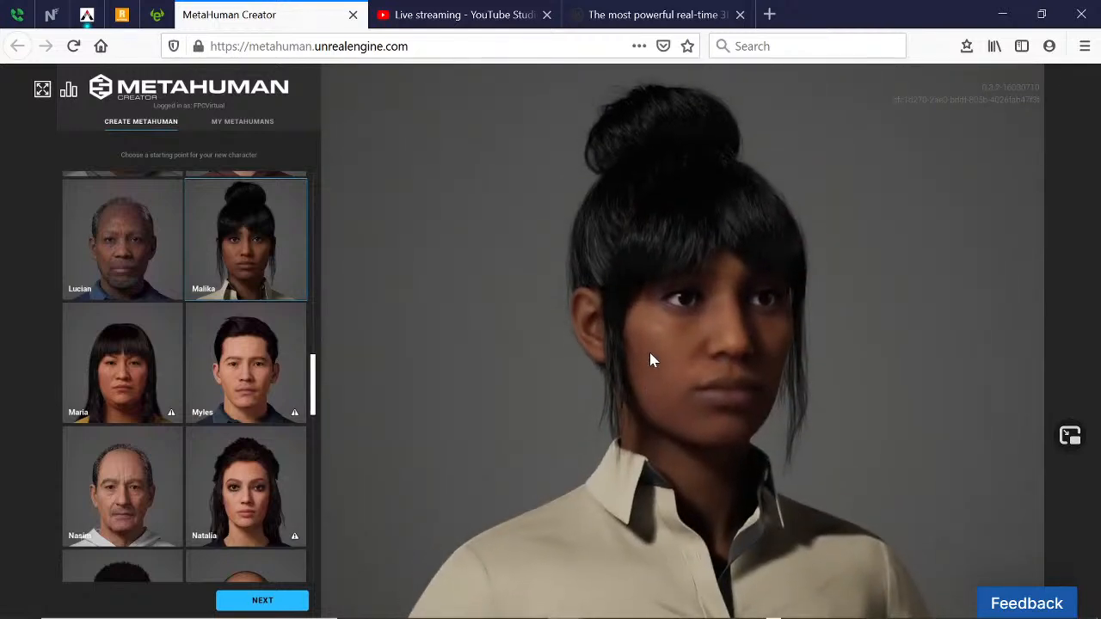
scroll(649, 344, up, 2)
drag(649, 356, 473, 334)
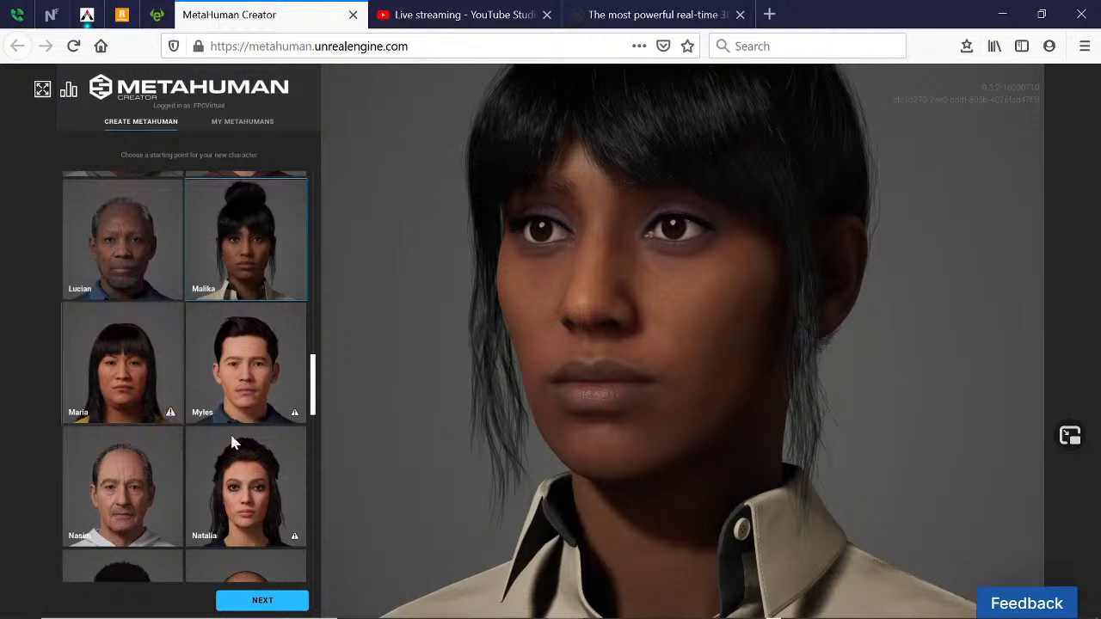
- Create a new MetaHuman from Malika, stop its preview animation and browse the head hairstyles
click(270, 603)
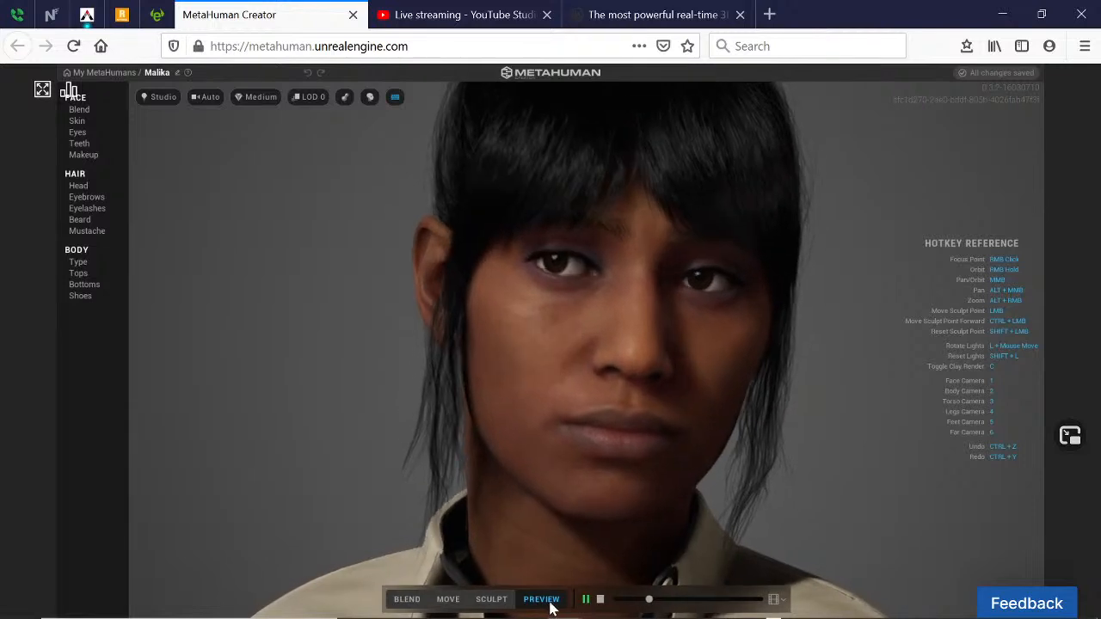
click(601, 600)
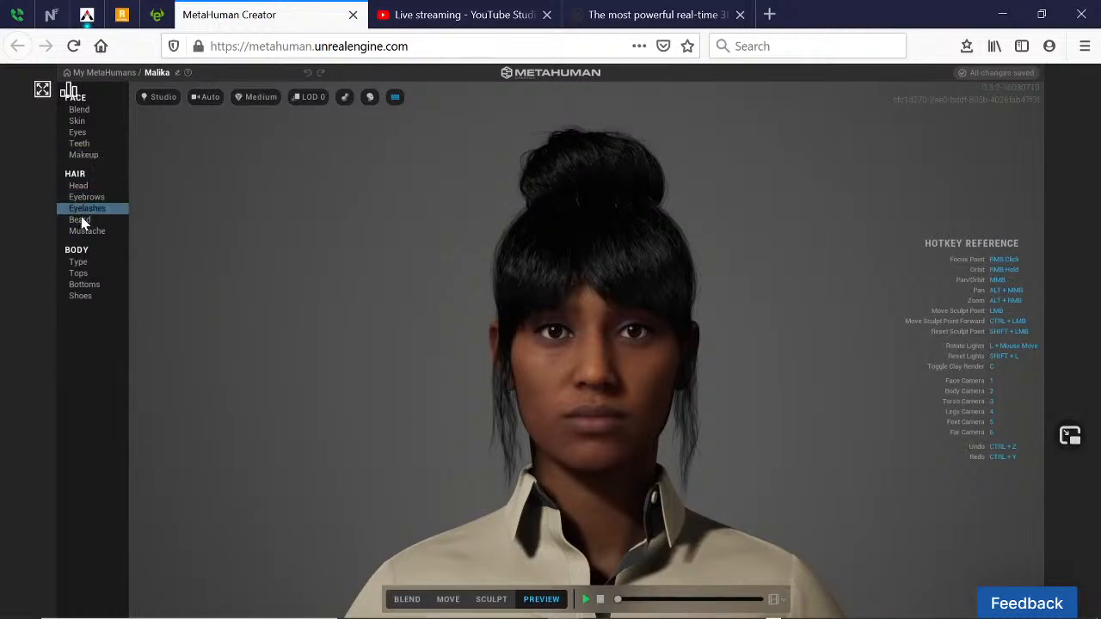
click(78, 185)
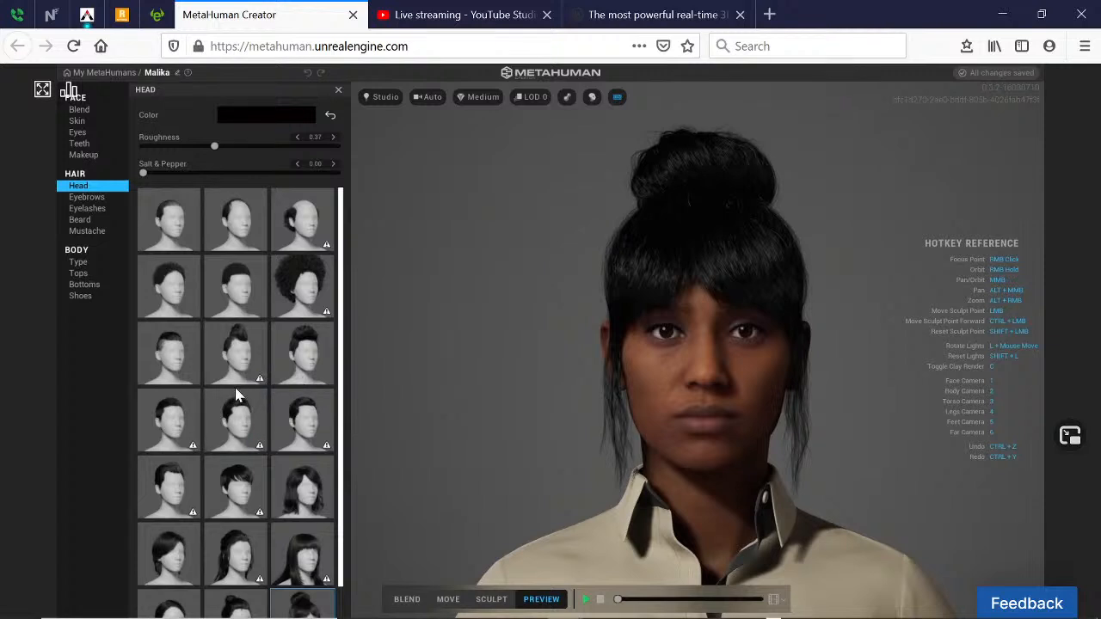
scroll(237, 396, down, 1)
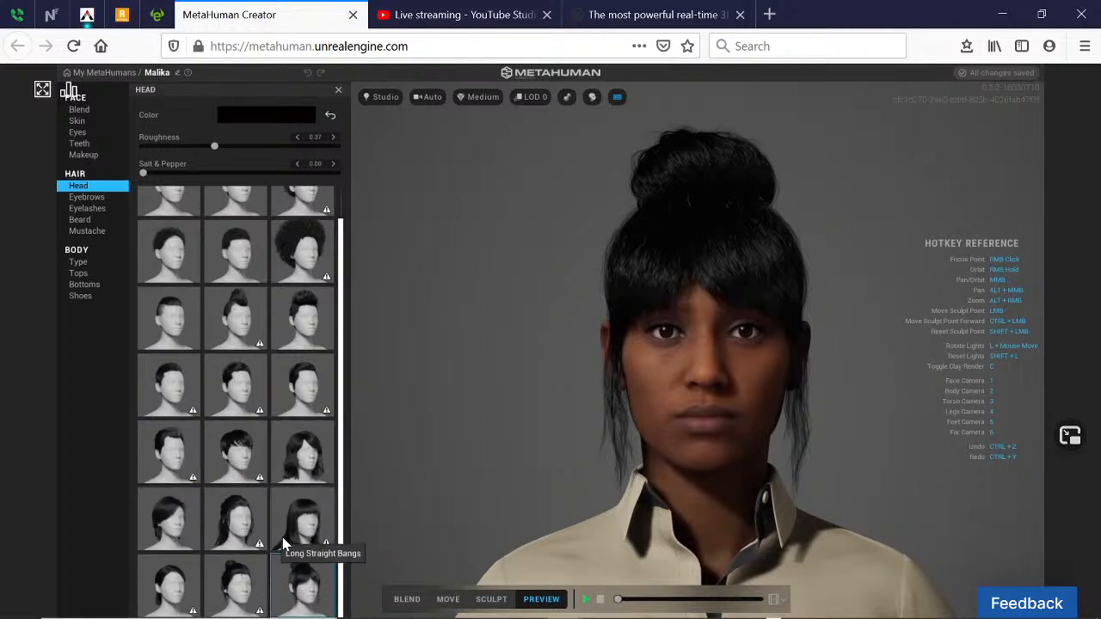
- Try the short cropped hairstyle with a fringe and the shoulder-length side-swept one, viewing them from the sides
click(234, 449)
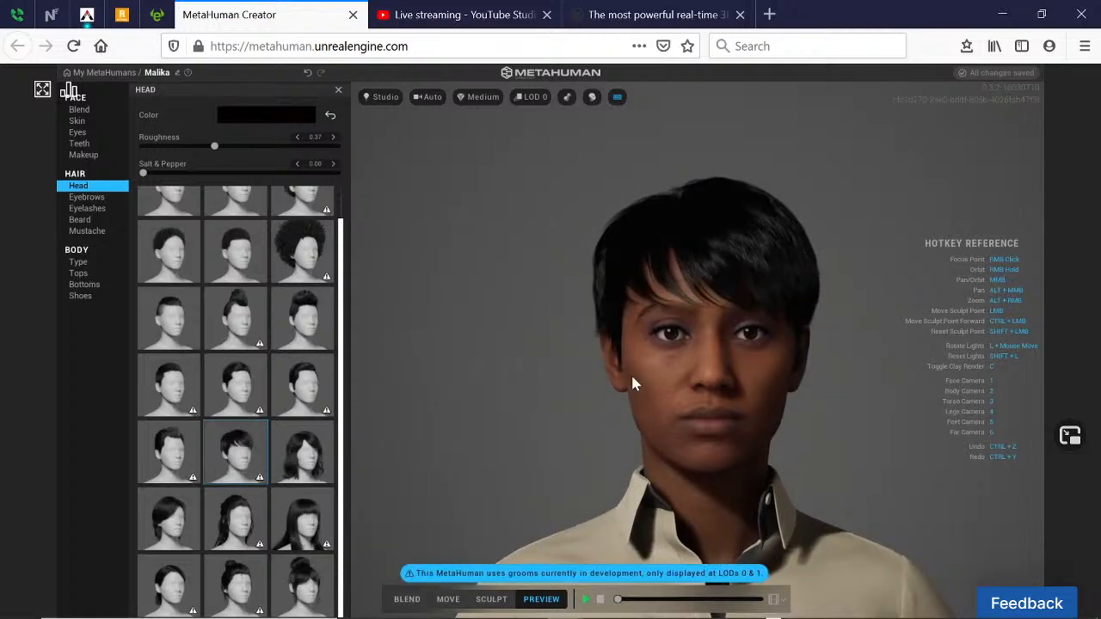
drag(632, 384, 725, 371)
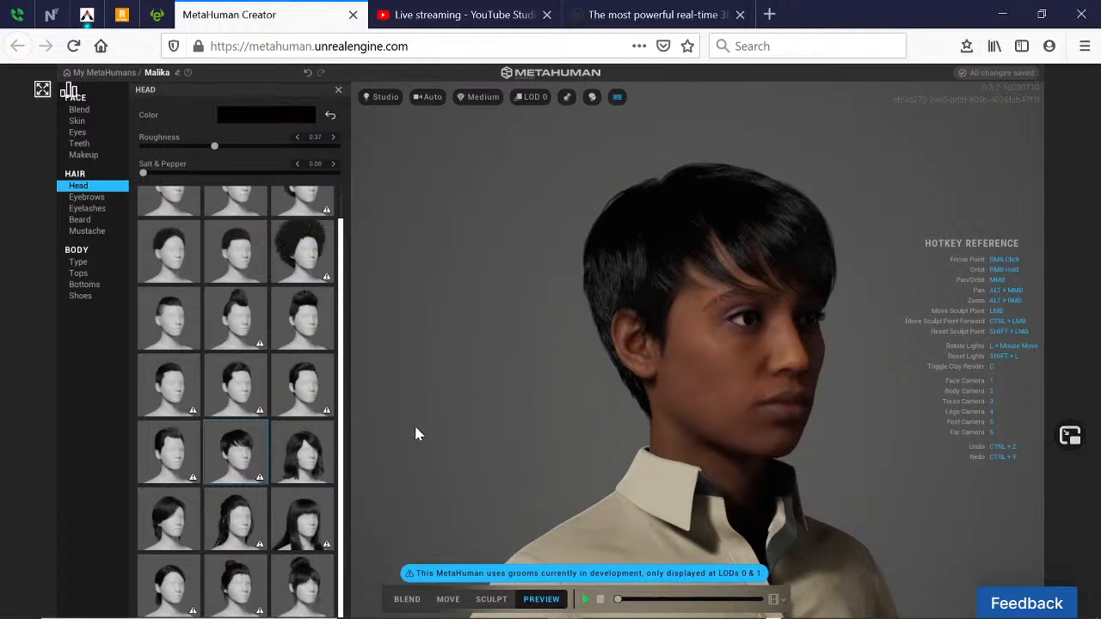
click(296, 458)
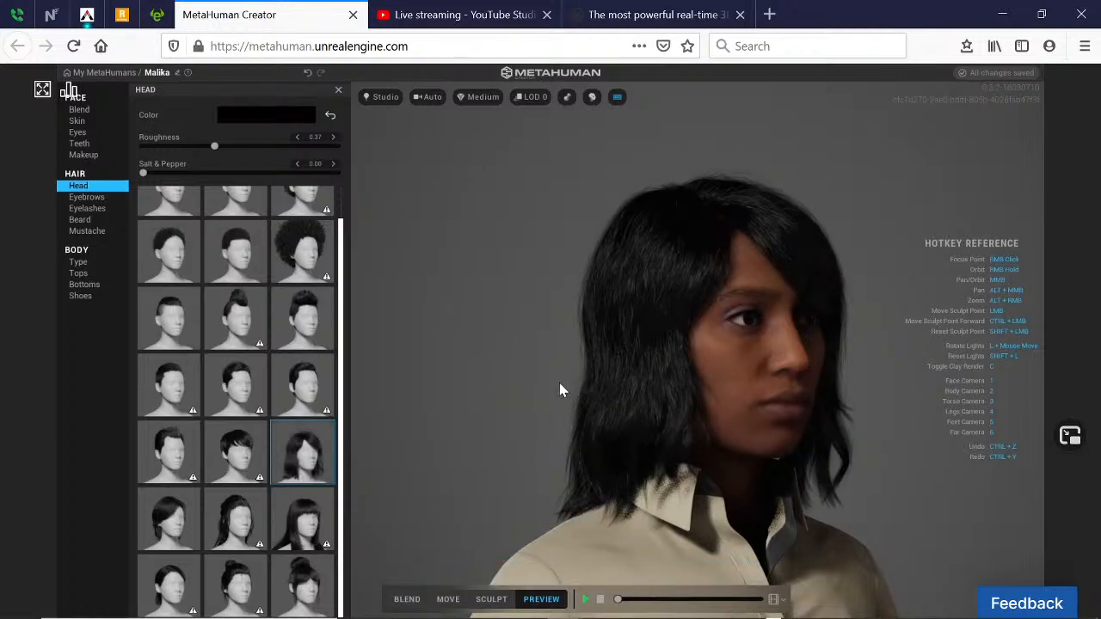
middle_drag(694, 383, 521, 362)
middle_drag(706, 356, 542, 372)
middle_drag(658, 372, 544, 372)
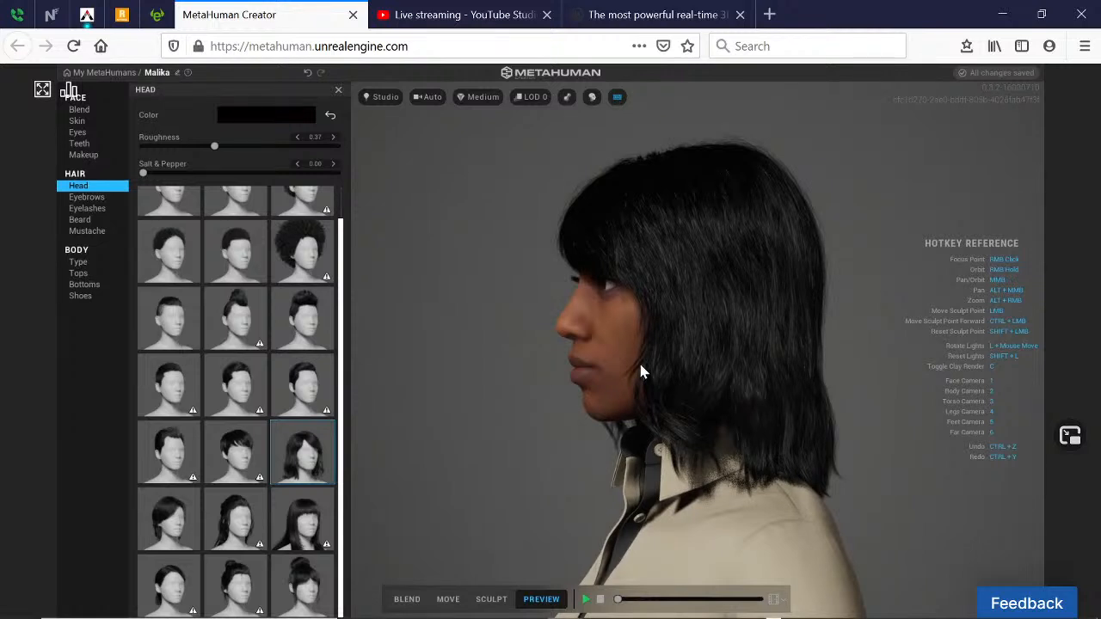
middle_drag(641, 372, 764, 374)
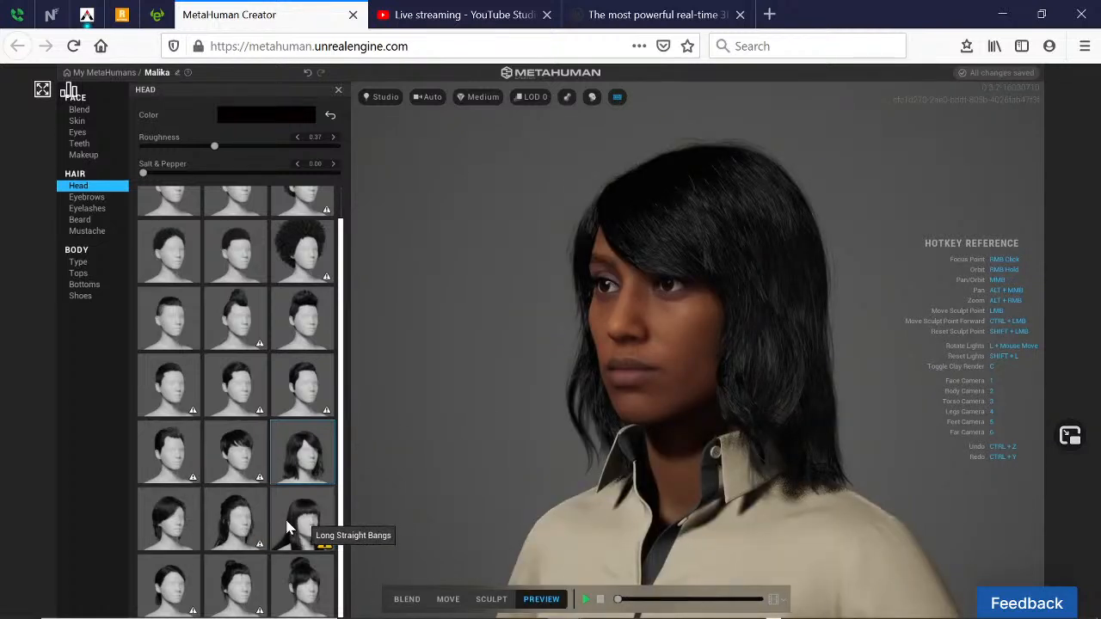
- Apply the Long Straight Bangs hairstyle and compare it at LOD 2 and LOD 1
click(297, 521)
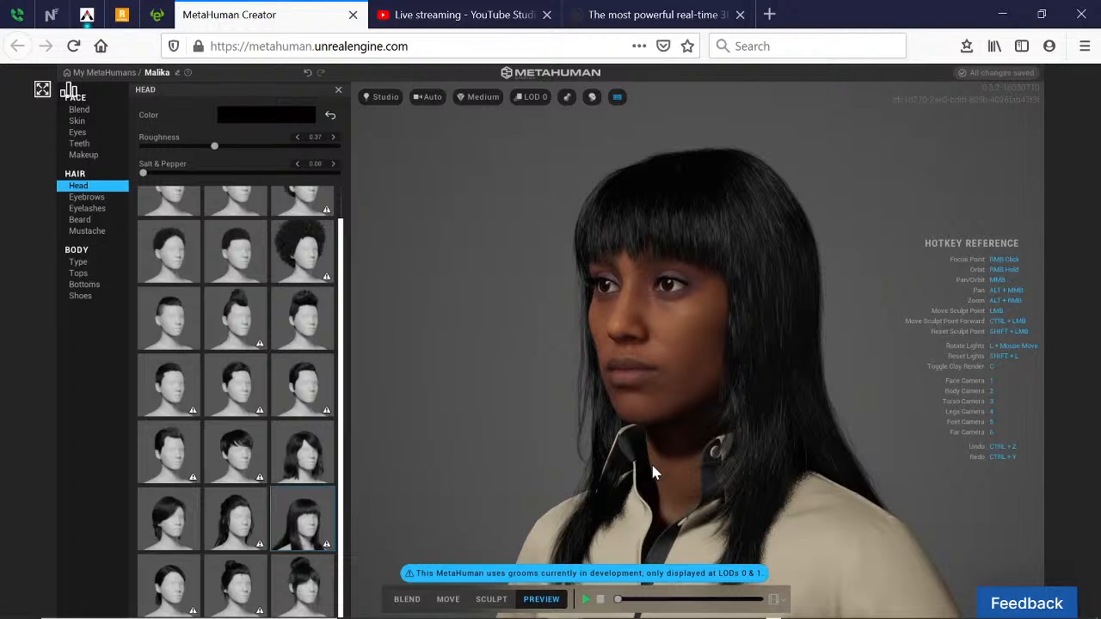
click(534, 99)
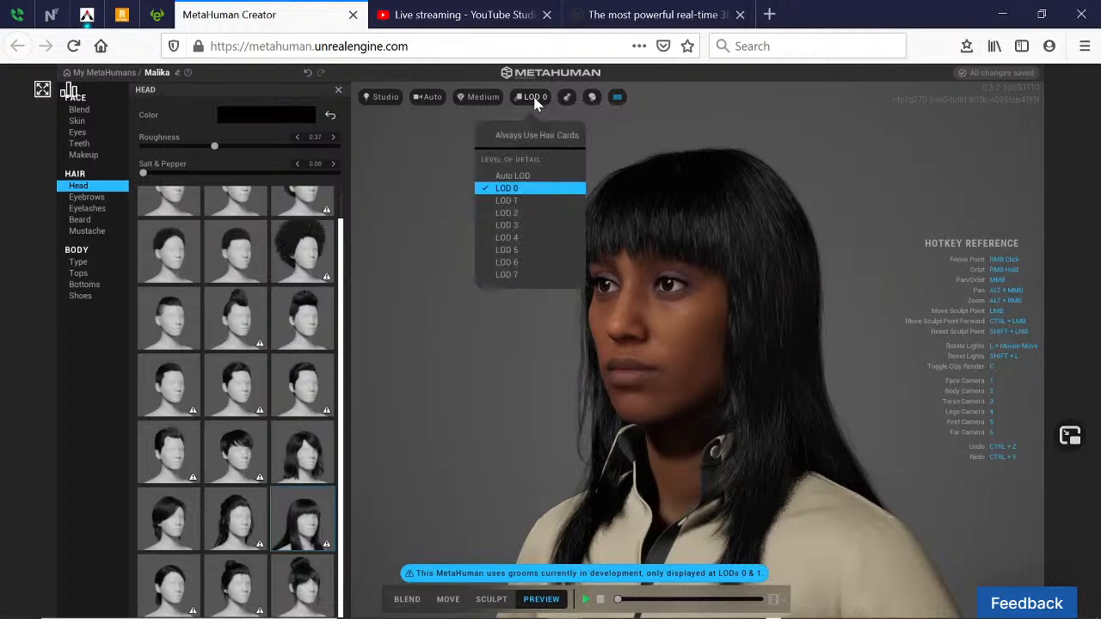
click(513, 213)
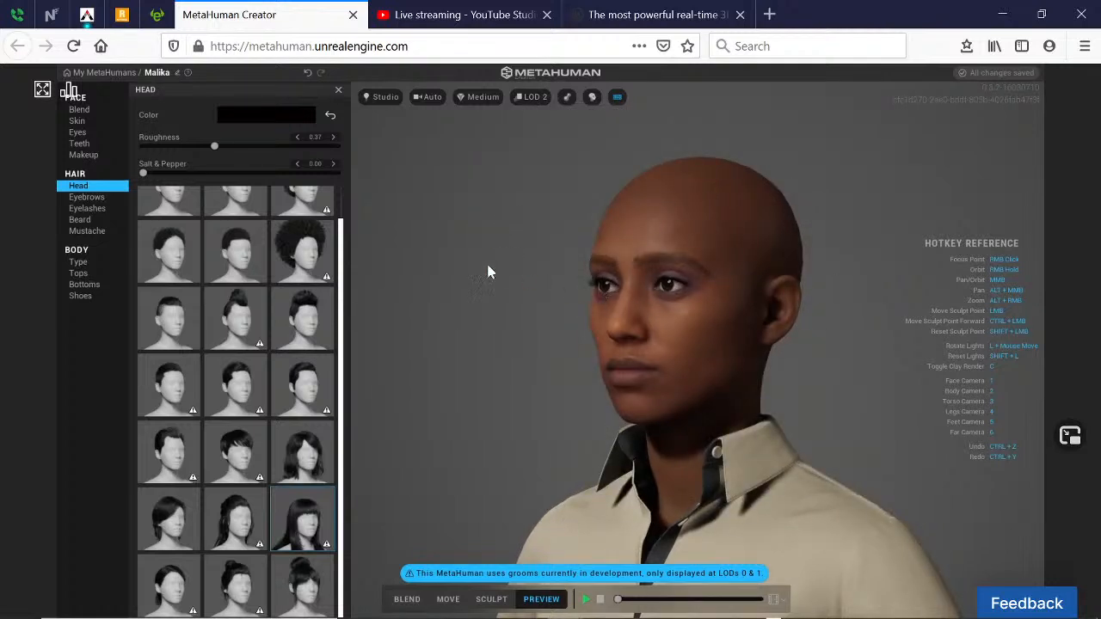
click(530, 97)
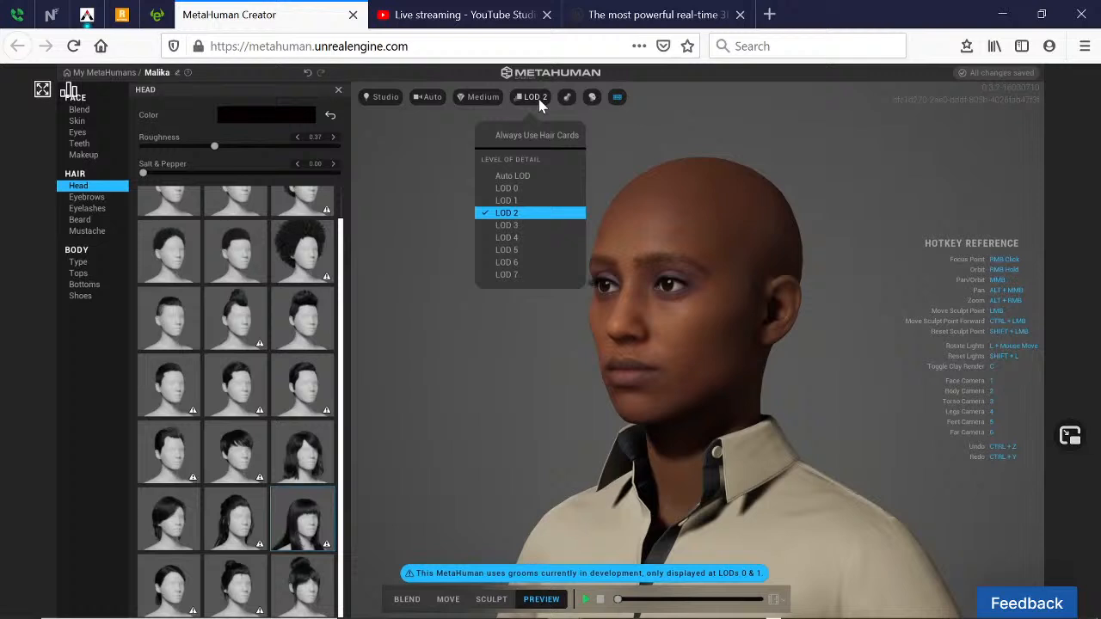
click(521, 203)
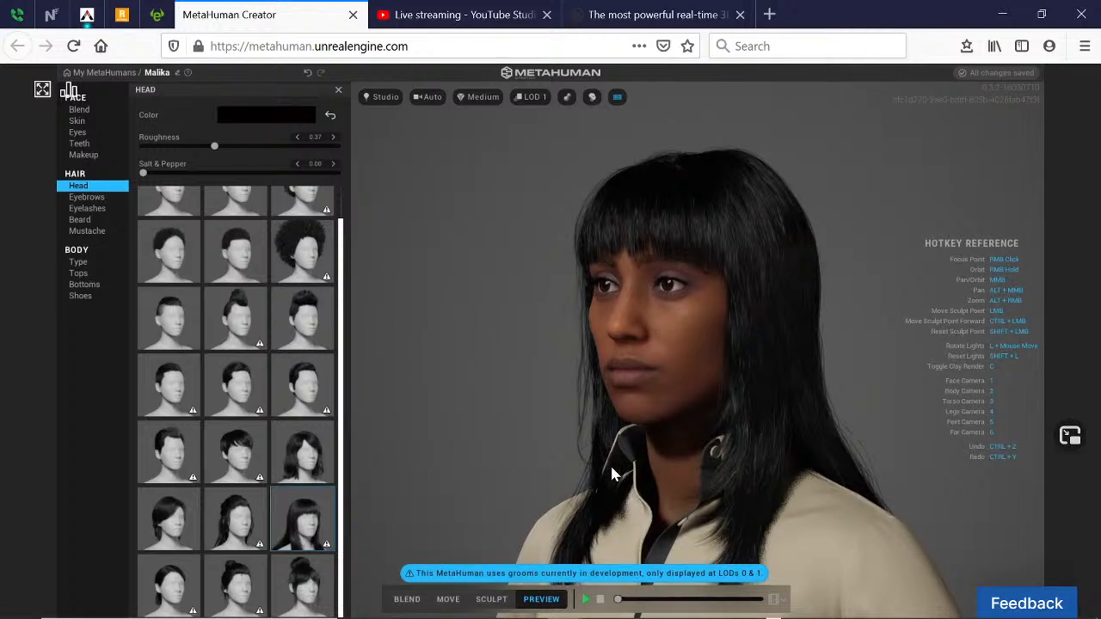
- Examine the long straight hair, bangs and facial skin up close from different angles at LOD 1
scroll(705, 225, up, 2)
scroll(701, 221, down, 5)
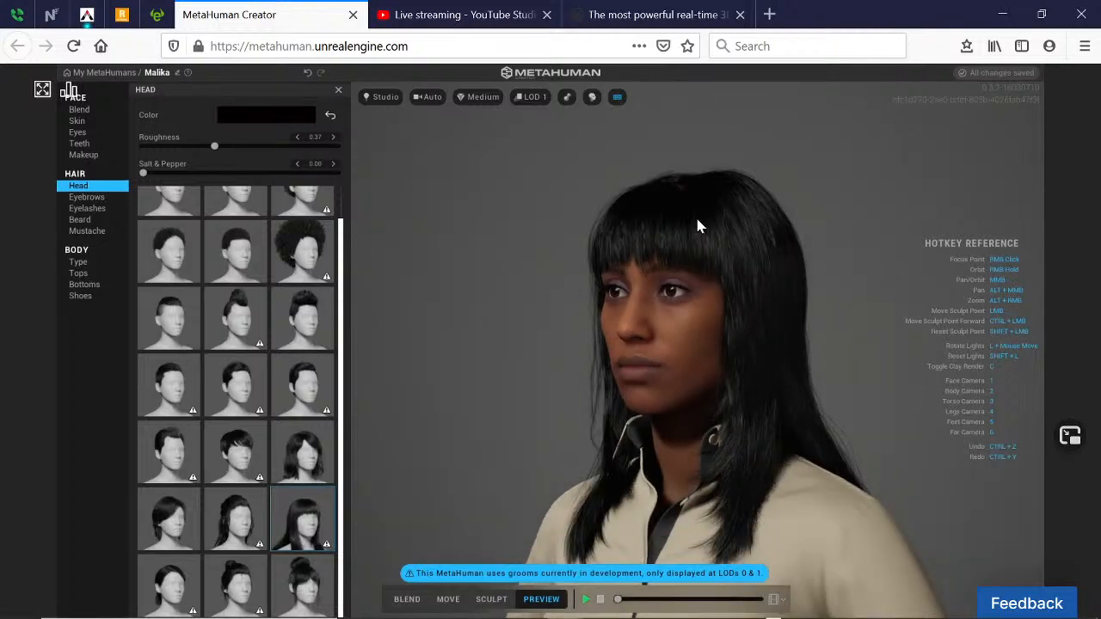
scroll(694, 213, up, 7)
scroll(728, 212, up, 2)
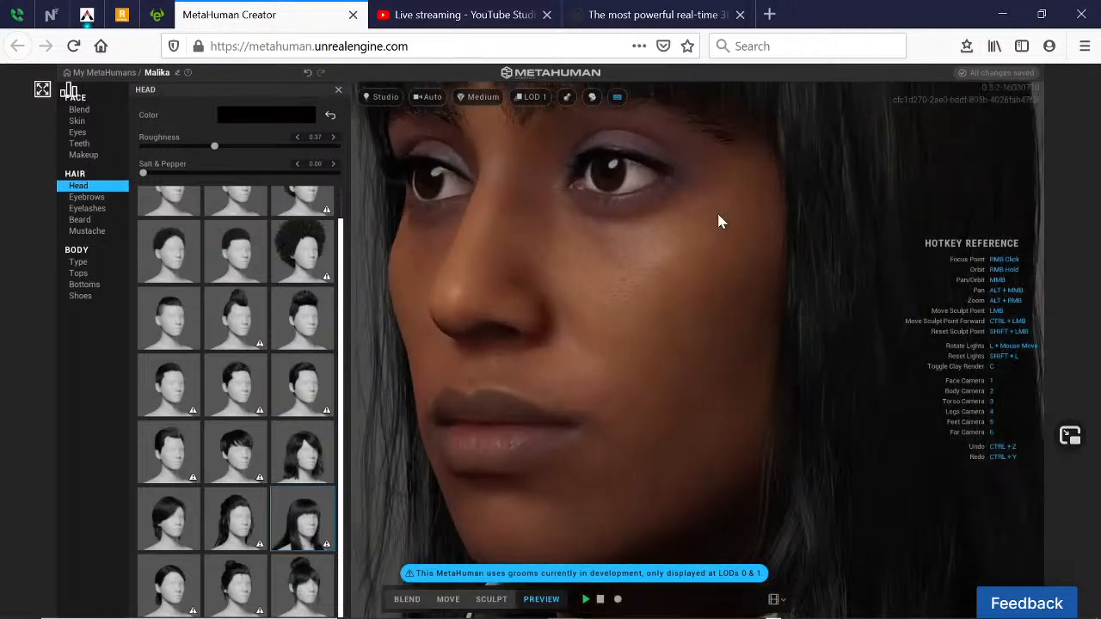
scroll(637, 236, down, 1)
right_drag(554, 255, 696, 257)
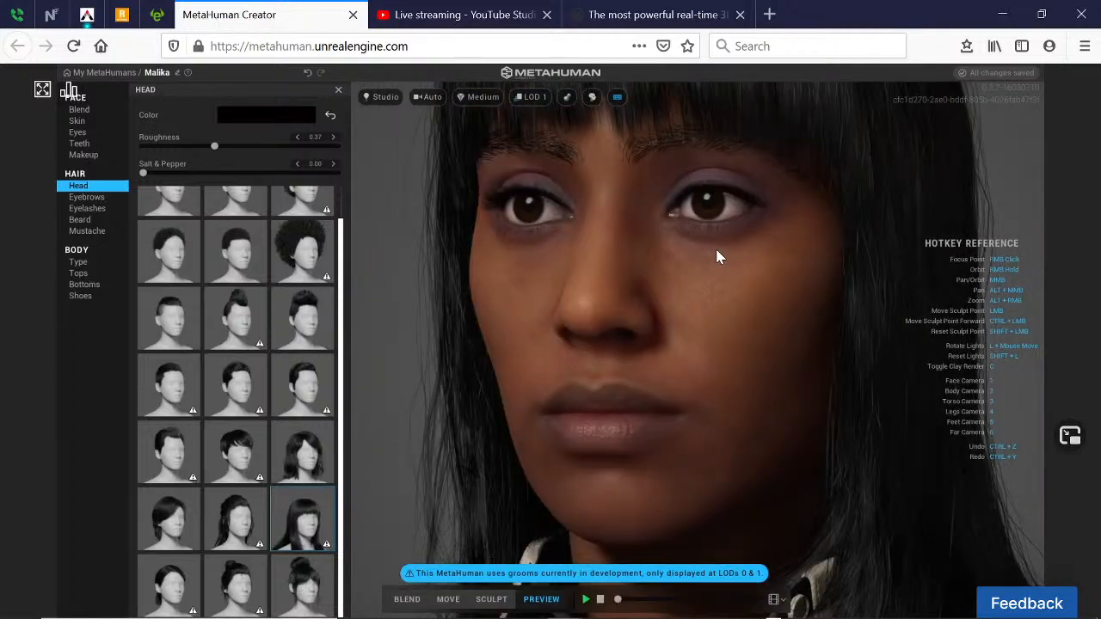
right_drag(583, 264, 641, 267)
right_drag(721, 291, 623, 244)
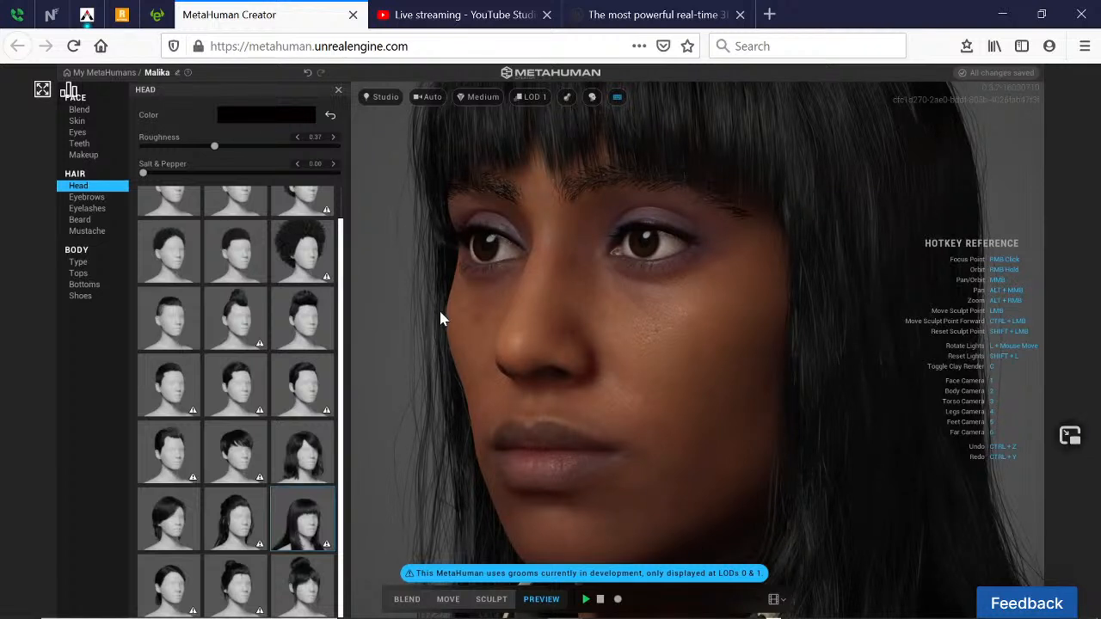
right_drag(443, 314, 459, 308)
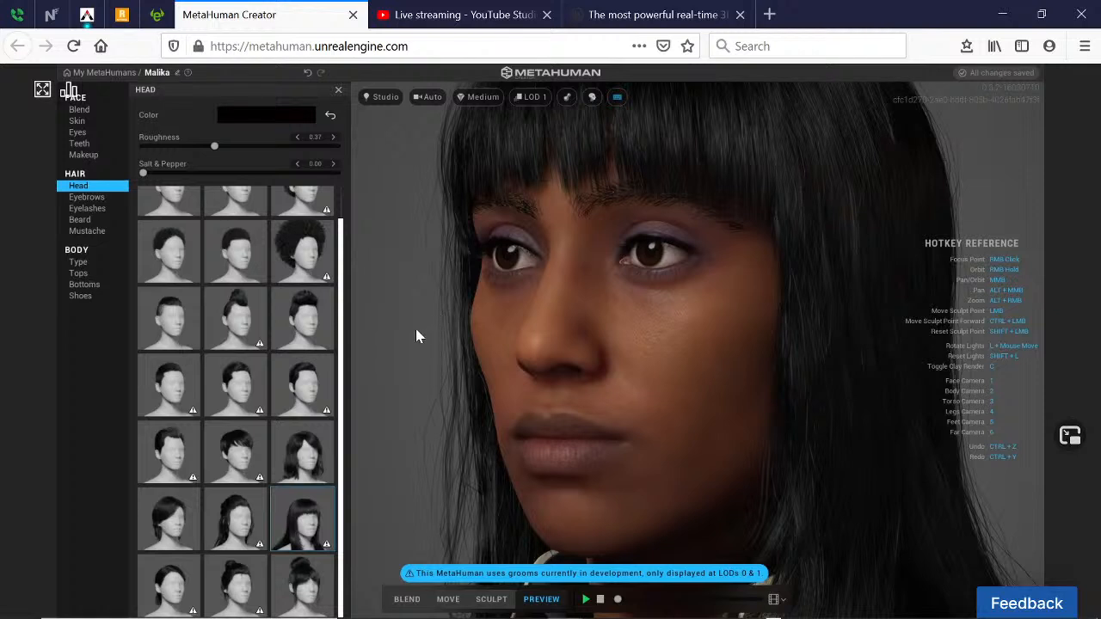
- Apply the low ponytail hairstyle, inspect it from the side and back, and return to the face camera
click(185, 592)
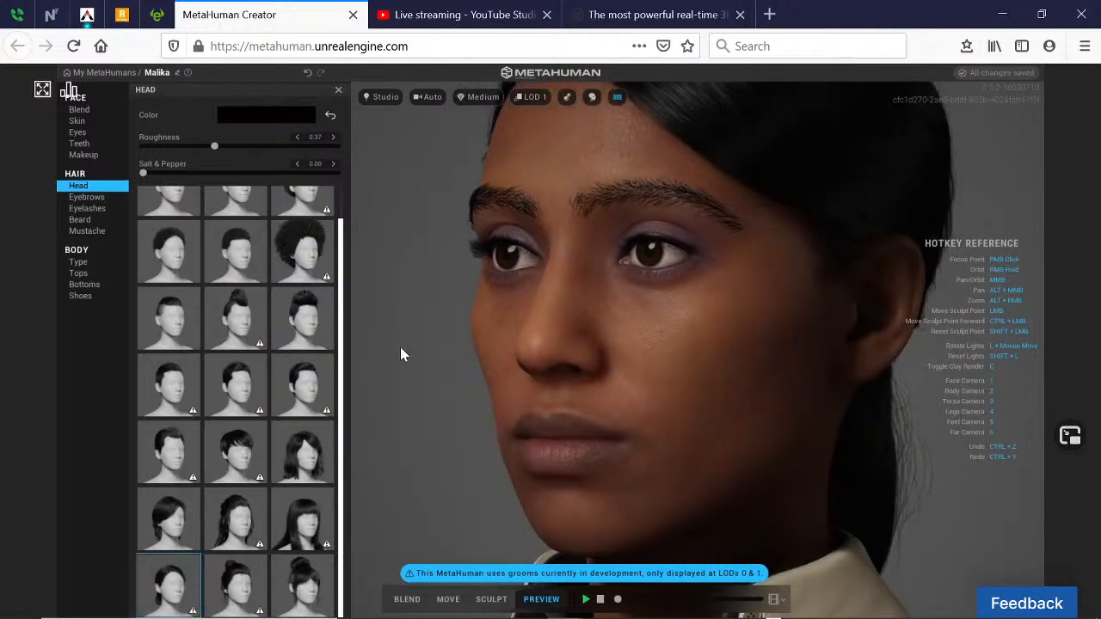
scroll(494, 349, down, 3)
right_drag(632, 373, 893, 375)
right_drag(729, 369, 612, 369)
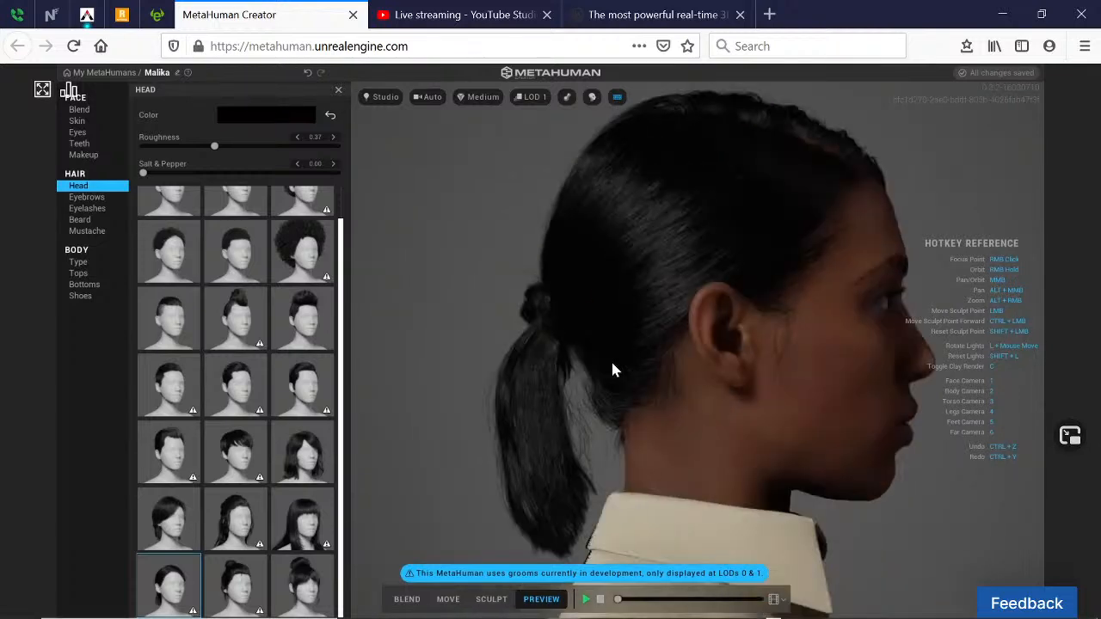
right_drag(691, 369, 590, 336)
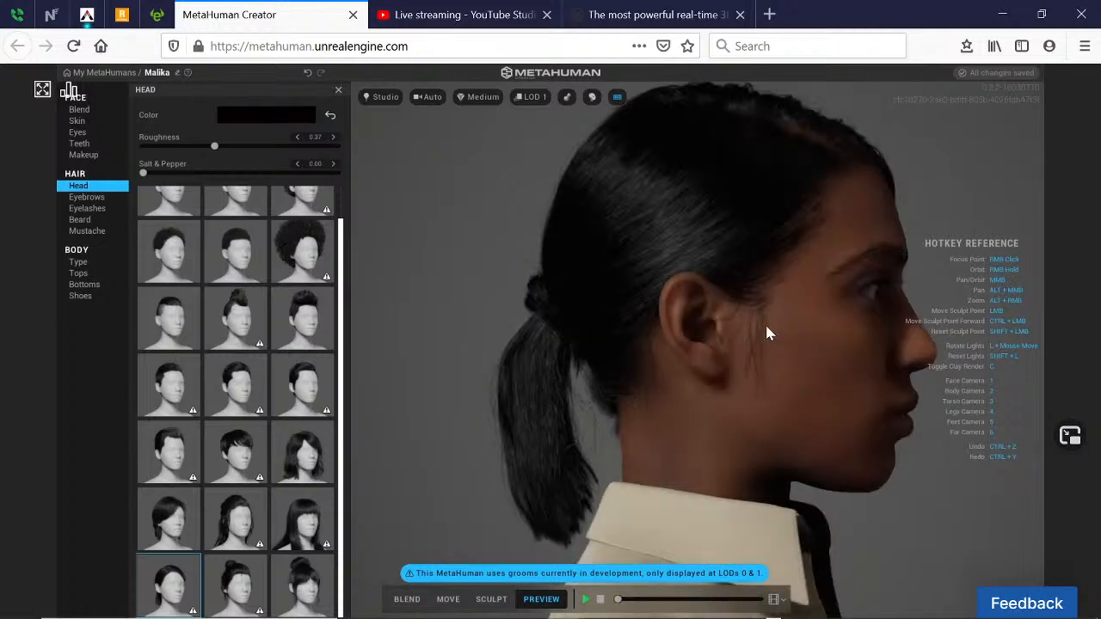
right_drag(766, 327, 485, 346)
right_drag(659, 359, 500, 354)
key(1)
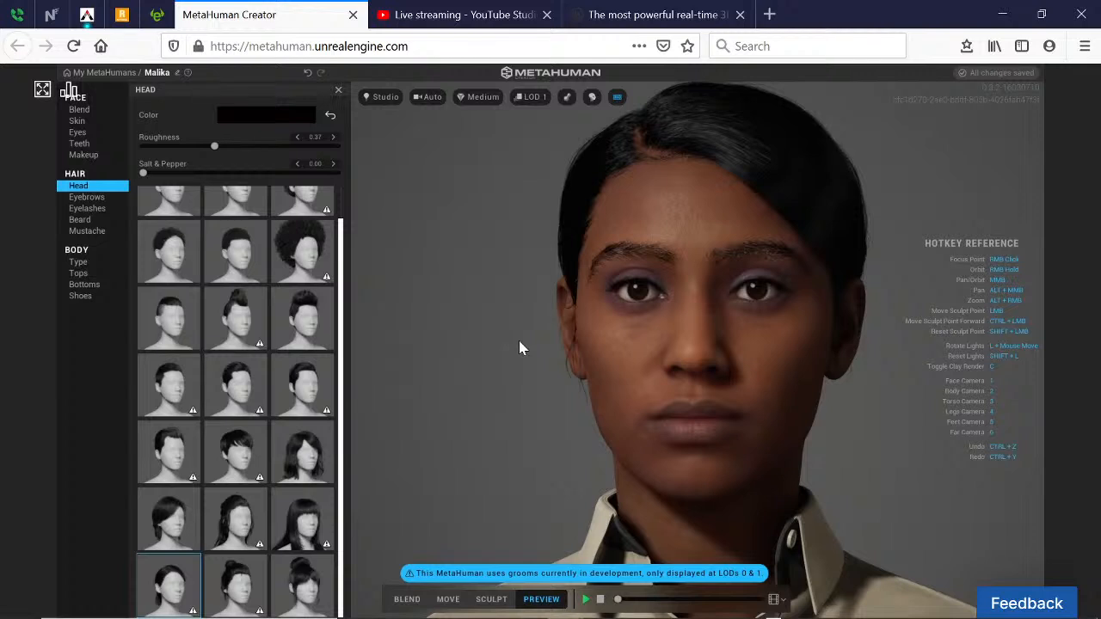
- Change the eyebrows to the thin style in the middle of the first row and open the eyelash options
click(96, 200)
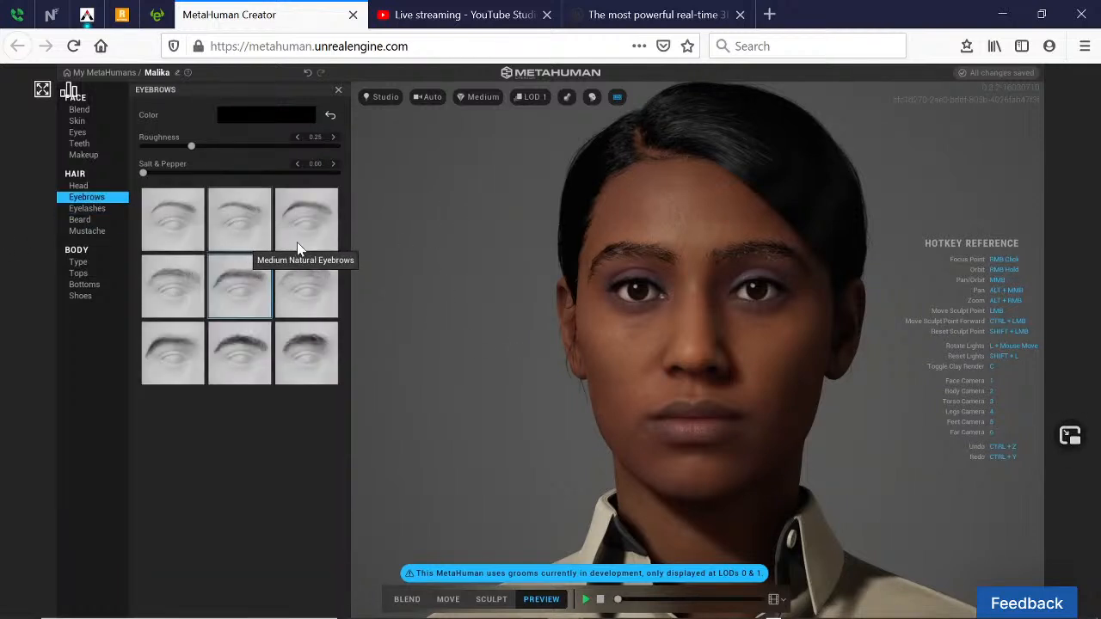
click(236, 225)
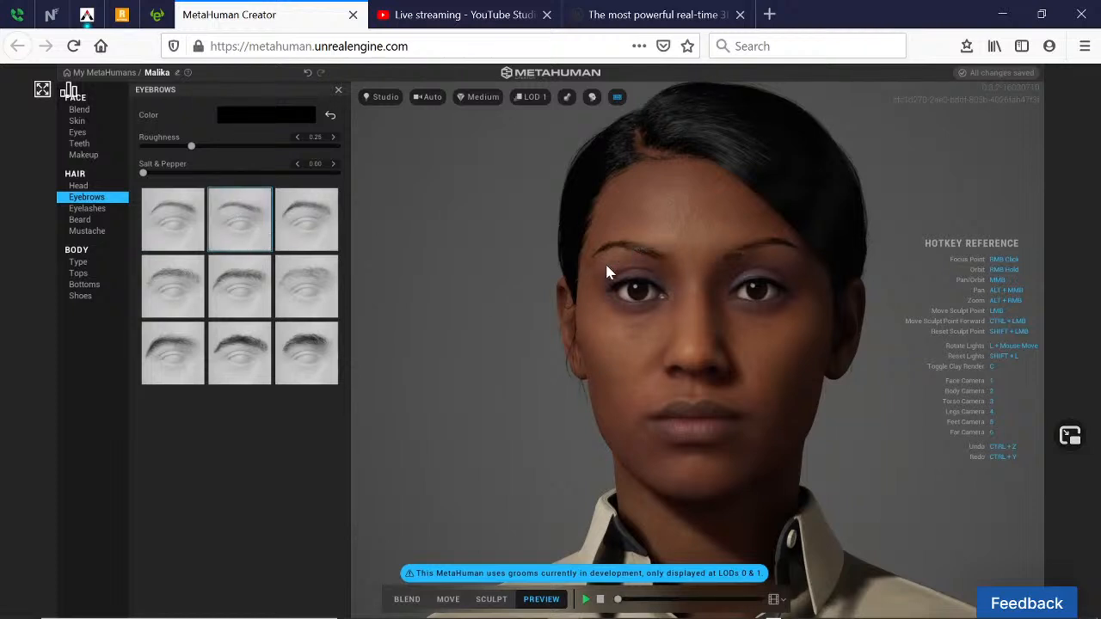
click(100, 210)
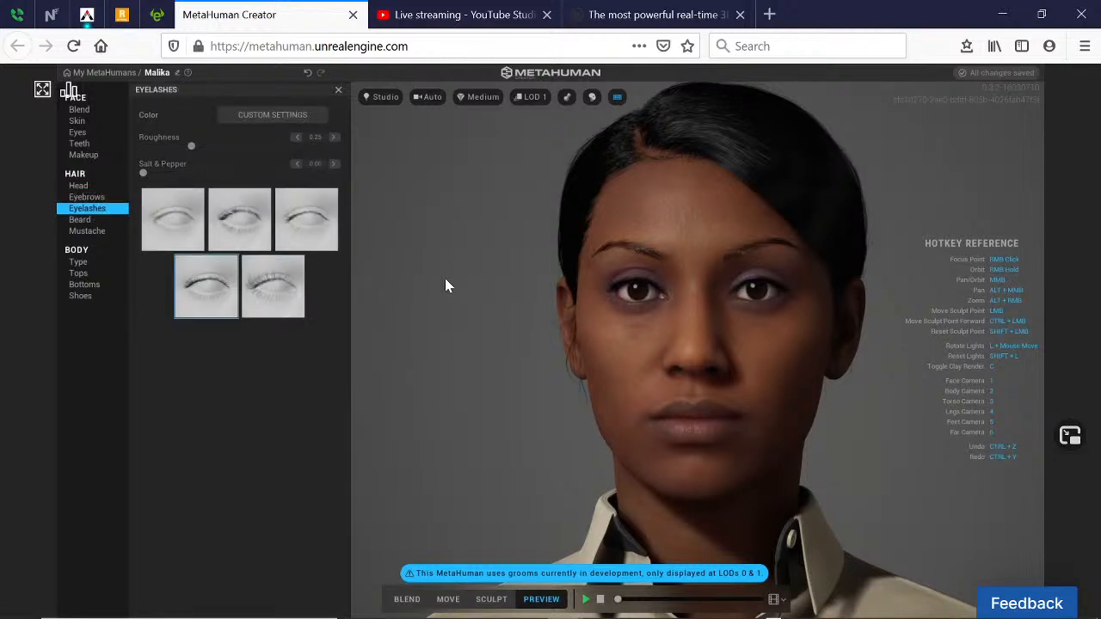
- Apply the last eyelash style in the second row and inspect the lashes up close and from the side
click(277, 288)
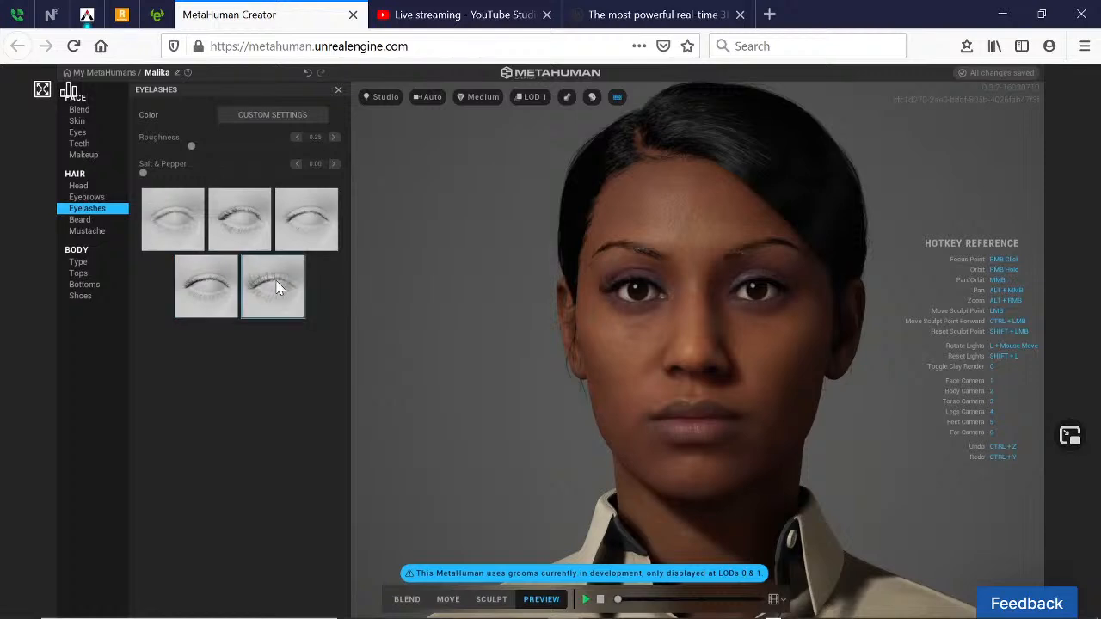
scroll(613, 276, down, 3)
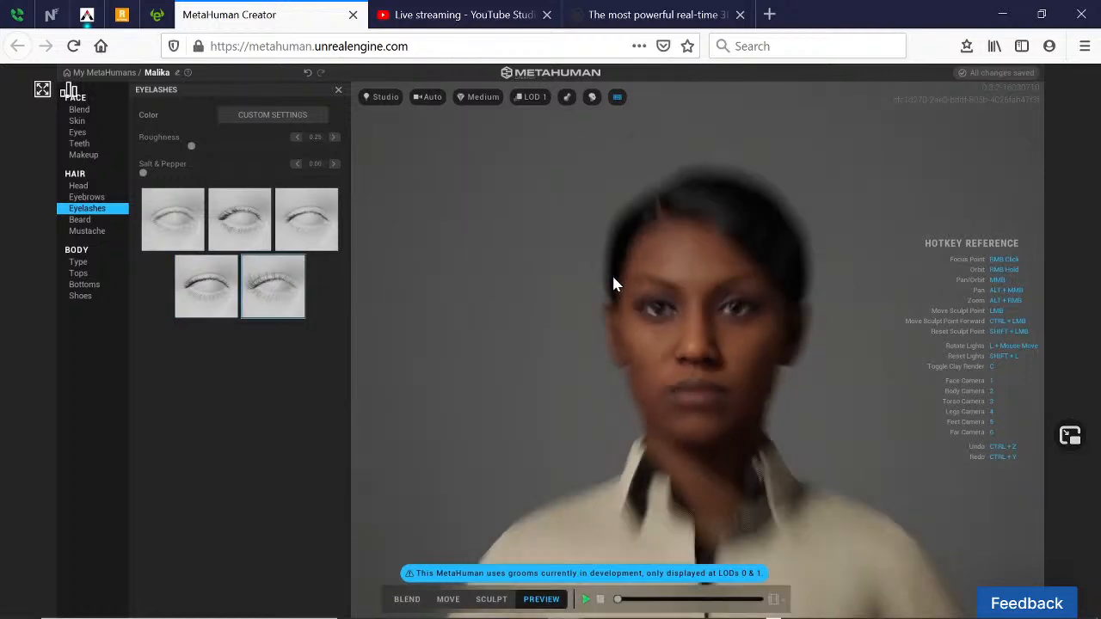
scroll(612, 270, up, 5)
scroll(575, 245, up, 2)
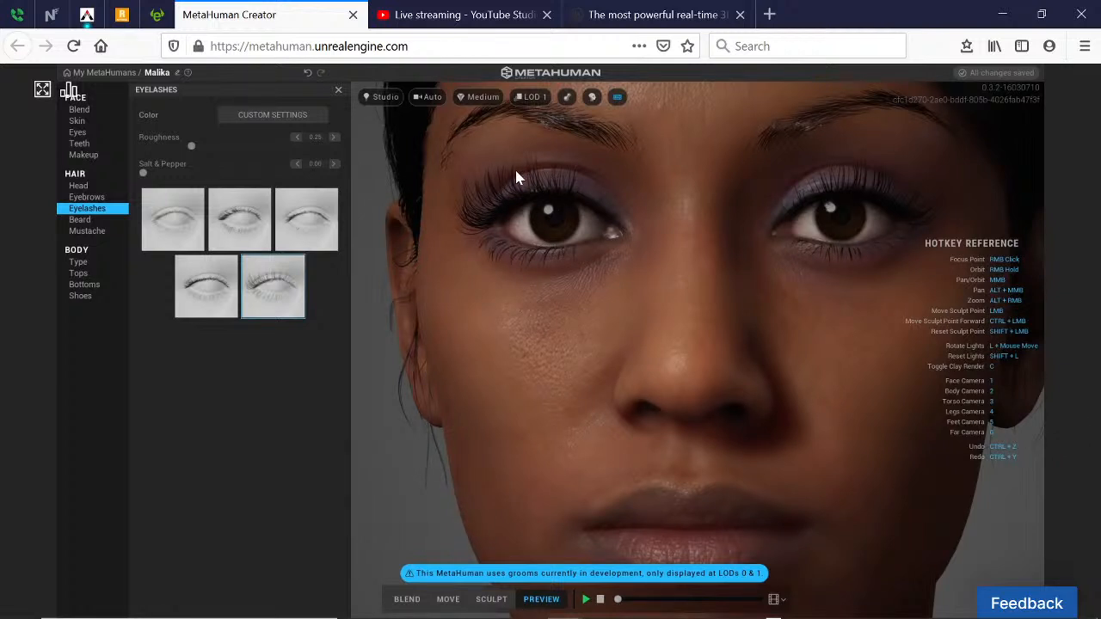
key(1)
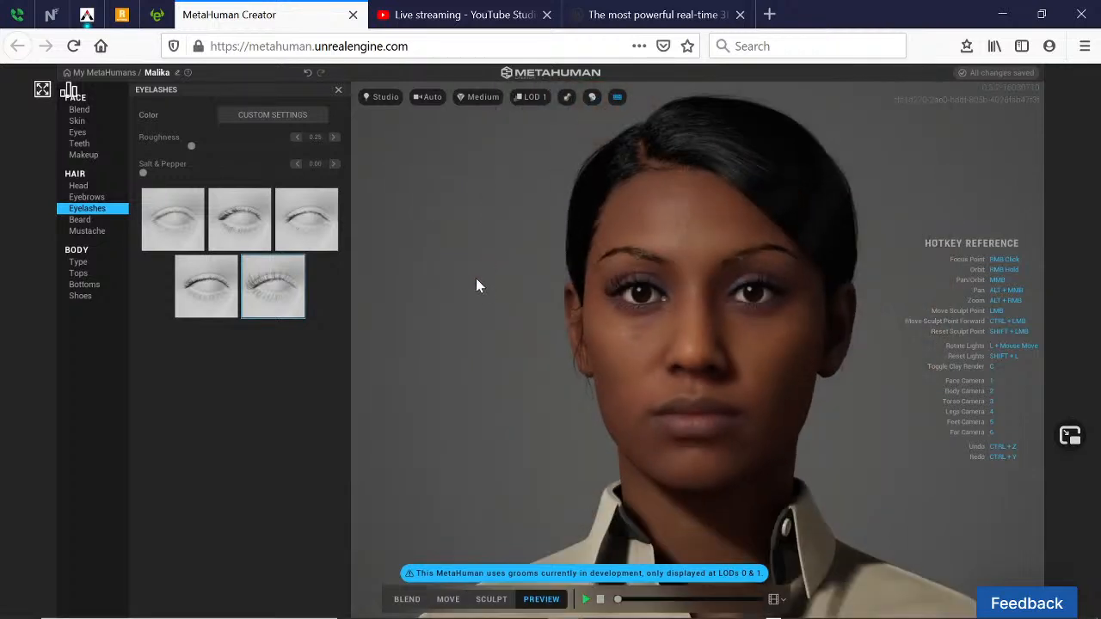
right_drag(507, 298, 650, 274)
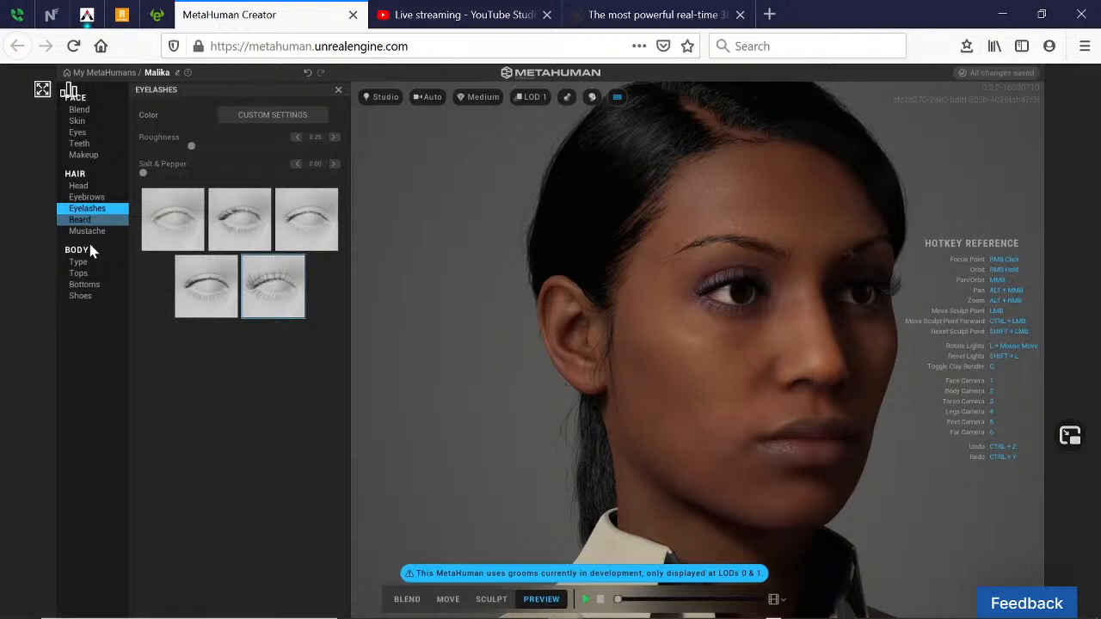
- Try the other average-height body types on the character and switch back to the first female type
click(91, 266)
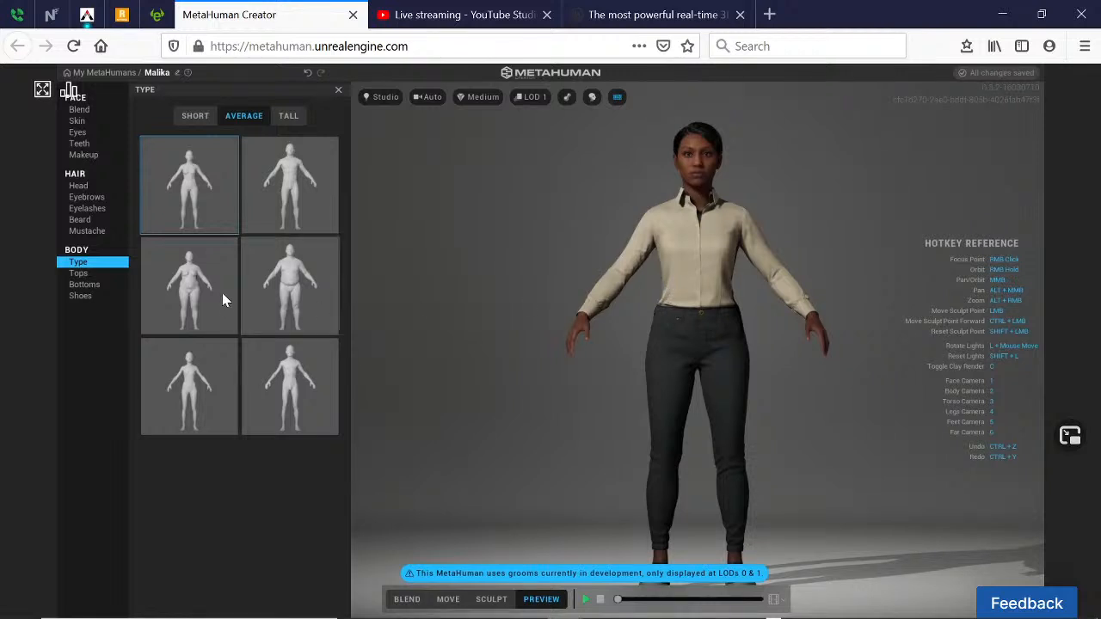
click(311, 189)
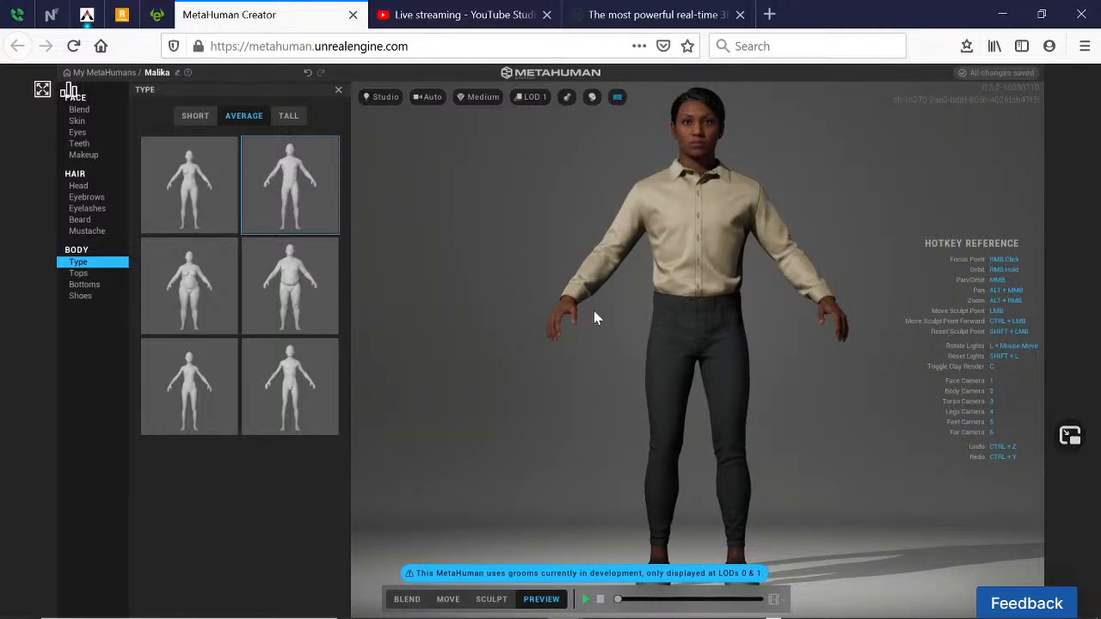
click(204, 277)
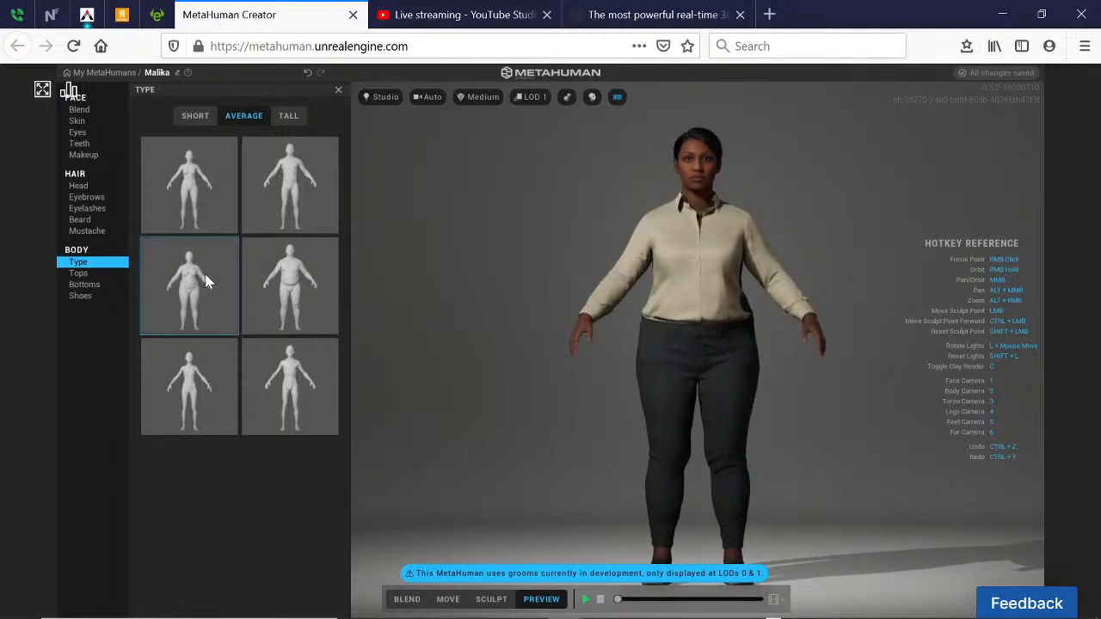
click(199, 380)
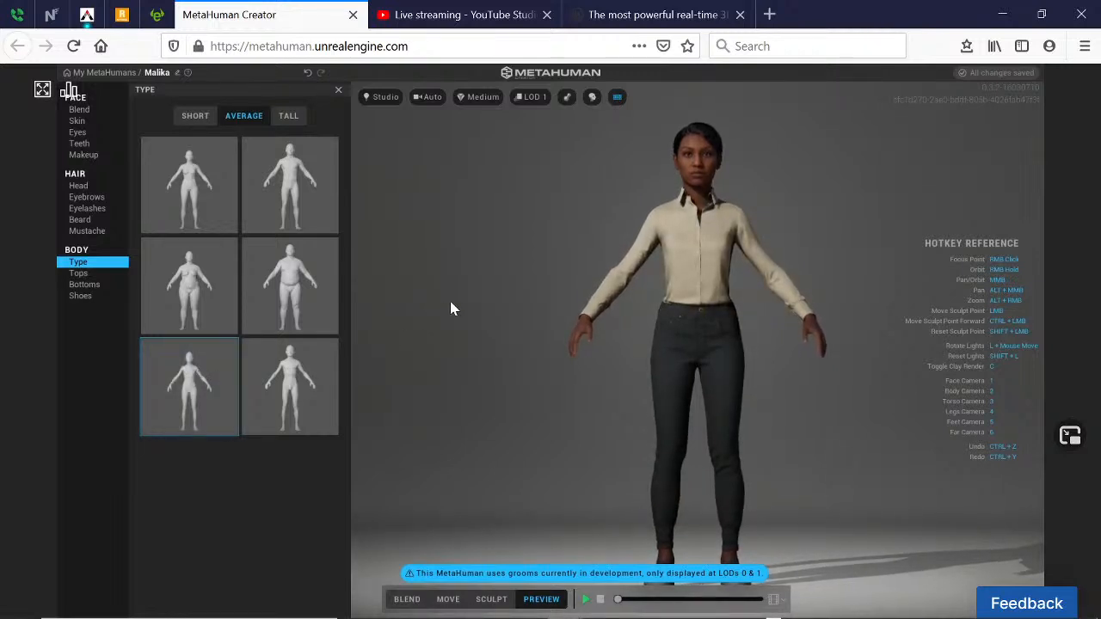
click(308, 295)
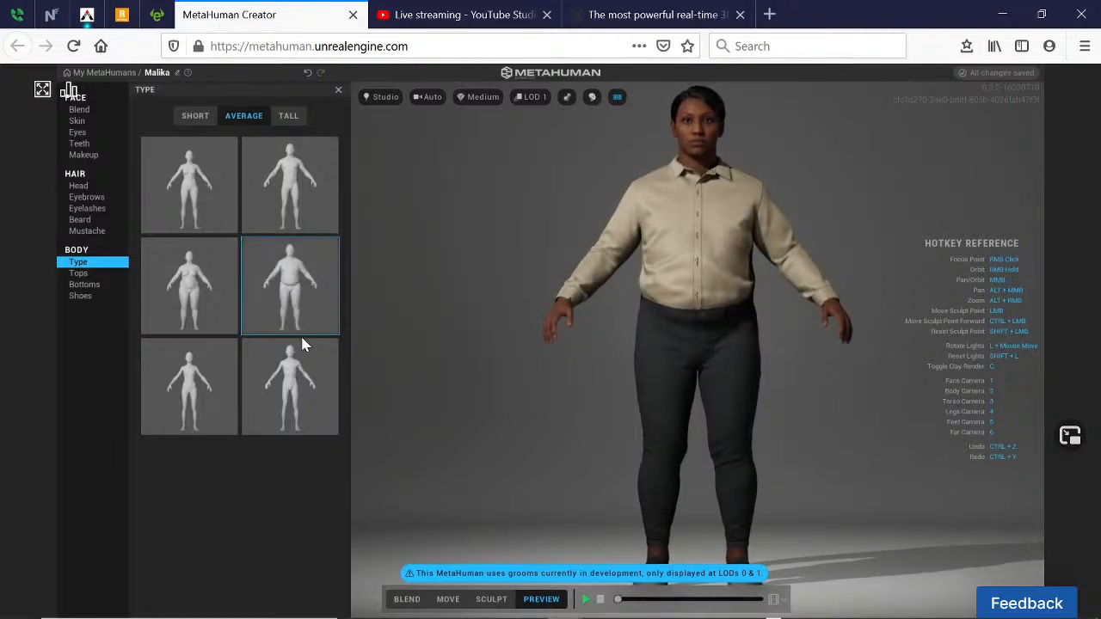
click(304, 385)
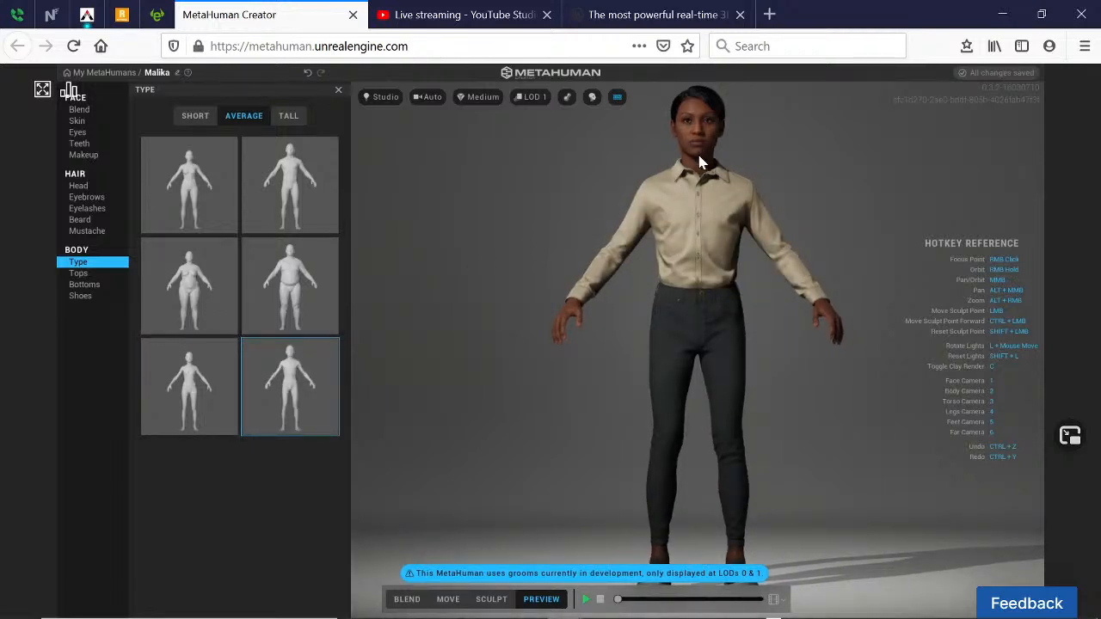
click(198, 363)
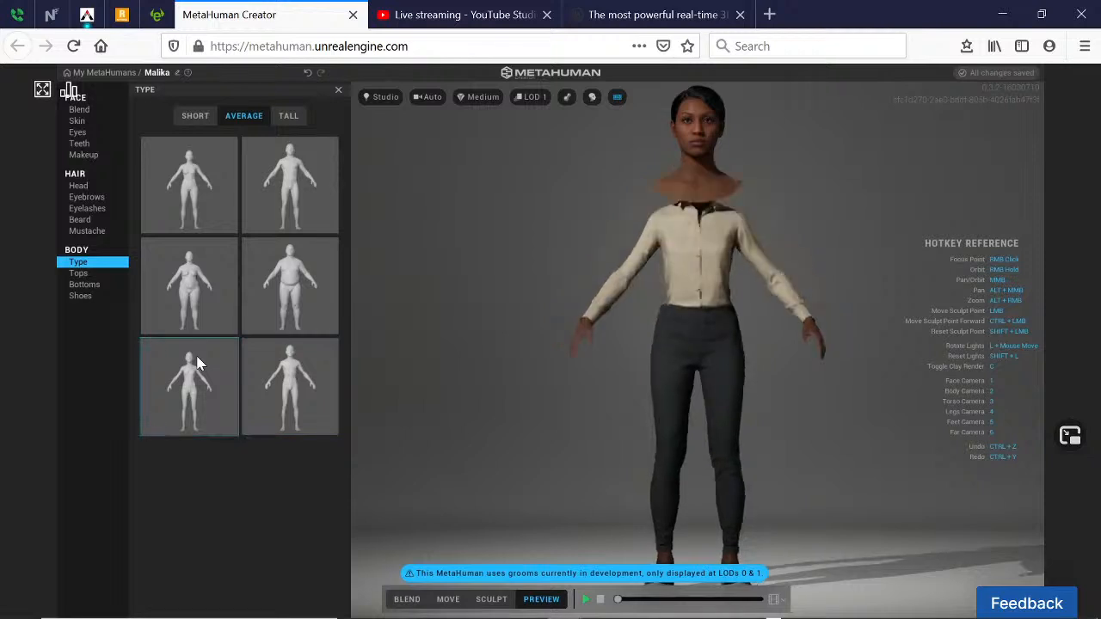
click(215, 318)
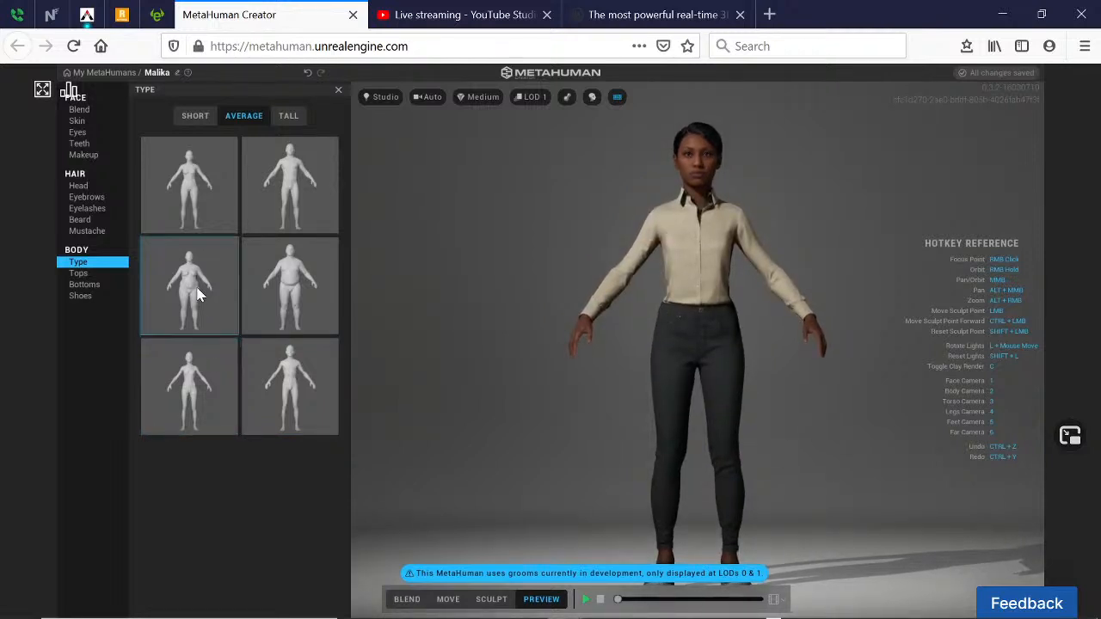
click(181, 198)
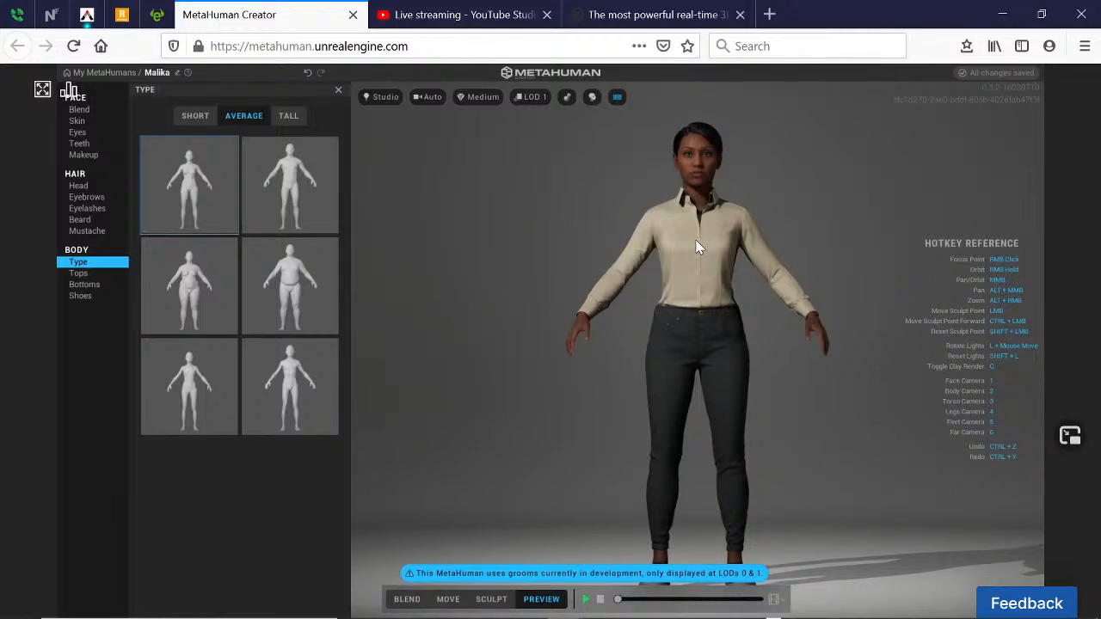
- Inspect the shirt and pants up close, try the hoodie top, and remove it so no top is worn
scroll(629, 233, down, 3)
scroll(625, 234, up, 8)
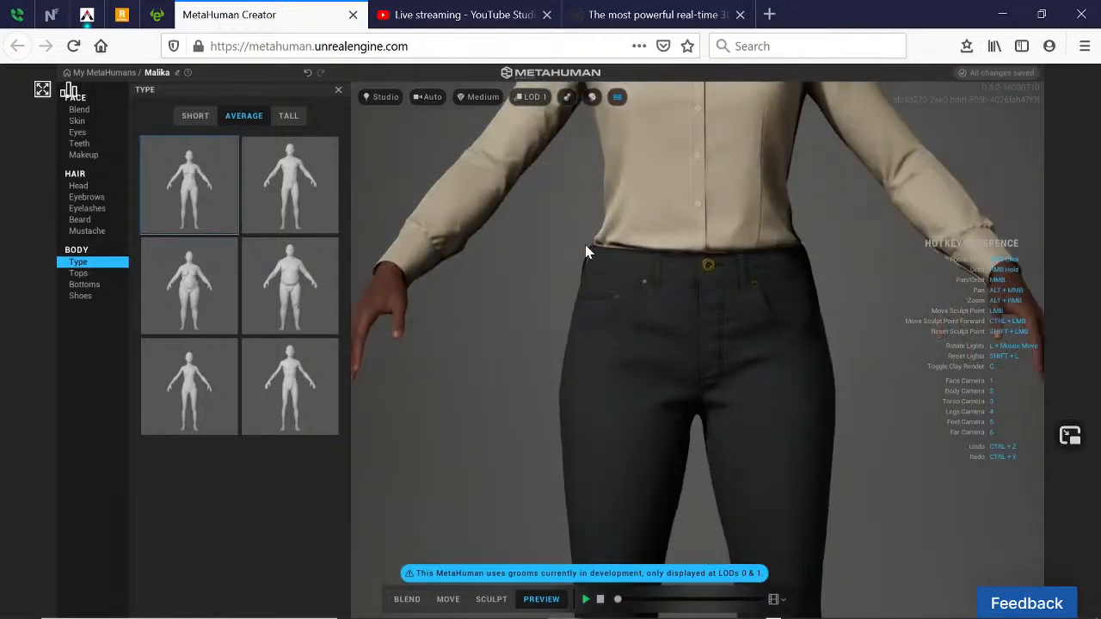
middle_drag(584, 221, 522, 500)
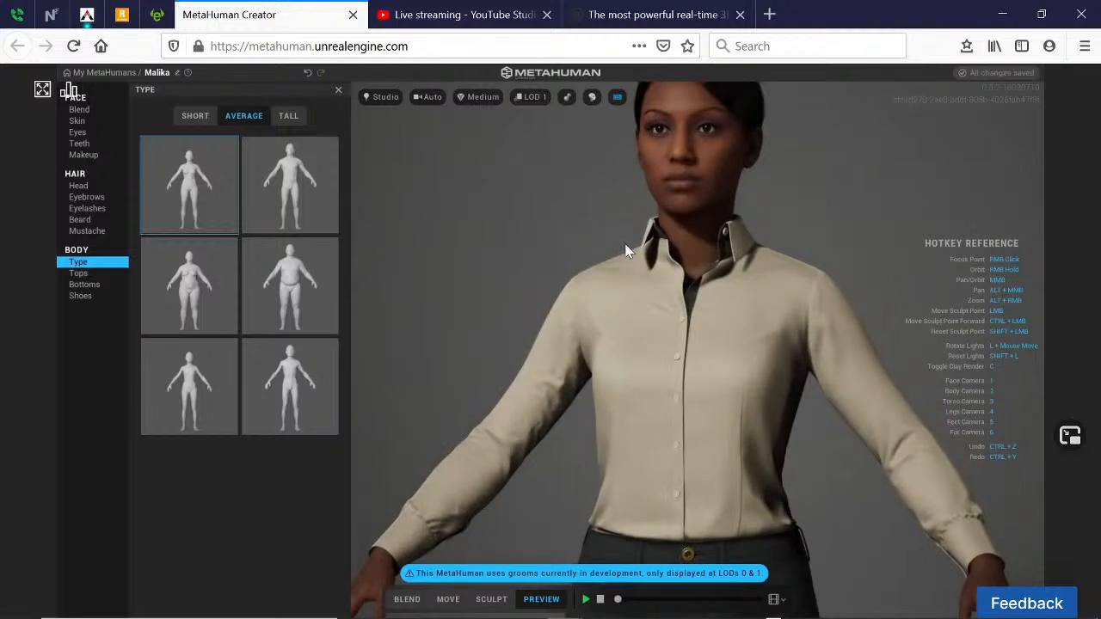
middle_drag(624, 244, 762, 284)
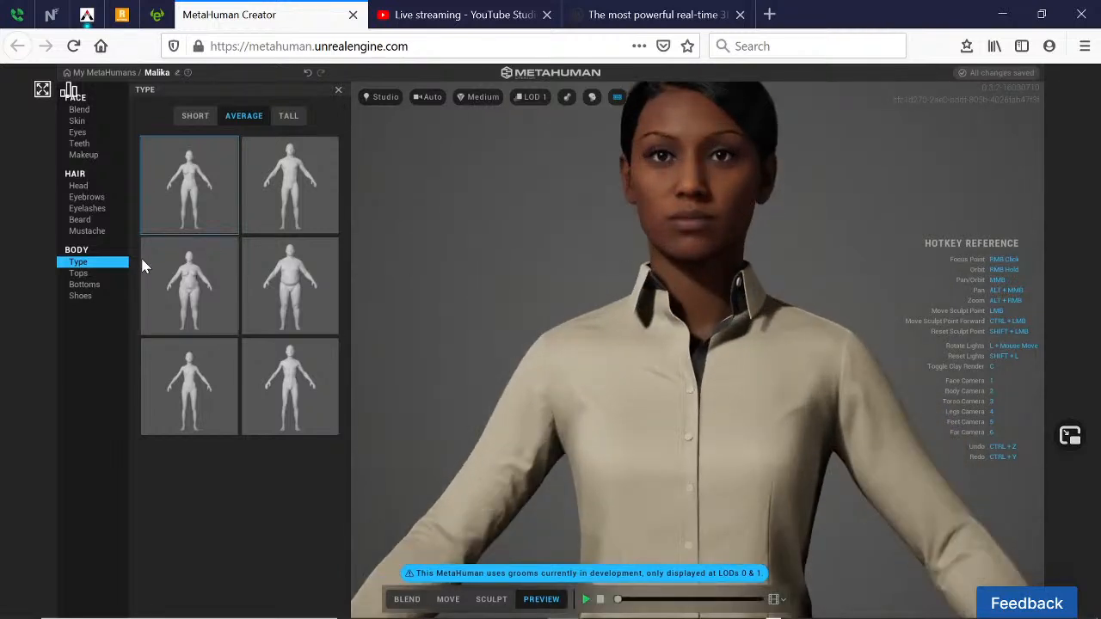
click(77, 272)
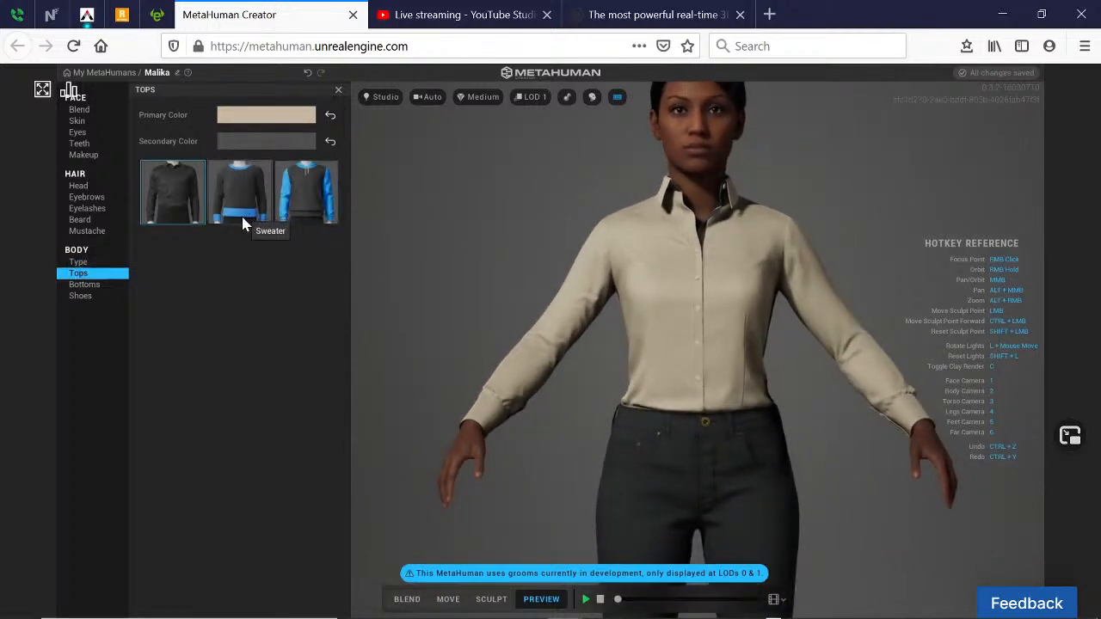
click(314, 208)
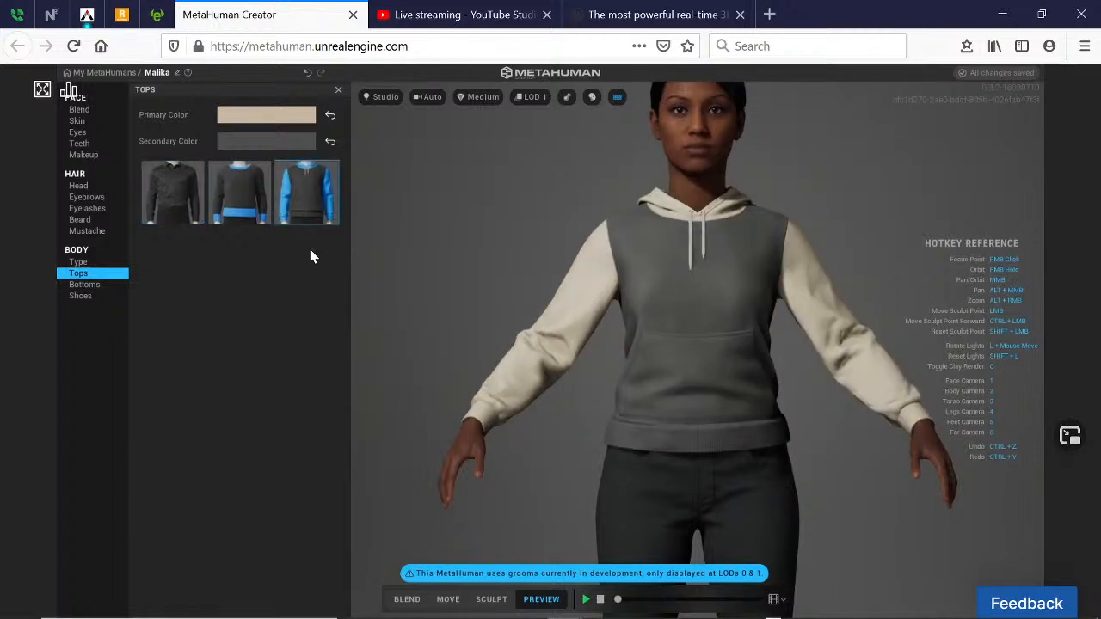
click(314, 182)
click(314, 186)
click(314, 185)
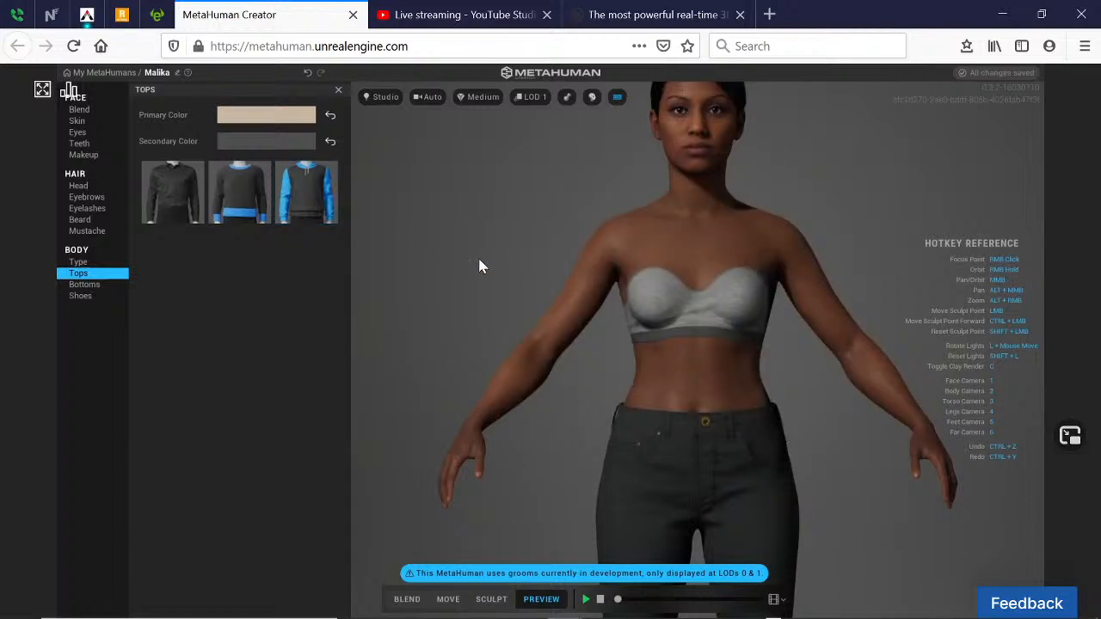
- Examine the uncovered torso and waist from several angles in full and close-up views, and put the button-up shirt back on
right_drag(619, 262, 676, 263)
scroll(624, 260, down, 5)
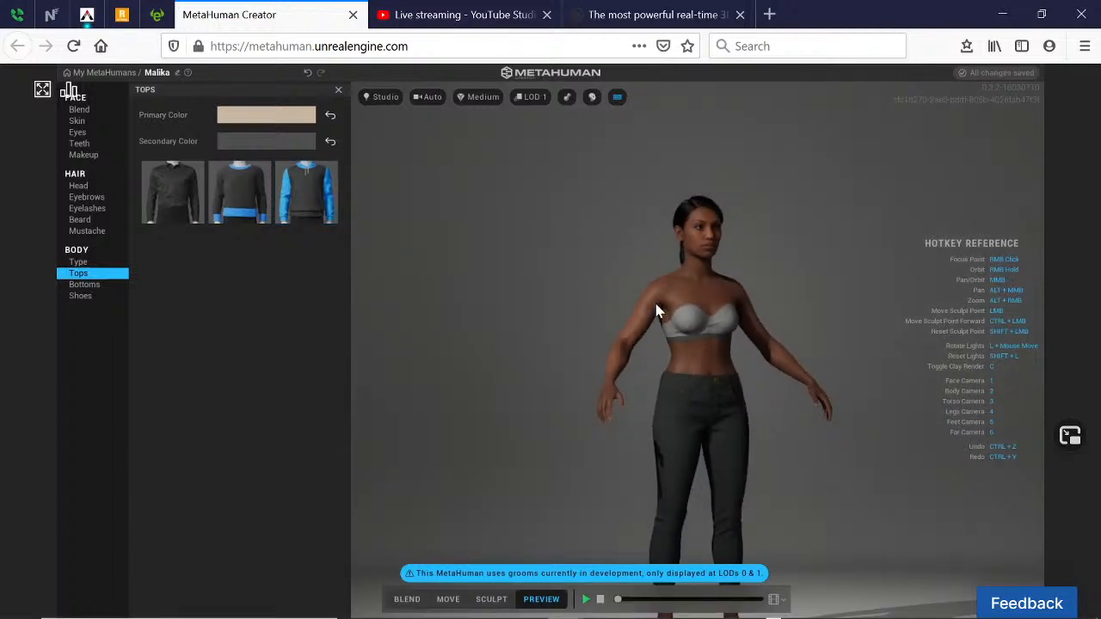
scroll(659, 310, up, 2)
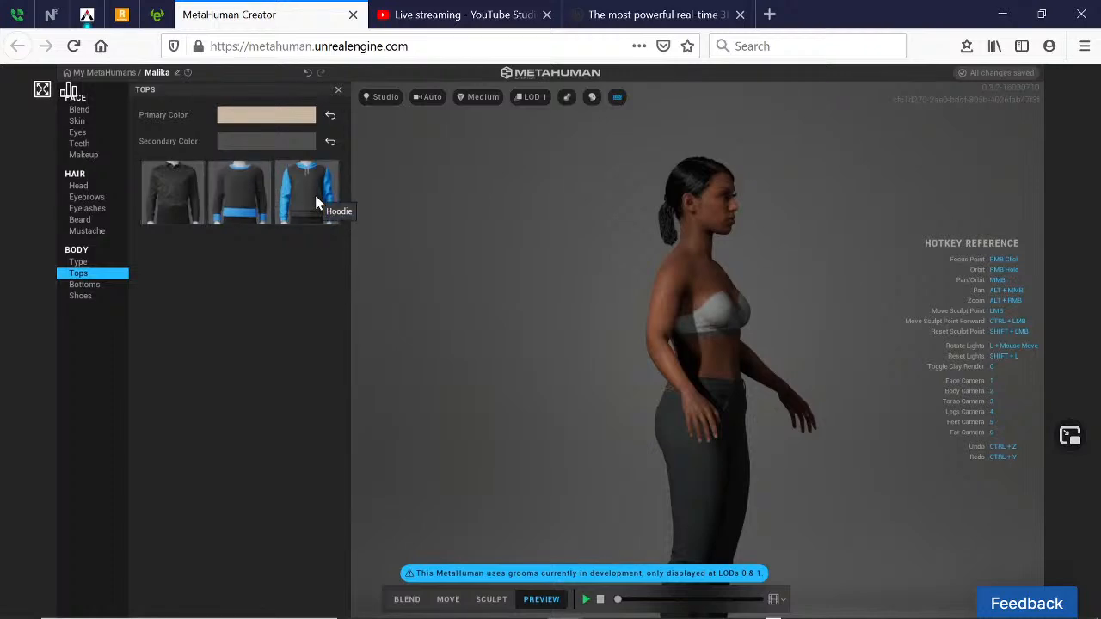
right_drag(648, 396, 540, 307)
scroll(750, 366, up, 6)
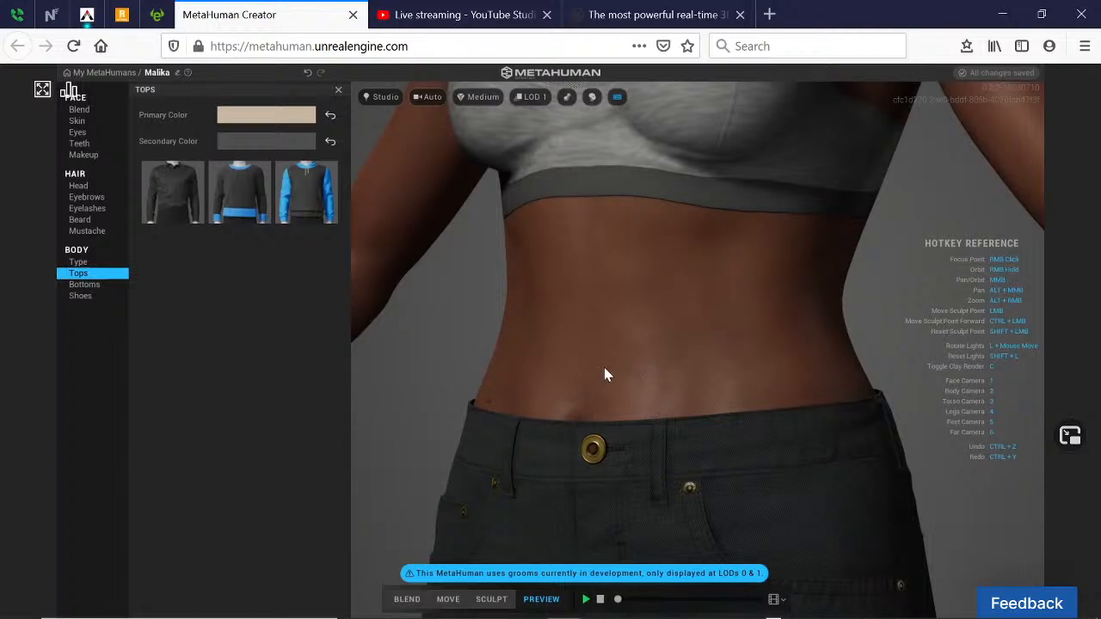
right_drag(741, 358, 839, 356)
right_drag(650, 321, 779, 334)
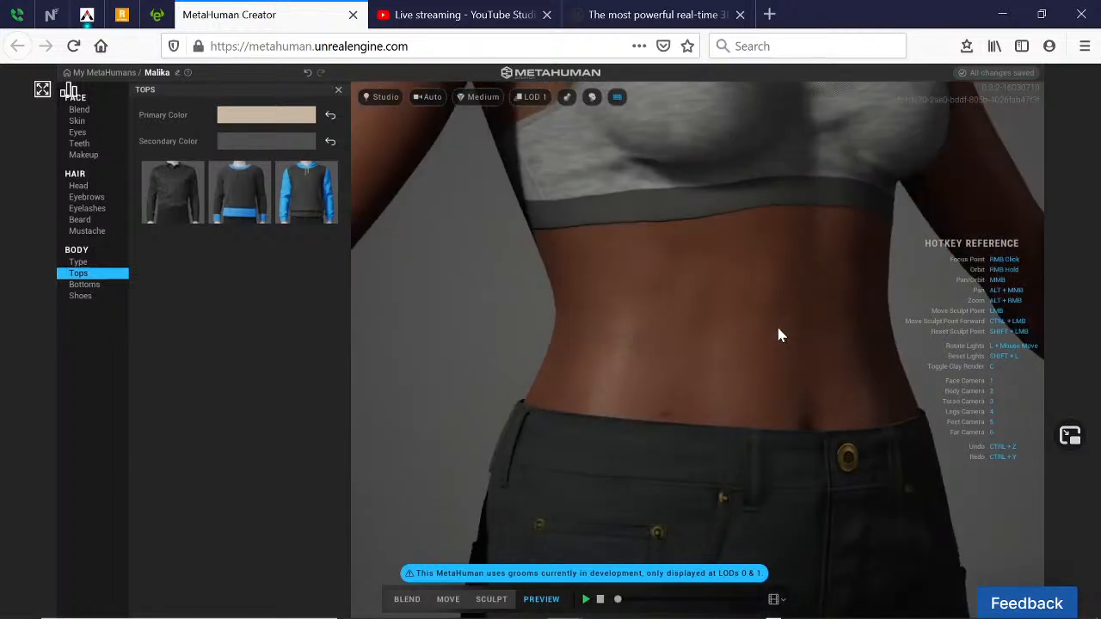
key(2)
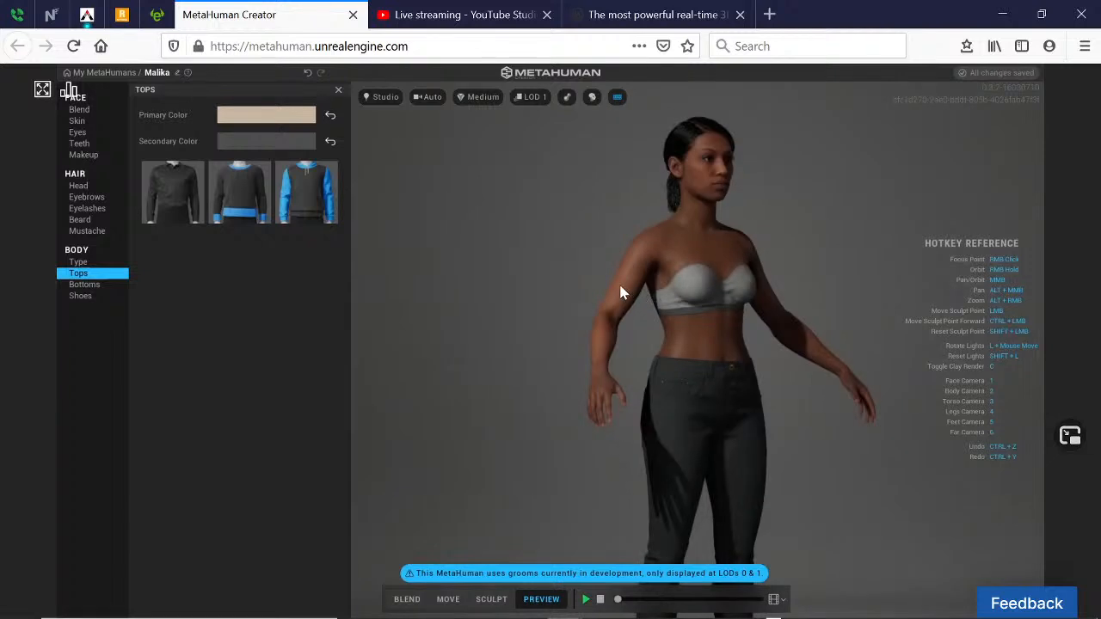
click(168, 189)
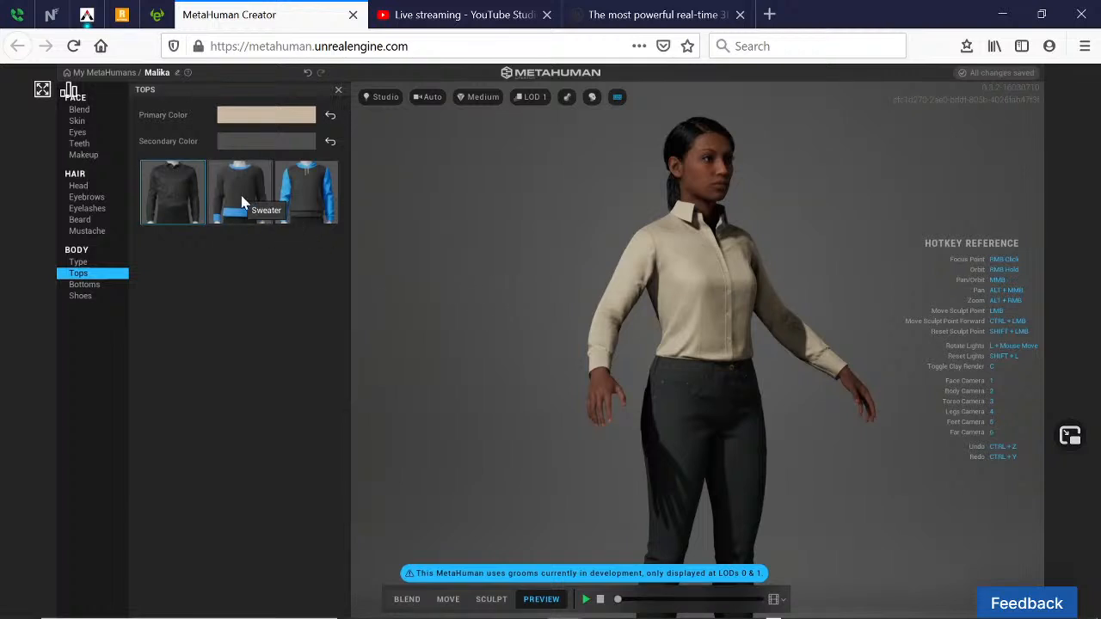
- Change the bottoms to Cargo Pants, briefly trying the Jeans for comparison
click(89, 287)
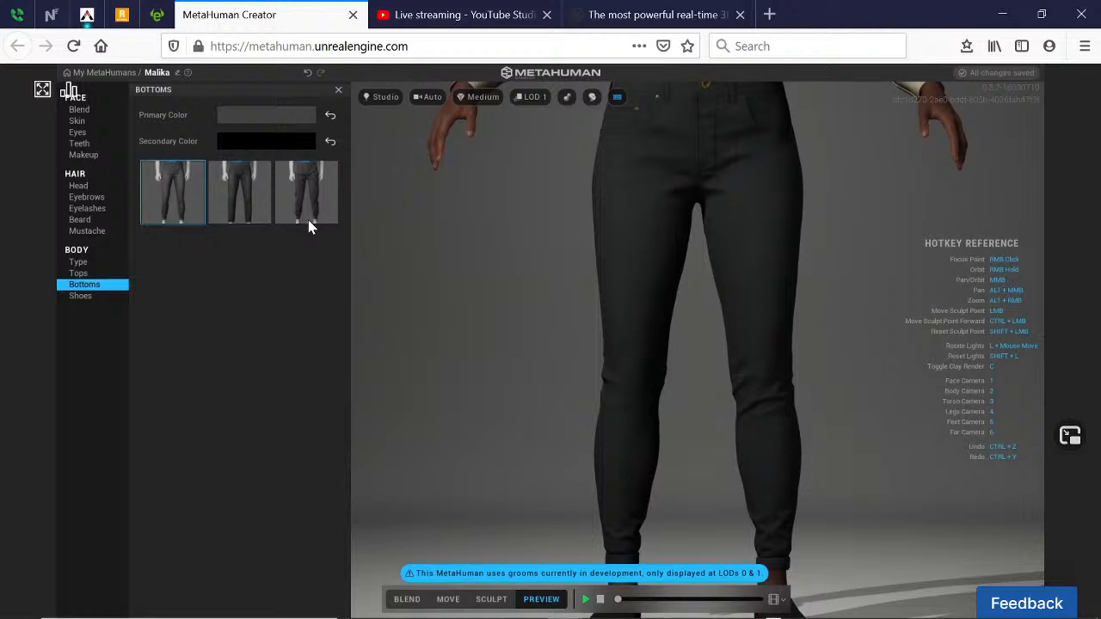
click(306, 217)
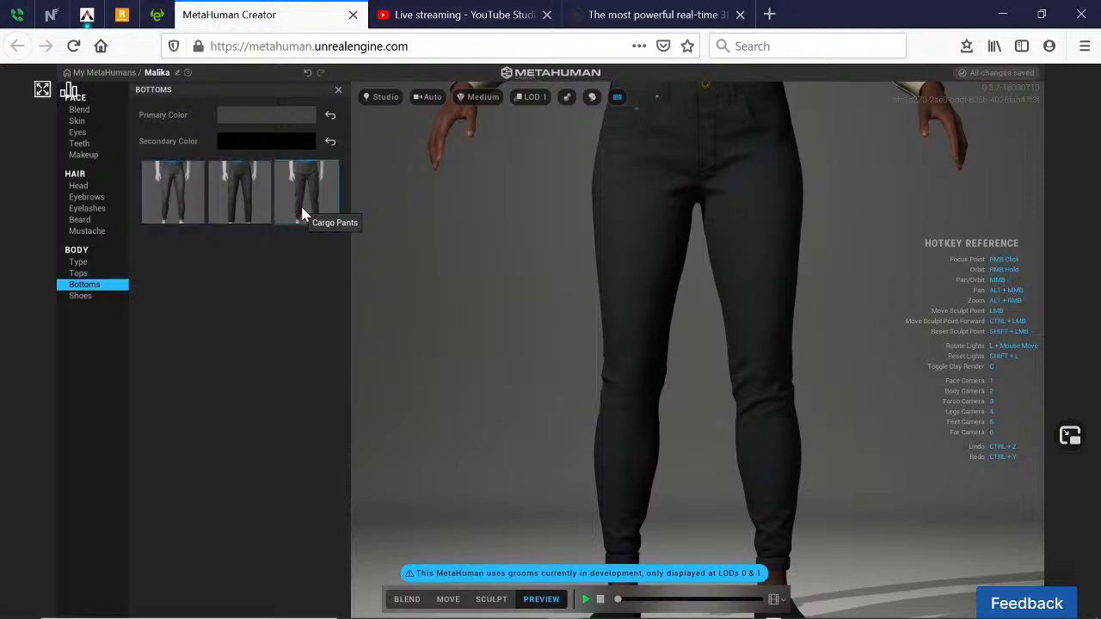
click(256, 203)
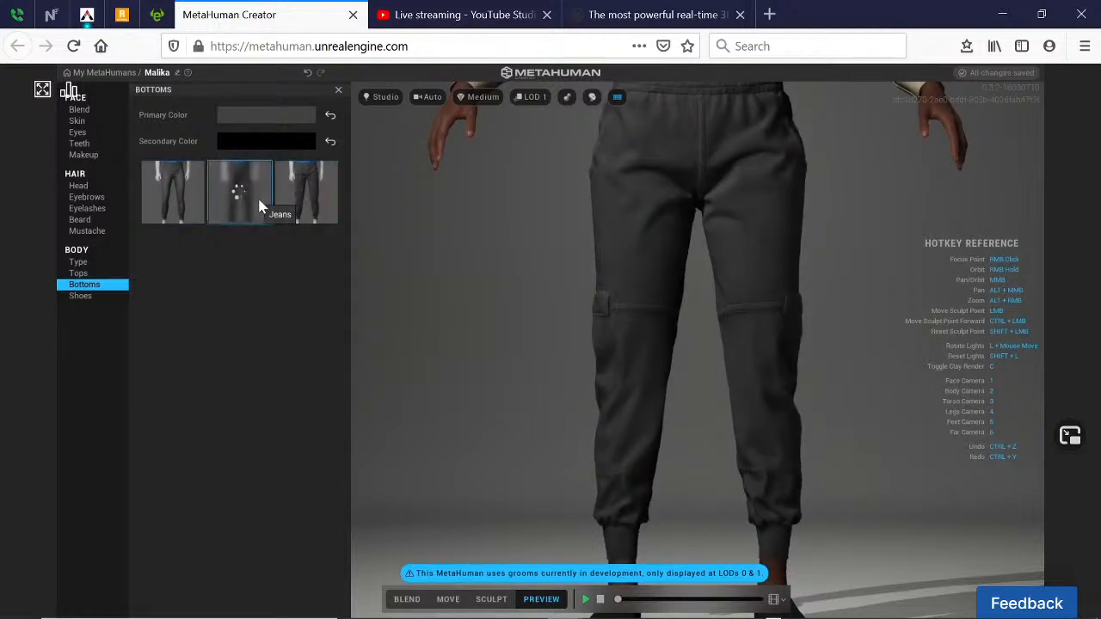
click(298, 196)
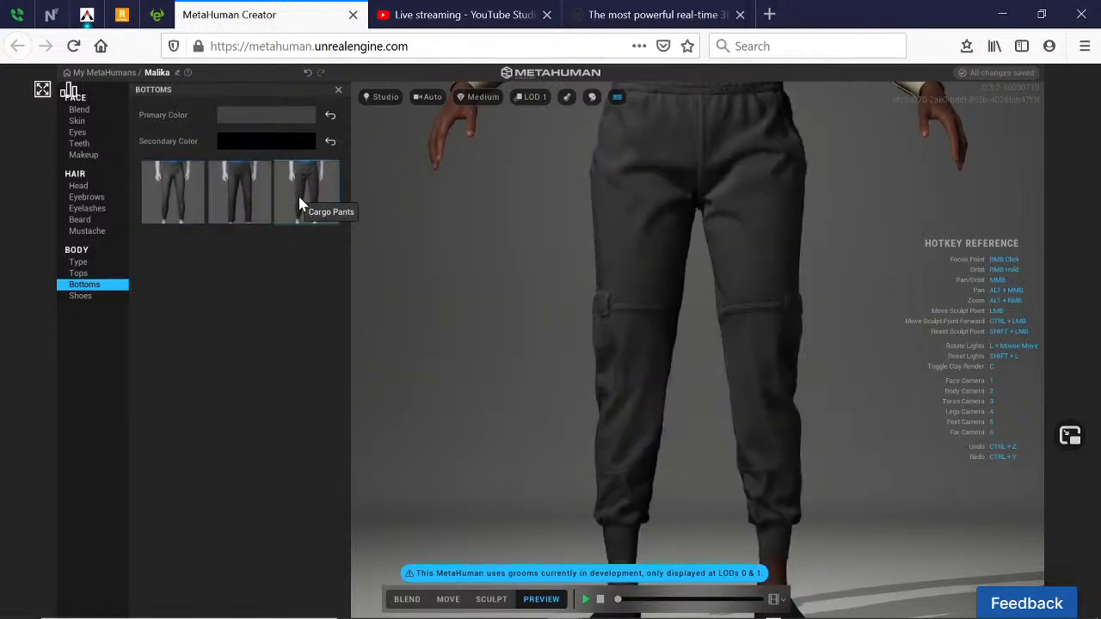
- Change the top to the Hoodie and view the full outfit from the front and side
click(75, 273)
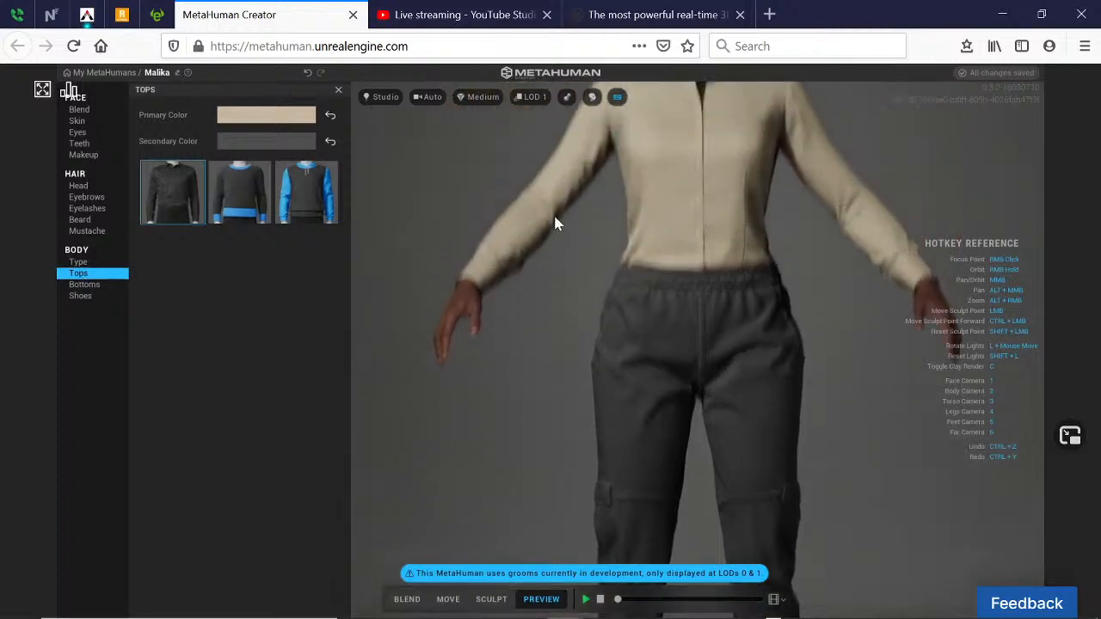
click(324, 191)
scroll(594, 346, down, 5)
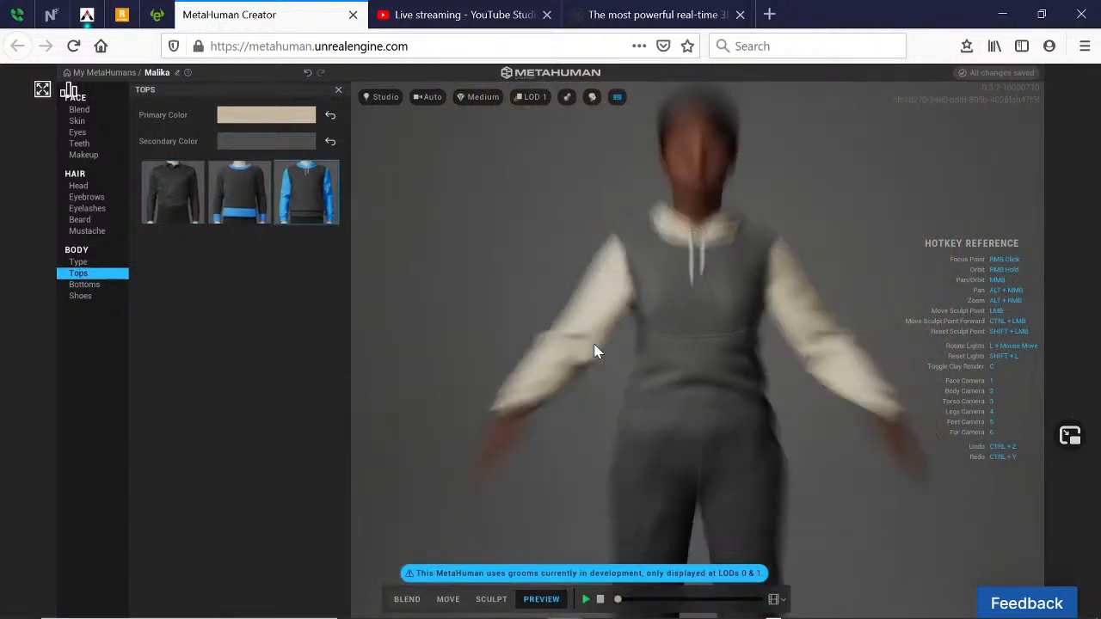
right_drag(561, 427, 503, 347)
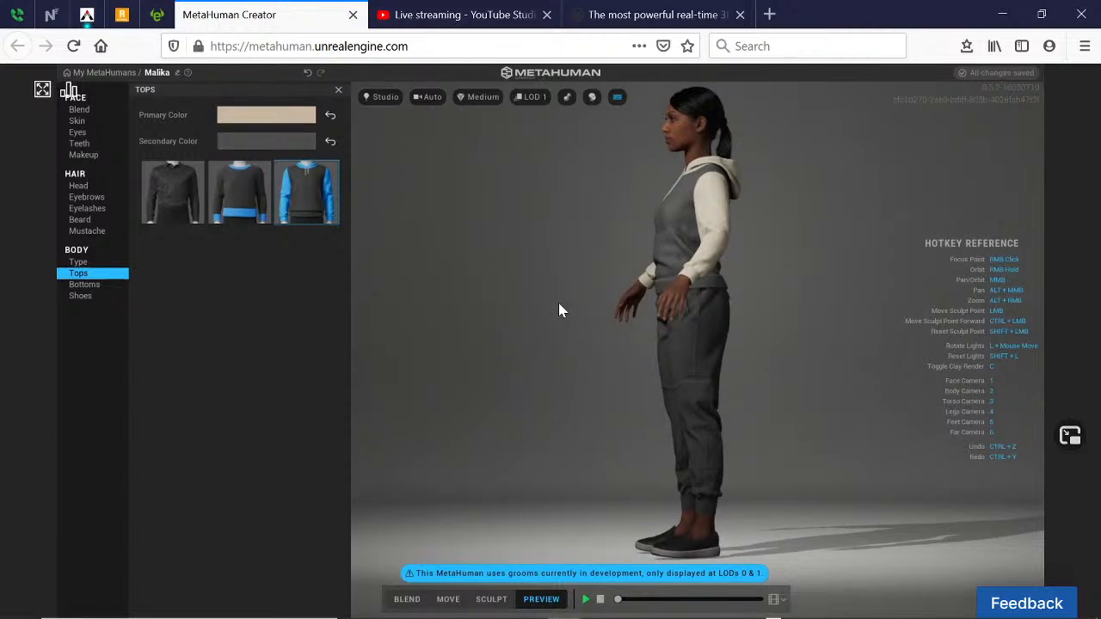
right_drag(674, 324, 722, 300)
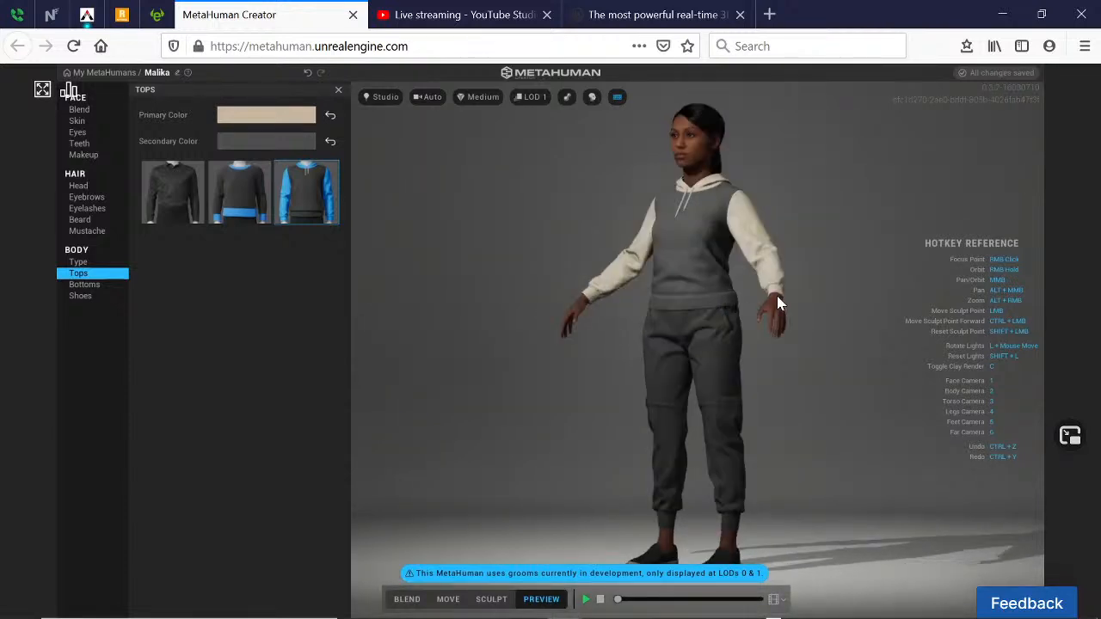
- Set the slip-on shoes' primary color to light purple with hue 275.9, saturation 0.45 and value 1.00
click(86, 286)
click(86, 296)
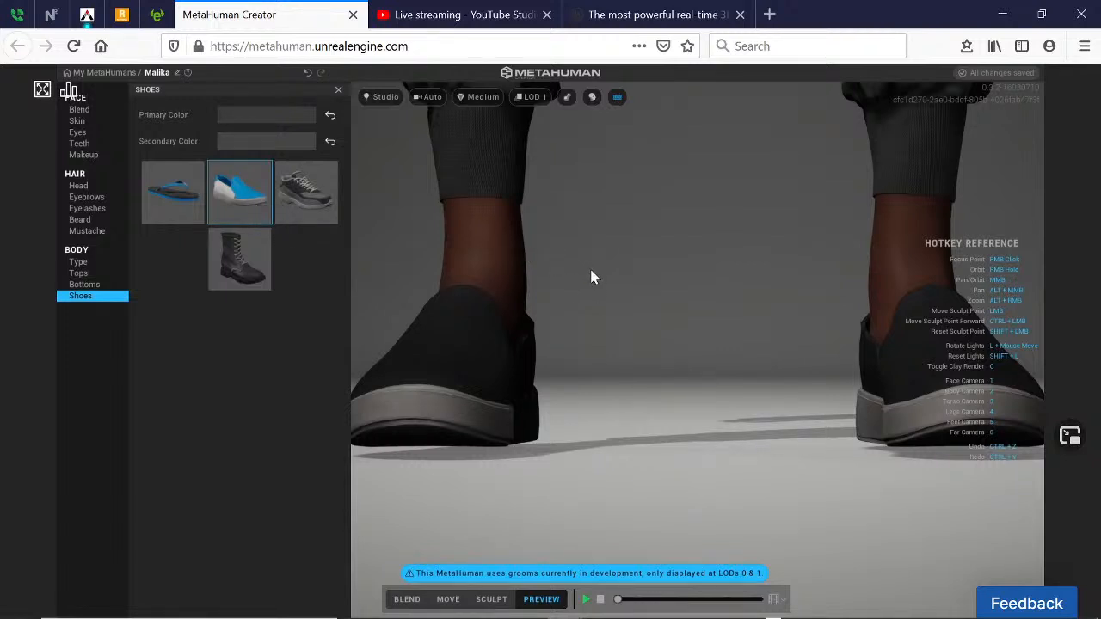
click(272, 115)
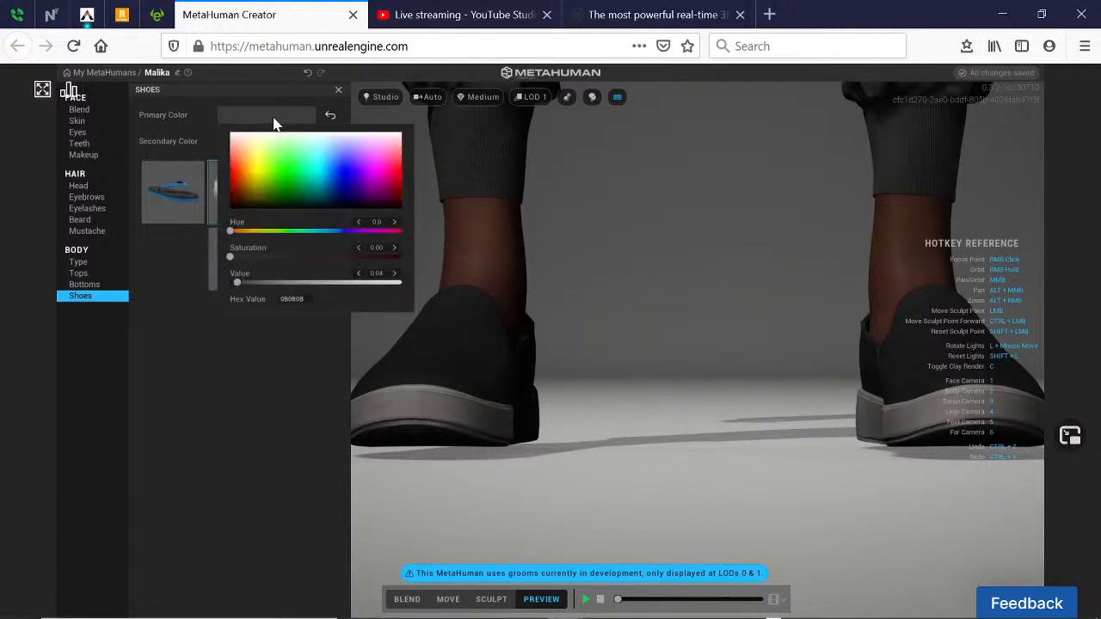
click(340, 146)
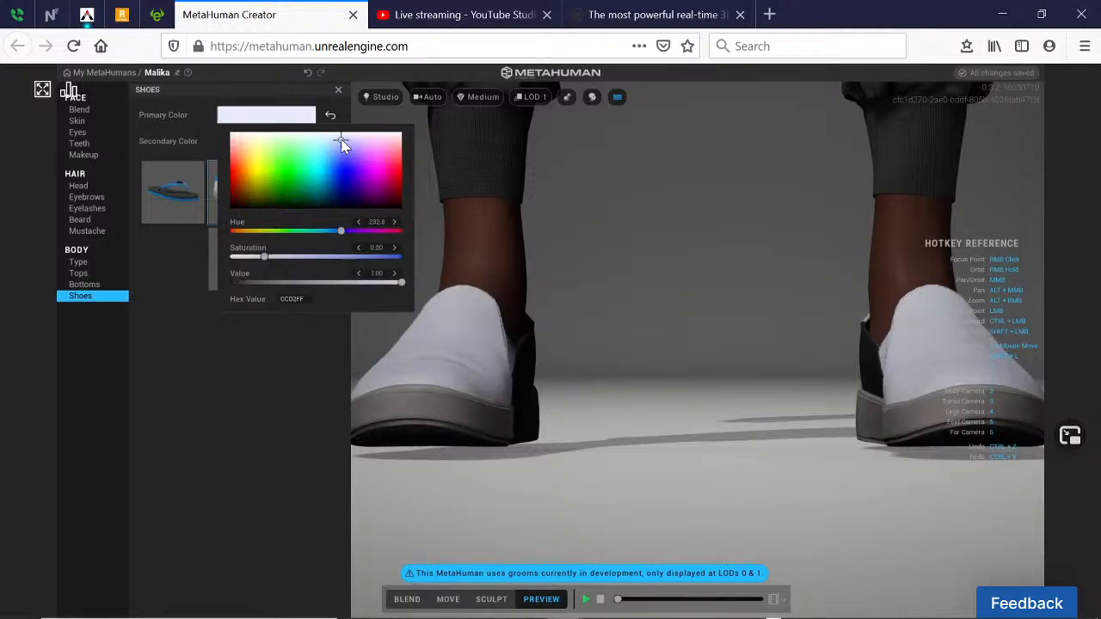
click(356, 139)
click(362, 151)
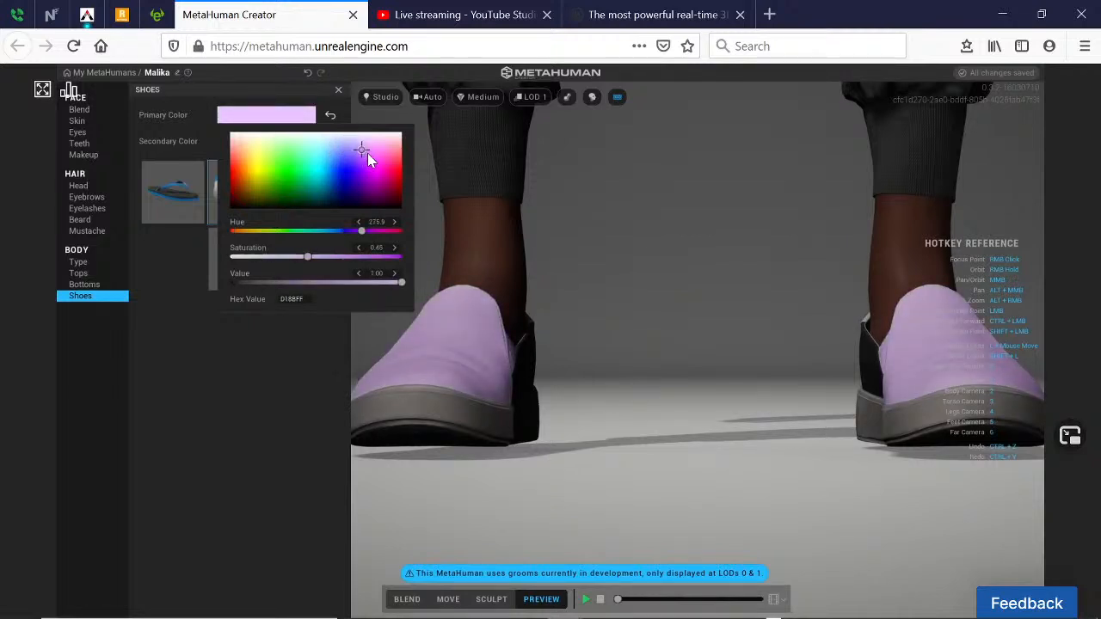
scroll(626, 250, down, 5)
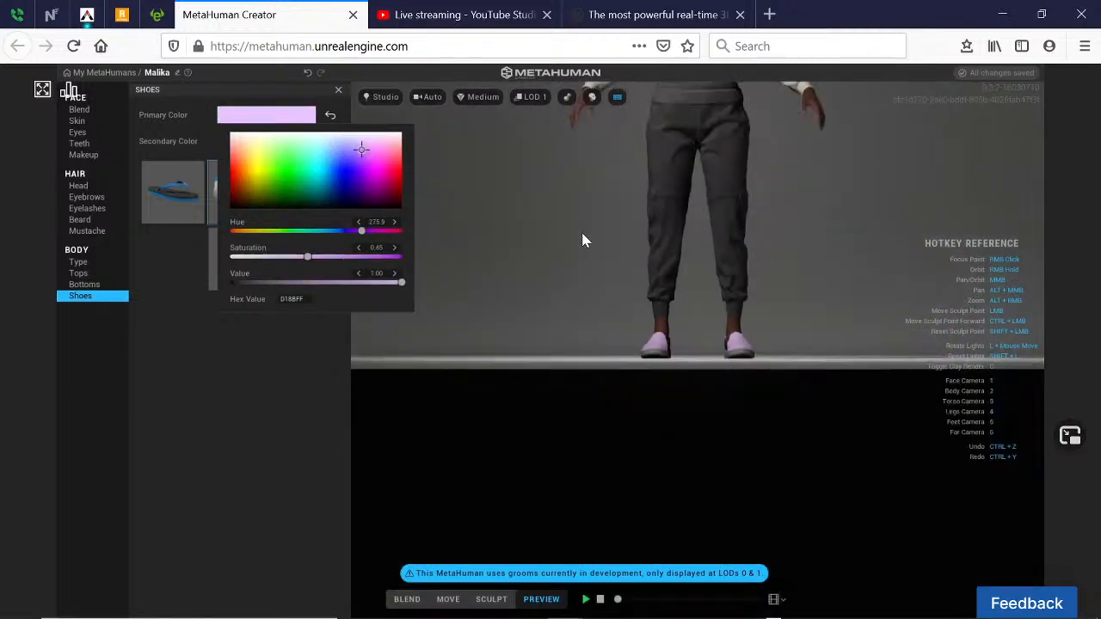
middle_drag(580, 233, 677, 324)
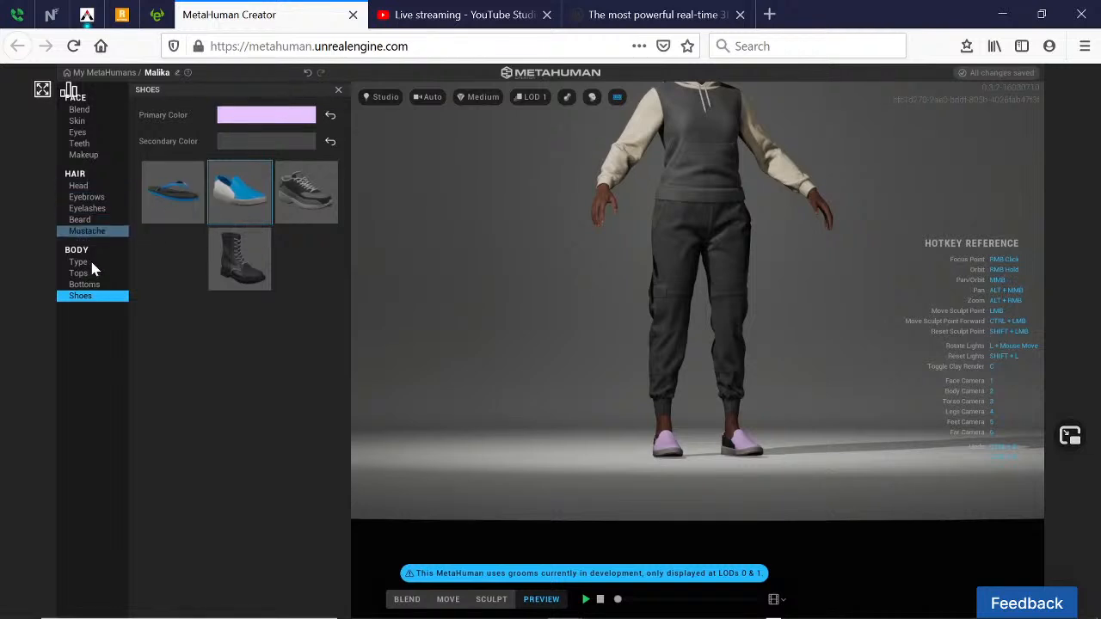
- Take the Cargo Pants off and on again, and set their primary color to light pink with hue 301.8 and saturation 0.39
click(86, 285)
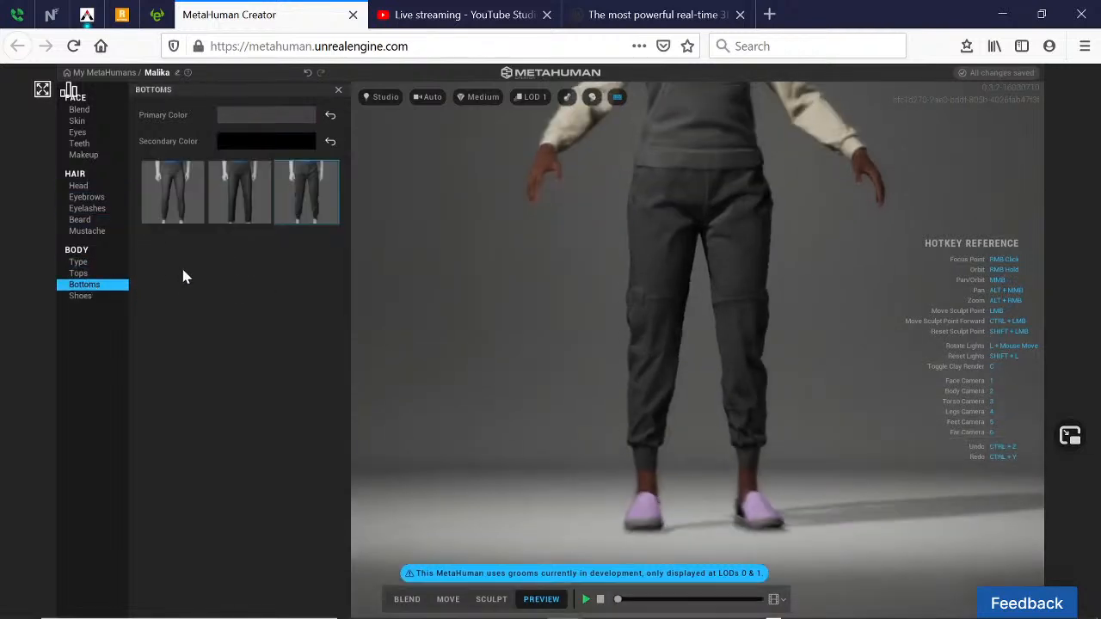
click(314, 202)
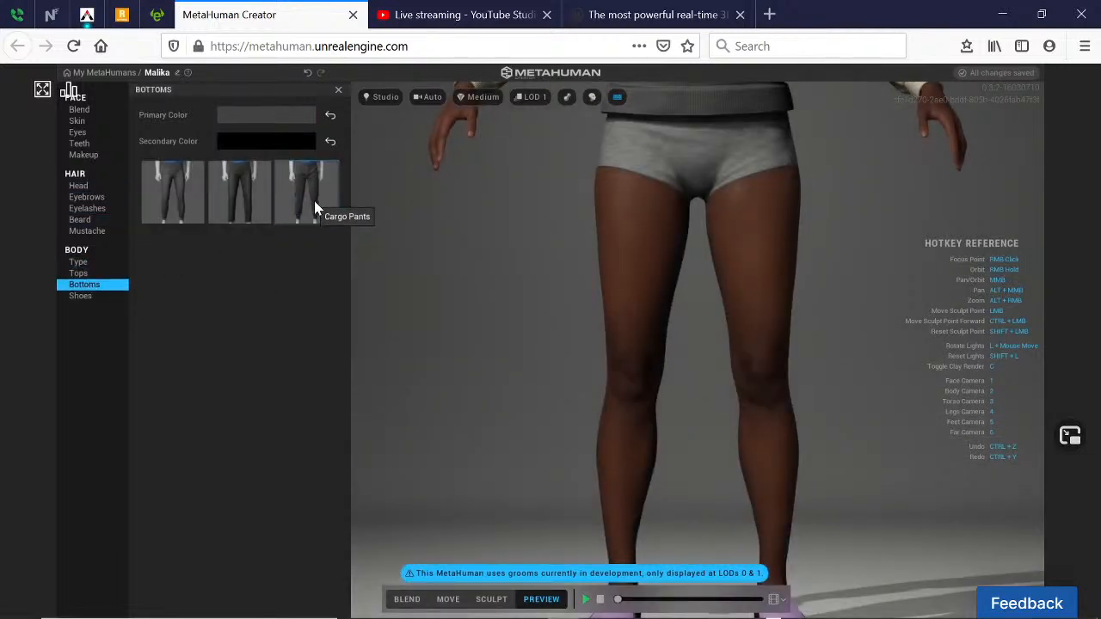
click(324, 204)
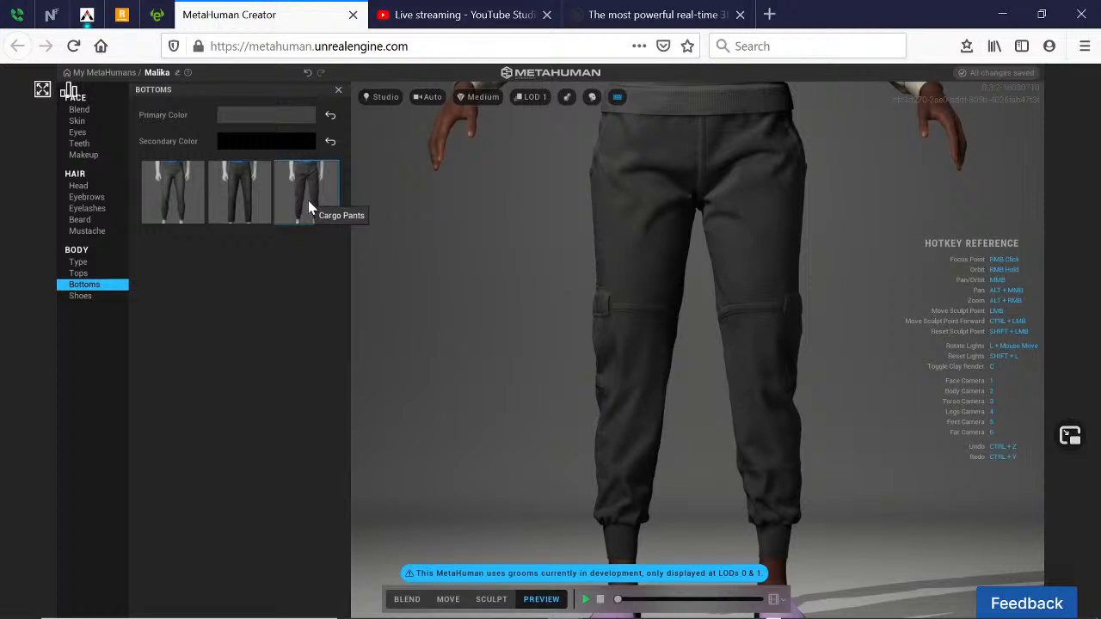
click(274, 117)
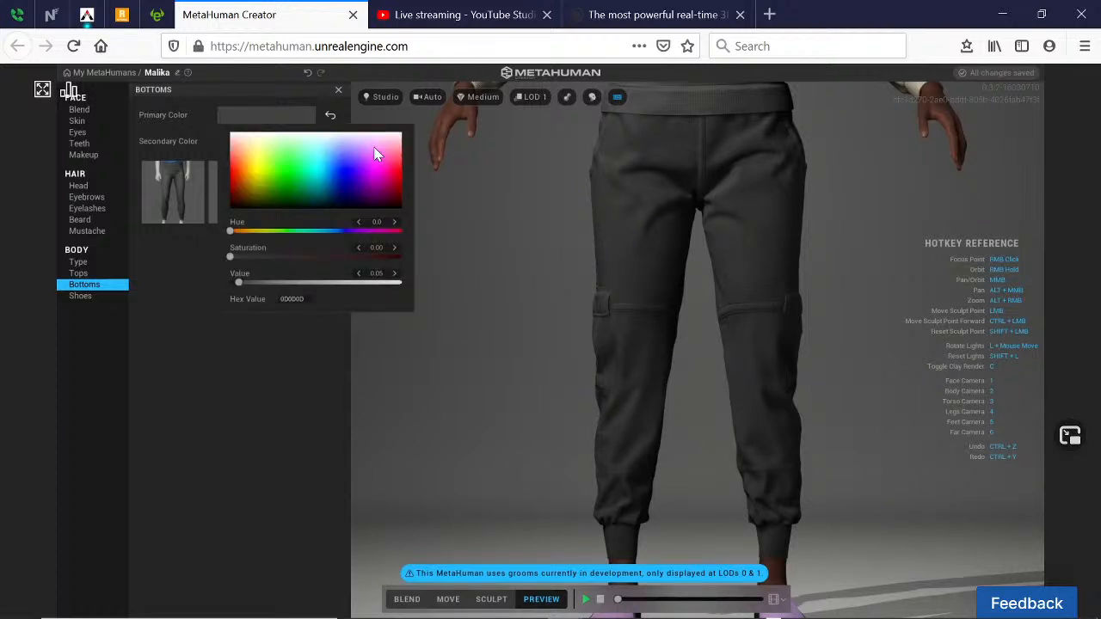
click(374, 147)
scroll(547, 234, down, 4)
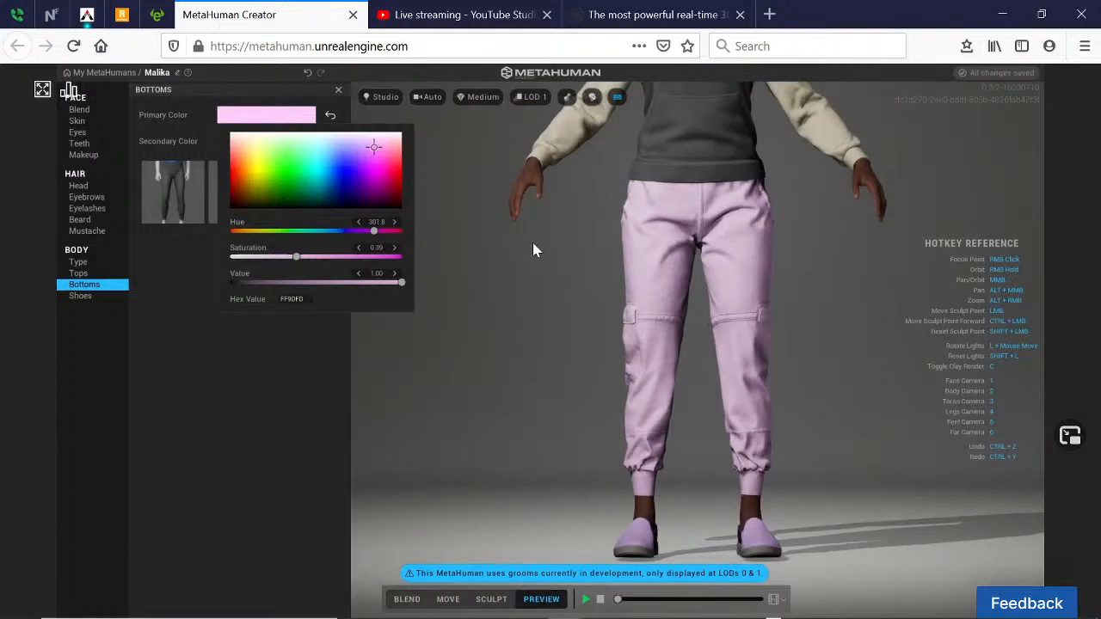
middle_drag(548, 235, 684, 360)
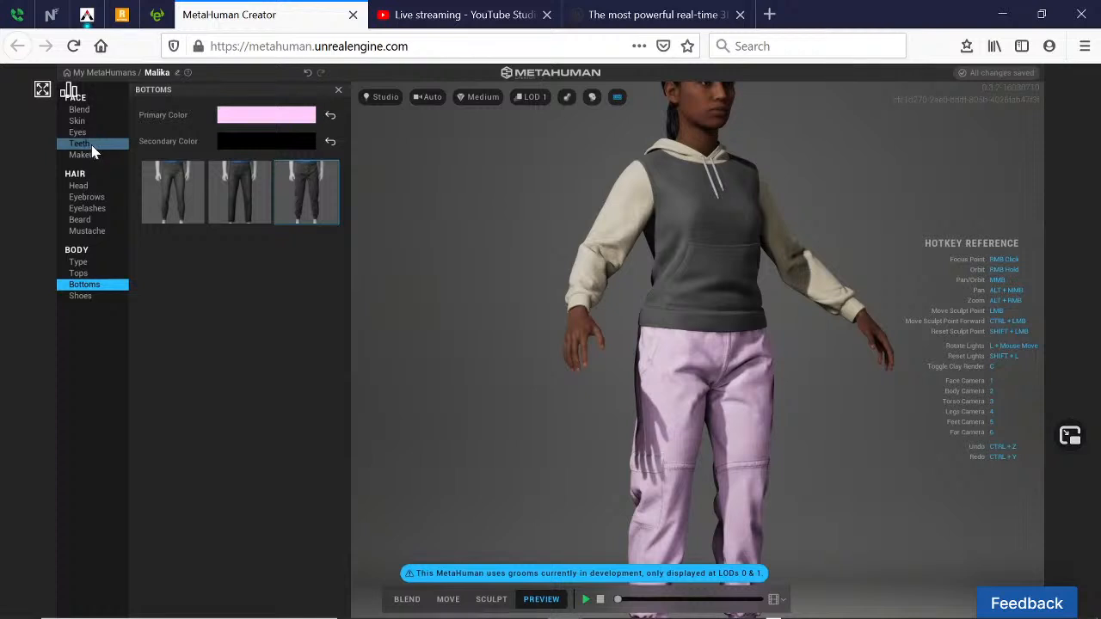
- Set the hoodie's primary color to pink with hue 319.0, saturation 0.65 and value 1.00
click(79, 273)
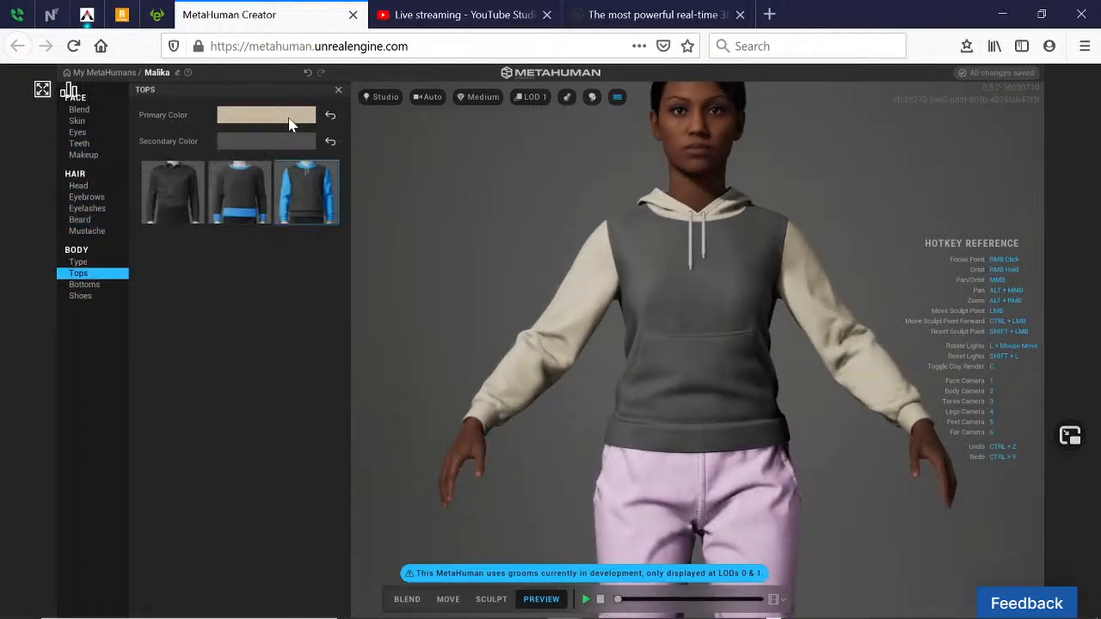
click(289, 123)
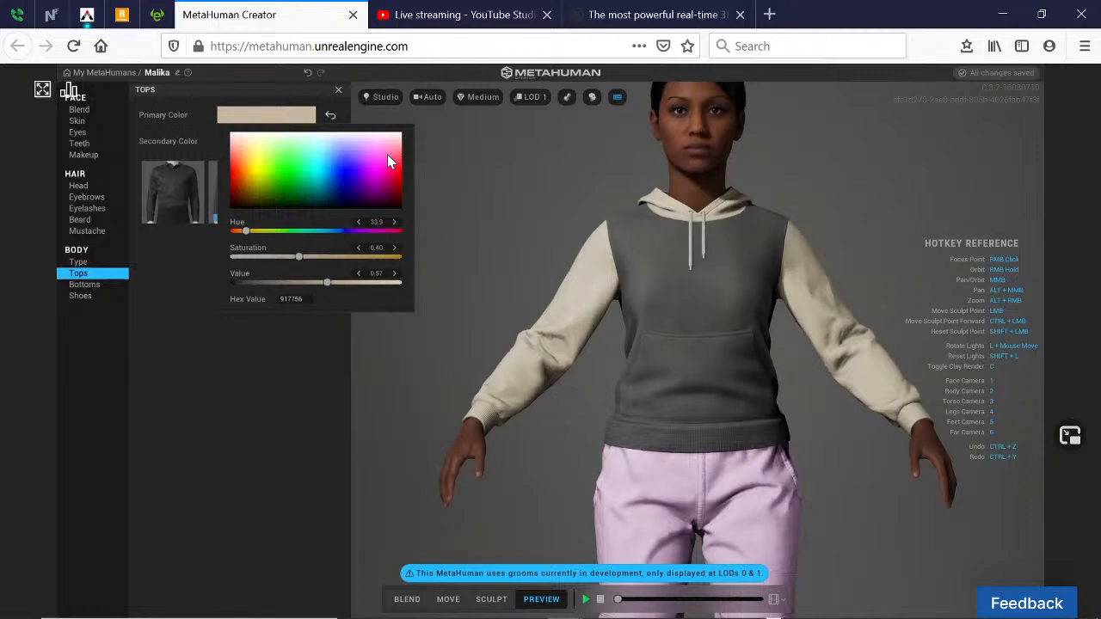
click(386, 165)
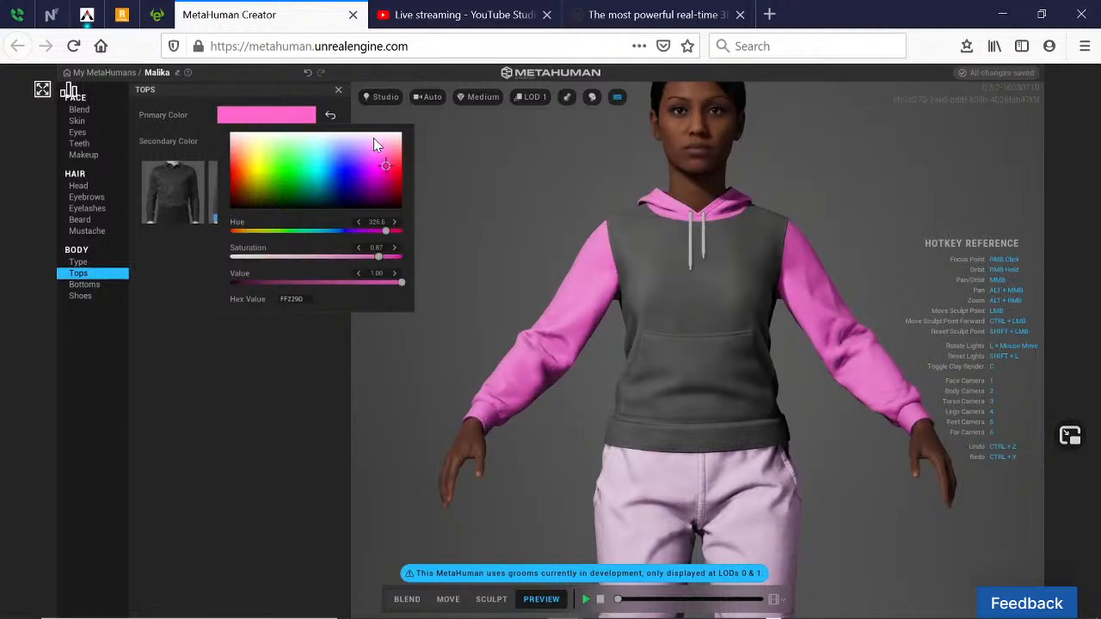
drag(373, 138, 382, 157)
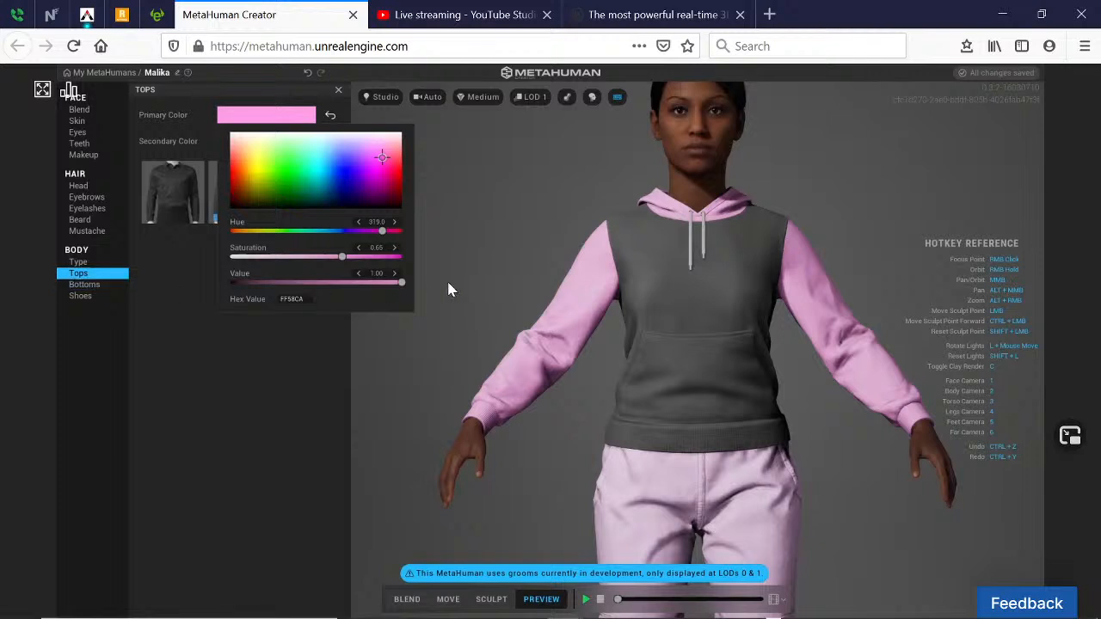
- Set the hoodie's secondary color to hot pink with hue 324.4, saturation 0.88 and value 1.00
click(263, 144)
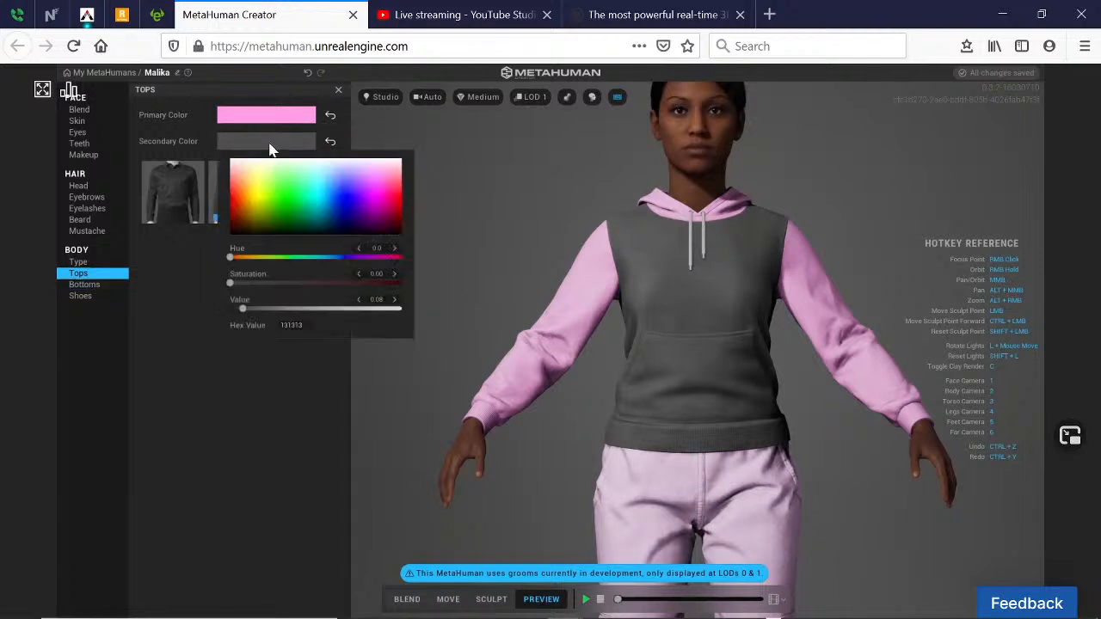
click(379, 176)
click(380, 203)
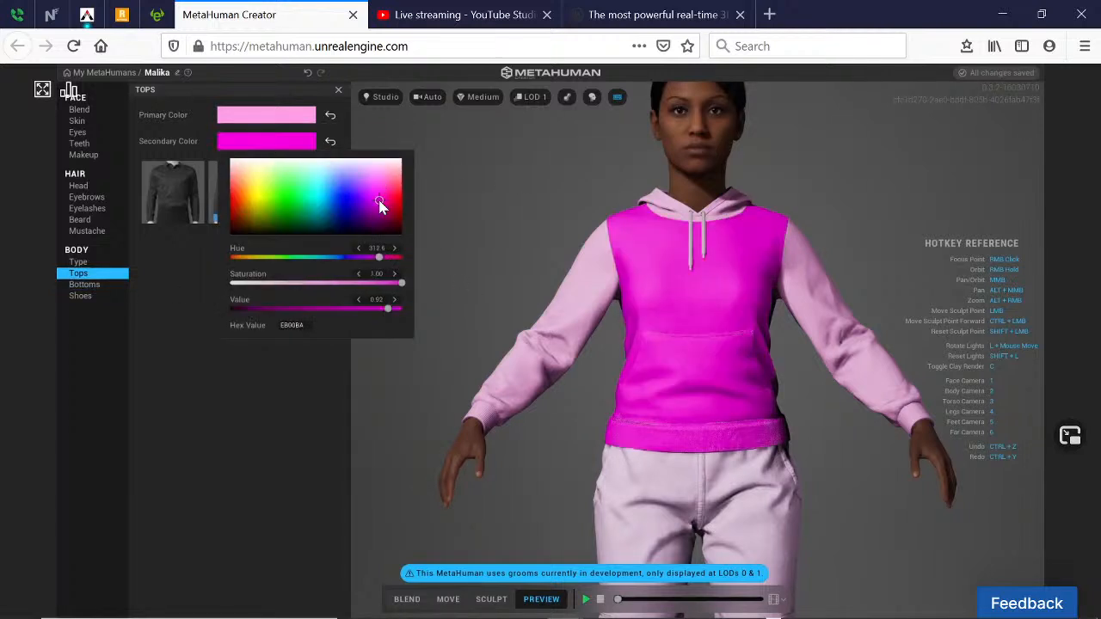
click(387, 190)
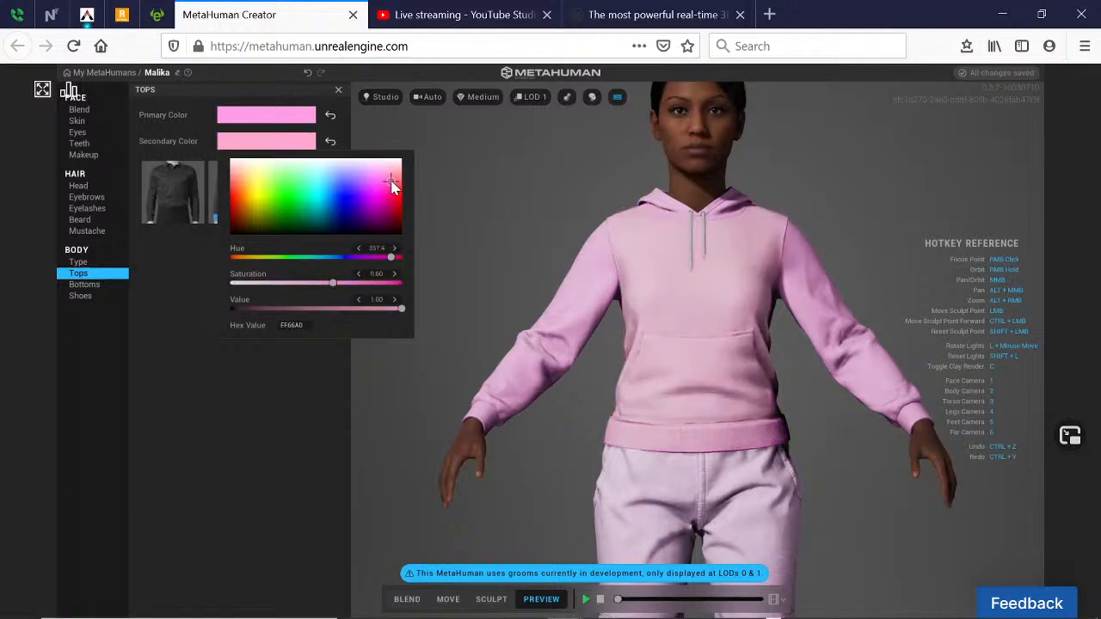
click(386, 192)
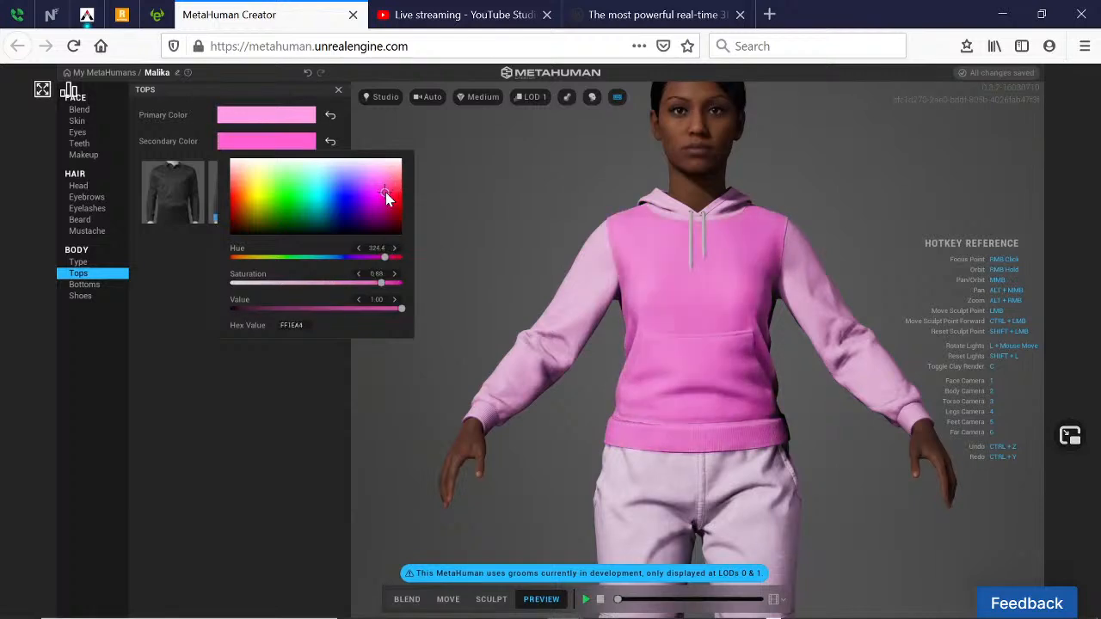
click(536, 238)
key(2)
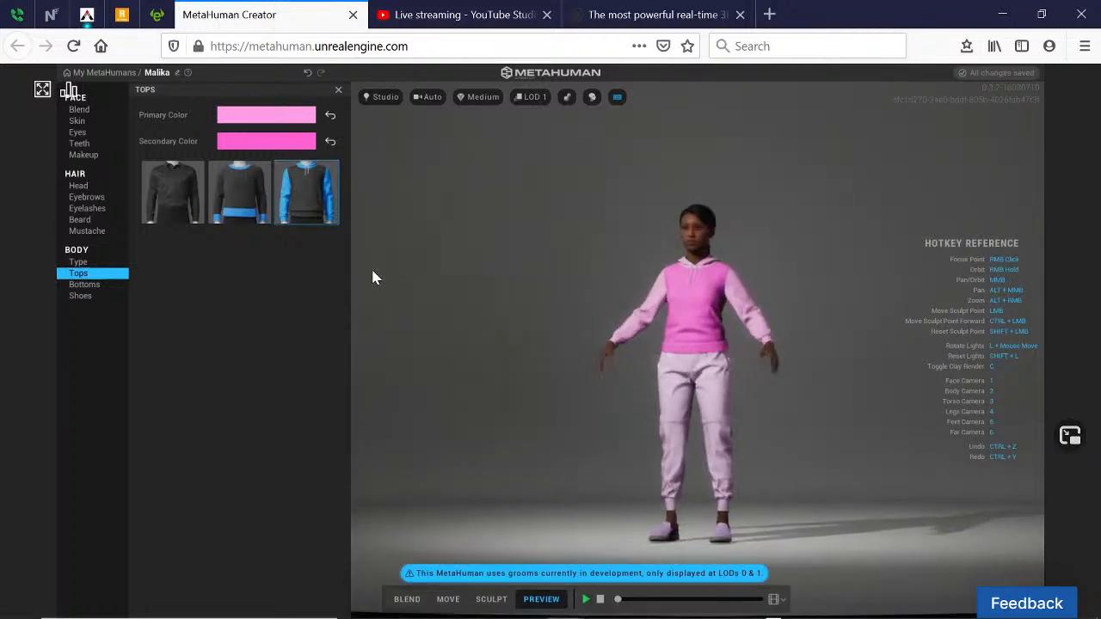
key(3)
key(6)
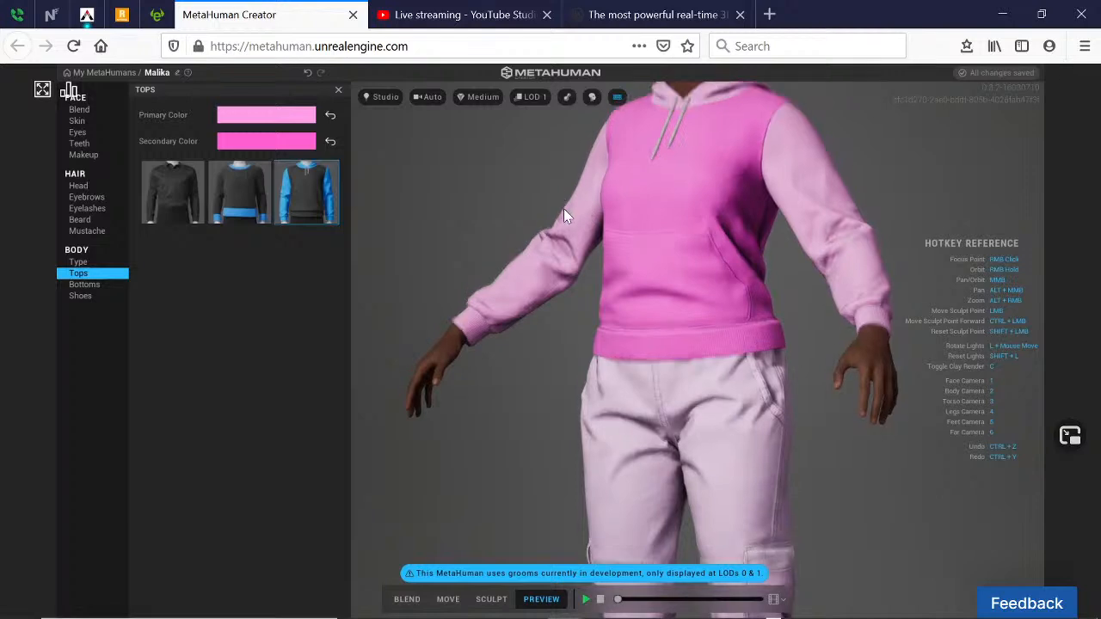
- Lighten the face's skin color to U 0.68 and V 0.32
key(1)
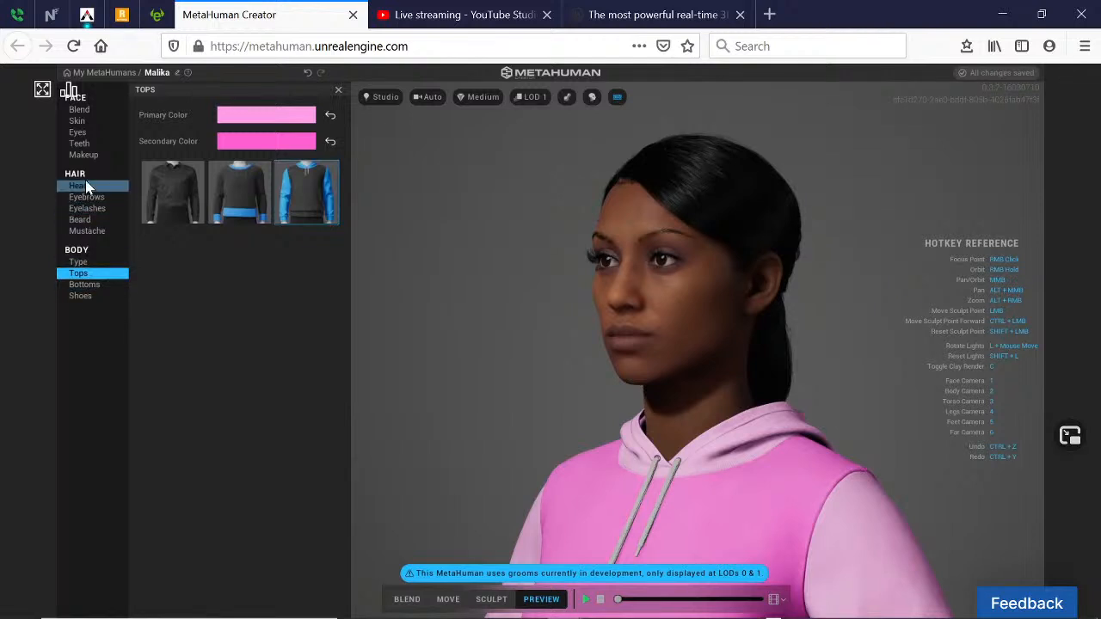
click(88, 109)
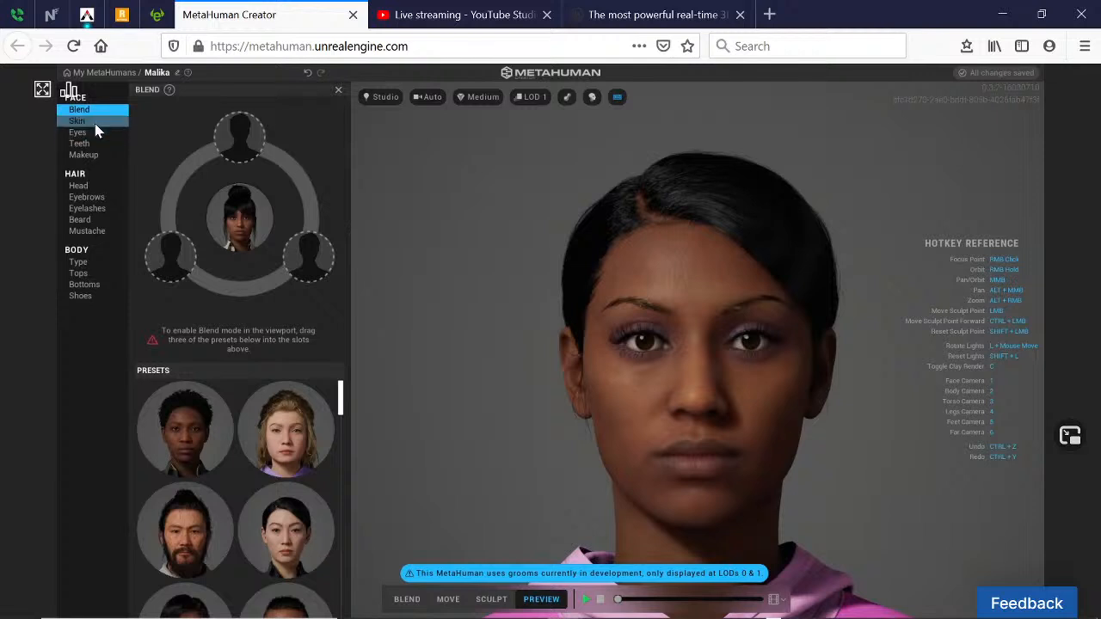
click(86, 121)
click(283, 150)
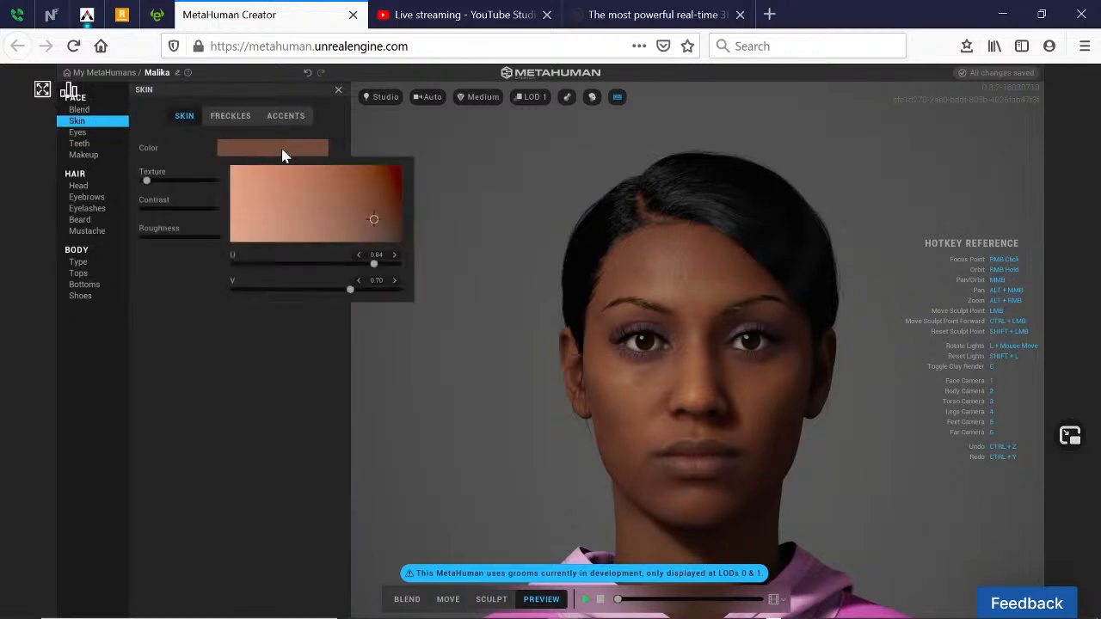
click(347, 189)
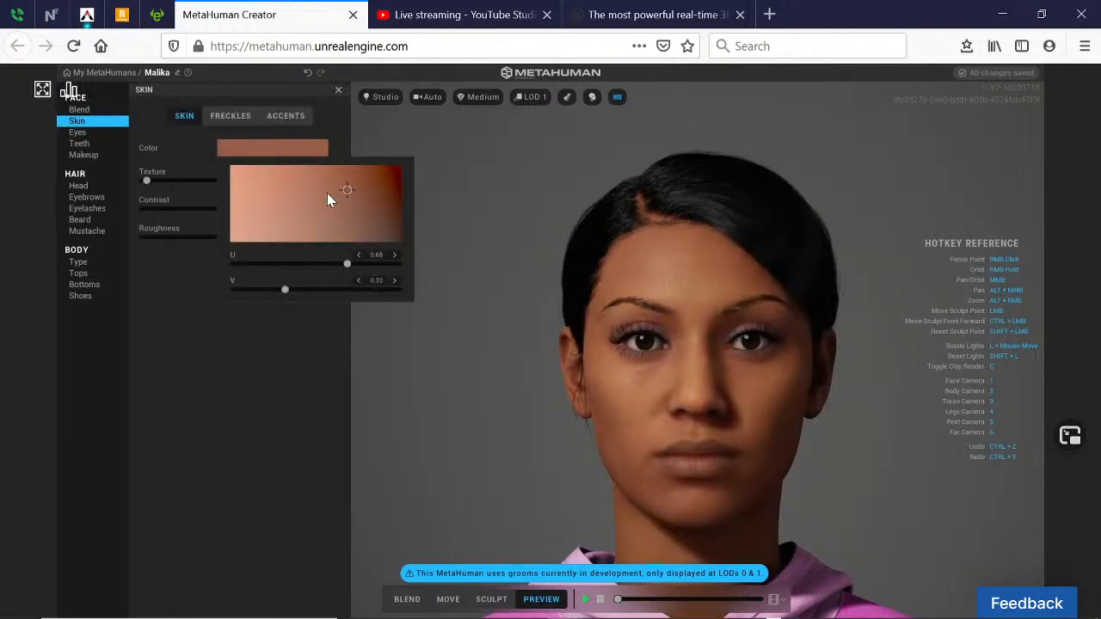
click(516, 260)
- Change the character's eyes to the blue-grey Preset 004
right_drag(585, 295, 708, 260)
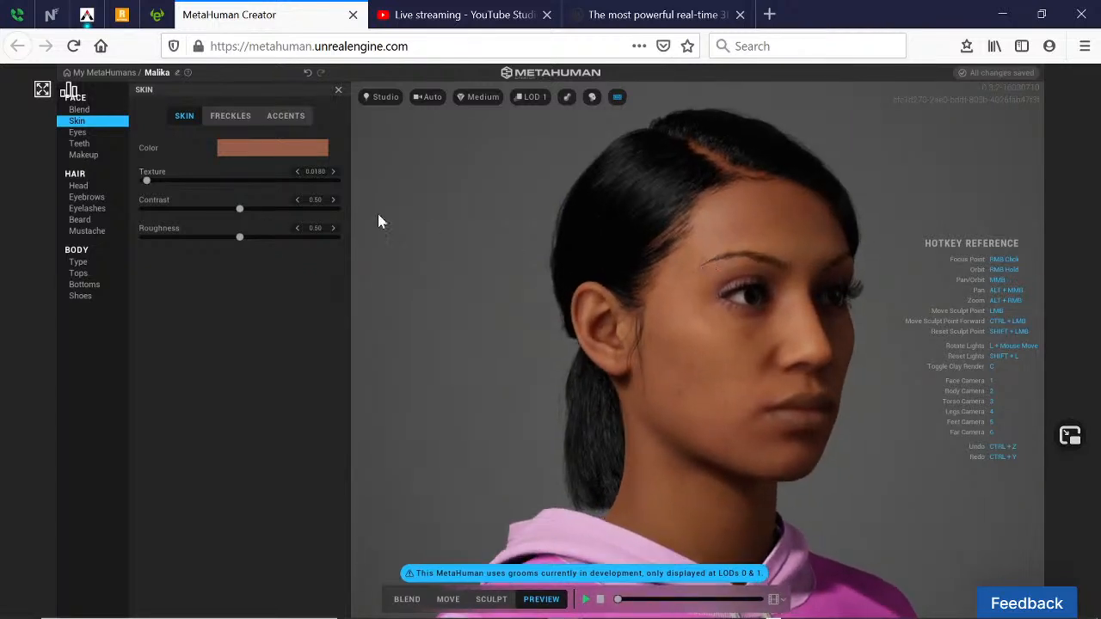
click(90, 136)
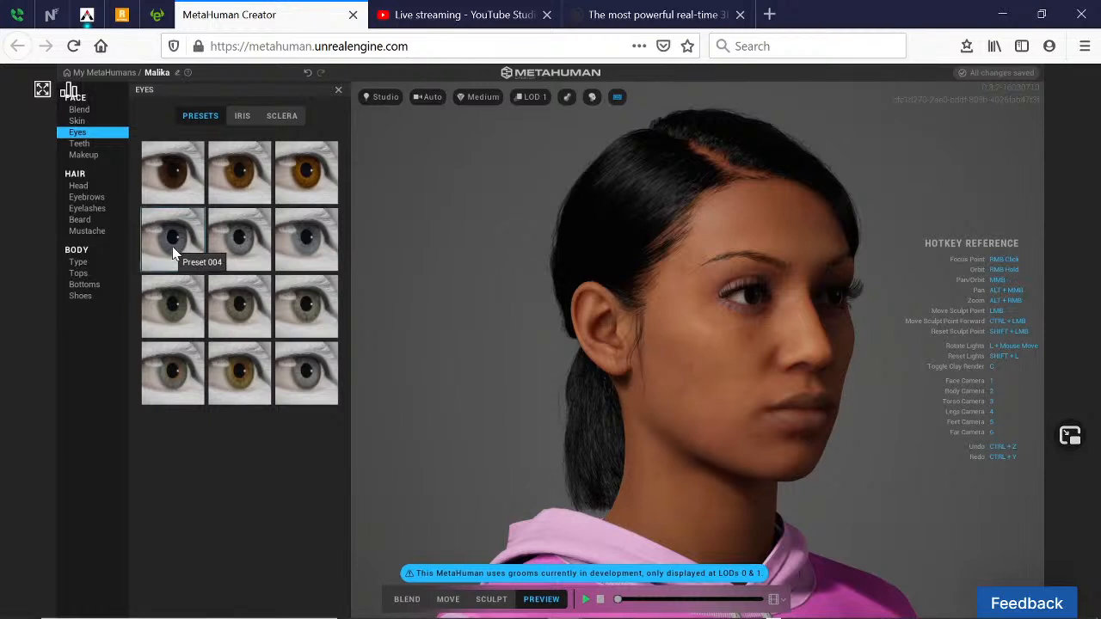
click(172, 246)
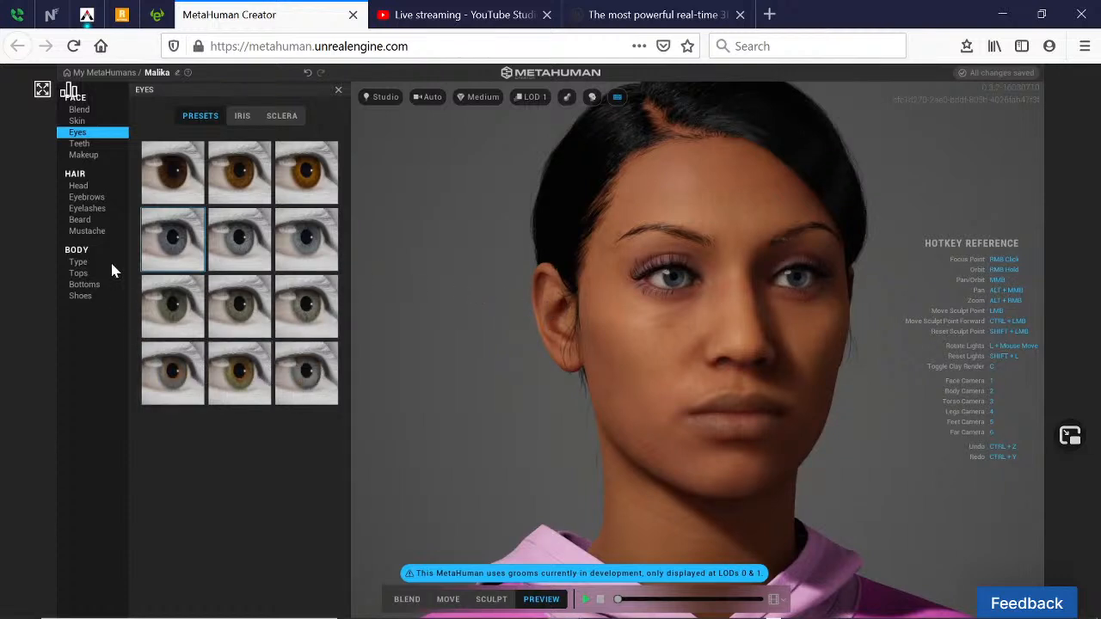
- Lighten the teeth by choosing a paler tooth color and a paler plaque color
click(89, 144)
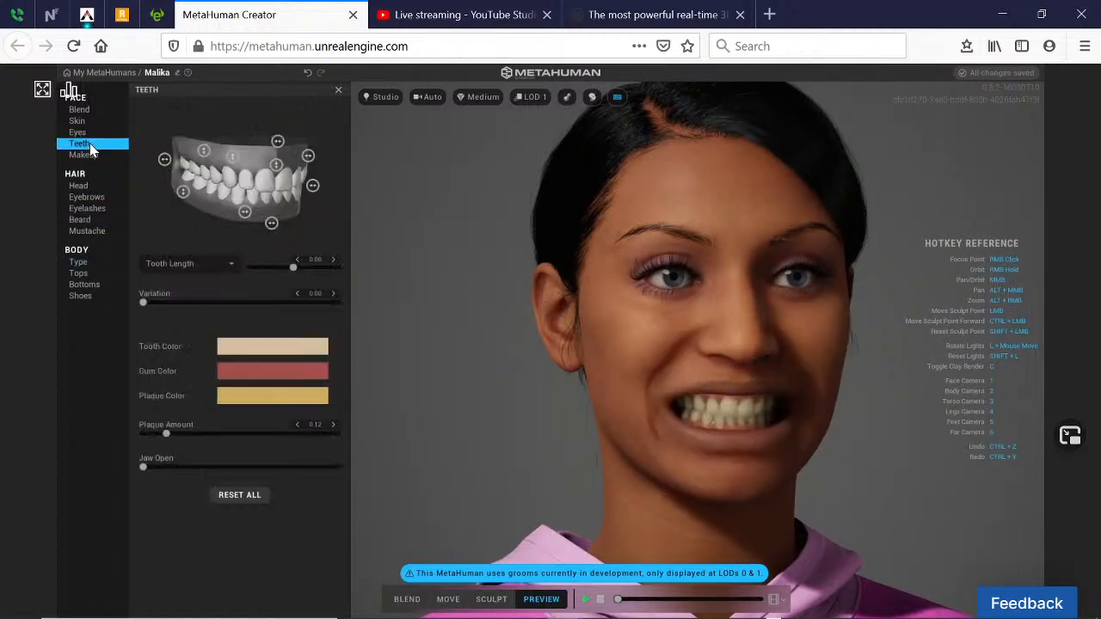
click(249, 345)
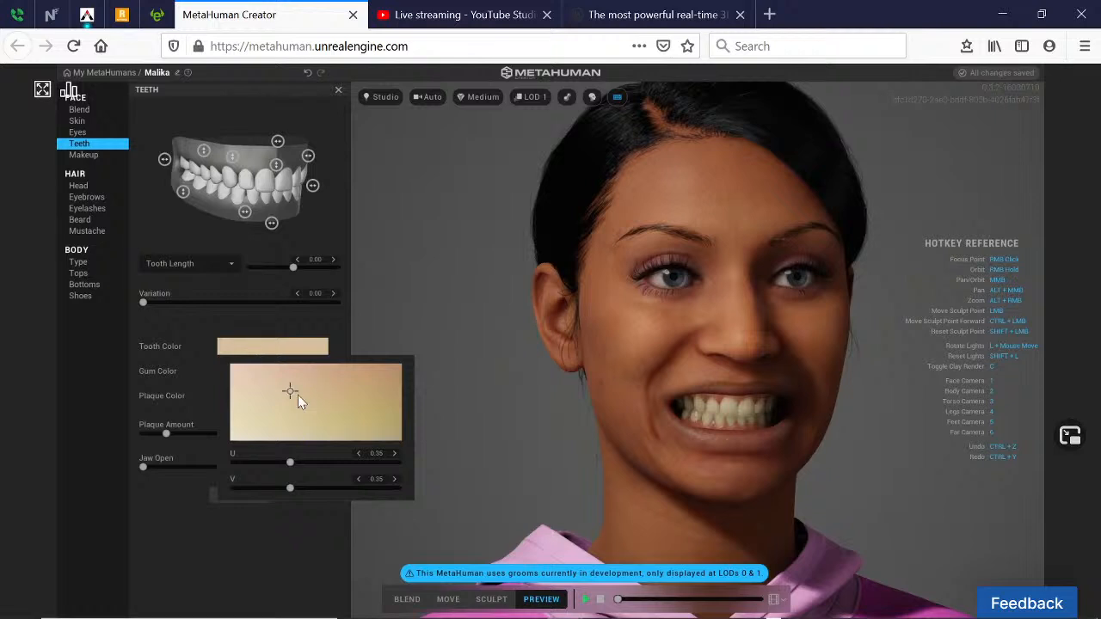
click(253, 373)
click(424, 308)
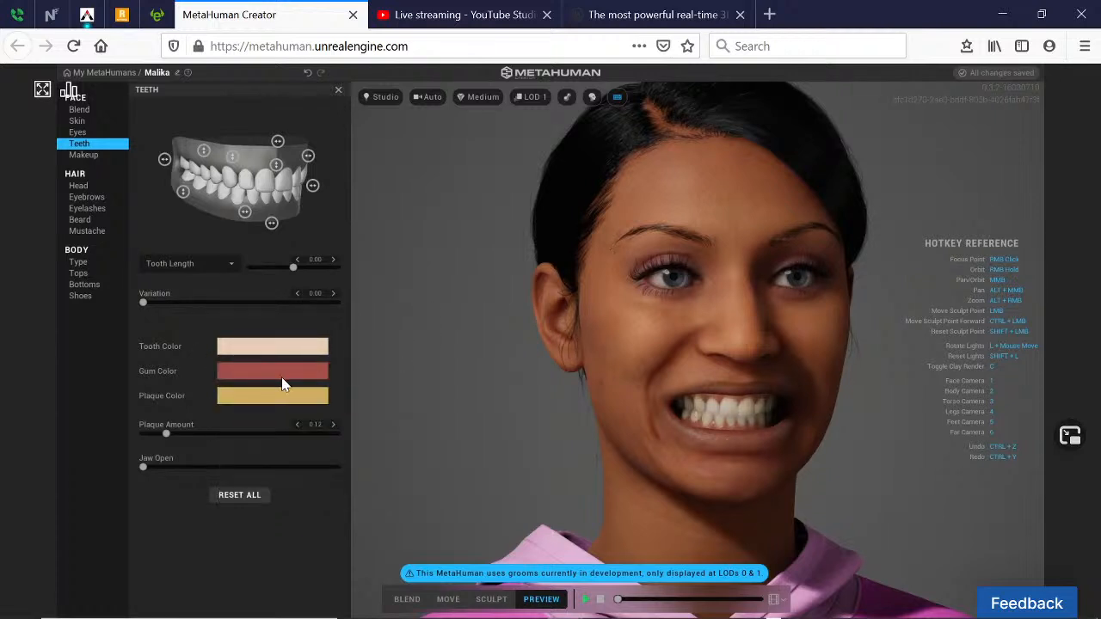
click(278, 401)
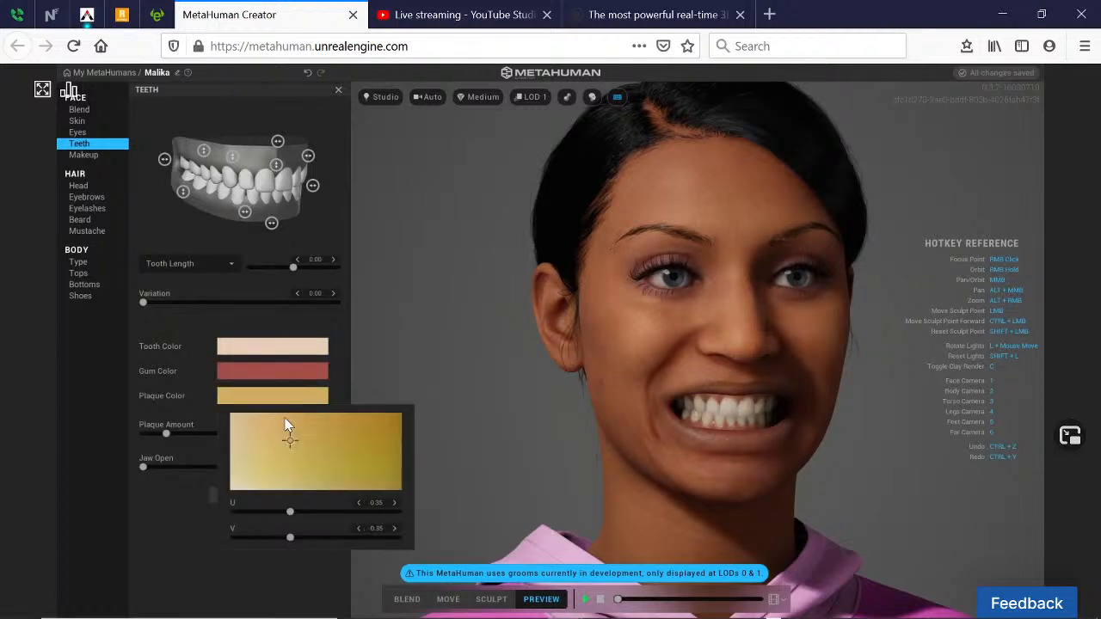
click(288, 422)
click(462, 279)
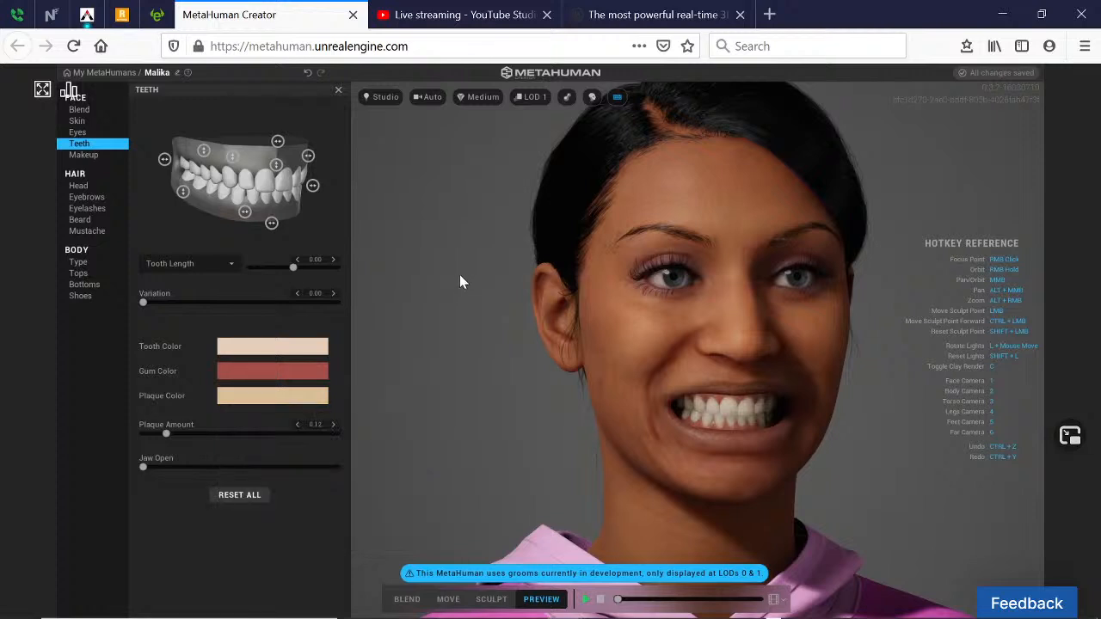
- Apply the Dramatic Smudge eye makeup style to the character and check it up close
click(83, 159)
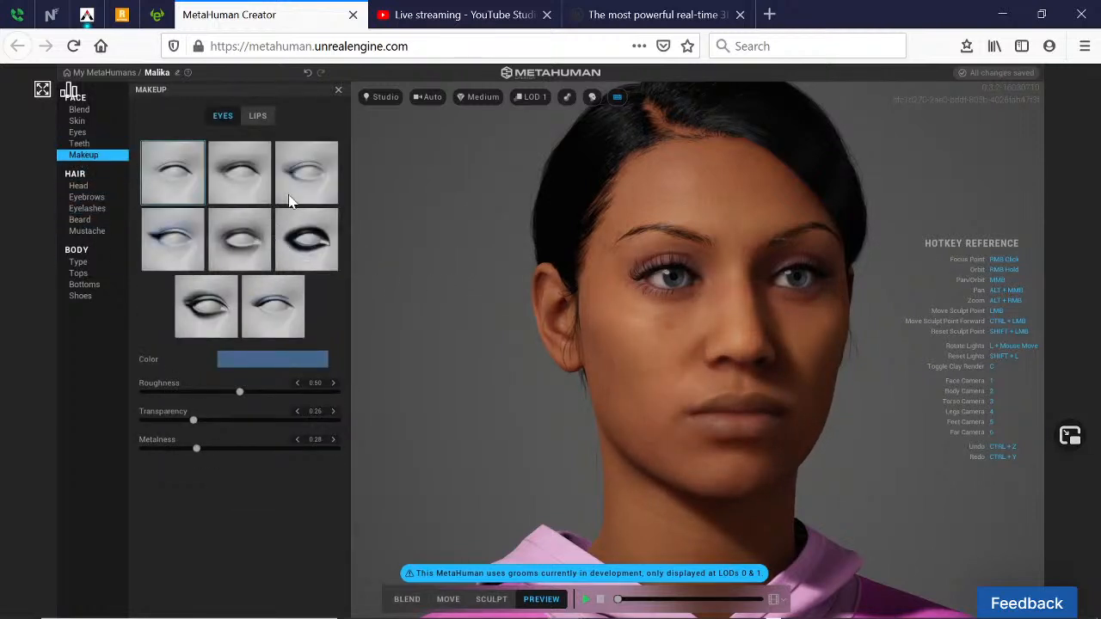
click(291, 249)
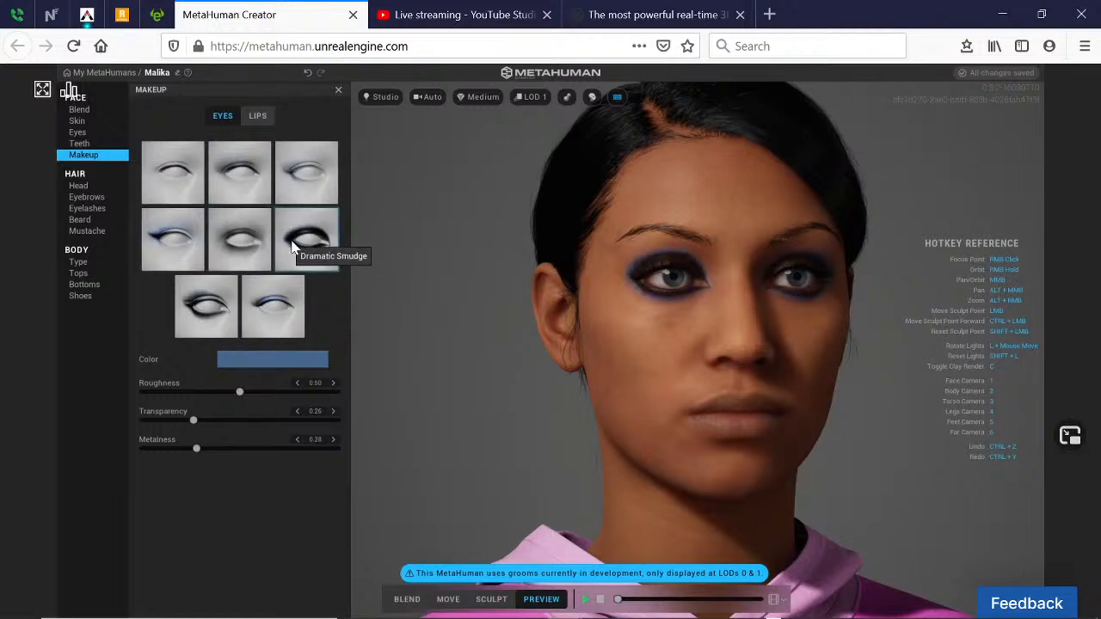
scroll(542, 366, down, 3)
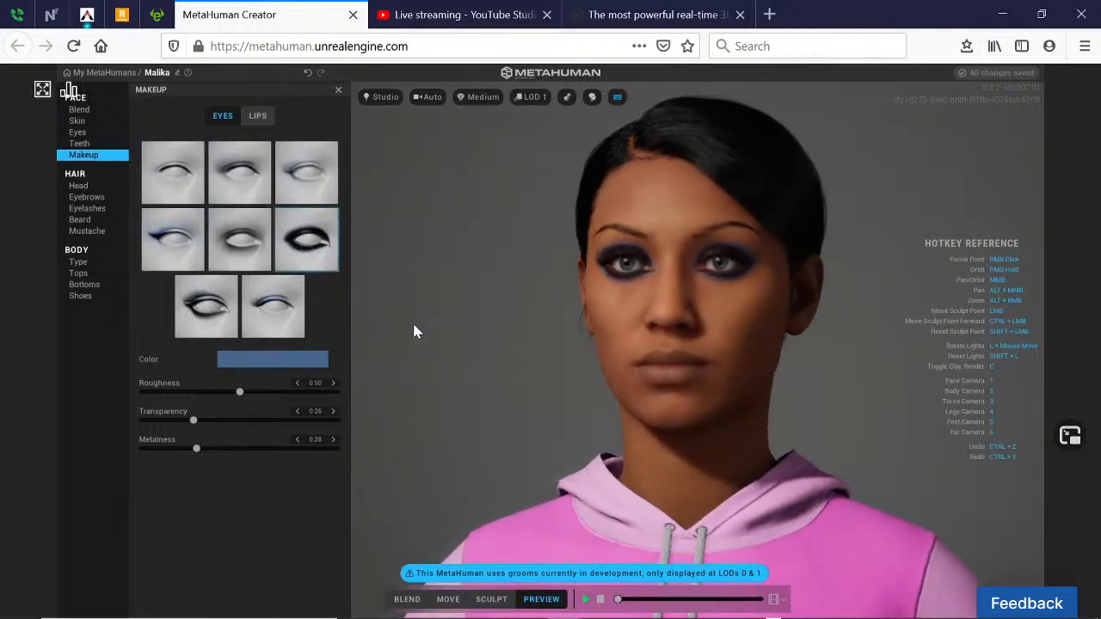
scroll(624, 267, down, 3)
scroll(612, 247, up, 5)
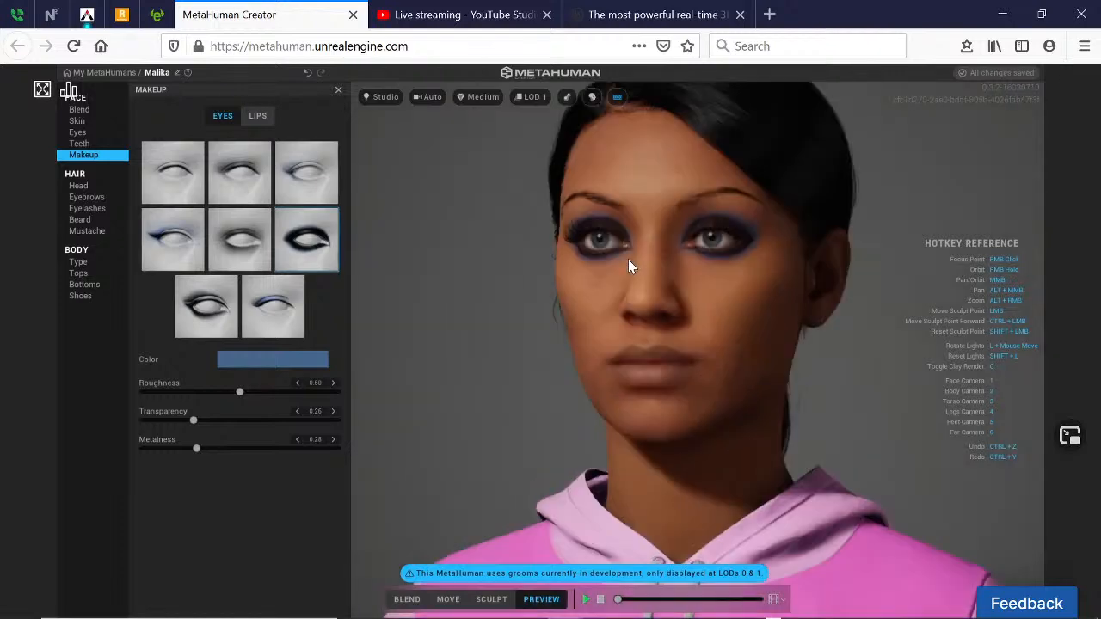
scroll(647, 251, up, 2)
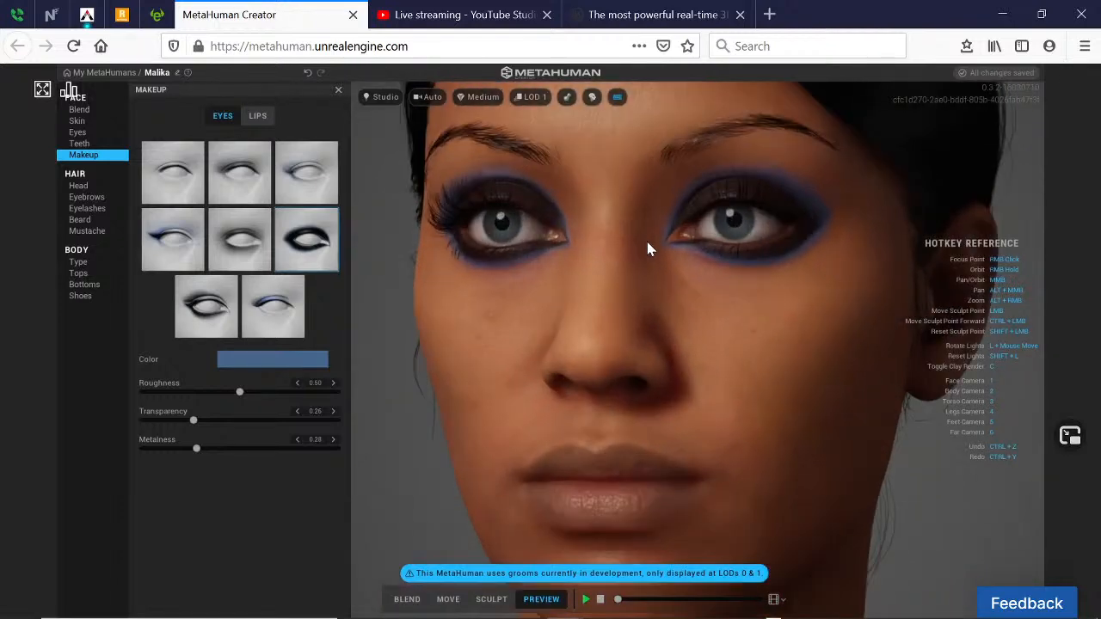
scroll(645, 228, up, 3)
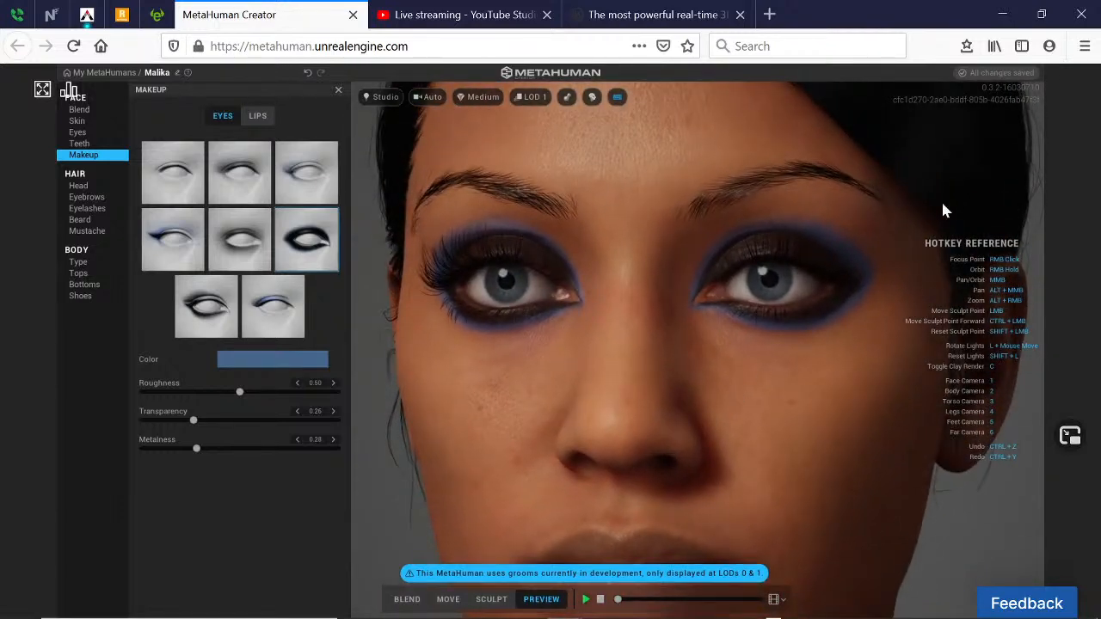
- Bring up the YouTube live chat window to read the viewer comments, and minimize it again
mouse_move(564, 602)
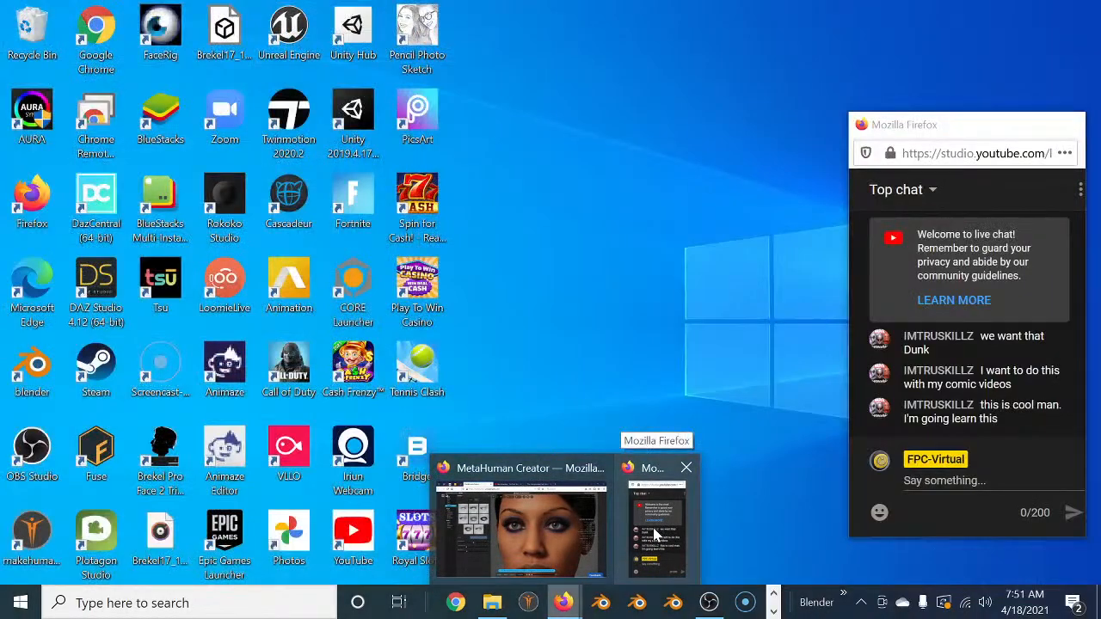
click(655, 535)
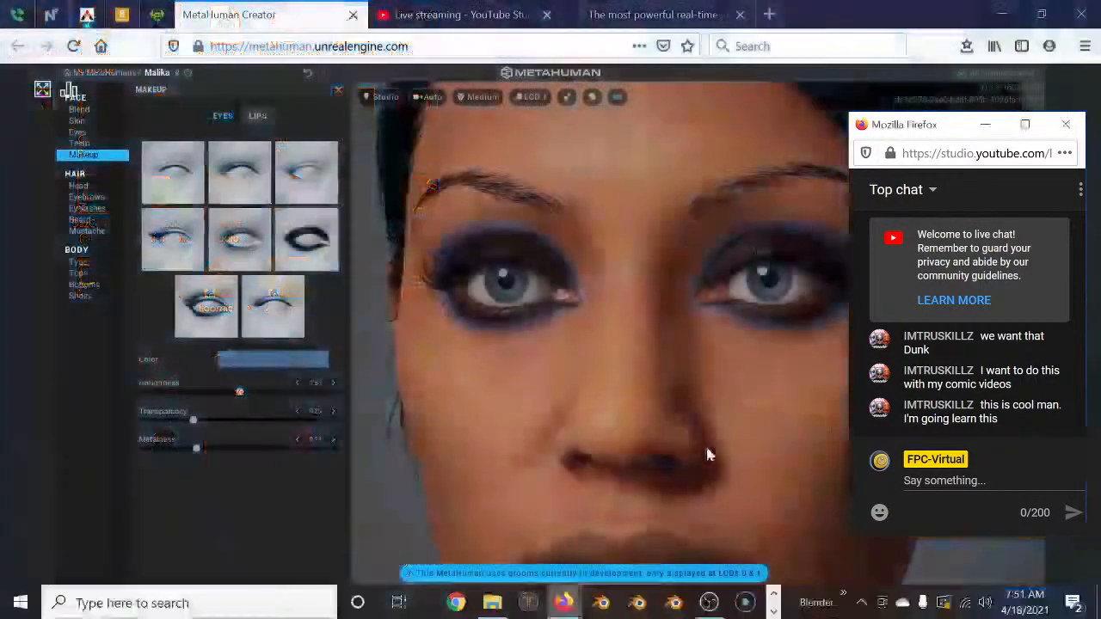
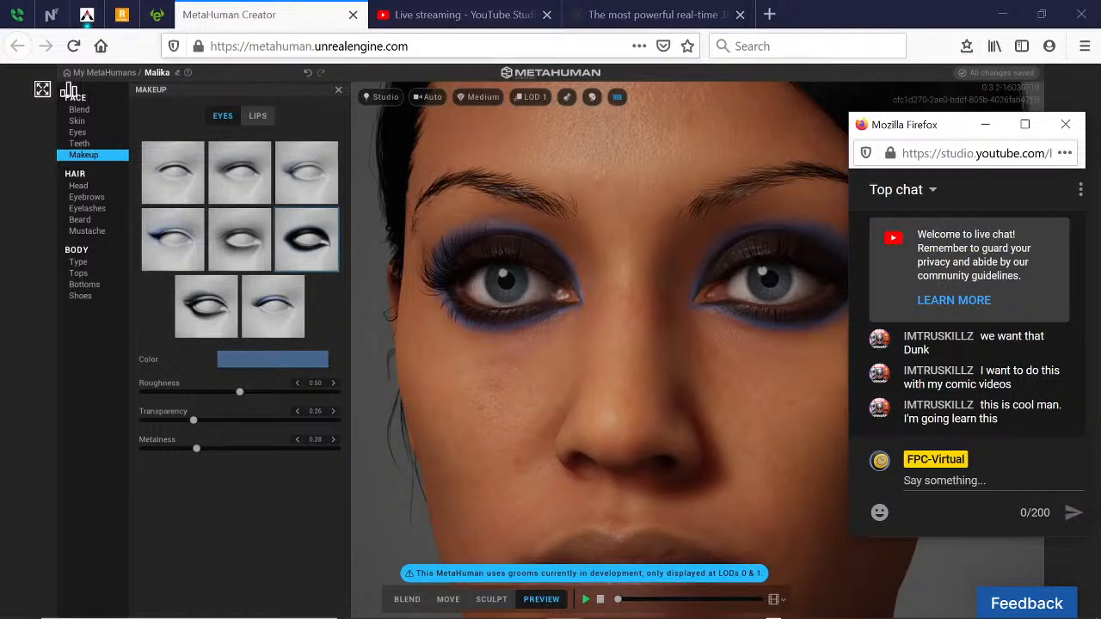
click(987, 127)
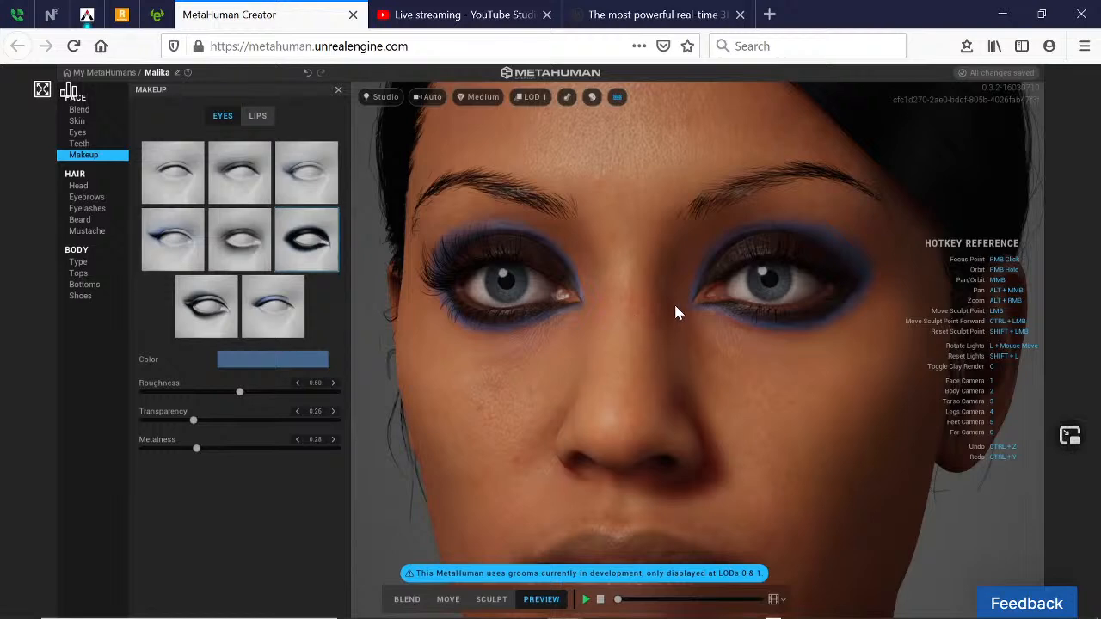
- Examine the eye makeup on the face from the front, both three-quarter sides and the profile
scroll(673, 304, down, 3)
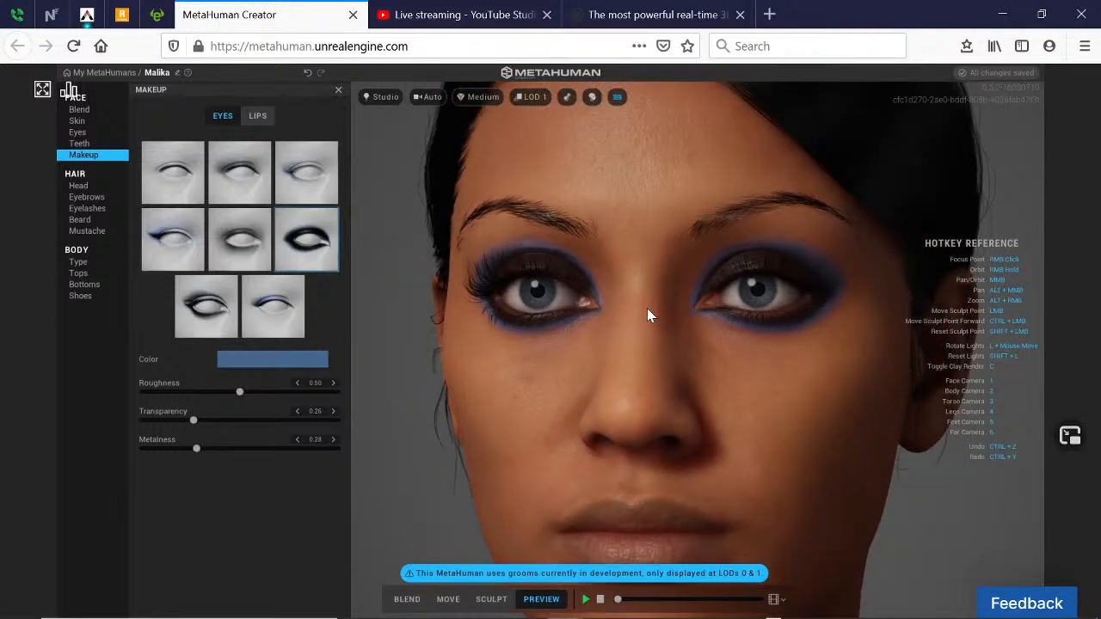
scroll(647, 308, down, 3)
right_drag(737, 333, 616, 330)
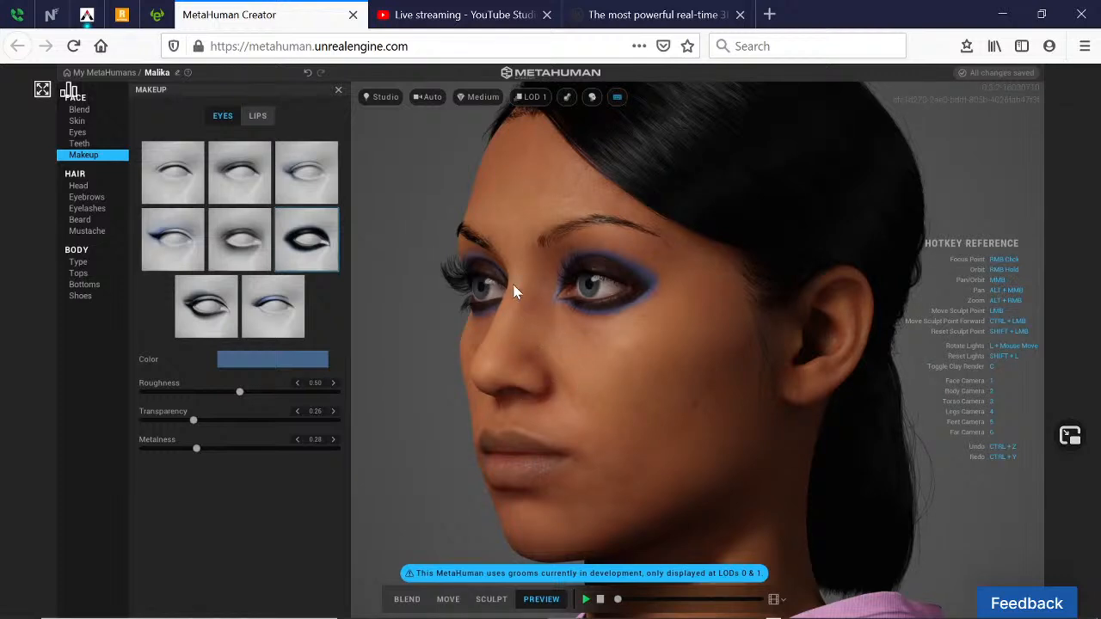
right_drag(542, 310, 794, 319)
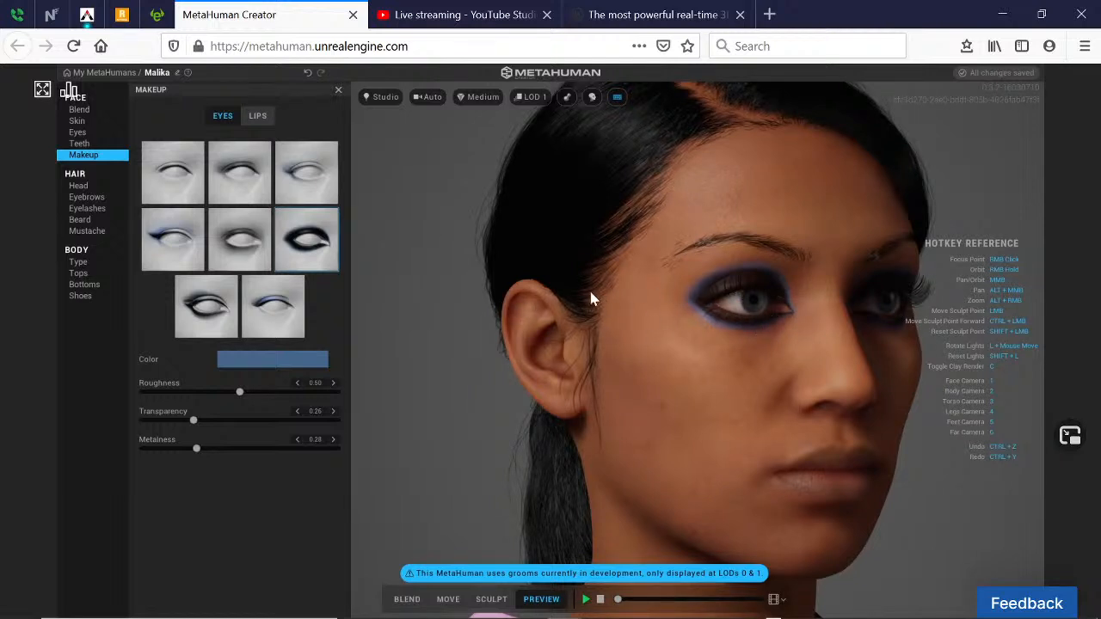
right_drag(800, 300, 584, 304)
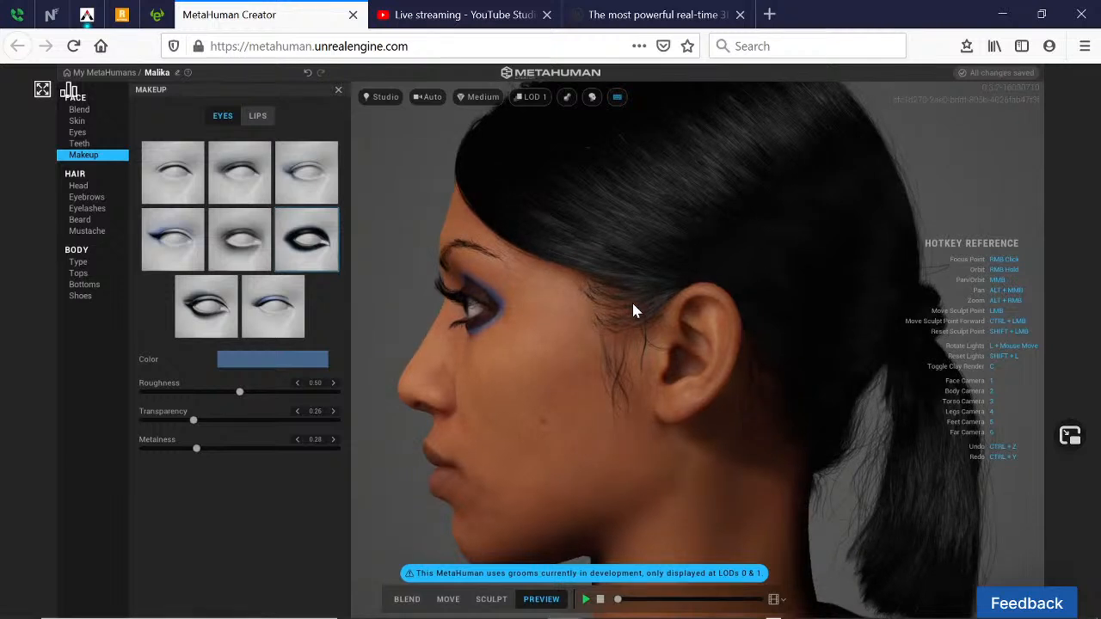
right_drag(546, 334, 617, 334)
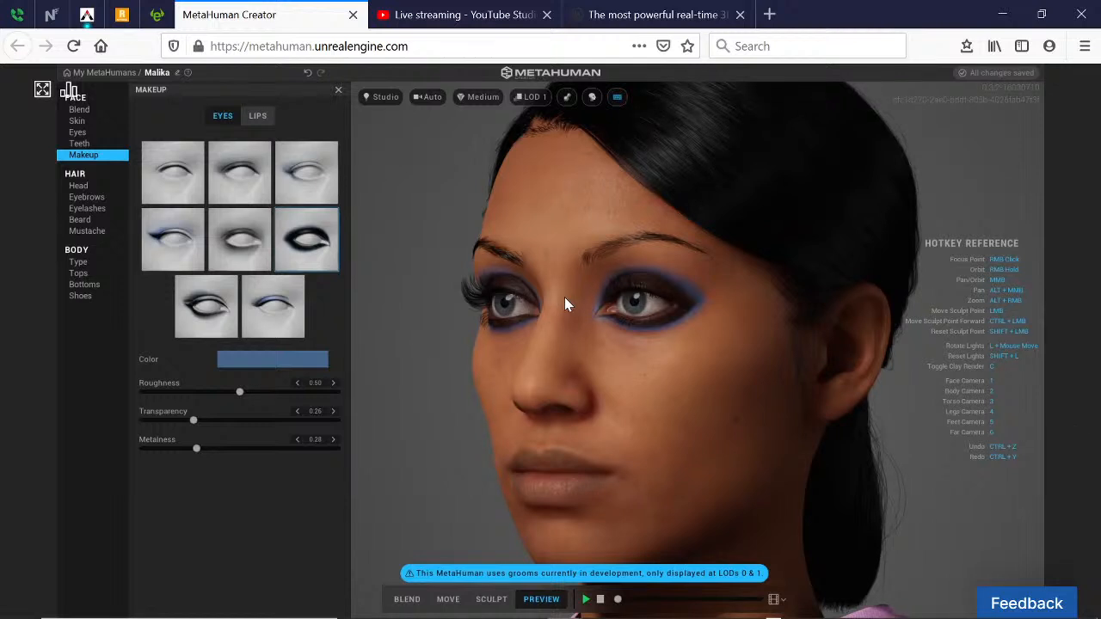
scroll(590, 279, up, 2)
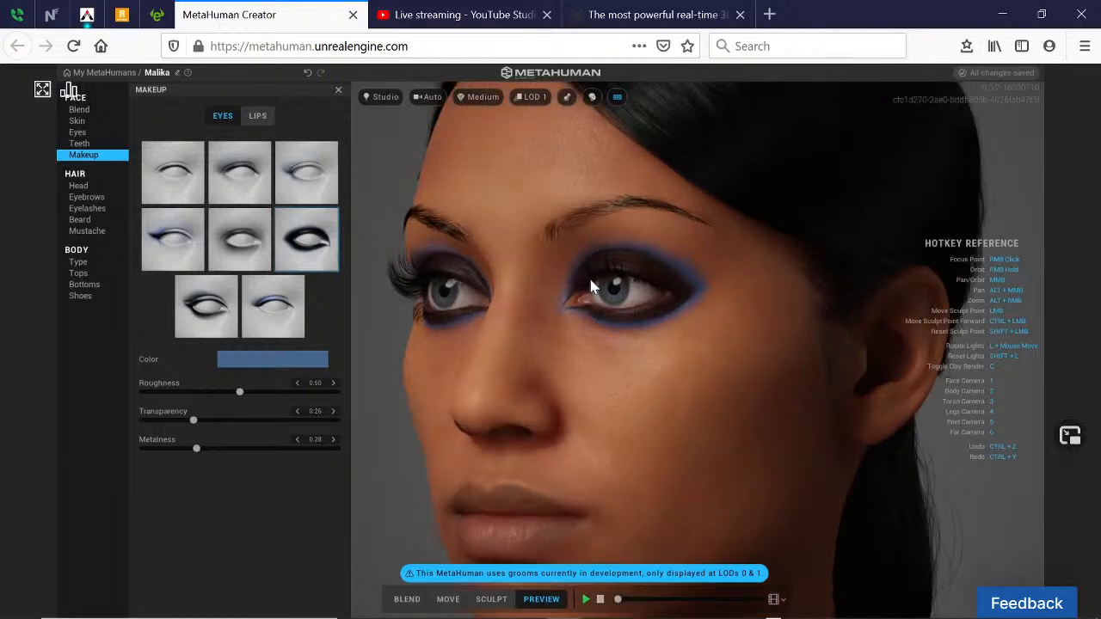
right_drag(532, 302, 567, 302)
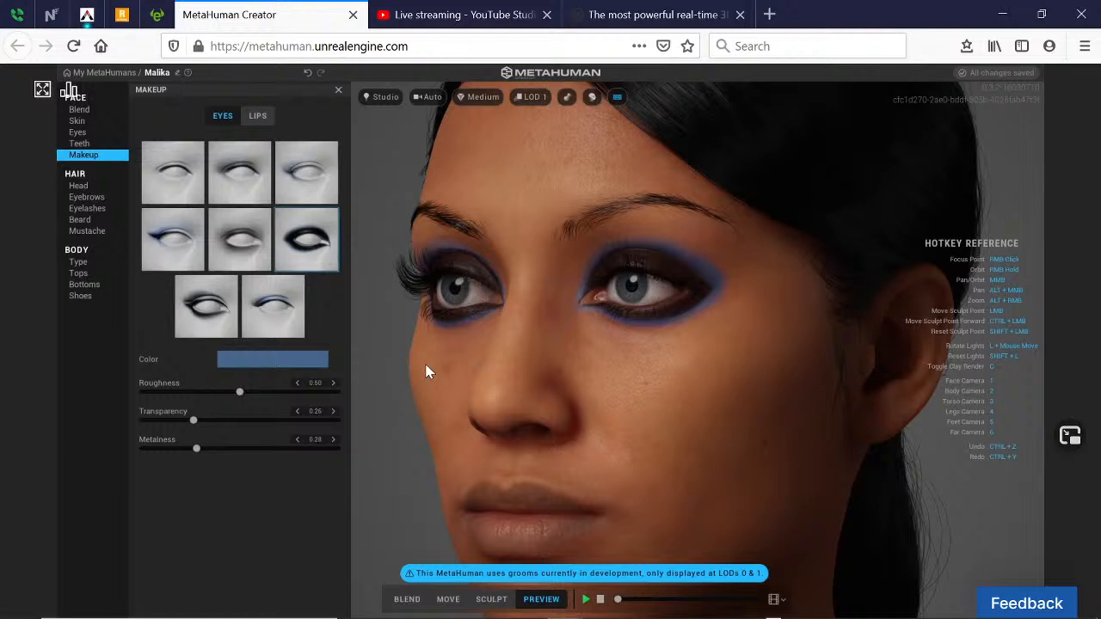
right_drag(430, 372, 600, 343)
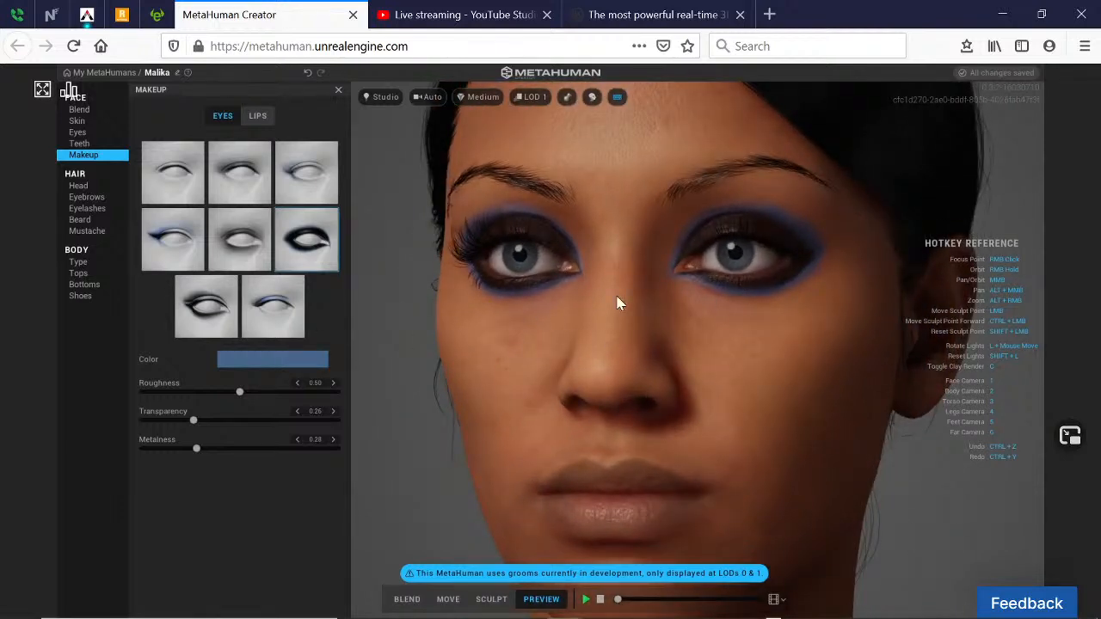
key(3)
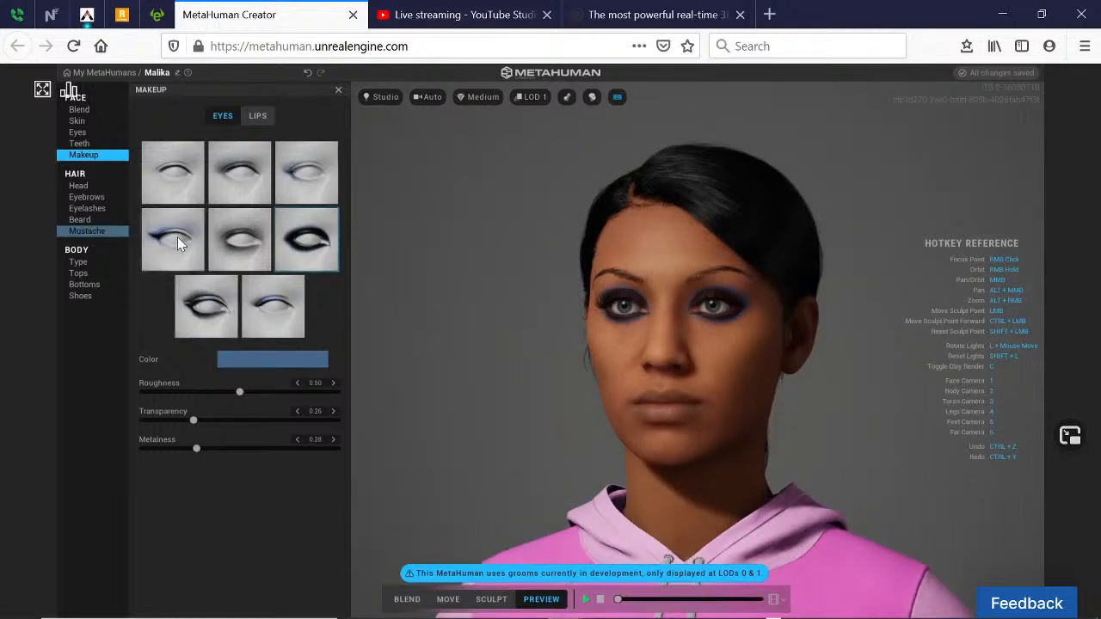
- Compare the lip makeup styles and apply the middle one in red to the character's lips
click(265, 117)
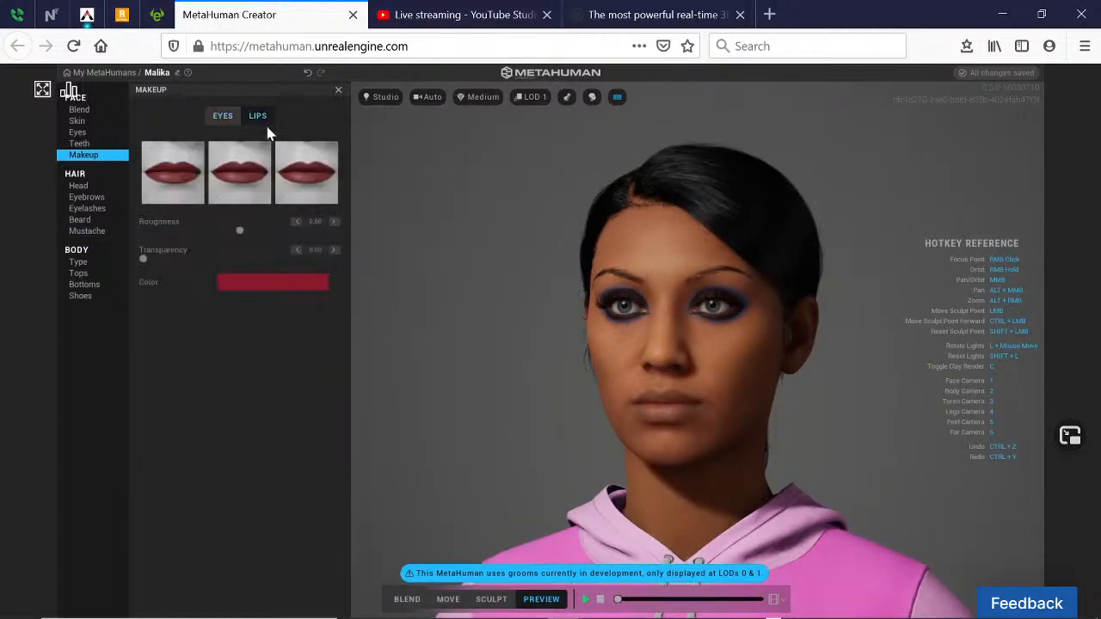
click(300, 181)
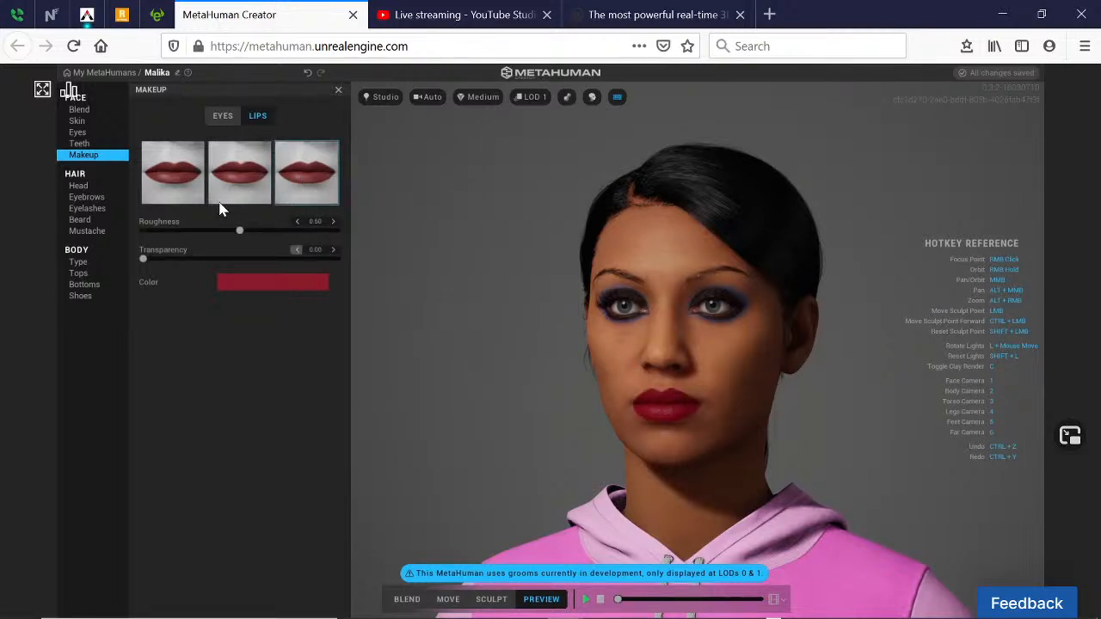
click(167, 170)
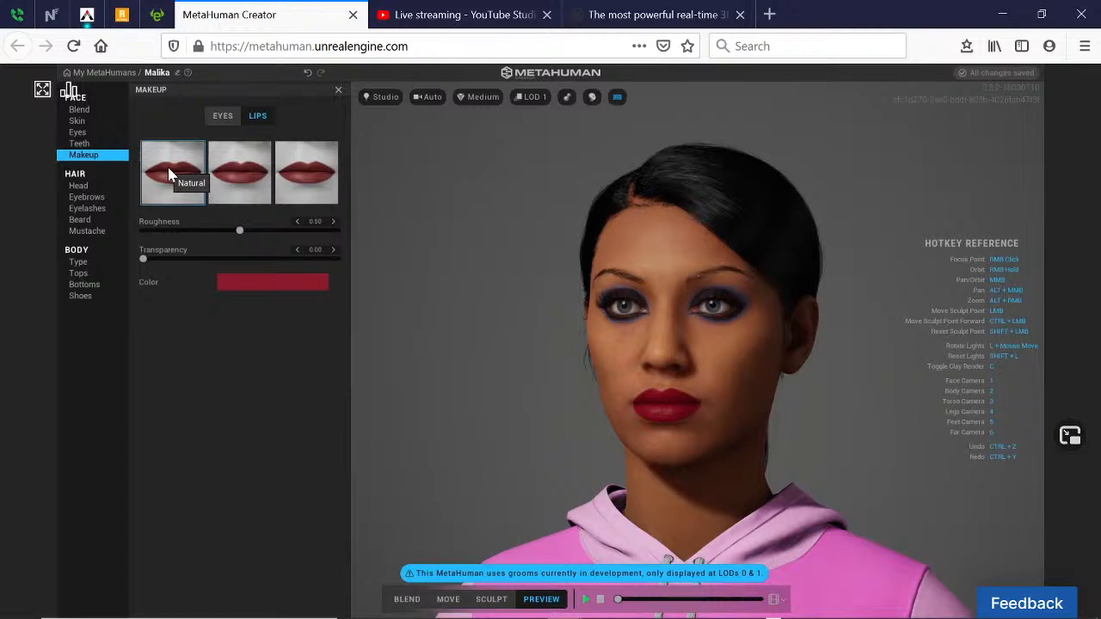
click(277, 199)
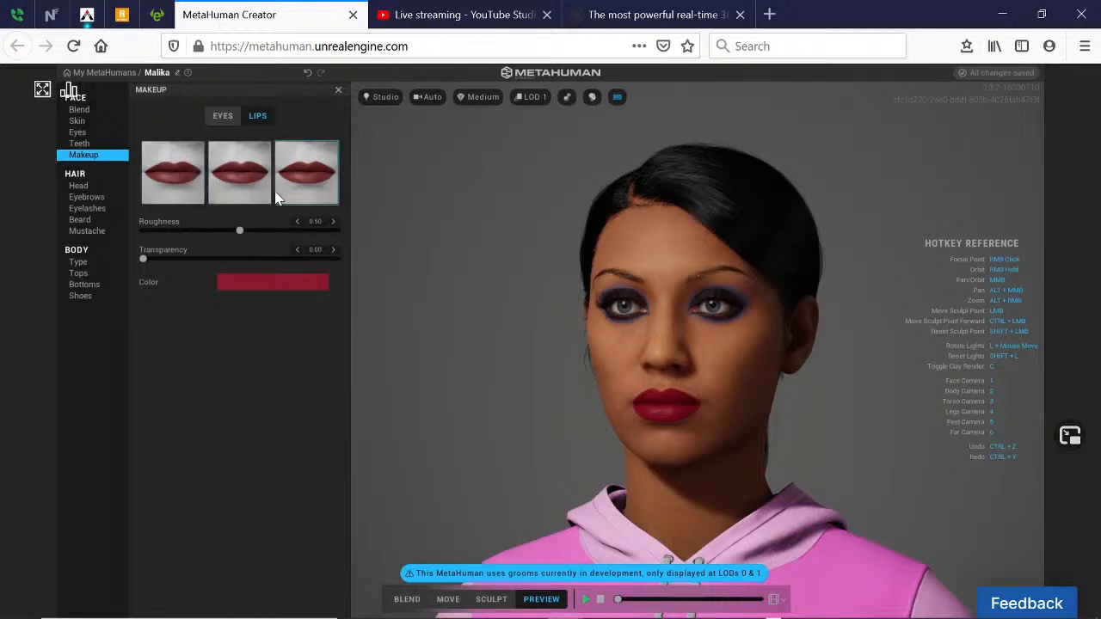
click(240, 195)
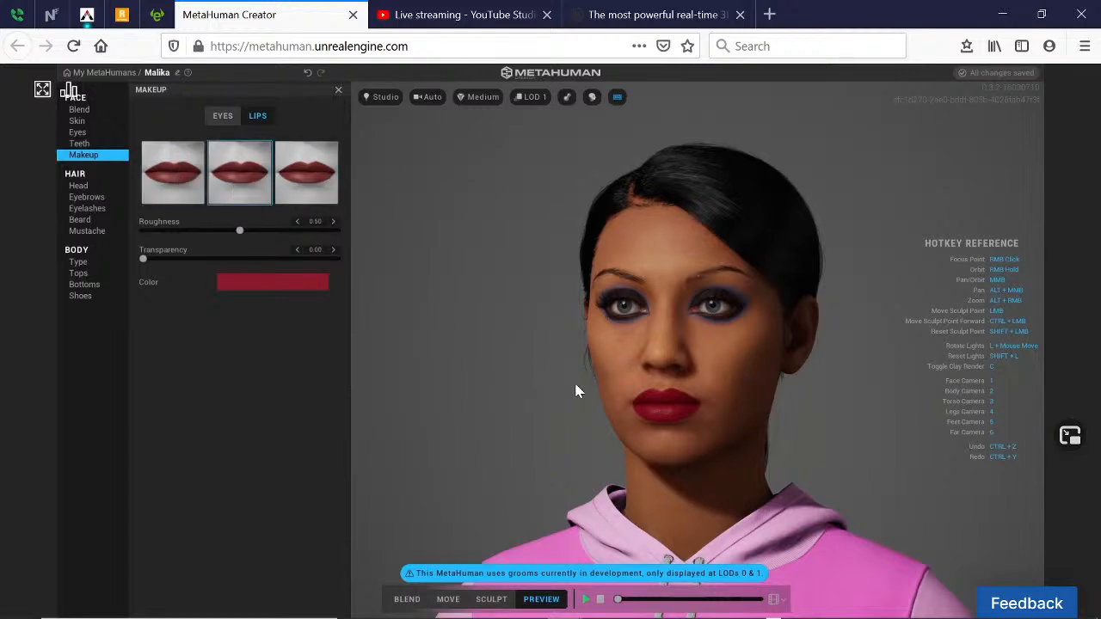
right_drag(578, 392, 656, 390)
scroll(651, 386, up, 5)
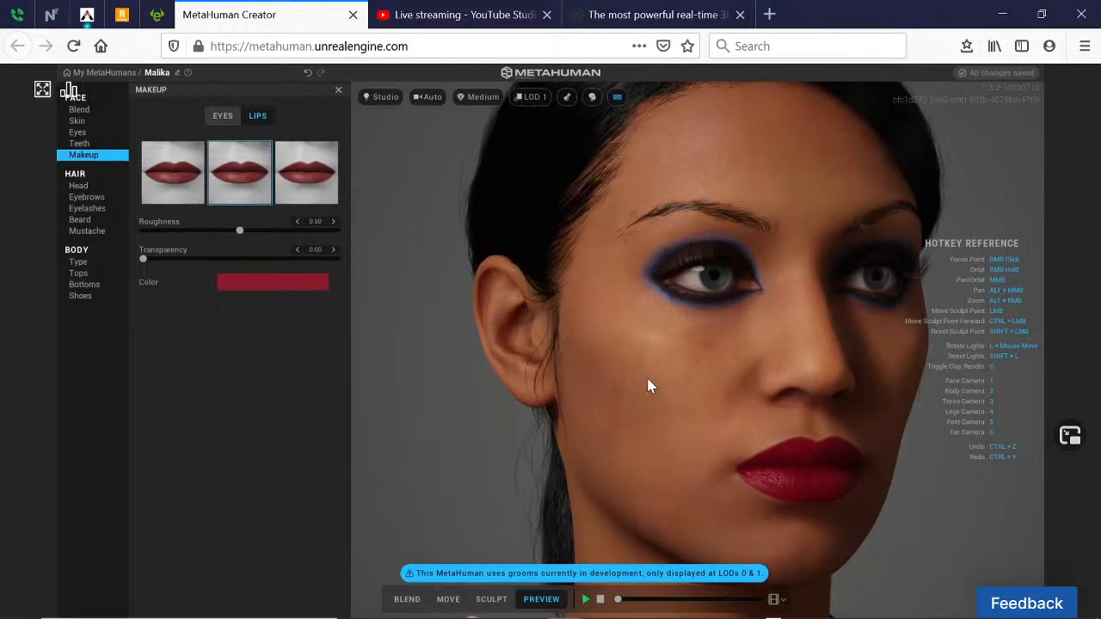
middle_drag(648, 385, 642, 319)
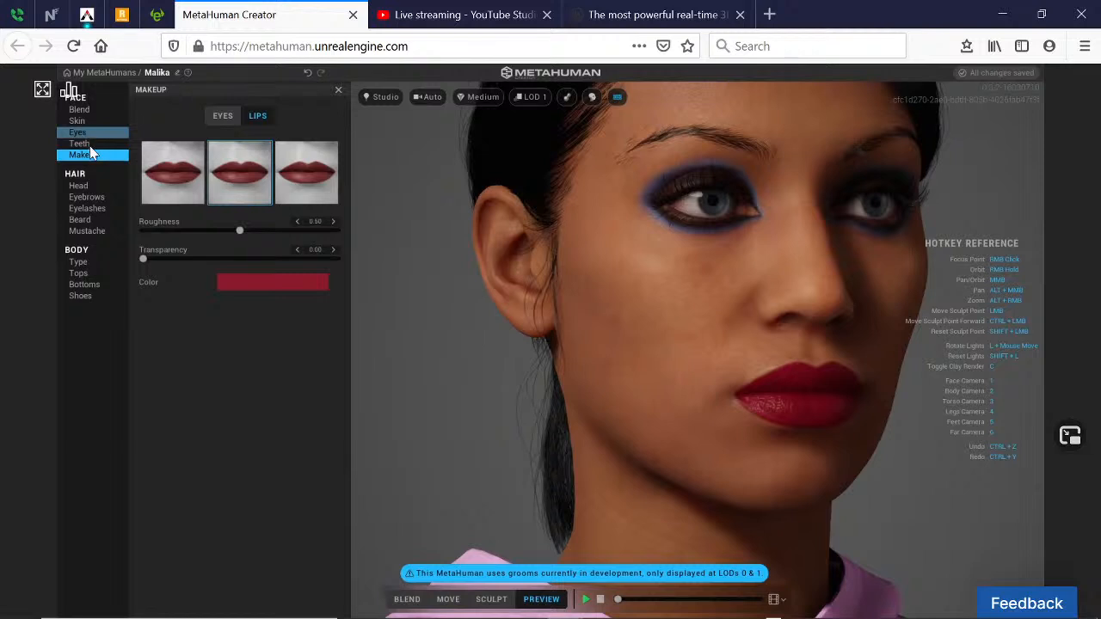
- Place the blonde woman preset in the lower-right face blend slot and a dark-haired woman preset in the lower-left slot
click(86, 111)
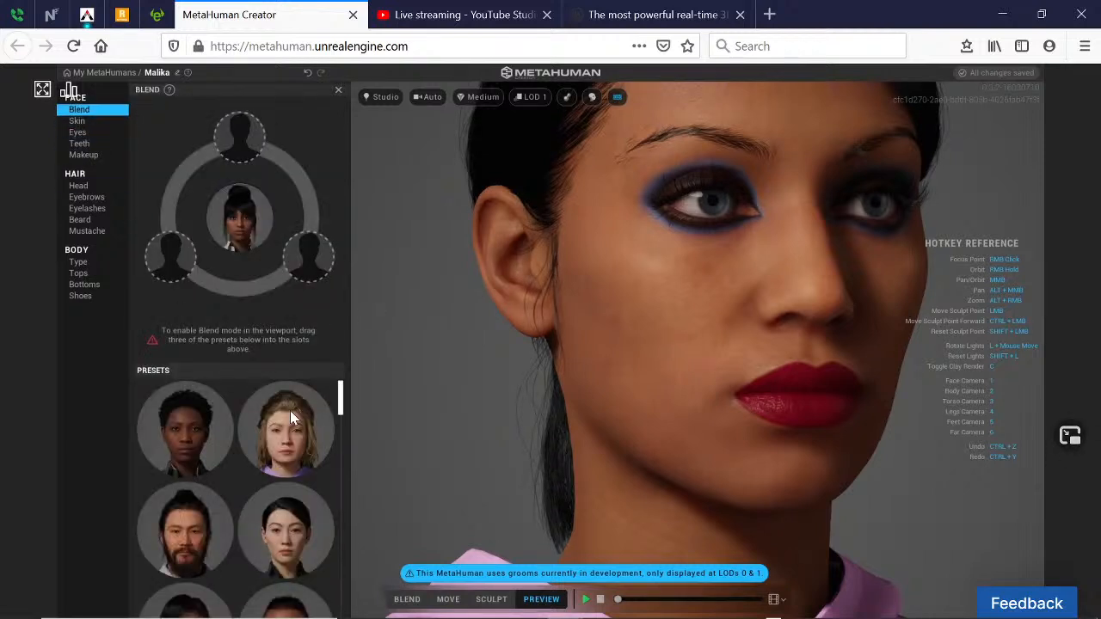
drag(292, 442, 312, 268)
scroll(304, 422, down, 2)
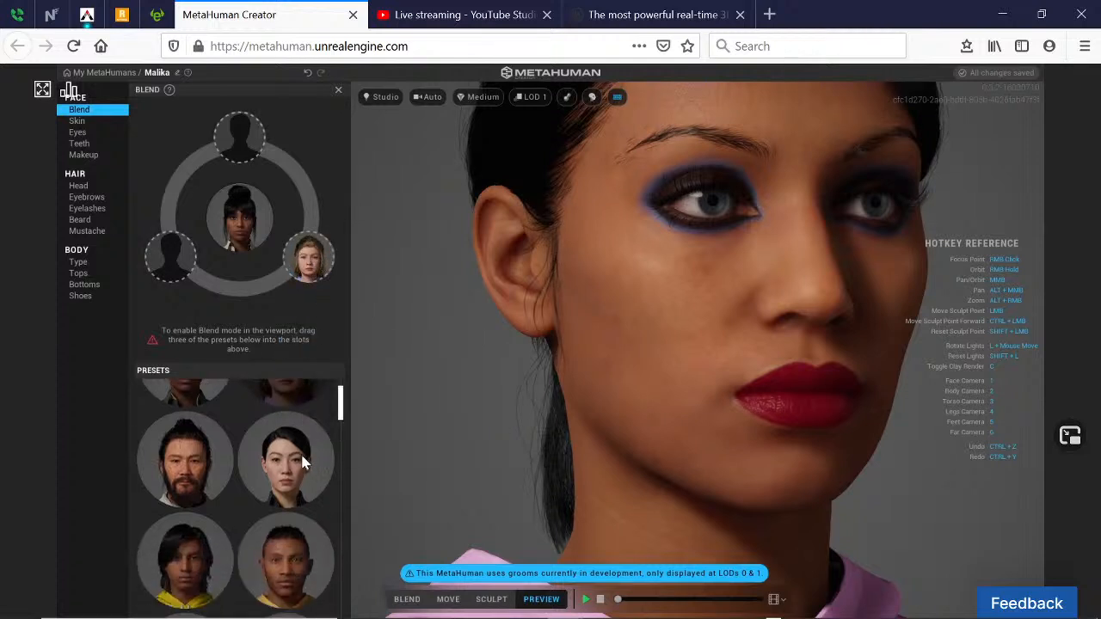
scroll(291, 469, down, 3)
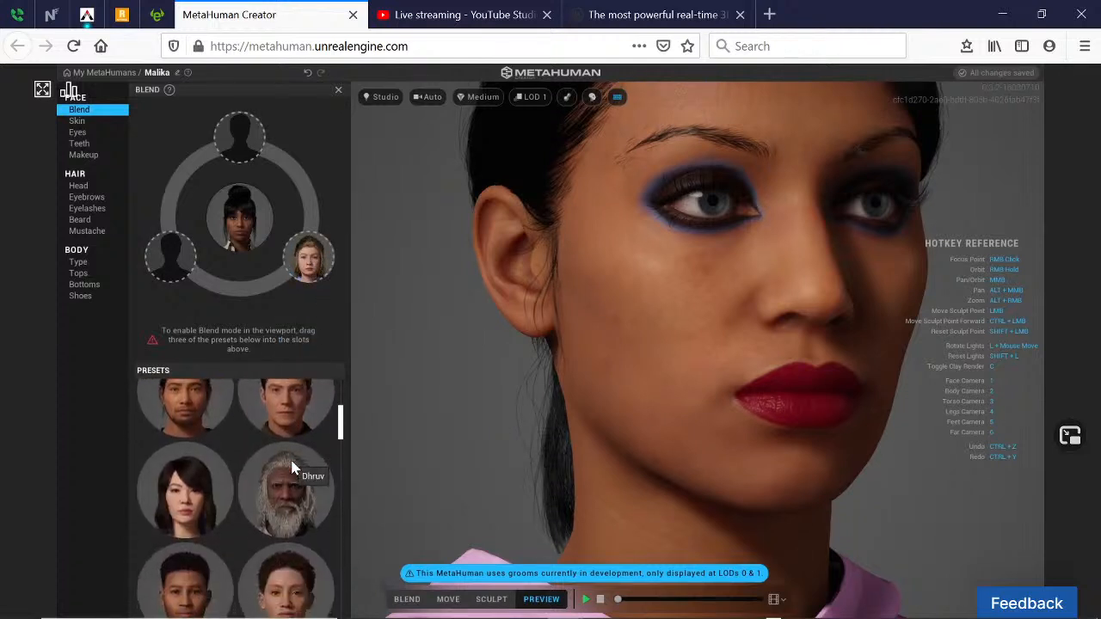
scroll(271, 478, down, 5)
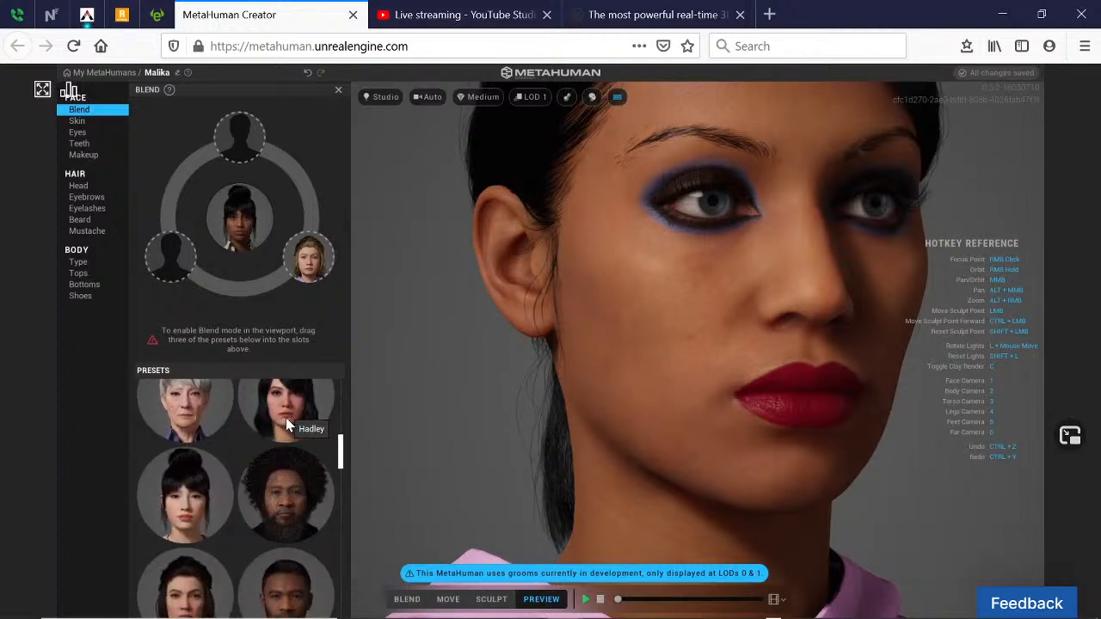
scroll(285, 419, down, 3)
scroll(287, 434, up, 2)
scroll(284, 436, down, 4)
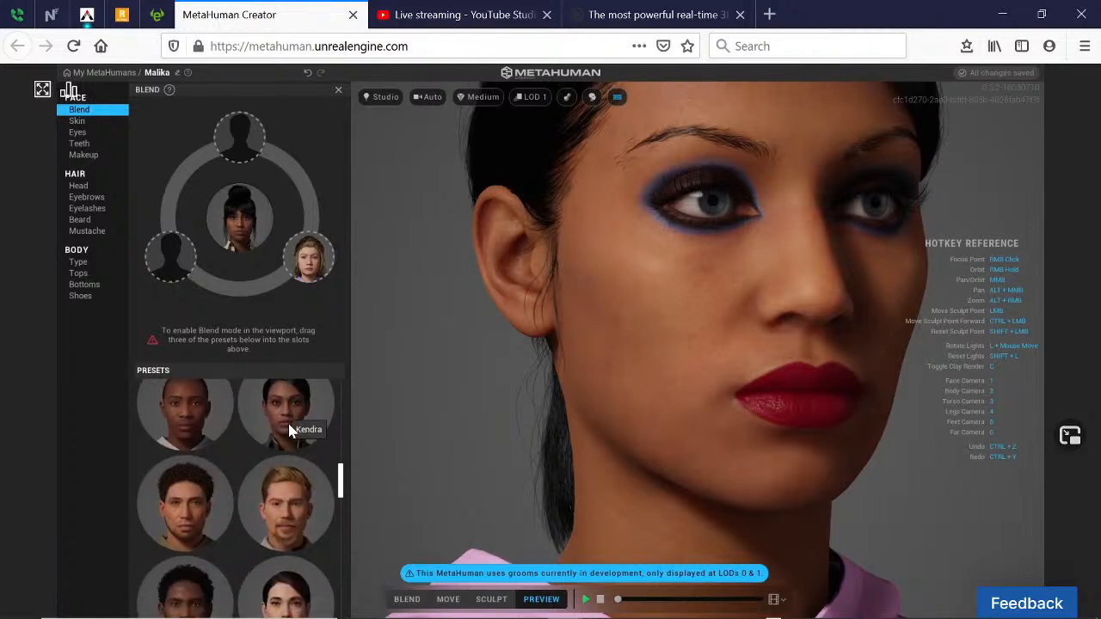
scroll(291, 422, down, 2)
scroll(290, 434, down, 2)
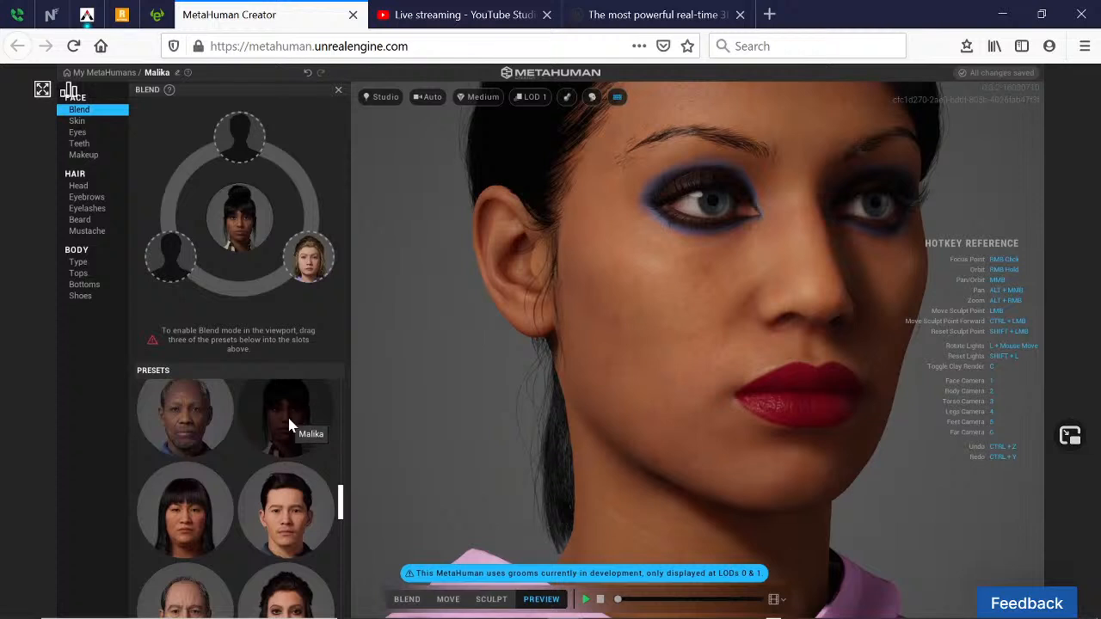
scroll(291, 430, down, 4)
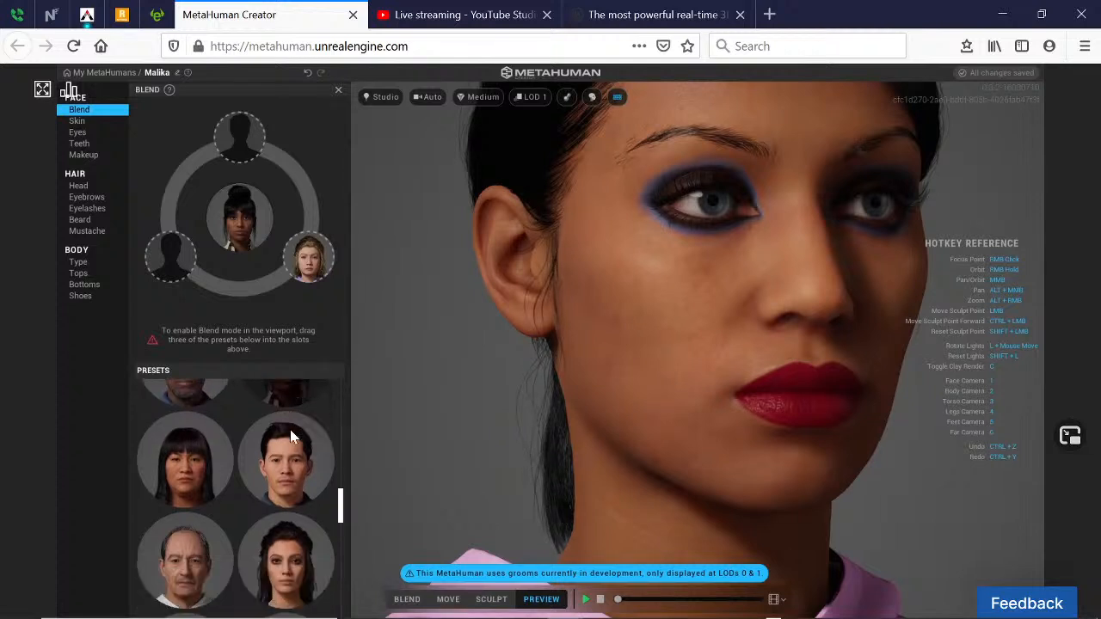
drag(294, 421, 172, 262)
- Place the preset of the woman with dark hair and bangs in the top face blend slot
scroll(254, 476, down, 2)
scroll(254, 484, down, 2)
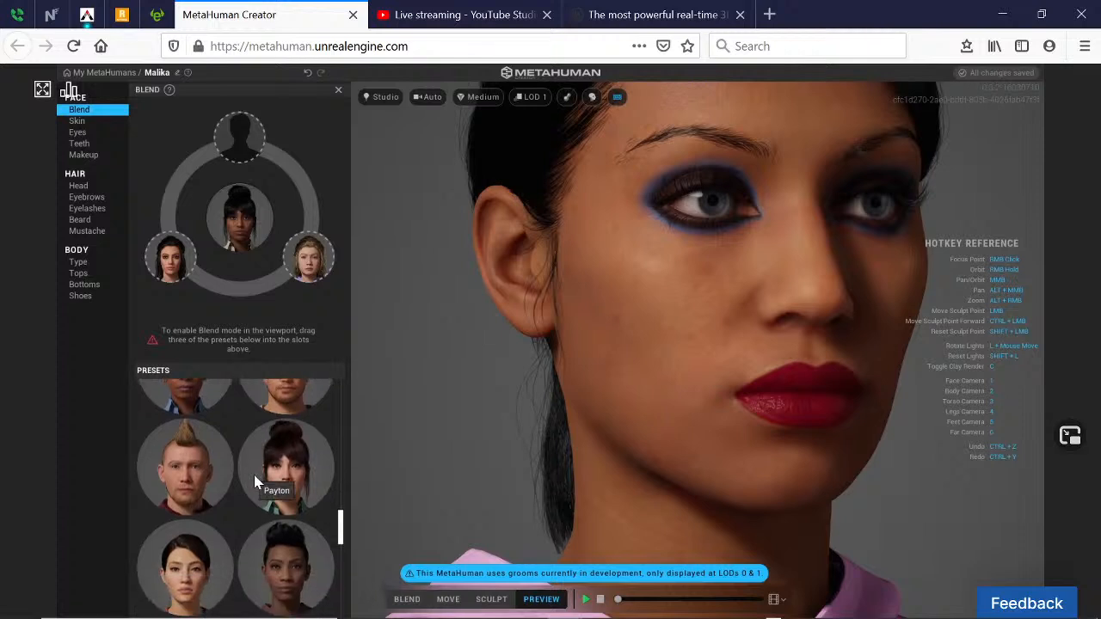
scroll(289, 484, down, 2)
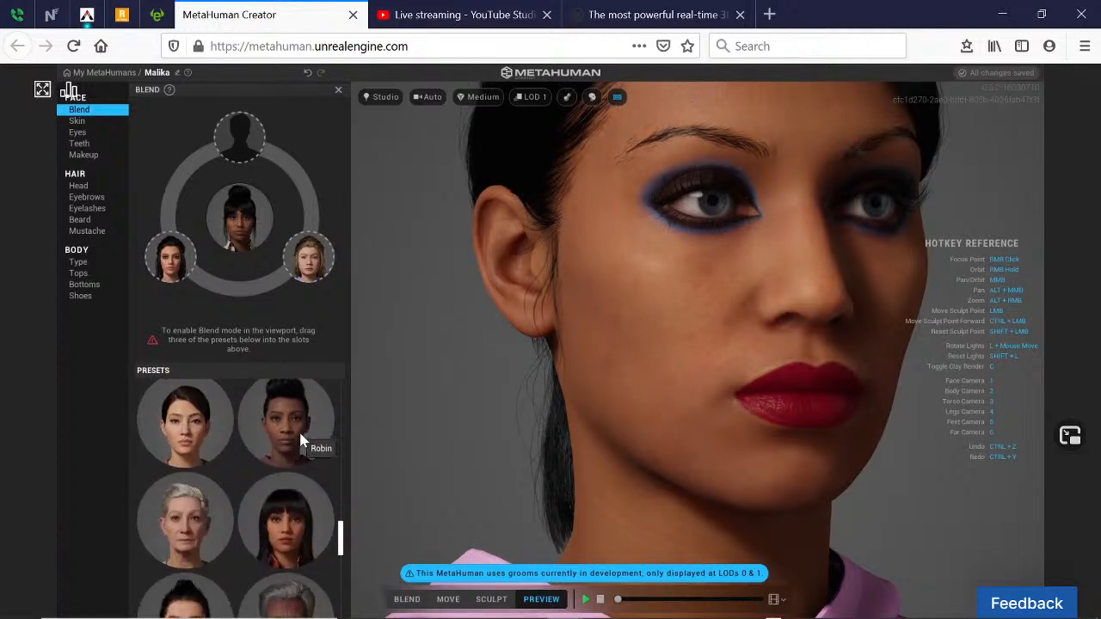
mouse_move(292, 529)
mouse_down()
mouse_move(274, 193)
mouse_move(240, 138)
mouse_up()
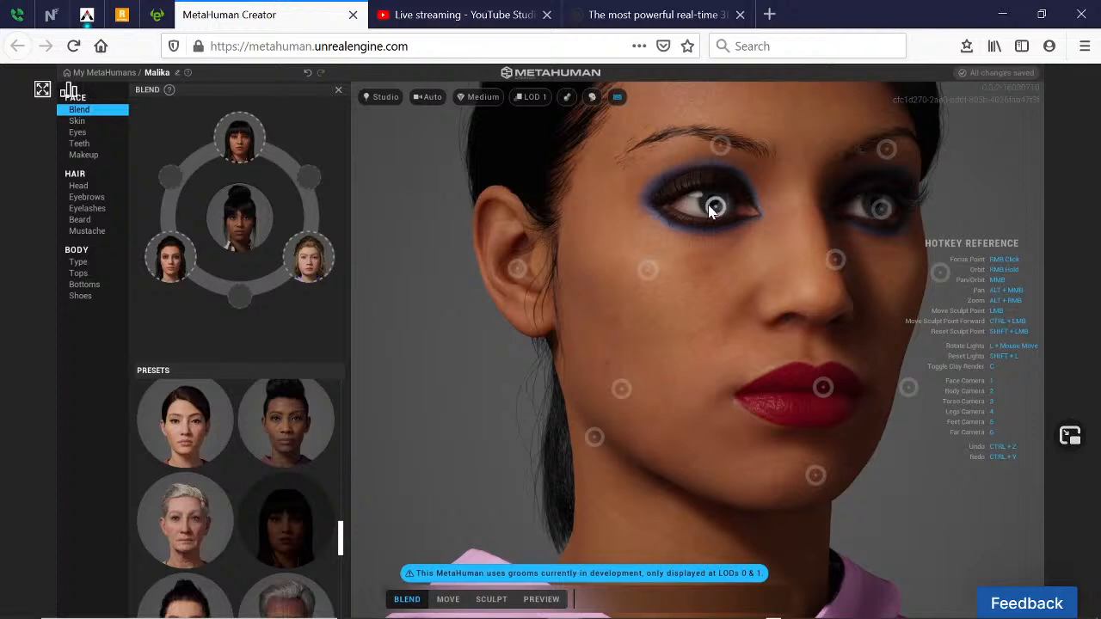
- Blend the eye region toward the different presets using the control point on the near eye
mouse_move(310, 255)
mouse_down()
mouse_move(466, 248)
mouse_move(798, 208)
mouse_move(932, 209)
mouse_move(270, 246)
mouse_move(316, 261)
mouse_up()
mouse_move(301, 278)
mouse_down()
mouse_move(704, 215)
mouse_move(748, 197)
mouse_move(714, 210)
mouse_up()
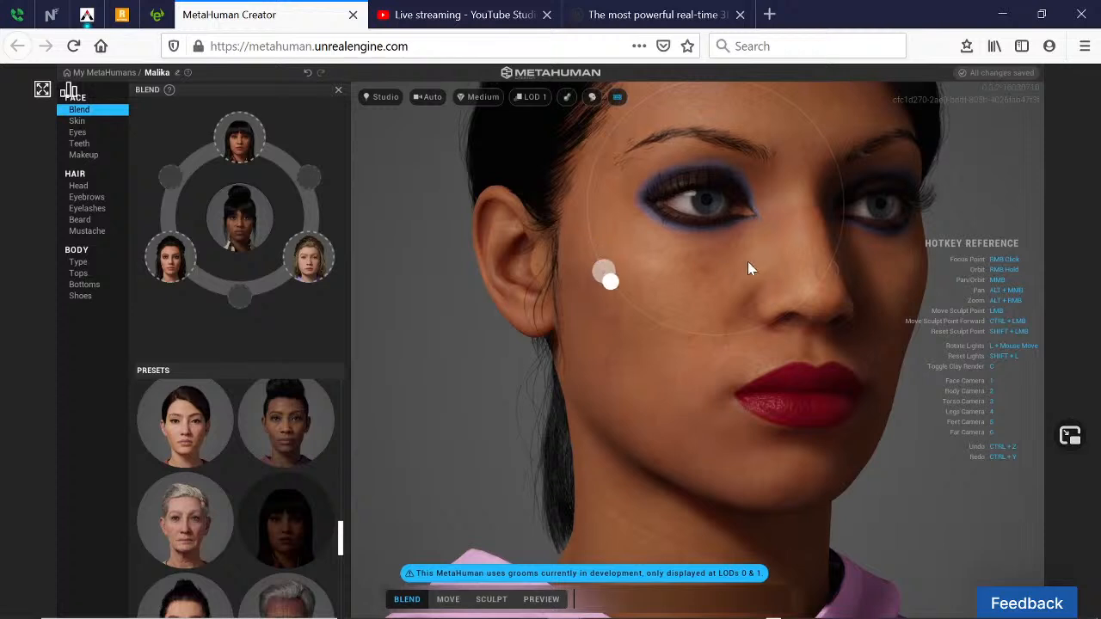
drag(748, 261, 624, 272)
mouse_move(625, 274)
mouse_down()
mouse_move(756, 283)
mouse_move(819, 269)
mouse_move(733, 110)
mouse_move(647, 244)
mouse_move(636, 239)
mouse_move(722, 101)
mouse_move(841, 249)
mouse_move(614, 287)
mouse_move(721, 101)
mouse_move(796, 263)
mouse_move(828, 272)
mouse_move(680, 304)
mouse_move(847, 287)
mouse_up()
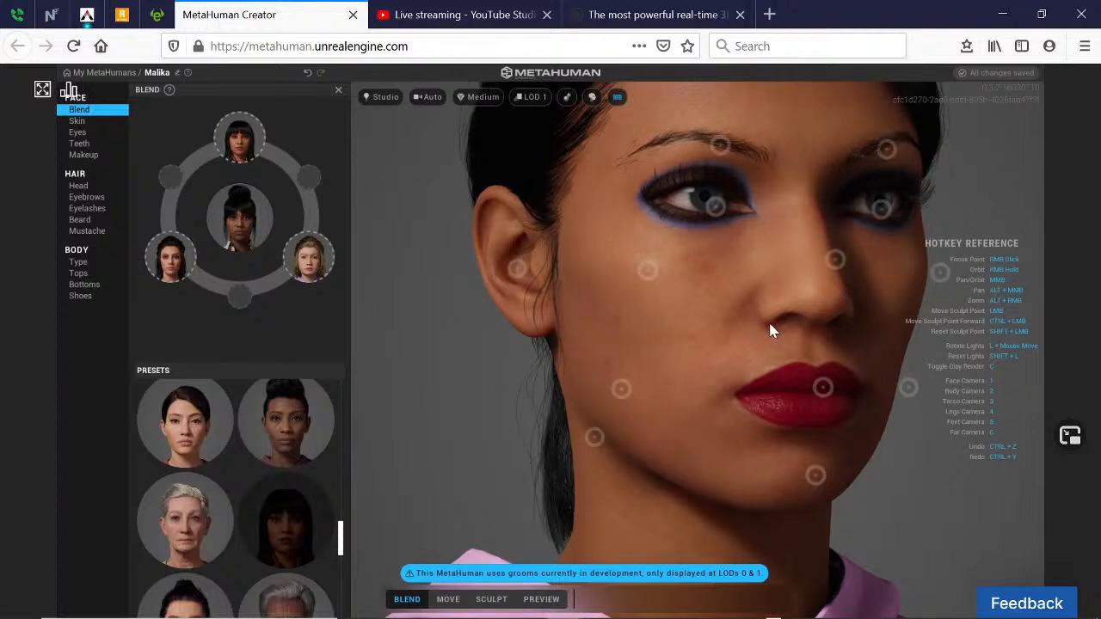
- Blend the nose toward the lower-right blonde preset using the nose control point
scroll(783, 237, down, 2)
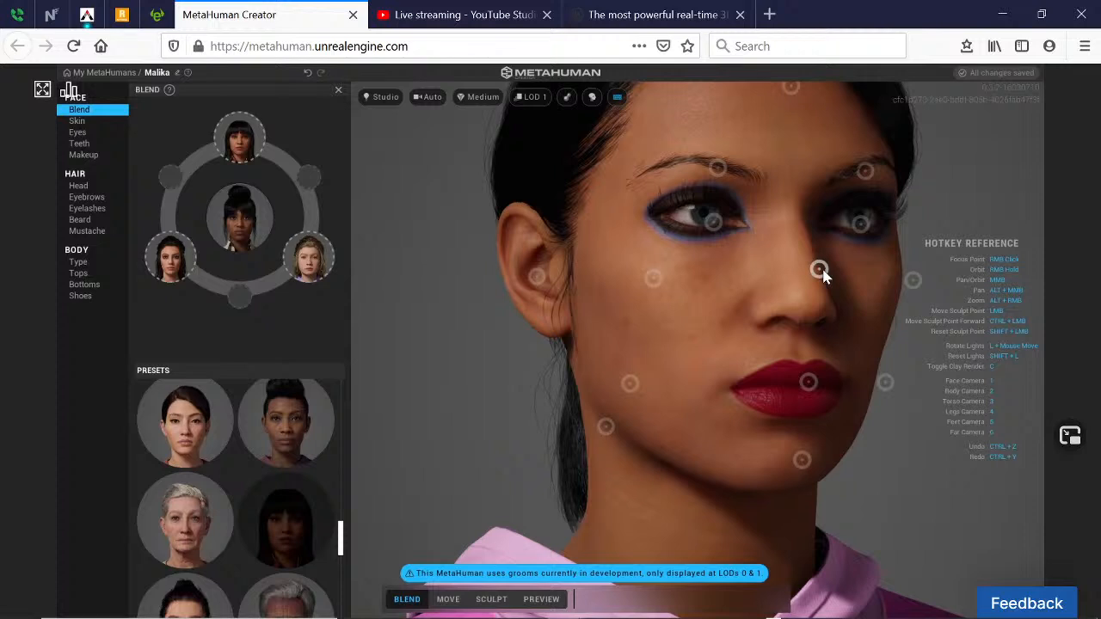
mouse_move(820, 272)
mouse_down()
mouse_move(769, 271)
mouse_move(821, 150)
mouse_move(723, 328)
mouse_move(730, 341)
mouse_move(944, 331)
mouse_up()
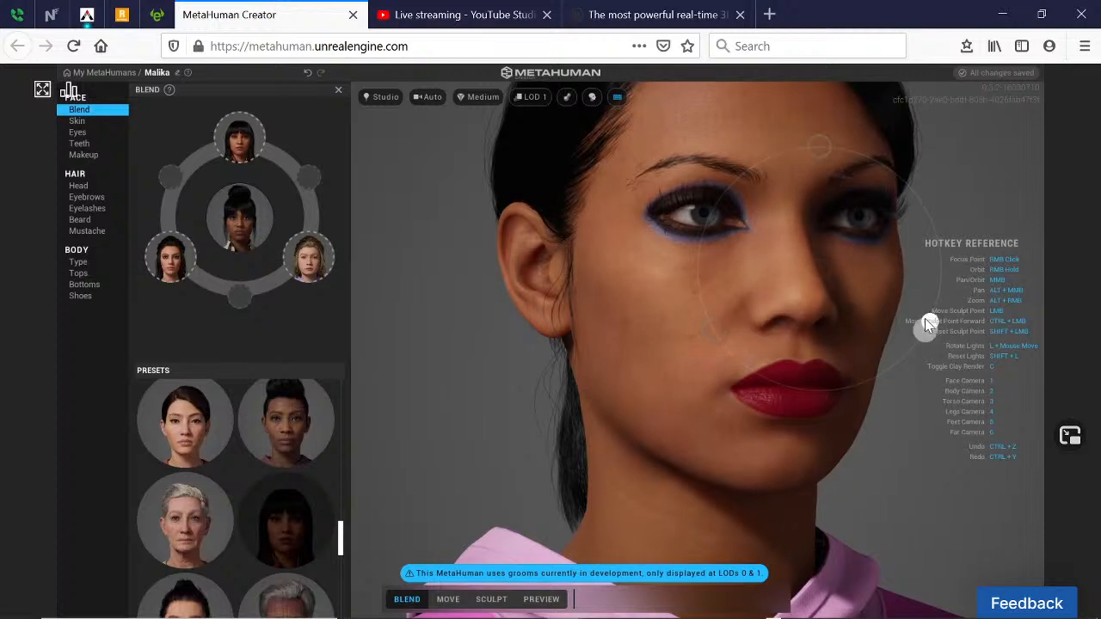
scroll(856, 301, up, 4)
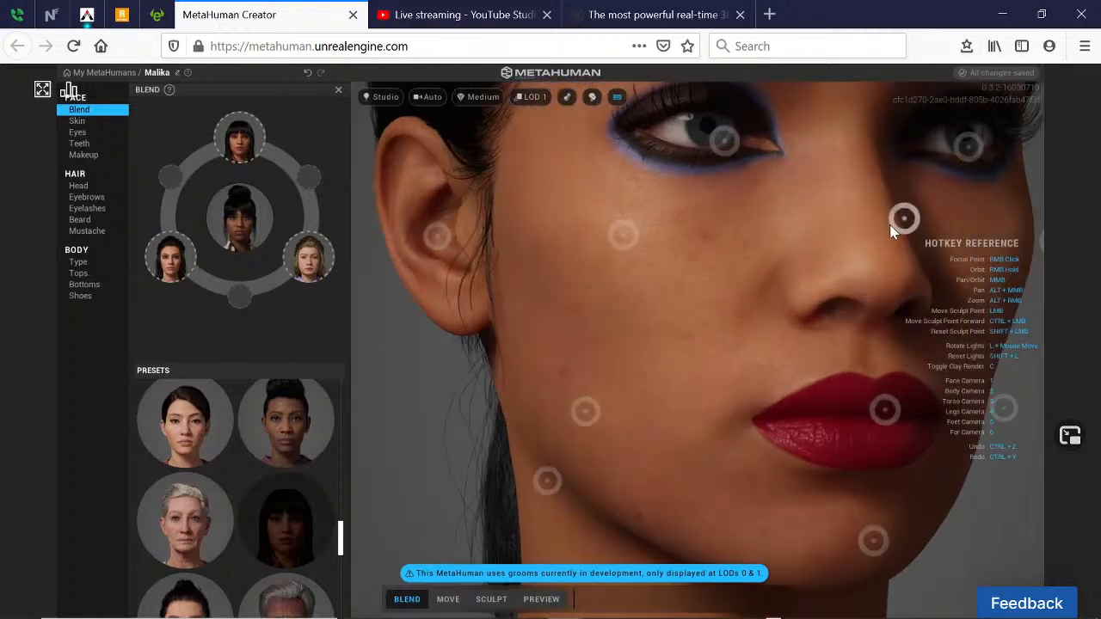
mouse_move(892, 226)
mouse_down()
mouse_move(781, 335)
mouse_move(732, 260)
mouse_move(818, 274)
mouse_move(988, 267)
mouse_move(755, 275)
mouse_move(826, 336)
mouse_move(959, 273)
mouse_up()
scroll(656, 318, down, 5)
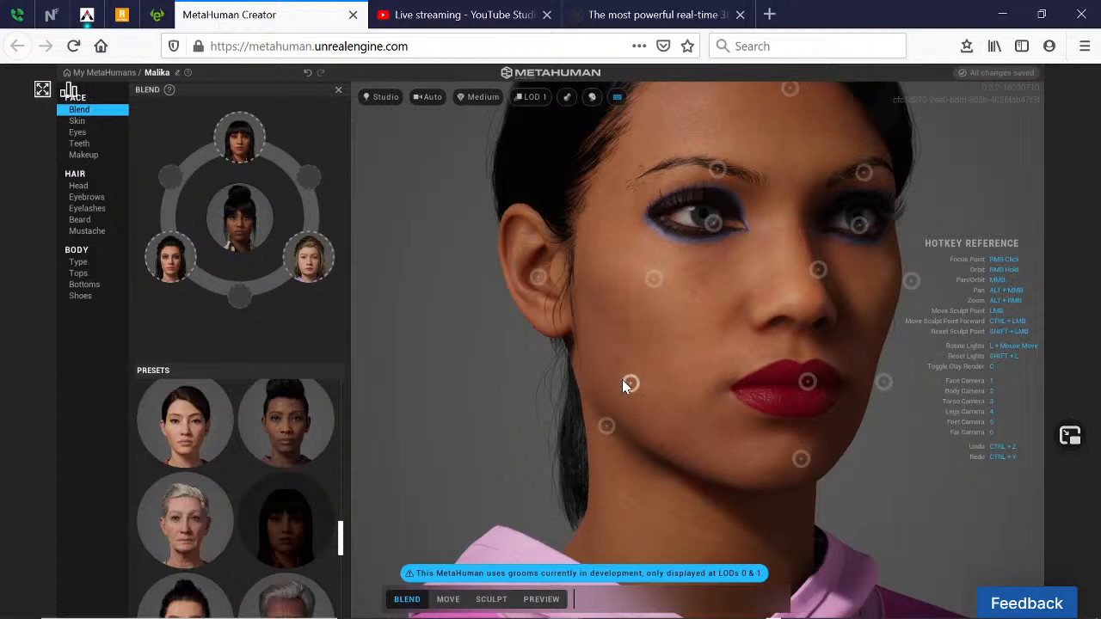
- Blend the lower cheek, jaw and ear shapes toward the presets through their control points
mouse_move(630, 383)
mouse_down()
mouse_move(649, 261)
mouse_move(700, 374)
mouse_move(748, 398)
mouse_move(554, 430)
mouse_move(592, 381)
mouse_move(627, 278)
mouse_move(700, 416)
mouse_move(694, 393)
mouse_move(734, 454)
mouse_up()
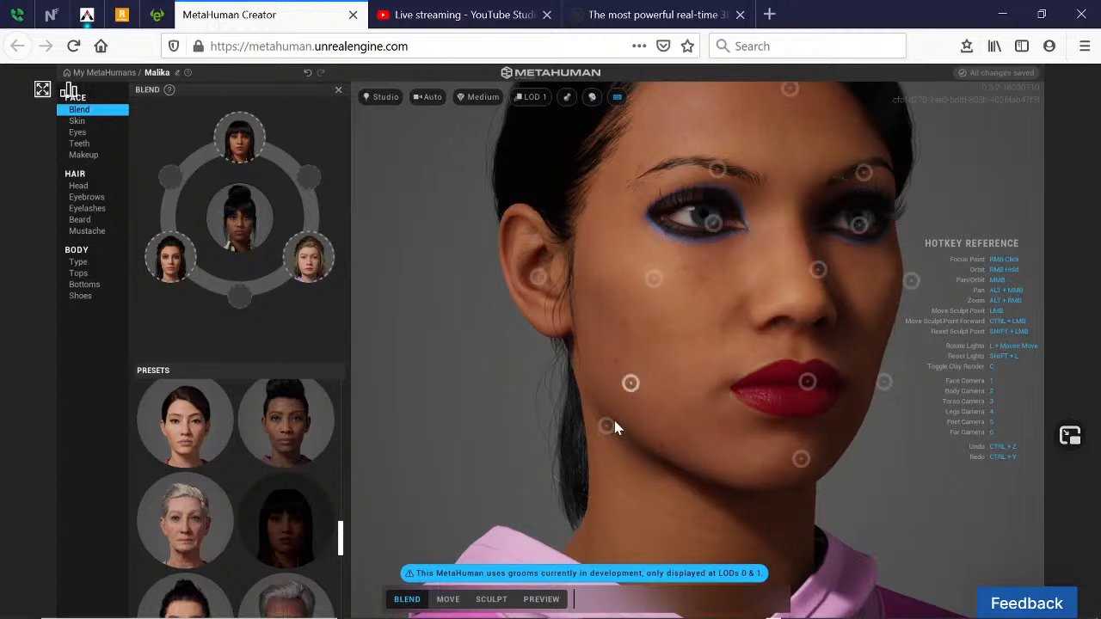
mouse_move(608, 425)
mouse_down()
mouse_move(499, 484)
mouse_move(493, 472)
mouse_move(604, 412)
mouse_move(536, 467)
mouse_move(590, 305)
mouse_move(680, 469)
mouse_move(701, 484)
mouse_move(607, 435)
mouse_move(517, 484)
mouse_move(591, 319)
mouse_up()
mouse_move(540, 278)
mouse_down()
mouse_move(429, 329)
mouse_move(532, 168)
mouse_move(623, 357)
mouse_move(618, 344)
mouse_up()
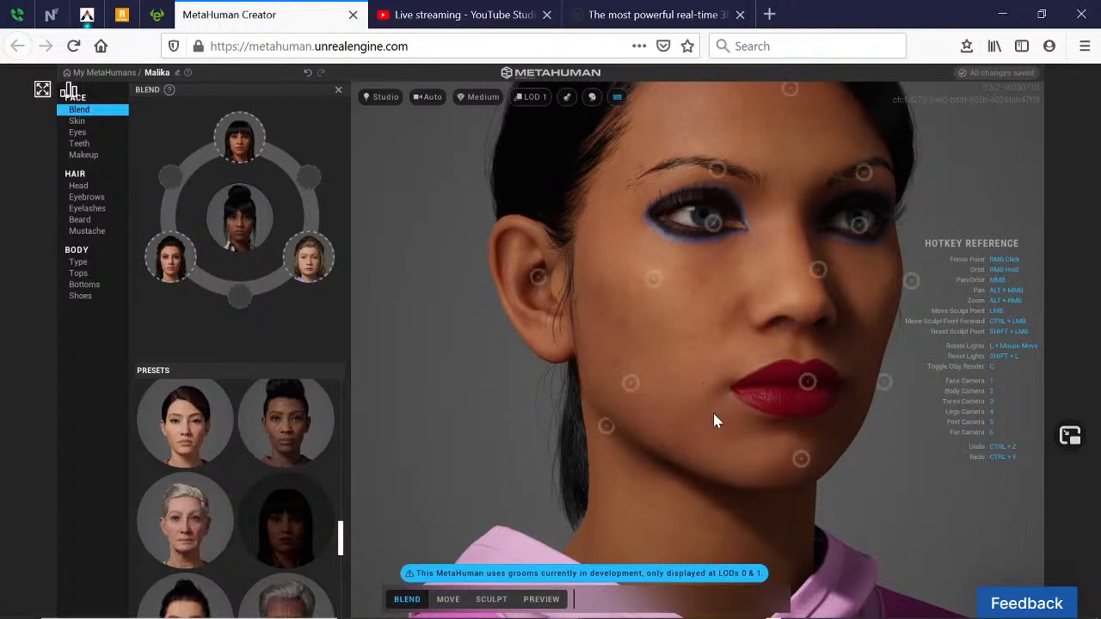
- Blend the mouth toward the lower-right blonde preset from the opposite three-quarter side of the face
scroll(714, 421, down, 3)
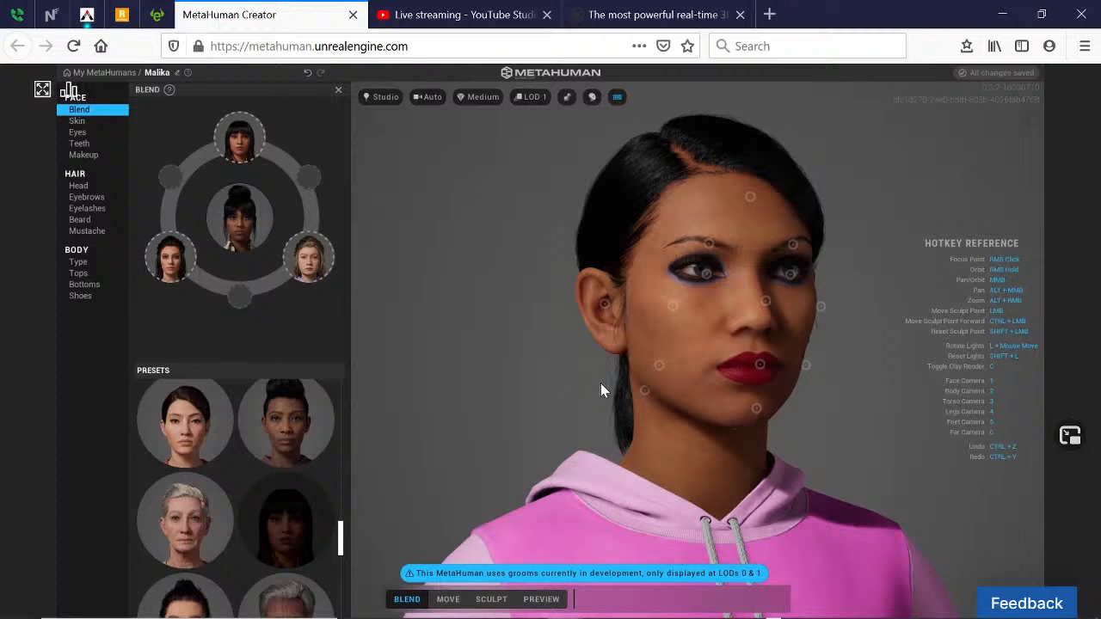
right_drag(601, 383, 547, 375)
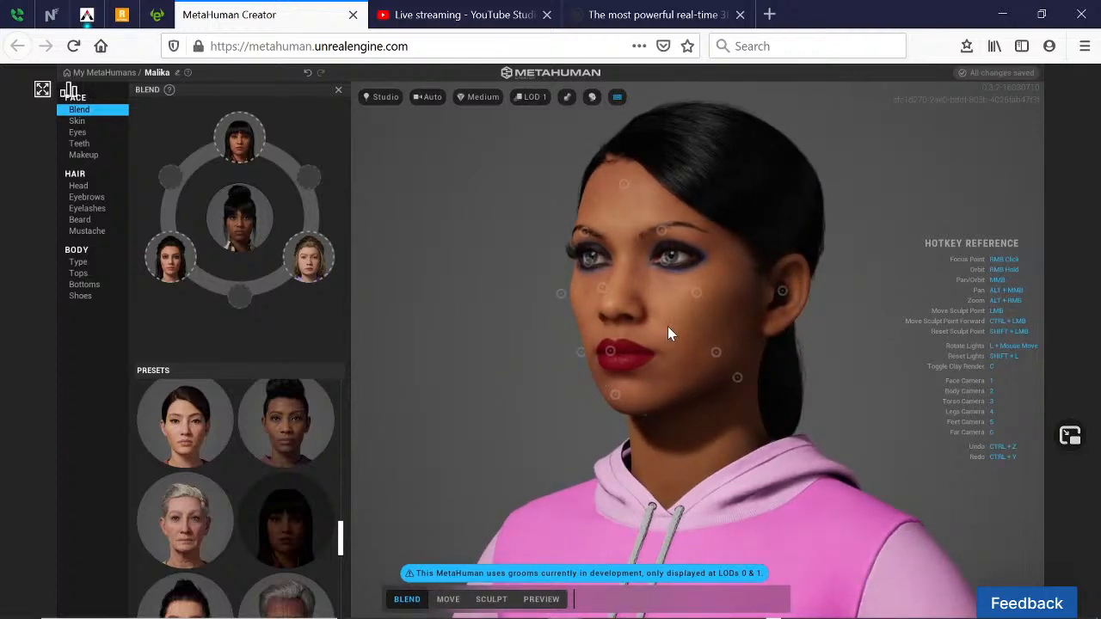
scroll(668, 326, up, 3)
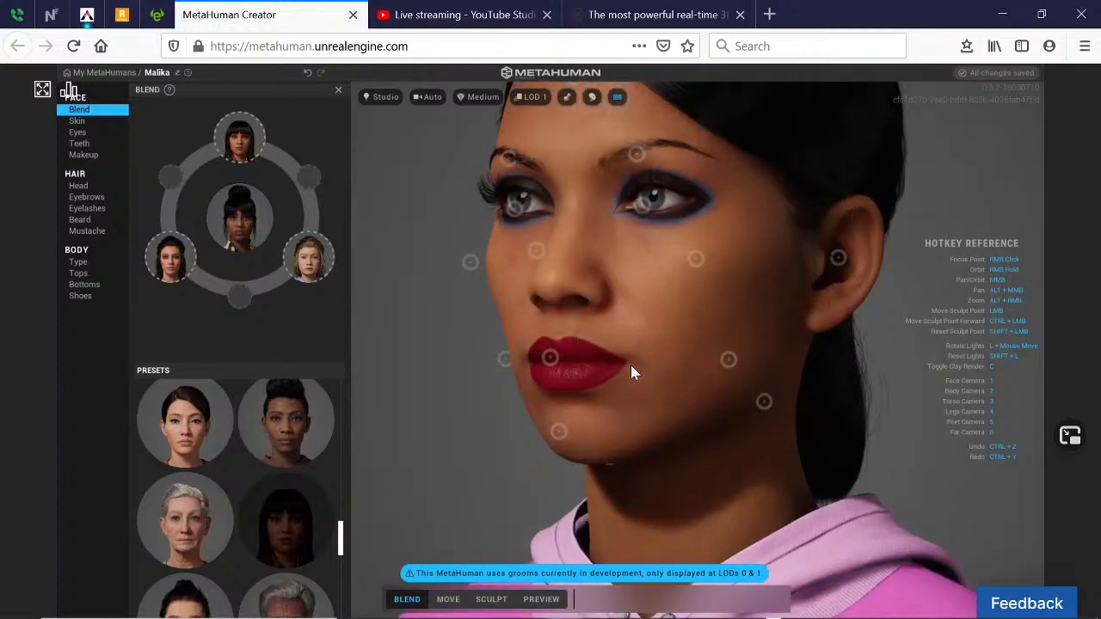
mouse_move(556, 357)
mouse_down()
mouse_move(629, 372)
mouse_move(661, 424)
mouse_move(652, 421)
mouse_up()
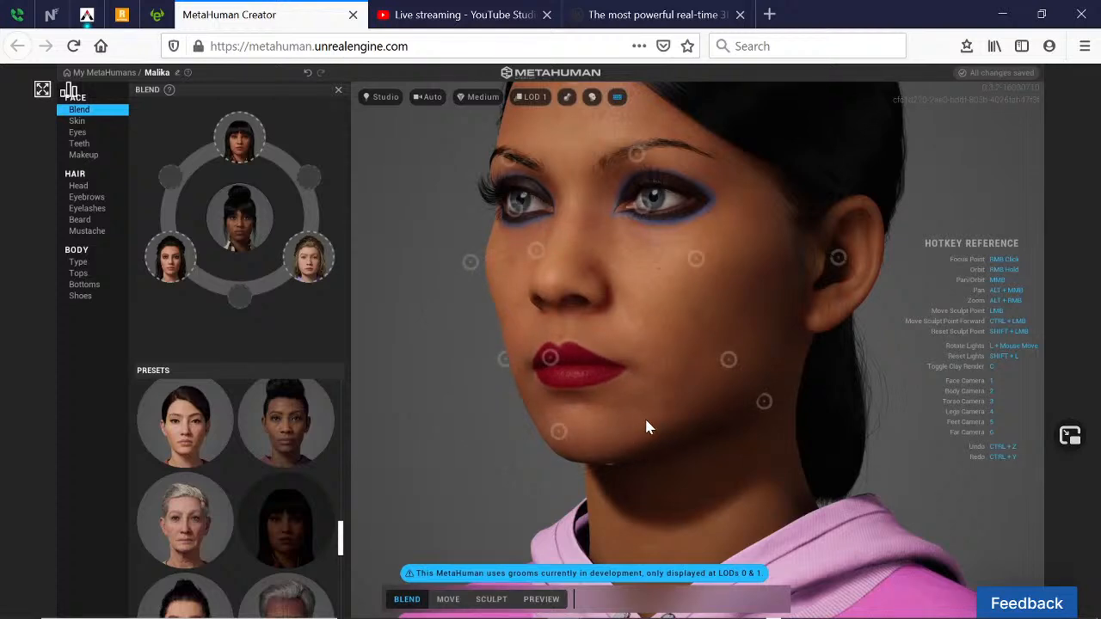
- Switch the face editing to Sculpt mode and pull the near nostril outward and upward
scroll(637, 357, down, 3)
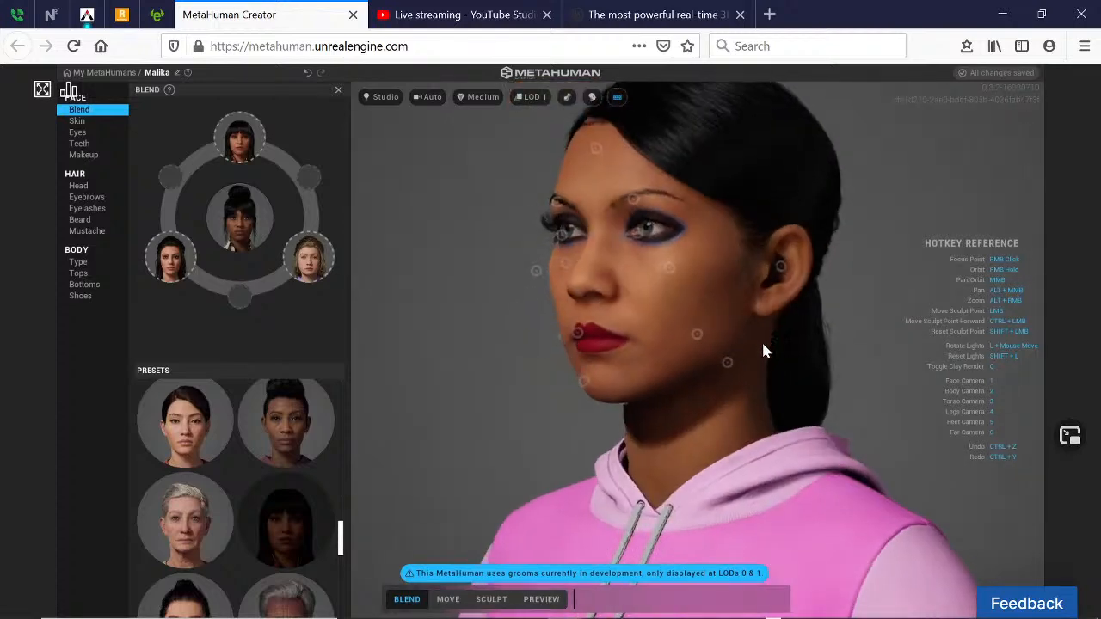
right_drag(764, 348, 592, 360)
right_drag(495, 360, 526, 343)
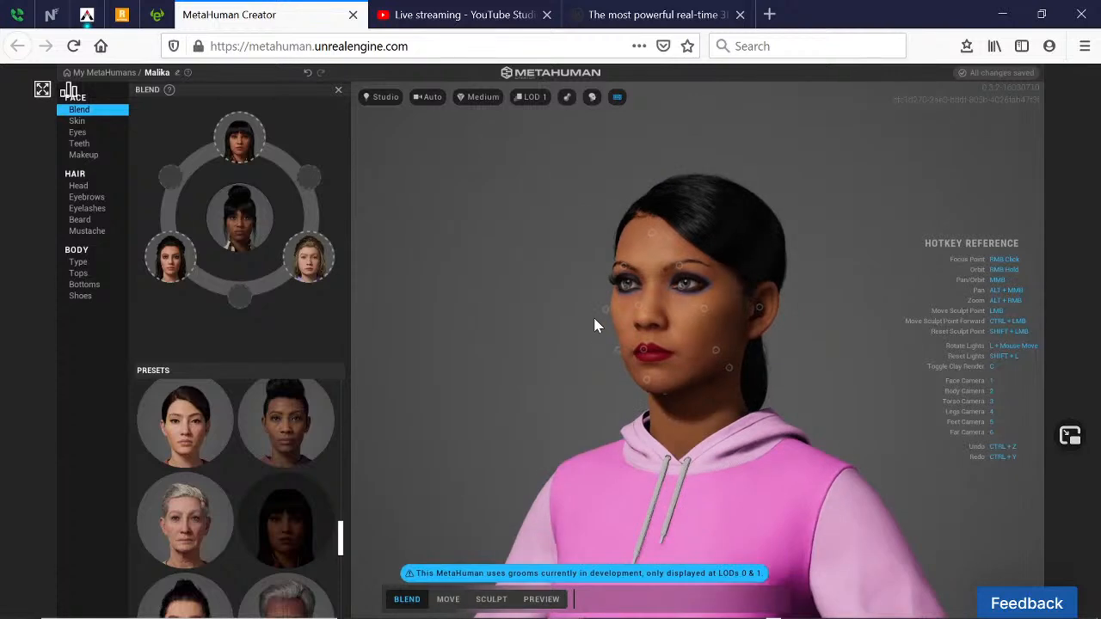
scroll(593, 315, up, 5)
right_drag(594, 313, 673, 281)
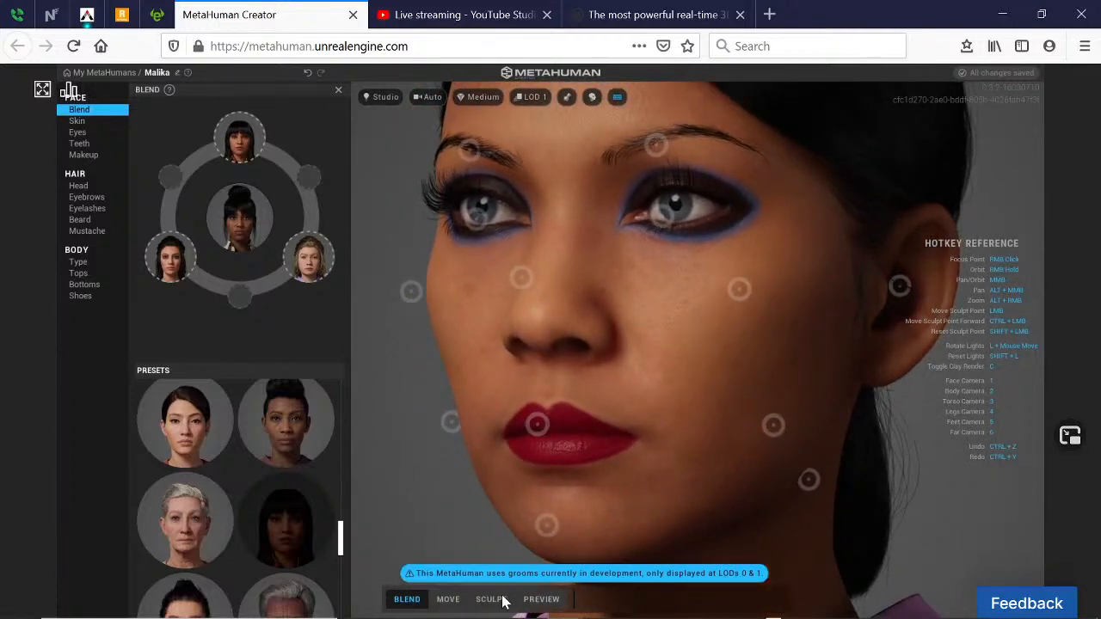
click(492, 599)
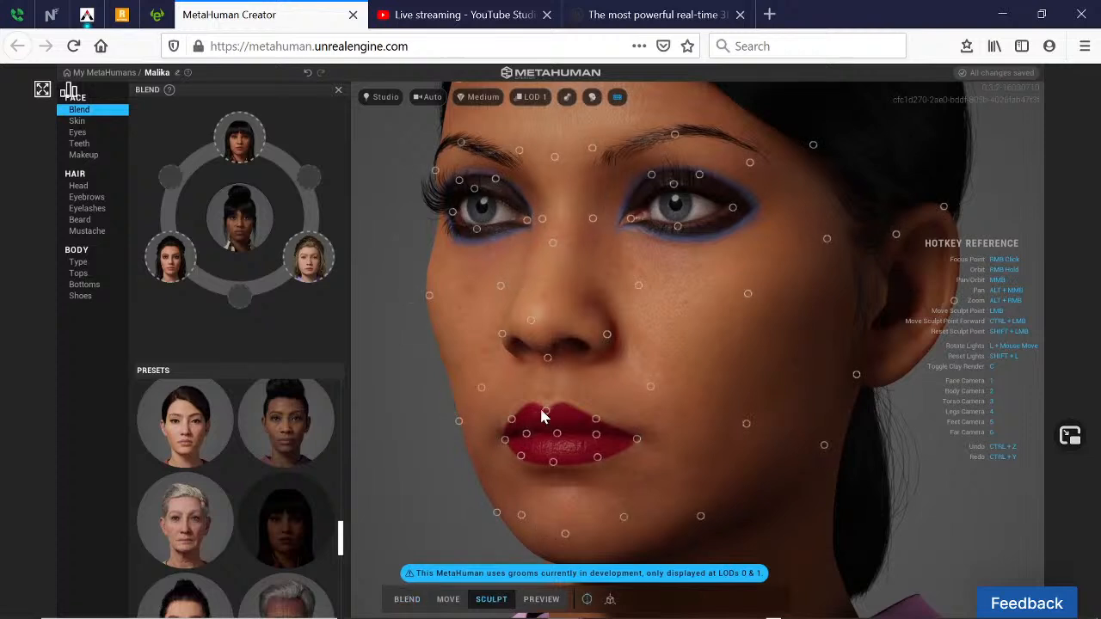
mouse_move(607, 334)
mouse_down()
mouse_move(669, 340)
mouse_move(660, 369)
mouse_move(603, 312)
mouse_move(605, 268)
mouse_move(663, 269)
mouse_move(694, 307)
mouse_move(629, 336)
mouse_move(629, 319)
mouse_up()
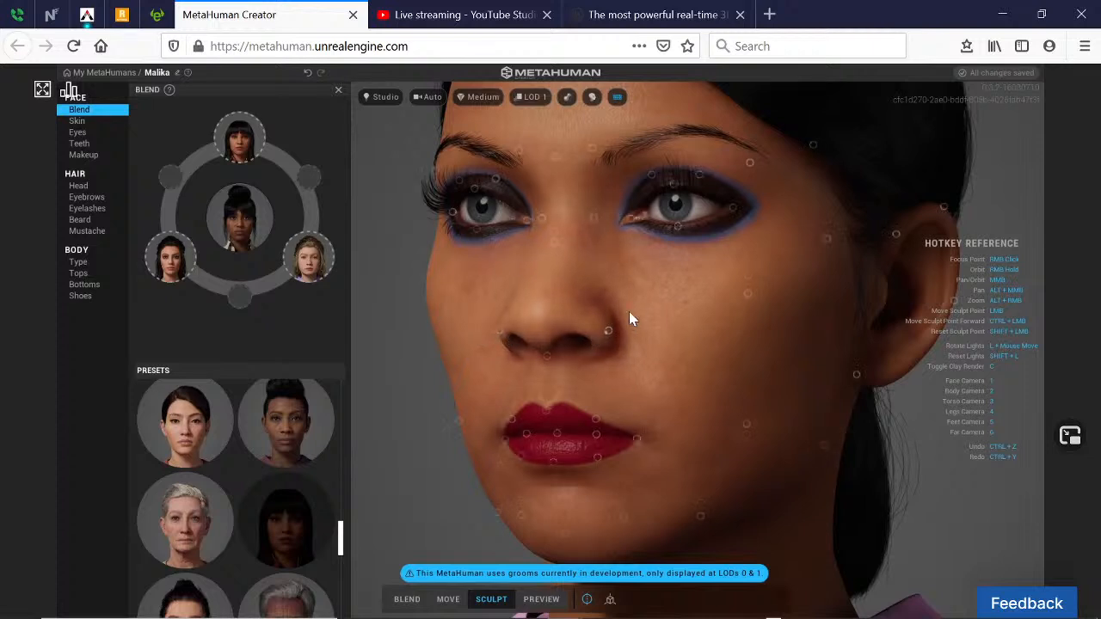
- Sculpt the lower eyelid, the temple and the opposite cheekbone by pulling their points upward
mouse_move(678, 226)
mouse_down()
mouse_move(679, 247)
mouse_move(687, 185)
mouse_move(687, 221)
mouse_move(783, 213)
mouse_move(698, 246)
mouse_move(727, 173)
mouse_move(722, 129)
mouse_up()
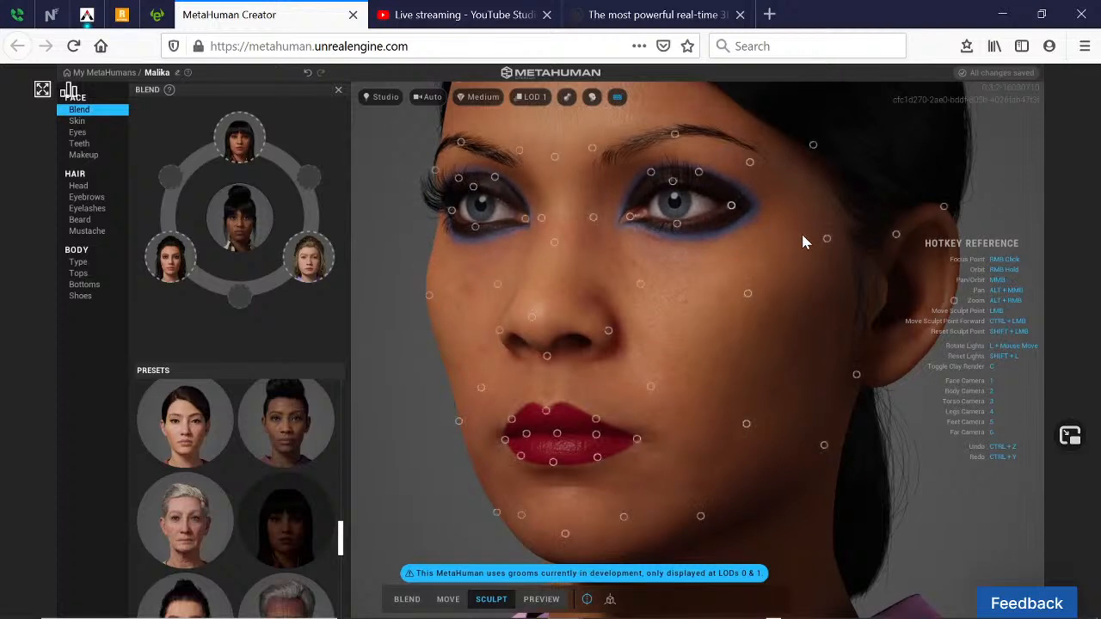
mouse_move(830, 245)
mouse_down()
mouse_move(909, 249)
mouse_move(843, 182)
mouse_move(812, 184)
mouse_up()
key(1)
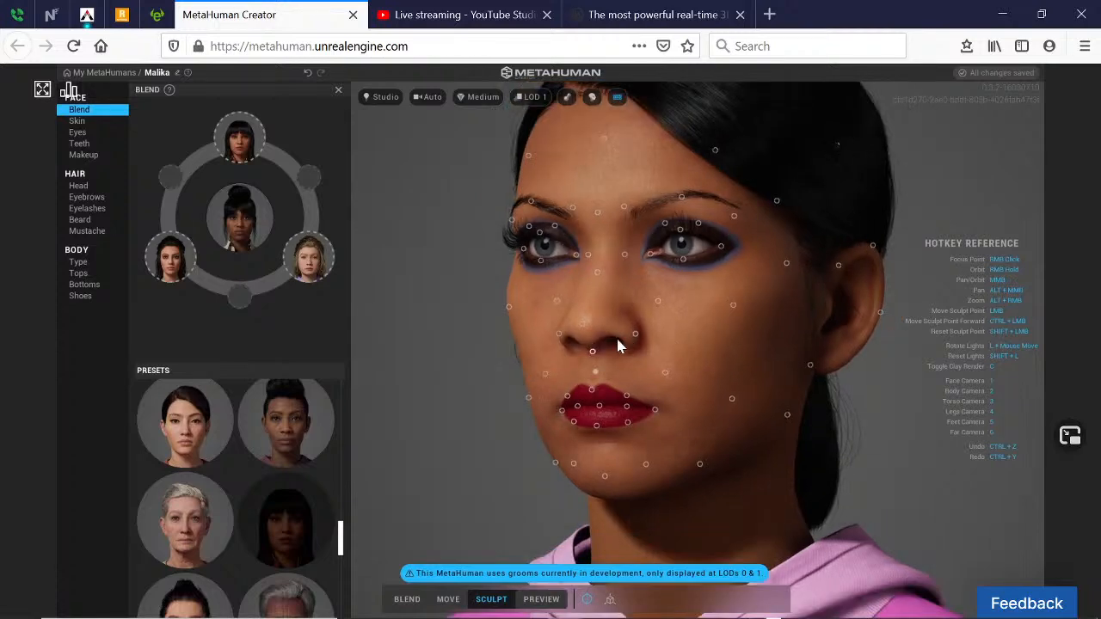
right_drag(764, 336, 842, 354)
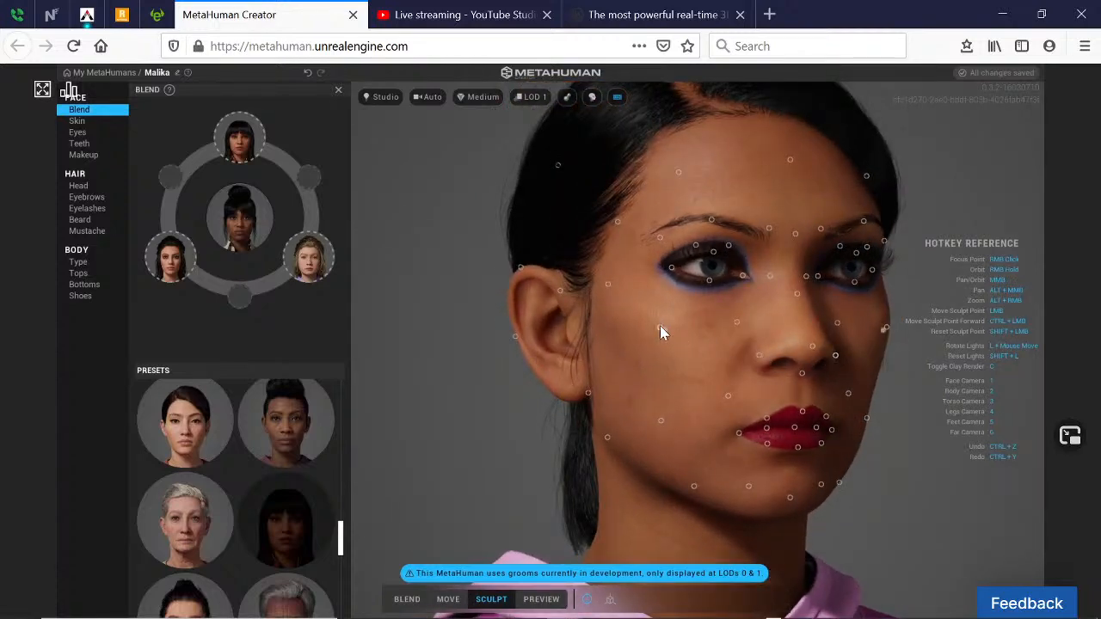
mouse_move(647, 317)
mouse_down()
mouse_move(663, 319)
mouse_move(674, 275)
mouse_move(600, 226)
mouse_move(561, 243)
mouse_move(585, 246)
mouse_up()
- Sculpt the rear jaw point slightly backward toward the neck in the profile view
key(1)
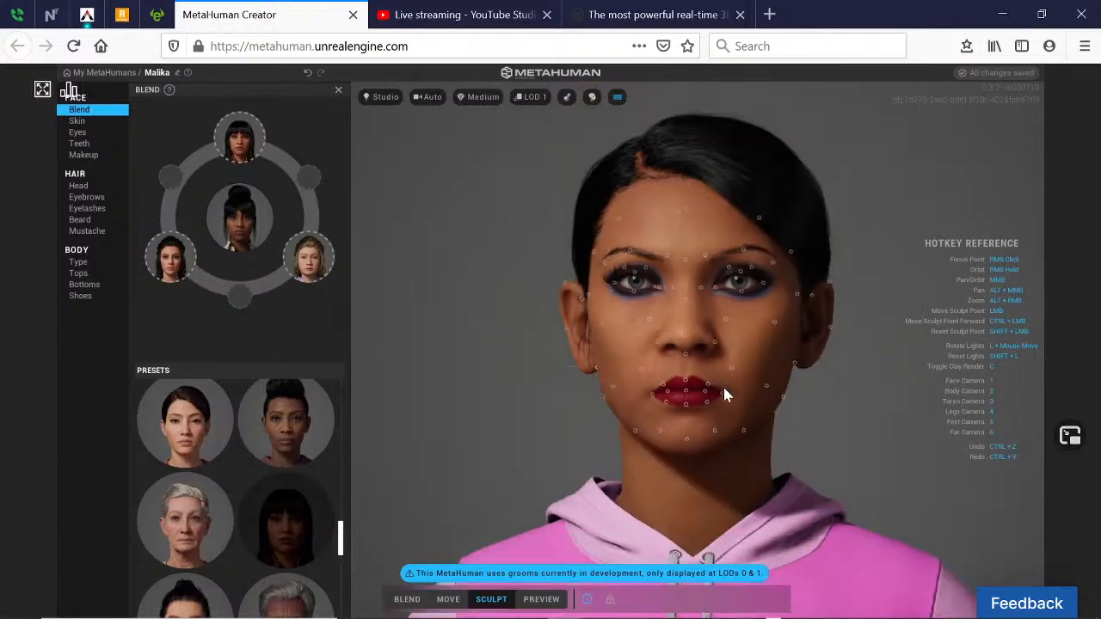
scroll(757, 433, down, 2)
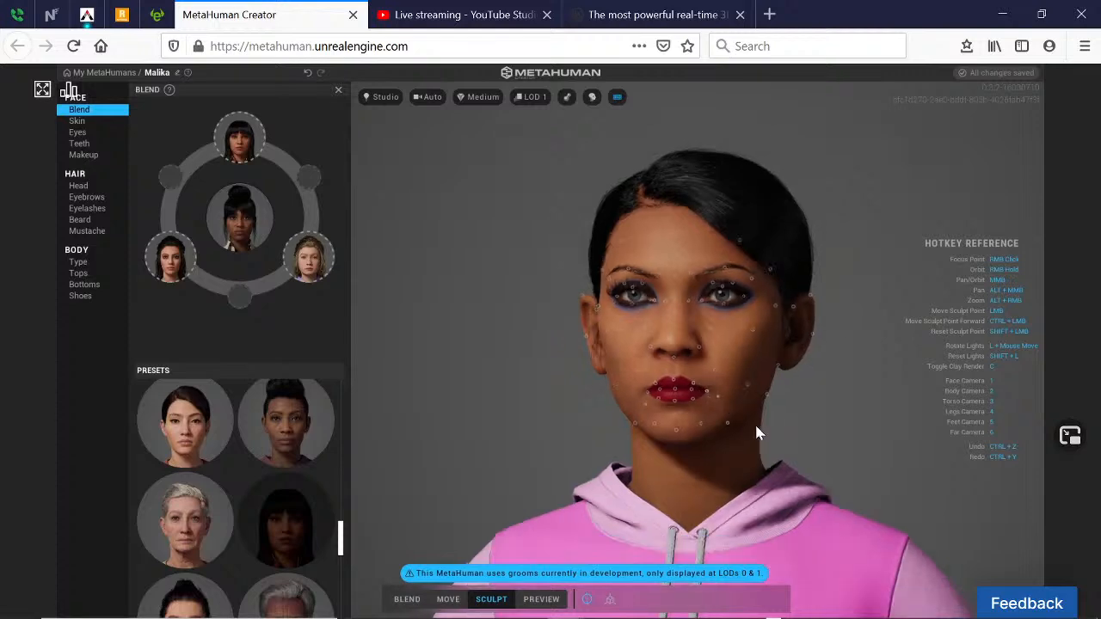
scroll(769, 415, up, 2)
right_drag(728, 408, 552, 351)
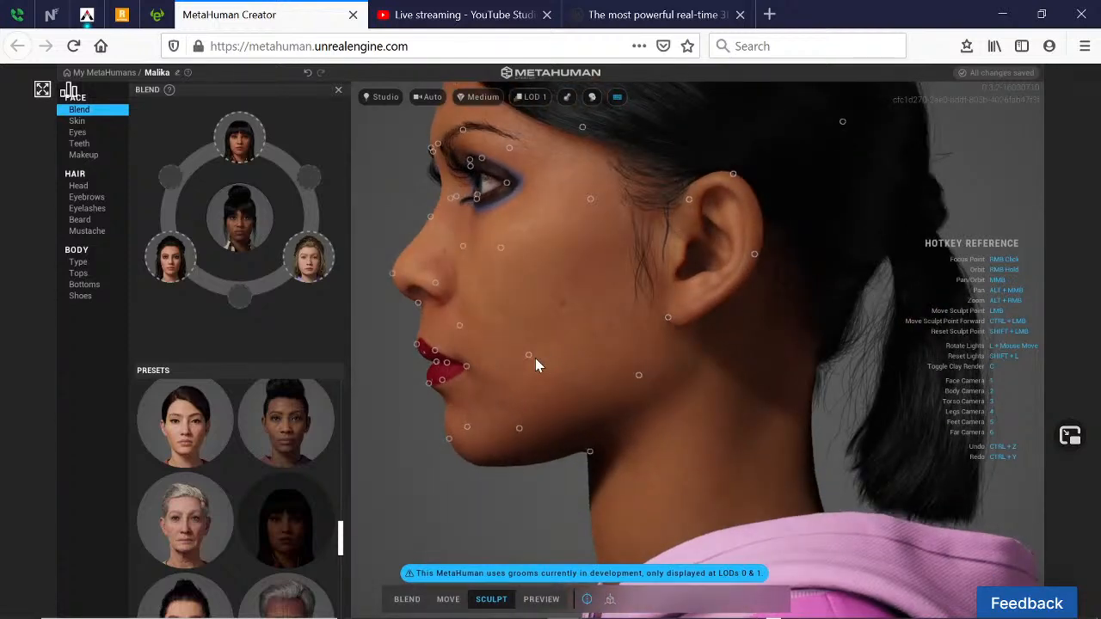
mouse_move(637, 376)
mouse_down()
mouse_move(659, 393)
mouse_move(651, 403)
mouse_move(628, 310)
mouse_move(664, 292)
mouse_move(622, 411)
mouse_move(660, 386)
mouse_move(698, 327)
mouse_move(664, 307)
mouse_move(649, 361)
mouse_move(658, 374)
mouse_up()
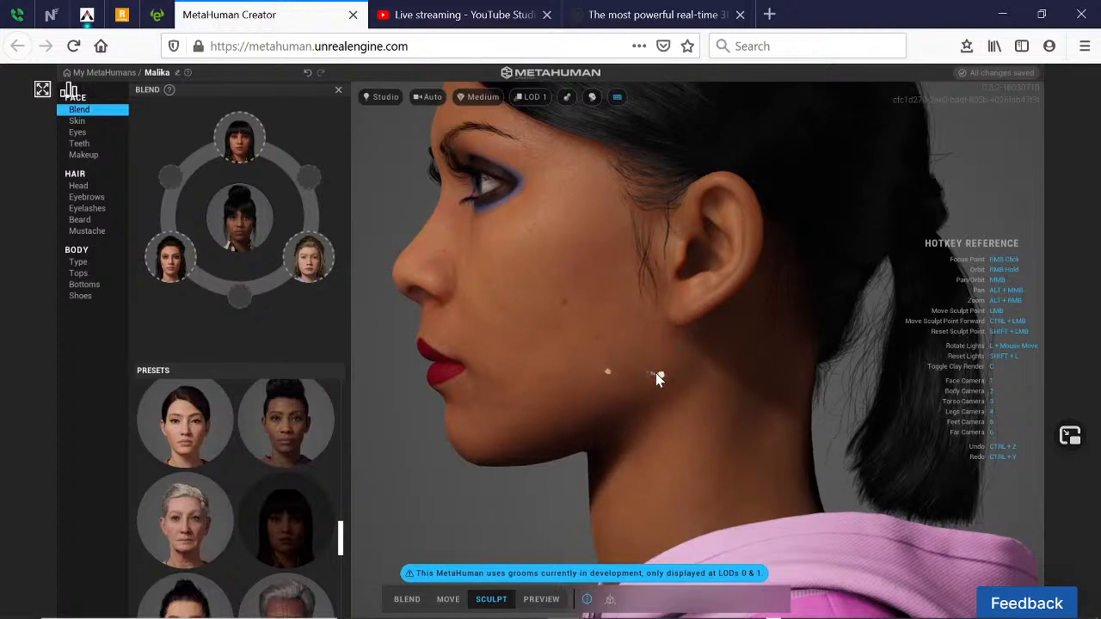
mouse_move(547, 417)
right_down()
mouse_move(695, 388)
mouse_move(586, 383)
right_up()
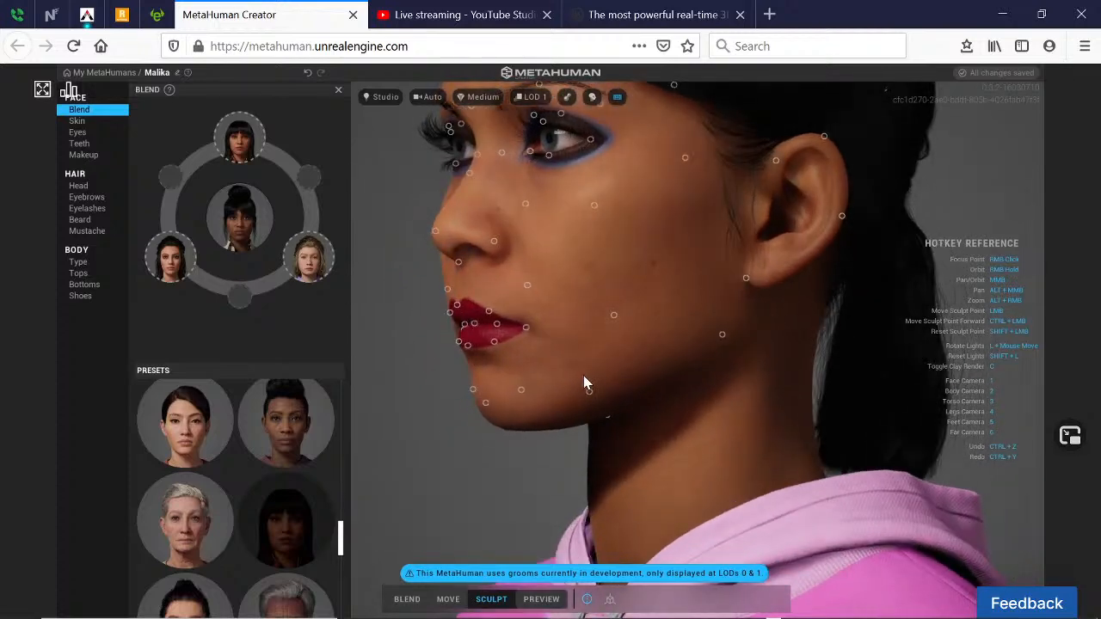
- Sculpt the underside of the jaw back toward the neck and lift the tip of the nose slightly
mouse_move(594, 406)
mouse_down()
mouse_move(614, 435)
mouse_move(585, 436)
mouse_move(582, 458)
mouse_move(642, 459)
mouse_move(644, 407)
mouse_up()
mouse_move(602, 454)
right_down()
mouse_move(555, 436)
mouse_move(766, 411)
mouse_move(892, 433)
mouse_move(679, 399)
mouse_move(814, 430)
mouse_move(760, 457)
mouse_move(545, 473)
mouse_move(698, 443)
mouse_move(533, 457)
mouse_move(607, 349)
right_up()
scroll(607, 349, up, 2)
drag(438, 239, 438, 224)
mouse_move(556, 312)
right_down()
mouse_move(691, 406)
mouse_move(622, 422)
mouse_move(527, 417)
right_up()
scroll(580, 346, down, 3)
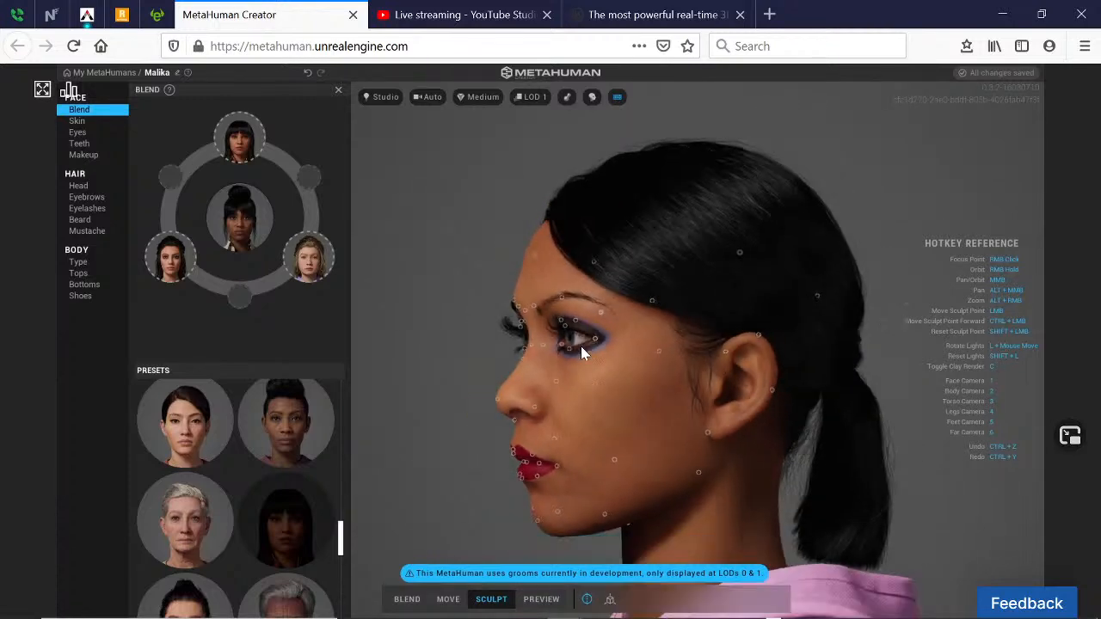
- Sculpt the lips from the front, pulling the centre of the mouth down and the middle of the upper lip up
mouse_move(622, 400)
right_down()
mouse_move(846, 424)
mouse_move(649, 413)
right_up()
scroll(706, 388, up, 3)
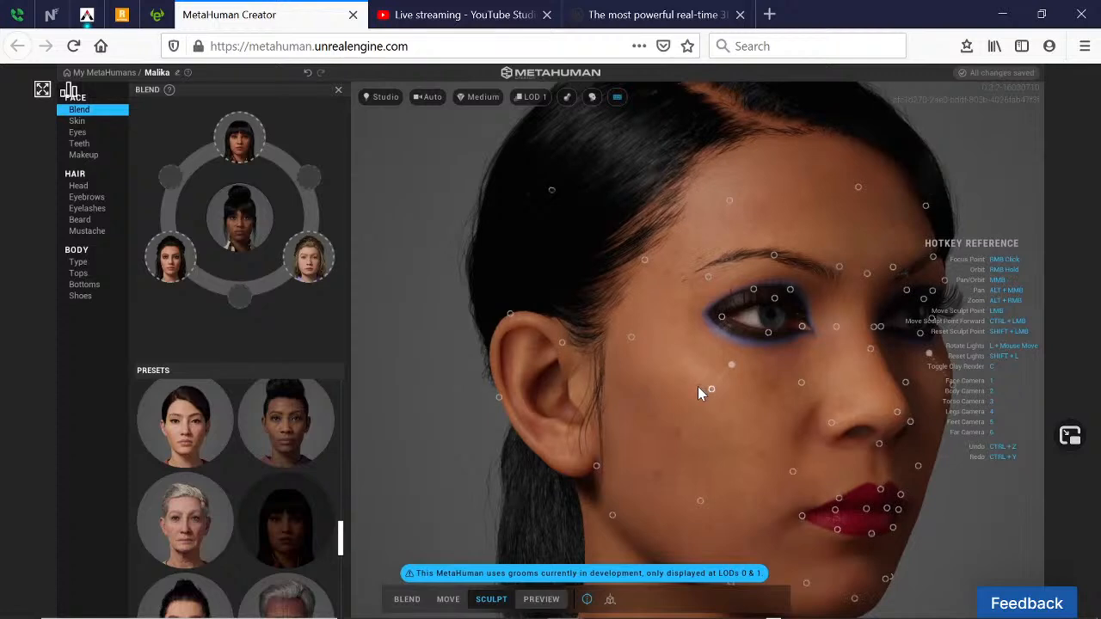
right_drag(698, 386, 546, 242)
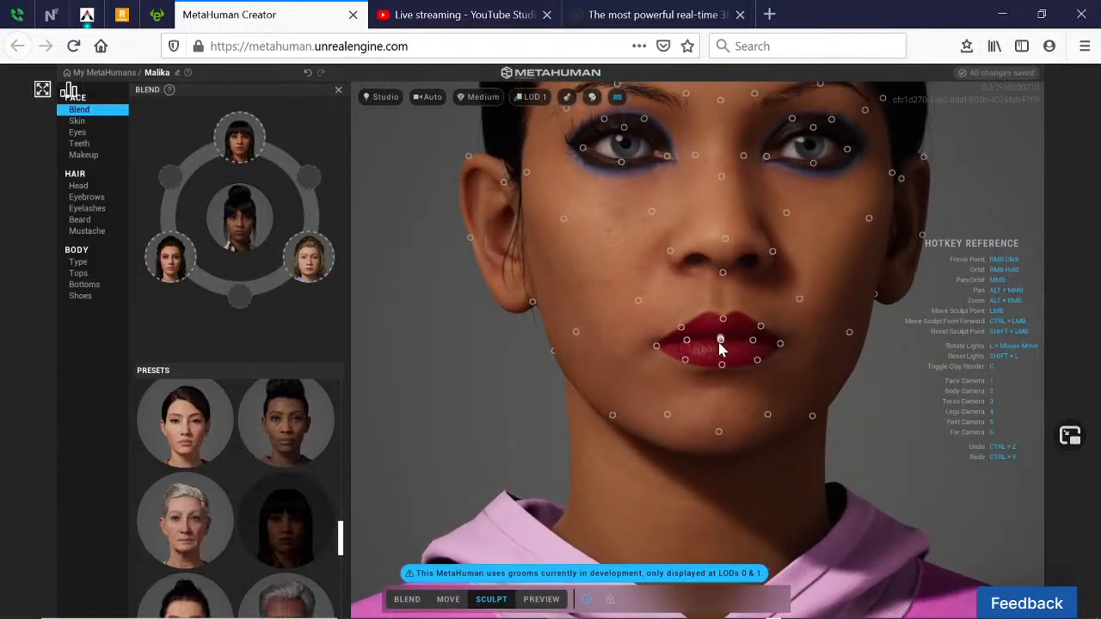
drag(720, 342, 721, 377)
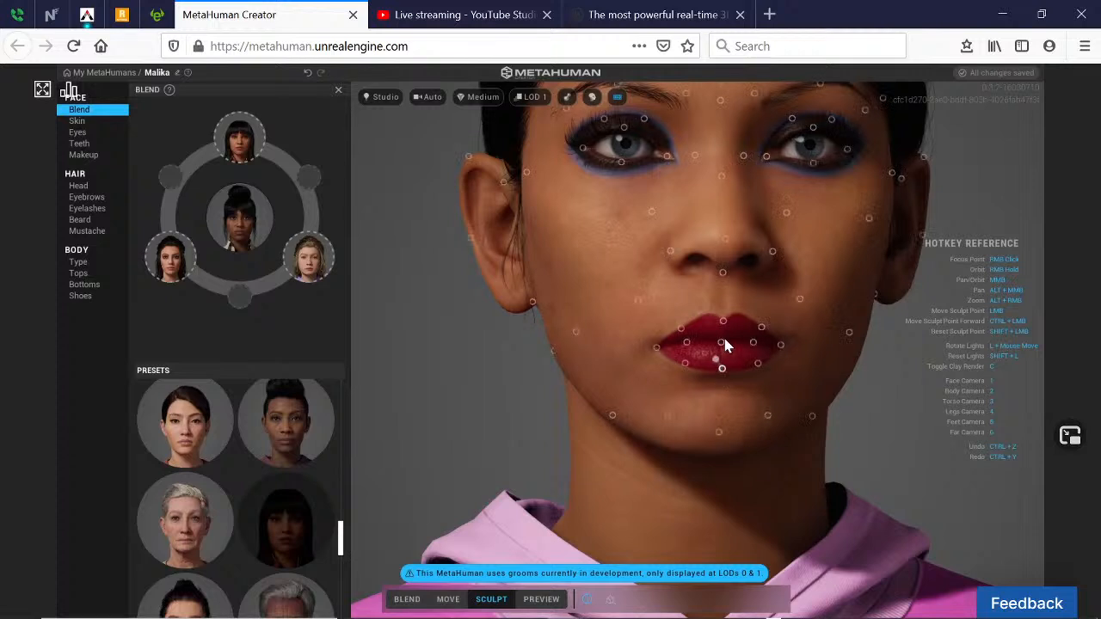
drag(724, 320, 723, 291)
drag(723, 288, 723, 289)
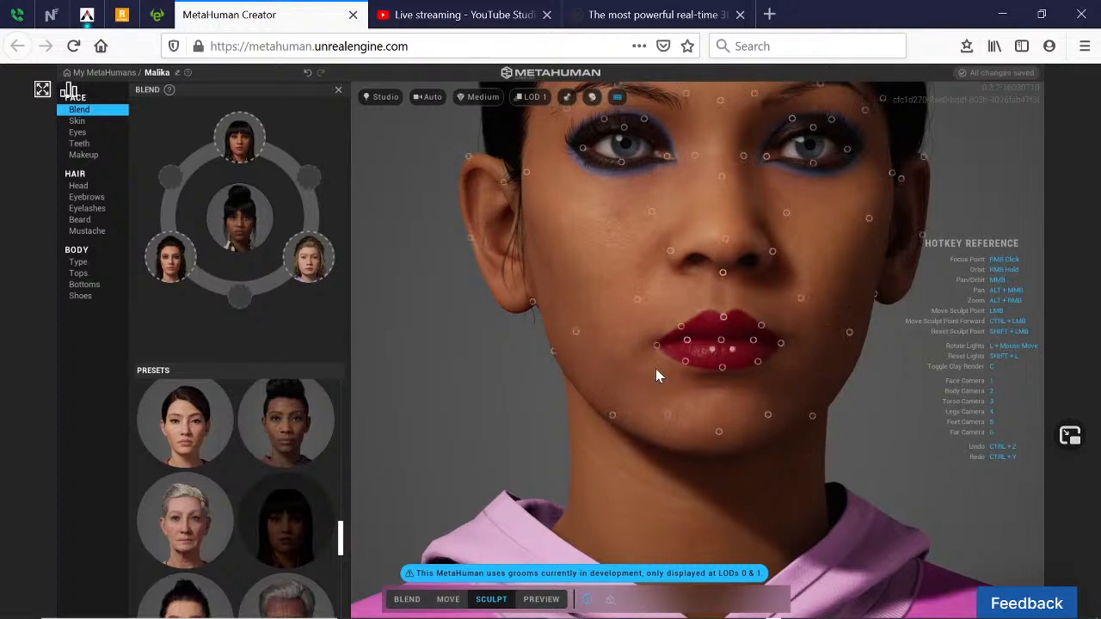
scroll(658, 369, down, 3)
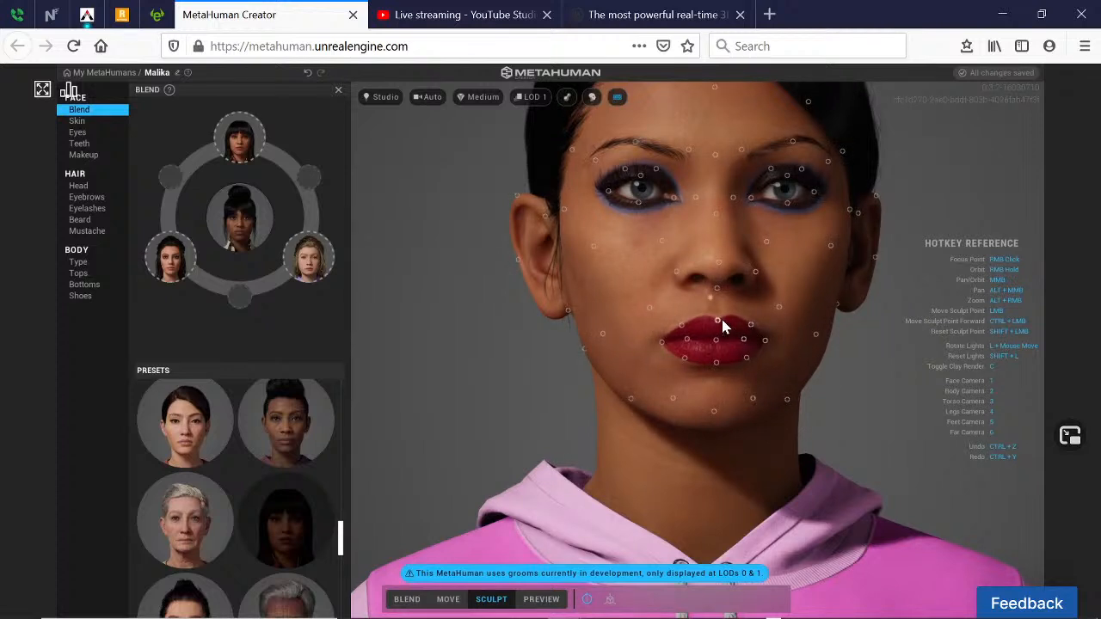
drag(720, 320, 720, 295)
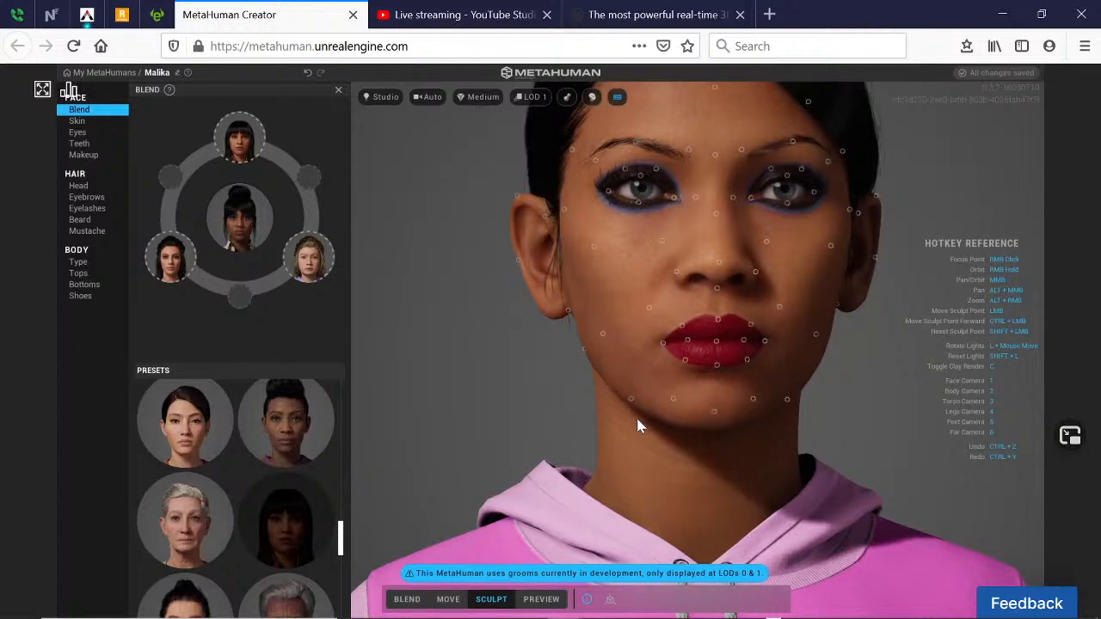
- Use Move mode from a three-quarter view to raise the ears and shift the eyes forward
right_drag(637, 425, 438, 396)
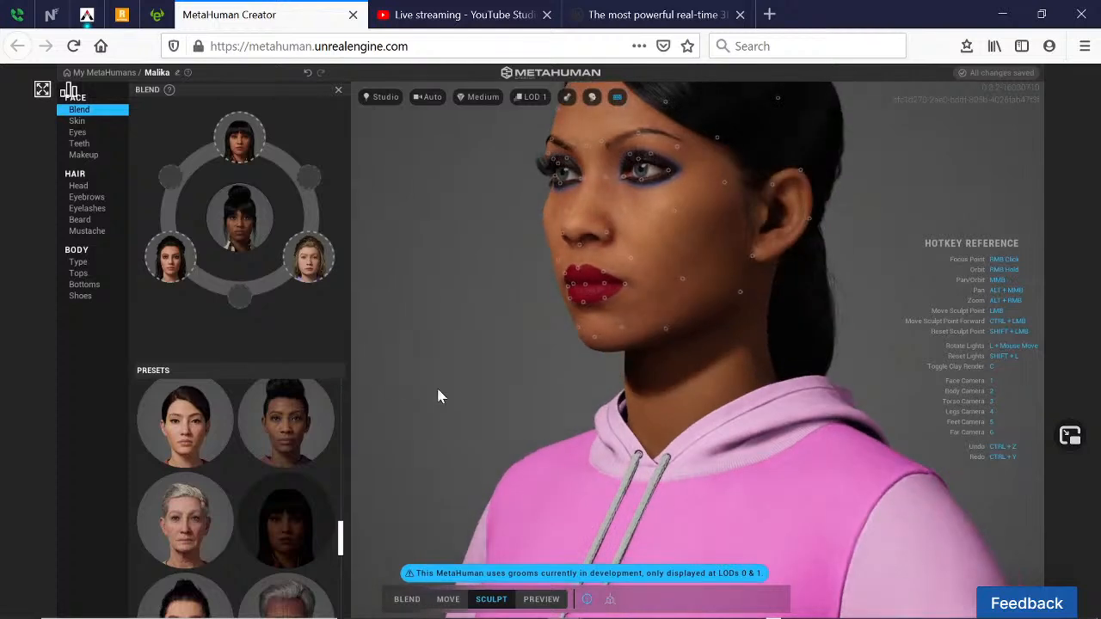
right_drag(579, 381, 641, 474)
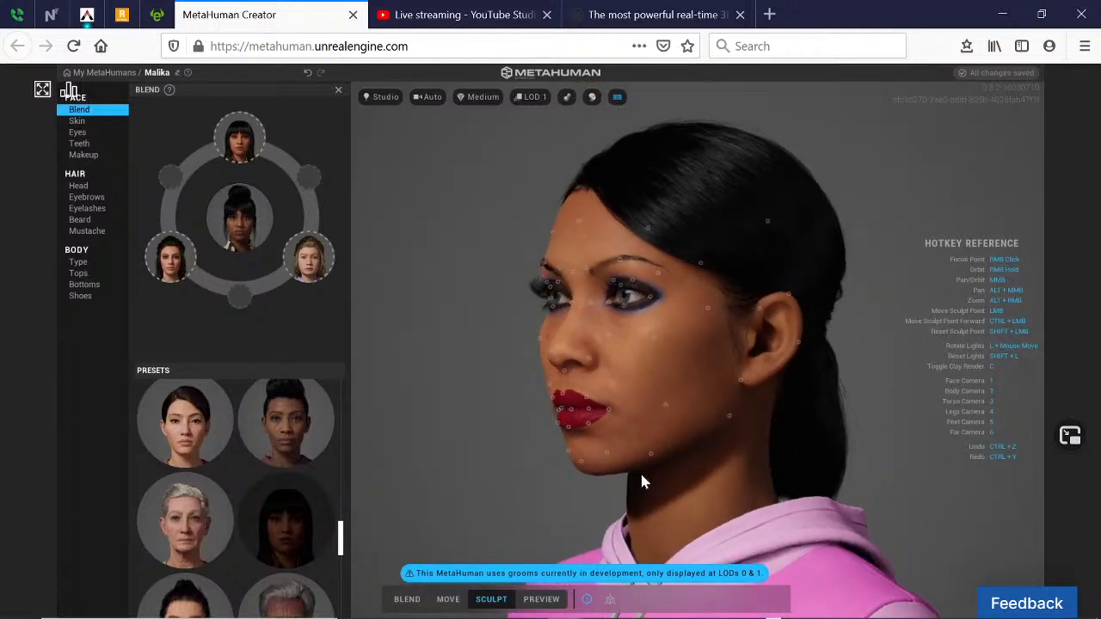
scroll(645, 471, up, 5)
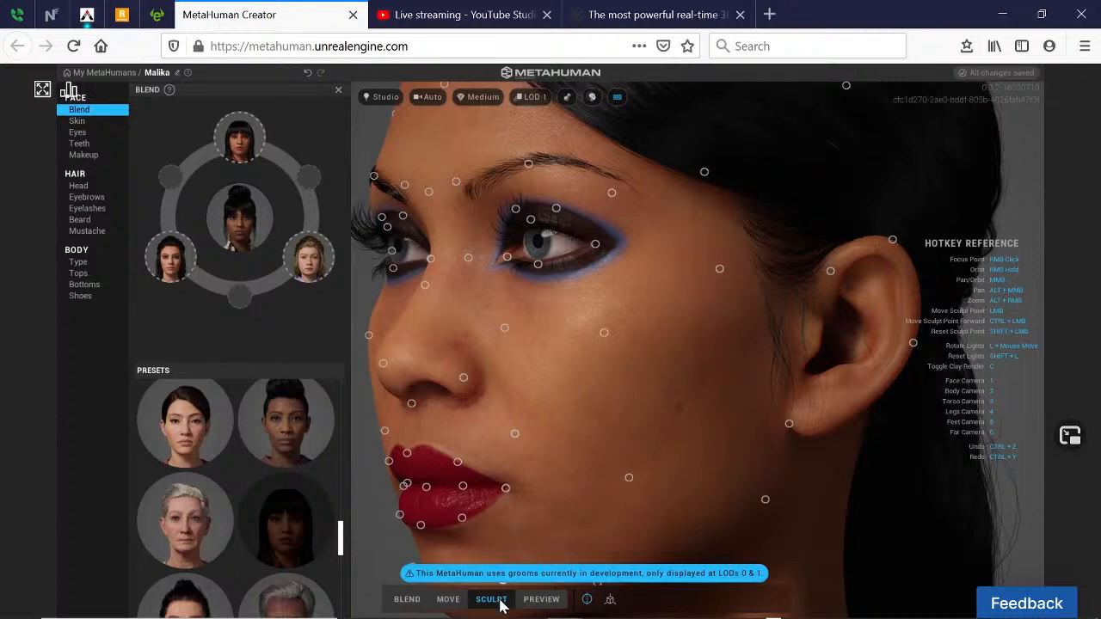
click(445, 602)
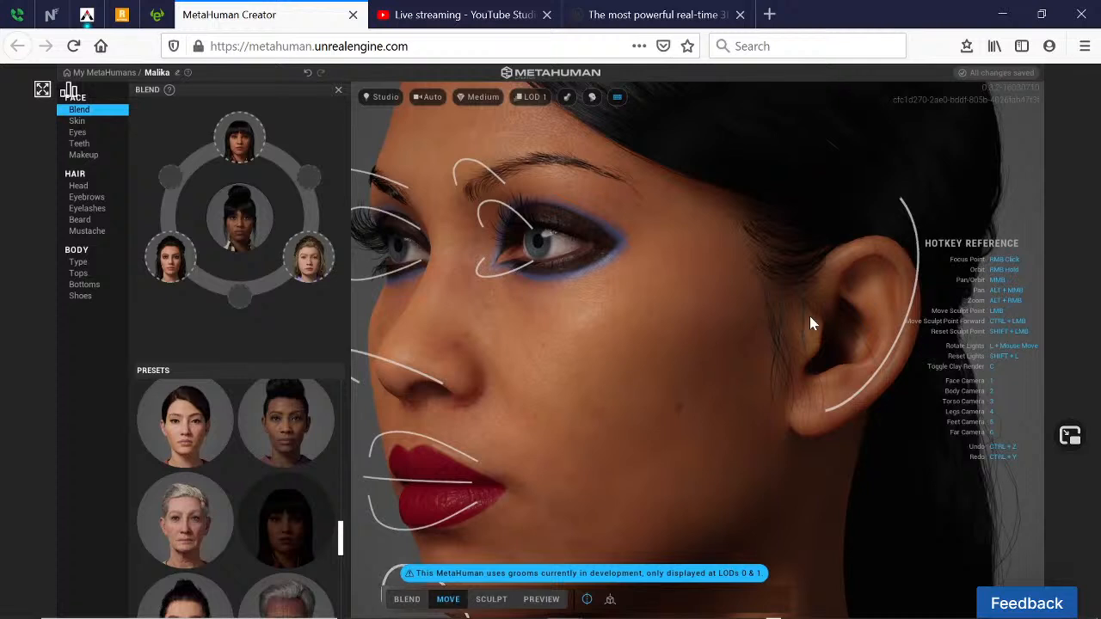
click(905, 207)
drag(888, 202, 905, 135)
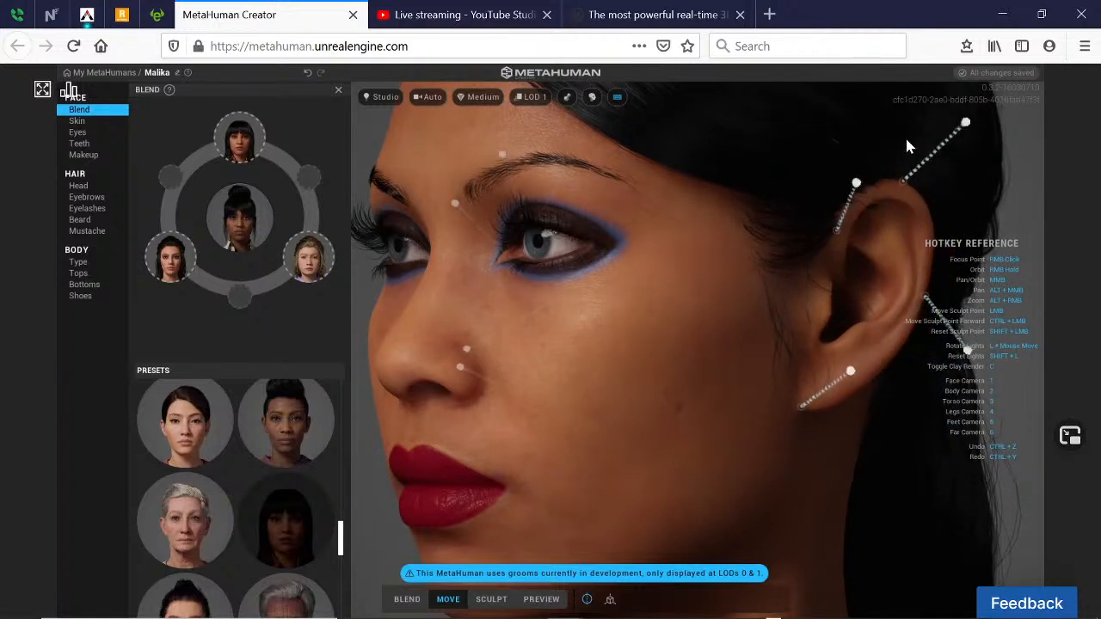
scroll(715, 346, down, 2)
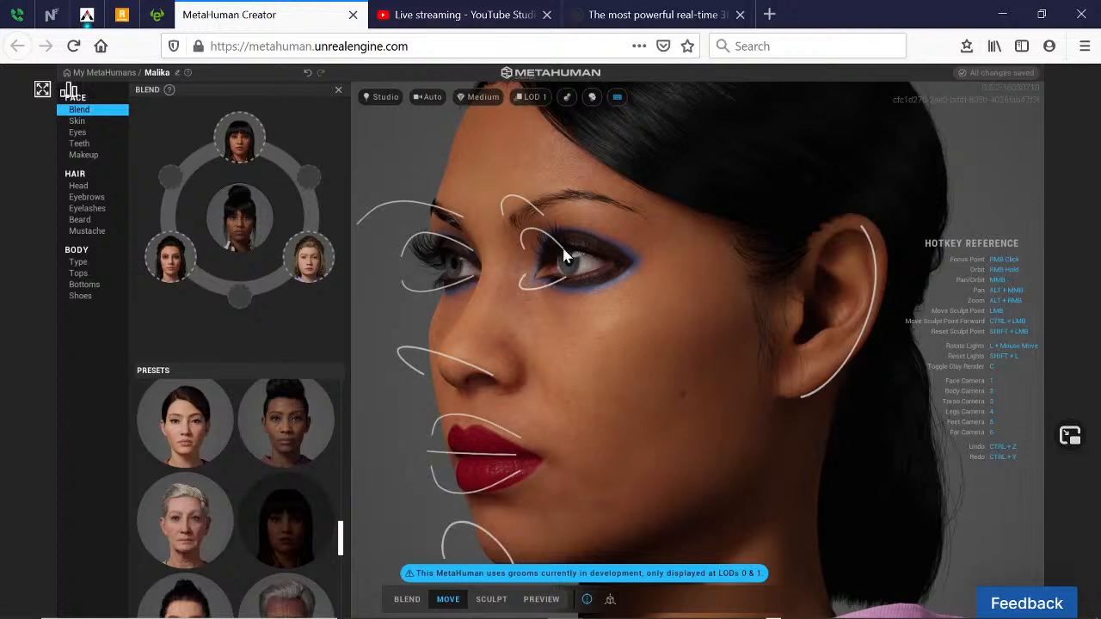
mouse_move(603, 194)
mouse_down()
mouse_move(554, 182)
mouse_move(482, 190)
mouse_move(515, 179)
mouse_move(493, 187)
mouse_up()
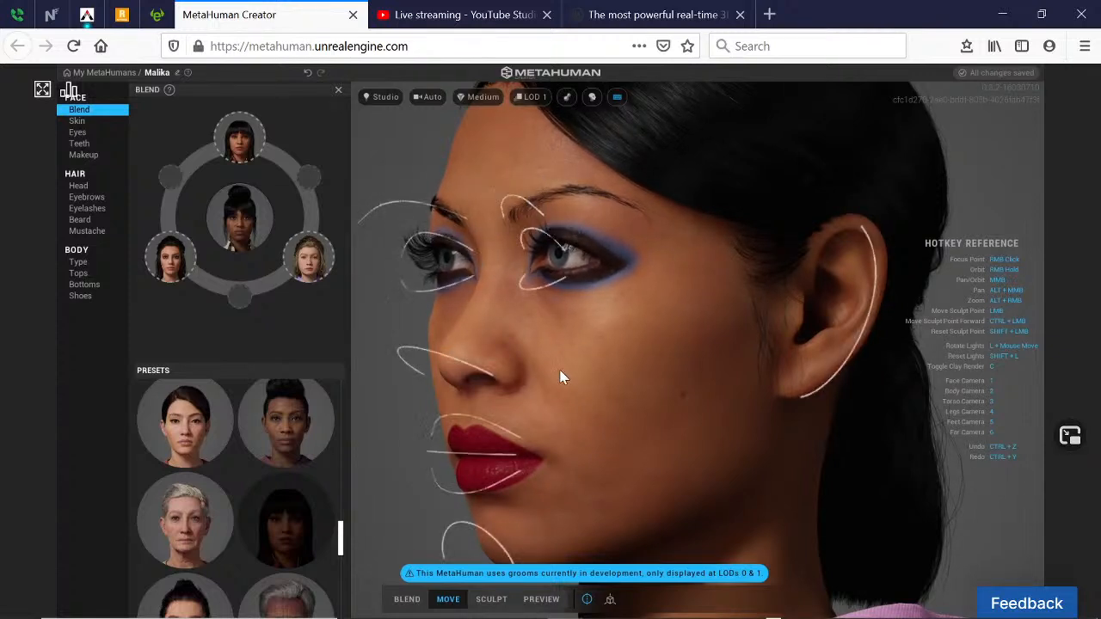
- Examine the Move guides of the eyes, eyebrows and nose close up and in profile
scroll(568, 376, down, 3)
mouse_move(572, 376)
right_down()
mouse_move(738, 368)
mouse_move(695, 362)
mouse_move(873, 389)
right_up()
scroll(680, 320, up, 8)
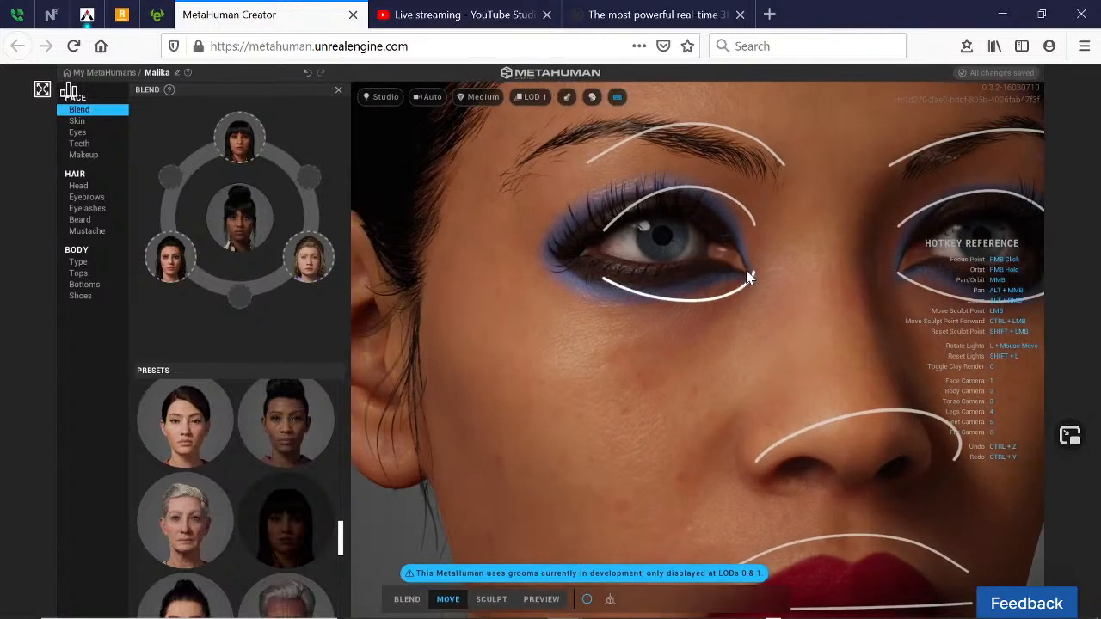
mouse_move(787, 287)
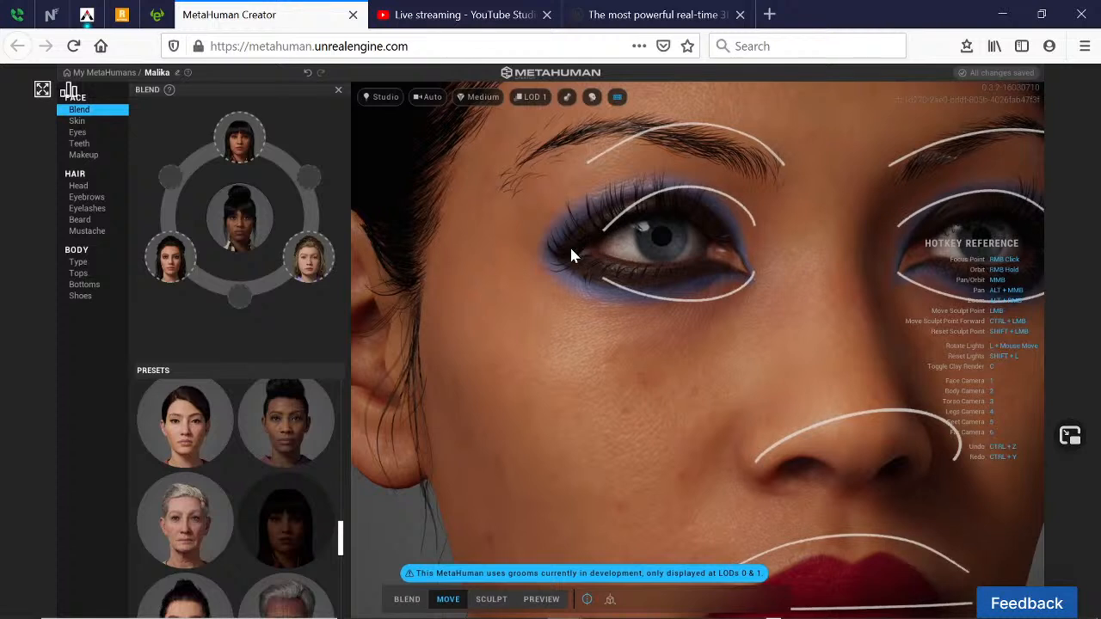
mouse_move(568, 233)
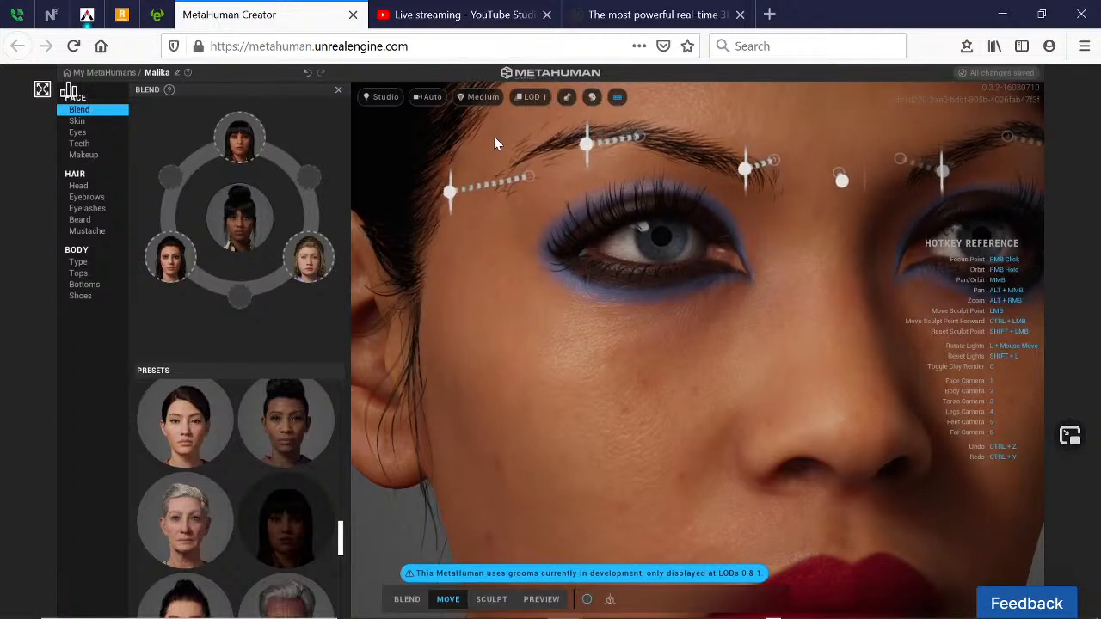
scroll(614, 332, down, 4)
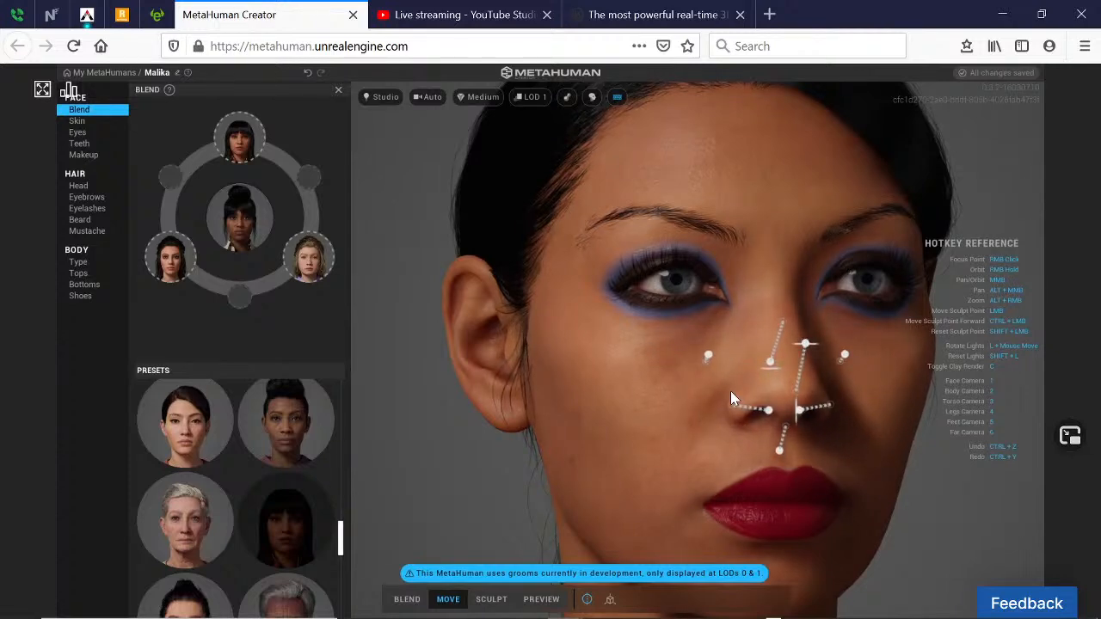
scroll(745, 396, down, 2)
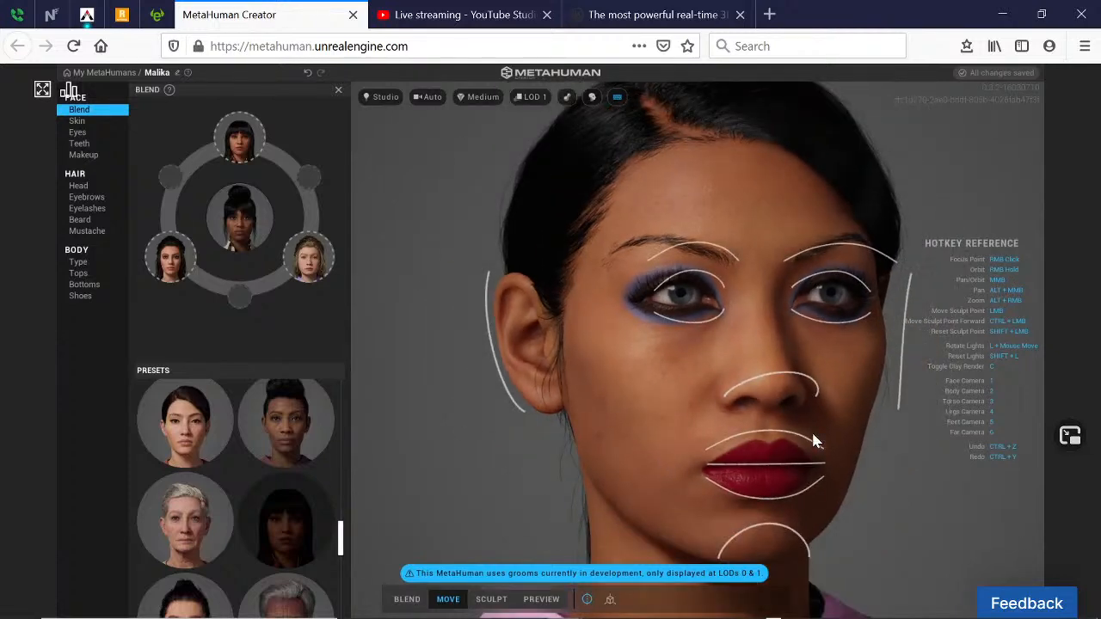
mouse_move(812, 430)
right_down()
mouse_move(900, 437)
mouse_move(869, 388)
mouse_move(904, 322)
right_up()
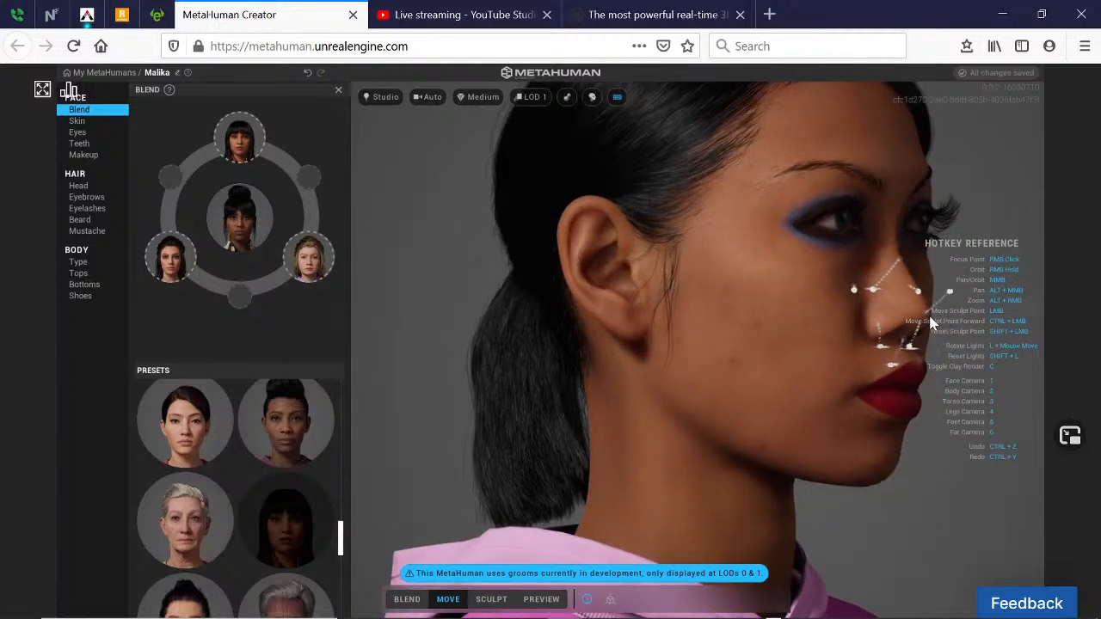
scroll(702, 383, down, 3)
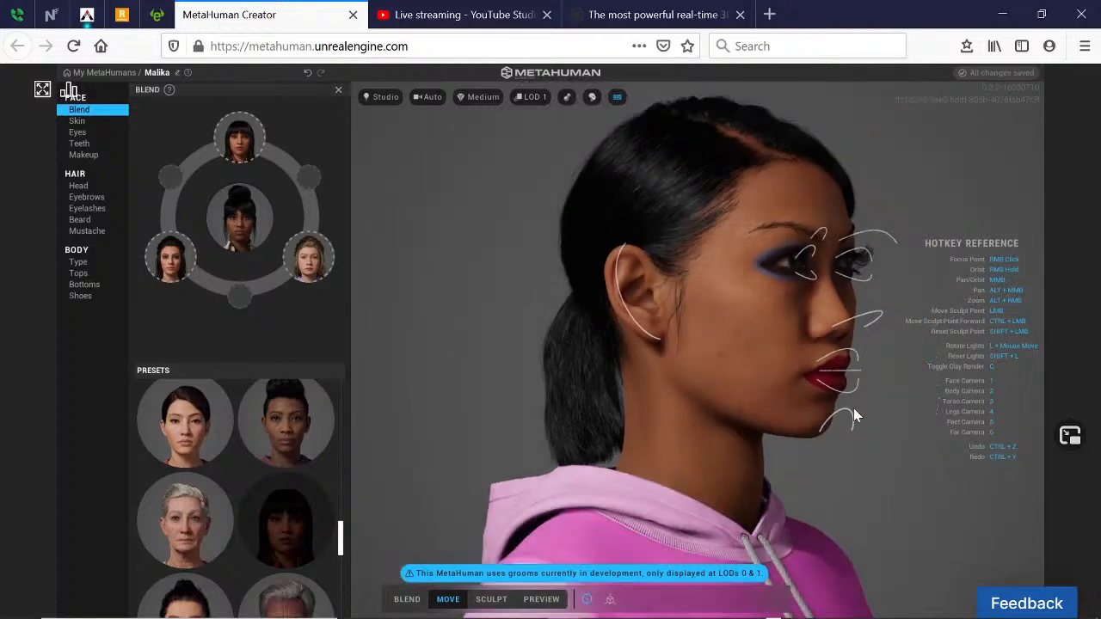
- Review the whole face from the front and from both three-quarter sides, and switch to Blend mode
key(1)
right_drag(561, 409, 929, 412)
scroll(904, 396, up, 2)
scroll(905, 399, down, 2)
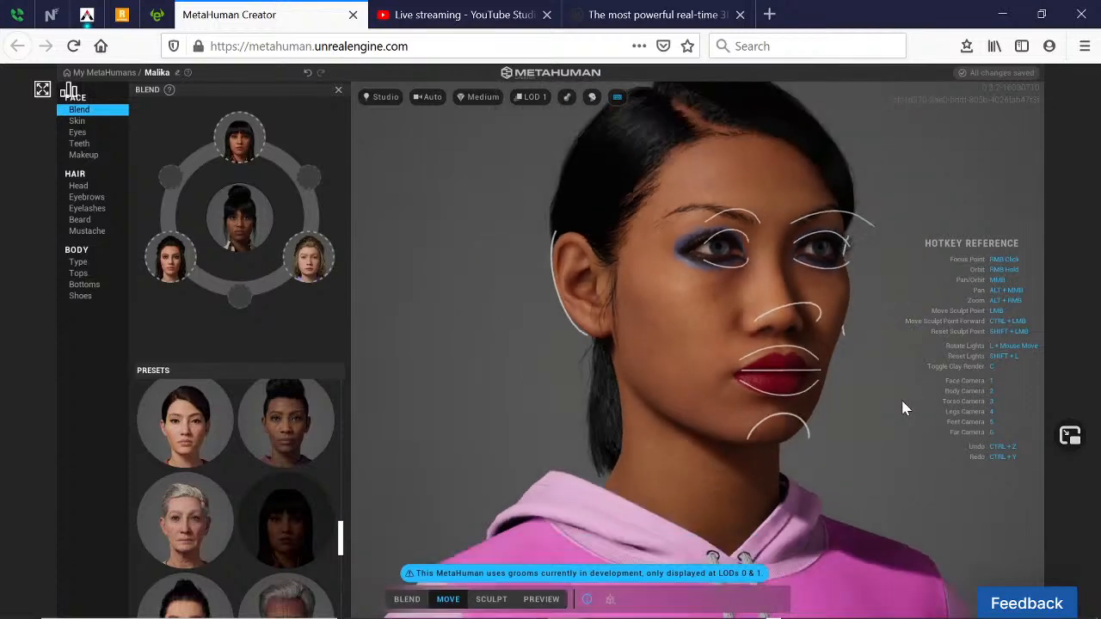
scroll(737, 400, down, 1)
right_drag(818, 352, 601, 338)
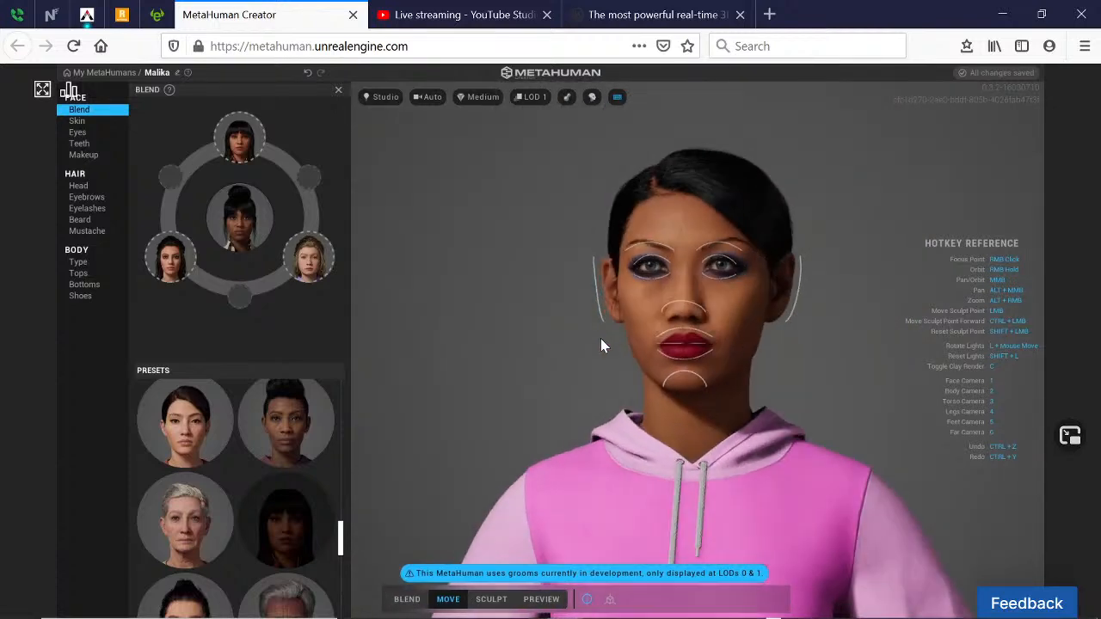
scroll(599, 342, up, 3)
scroll(553, 344, down, 1)
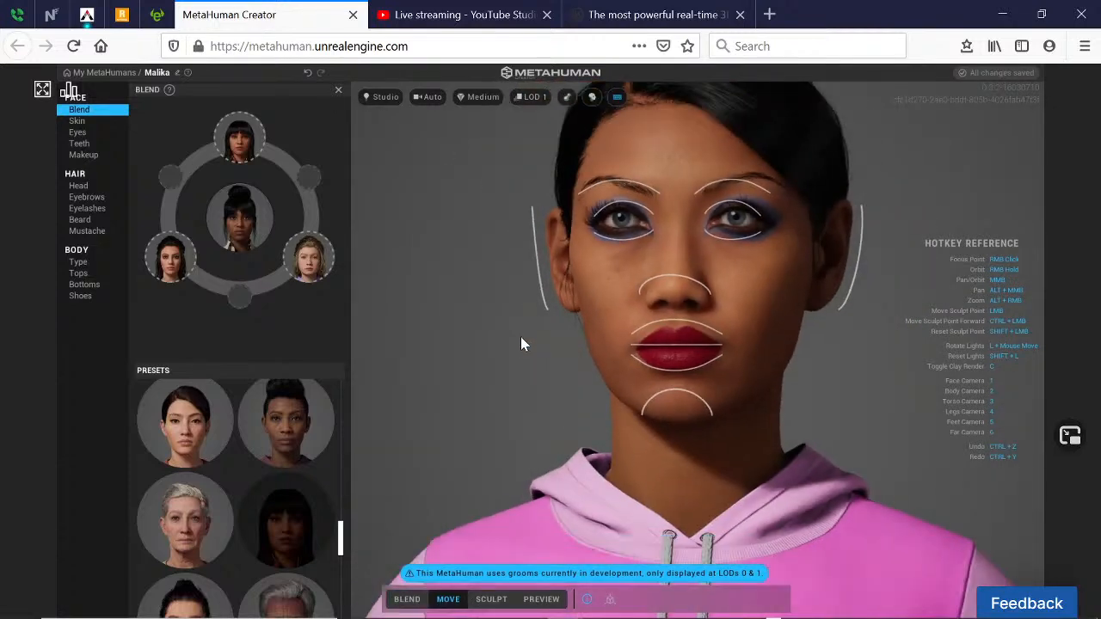
right_drag(522, 341, 454, 369)
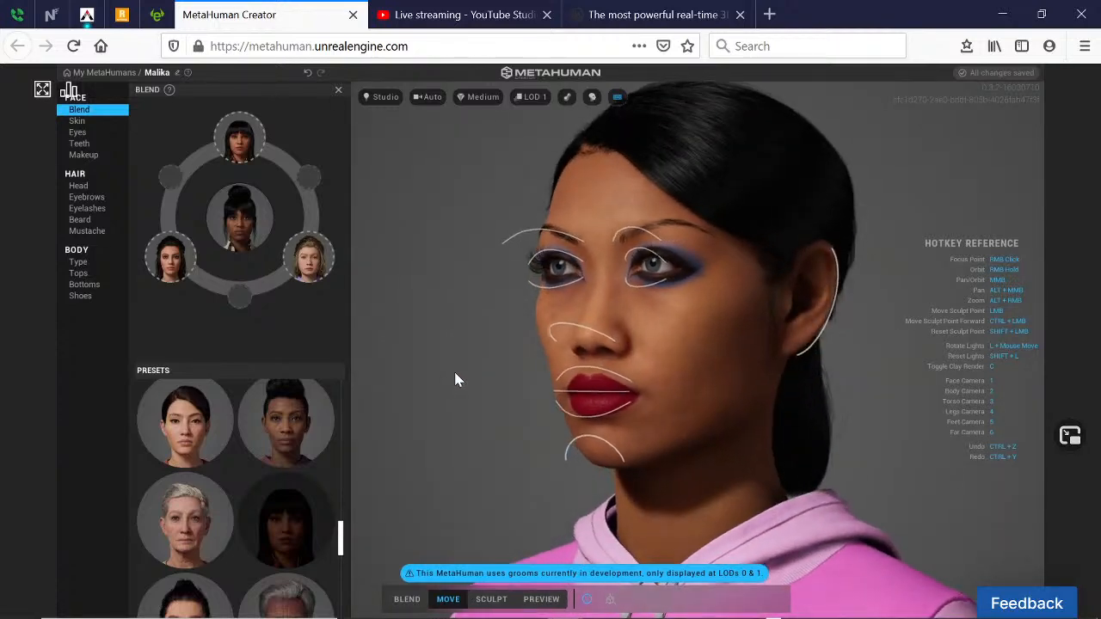
scroll(455, 362, up, 3)
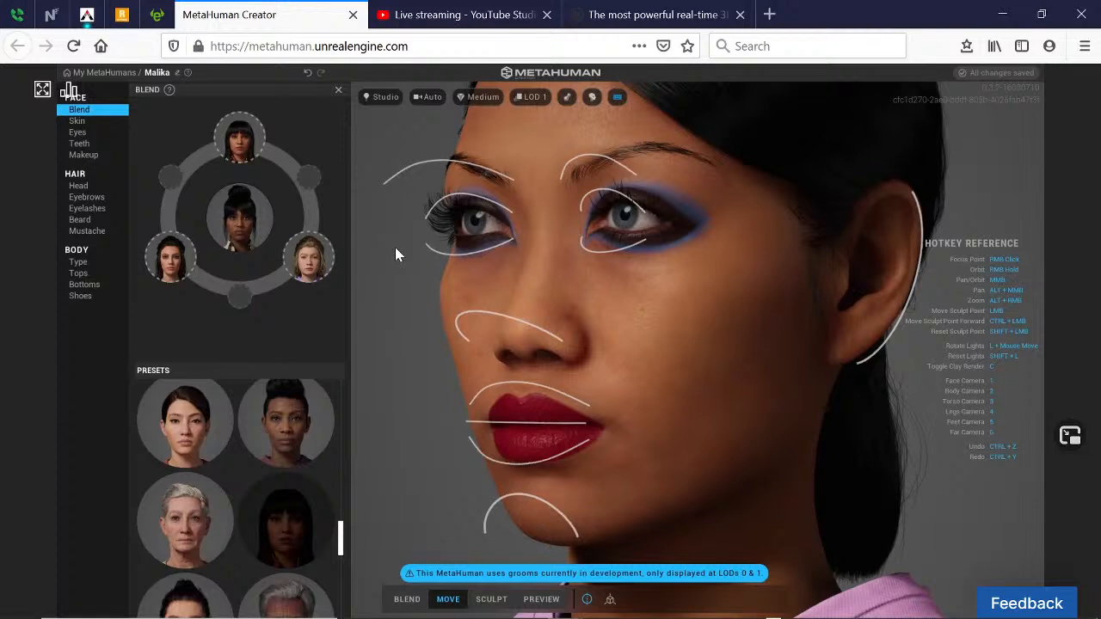
scroll(426, 314, down, 2)
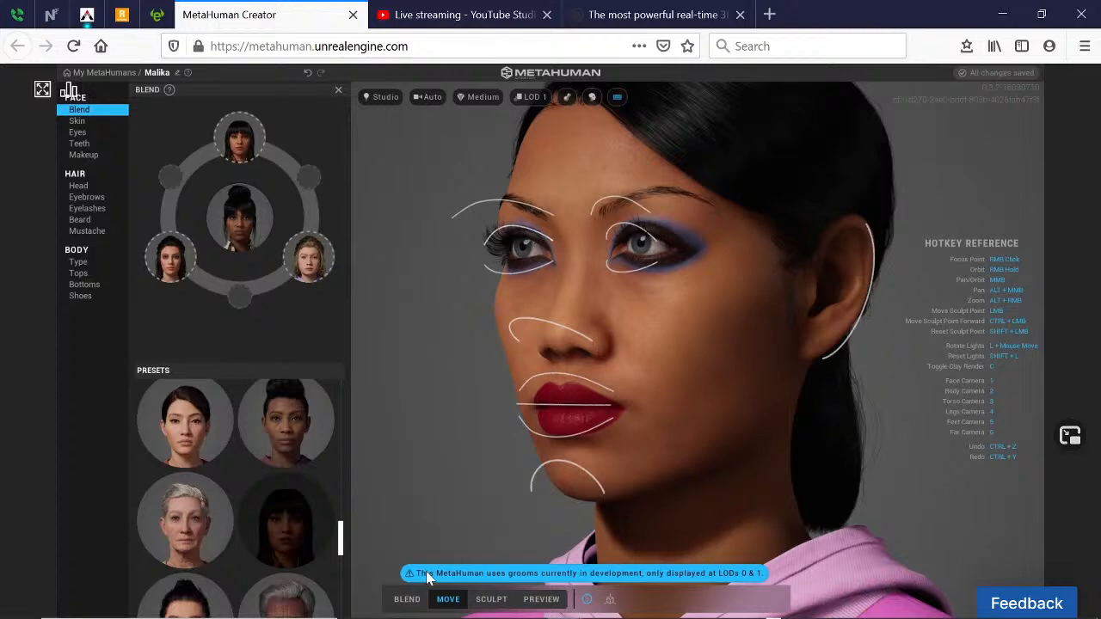
click(407, 598)
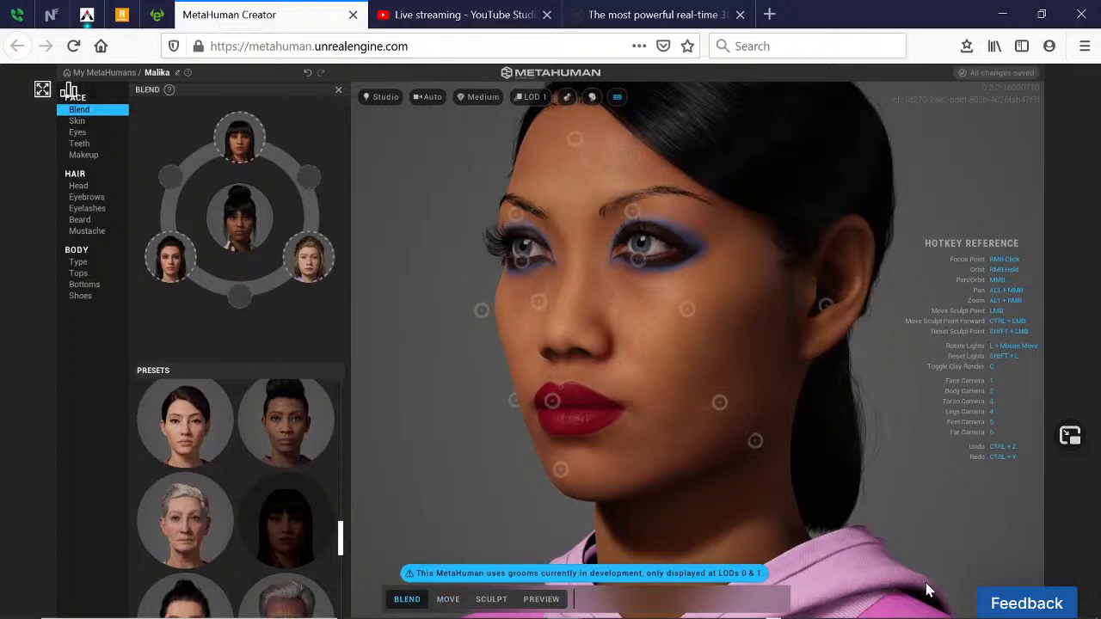
- Switch to the pop-out YouTube live chat window and write "Sup bro! How's things going" as a message
mouse_move(575, 607)
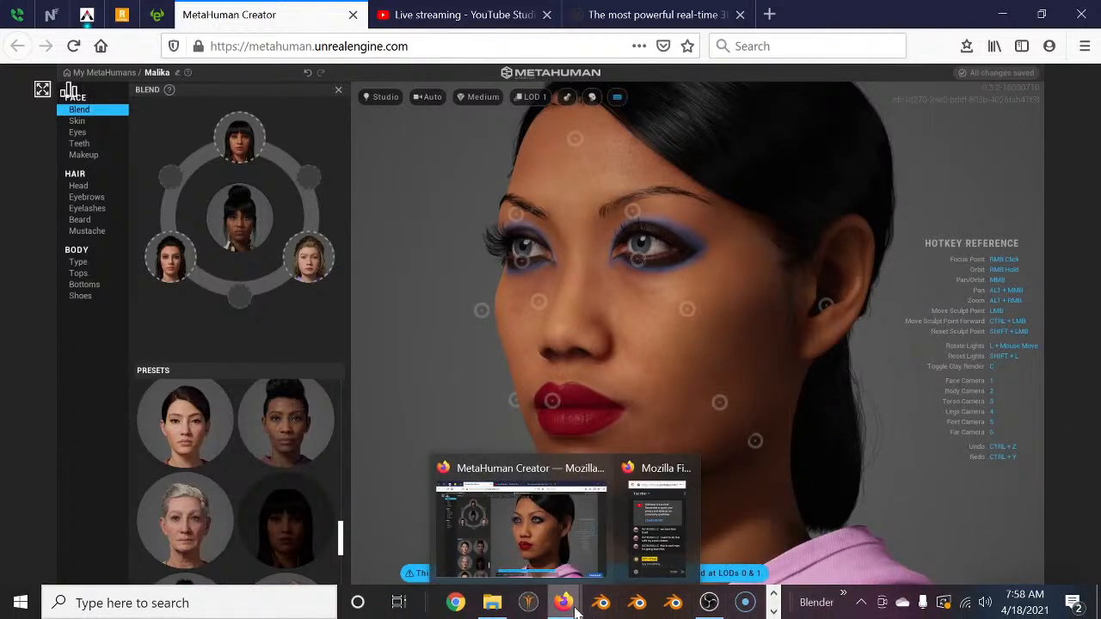
click(656, 538)
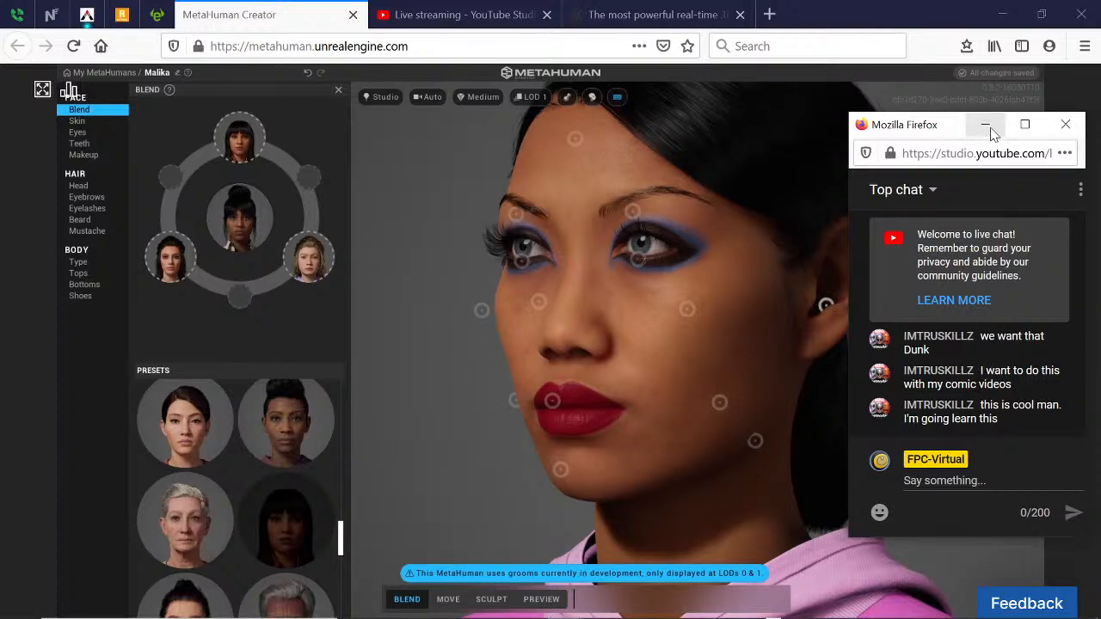
click(945, 481)
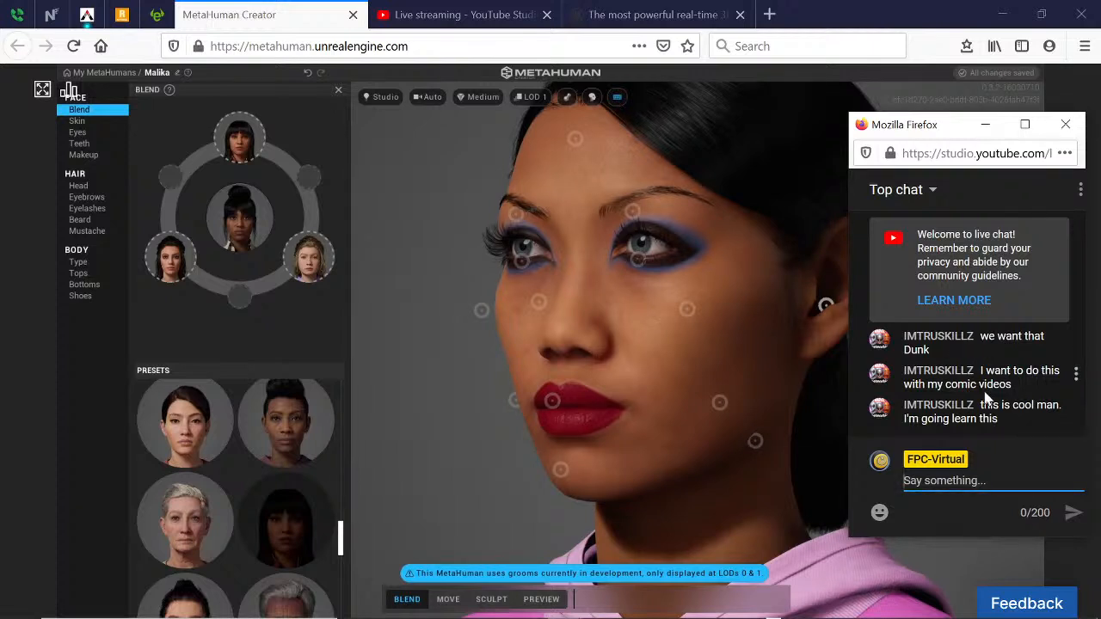
text(Sup )
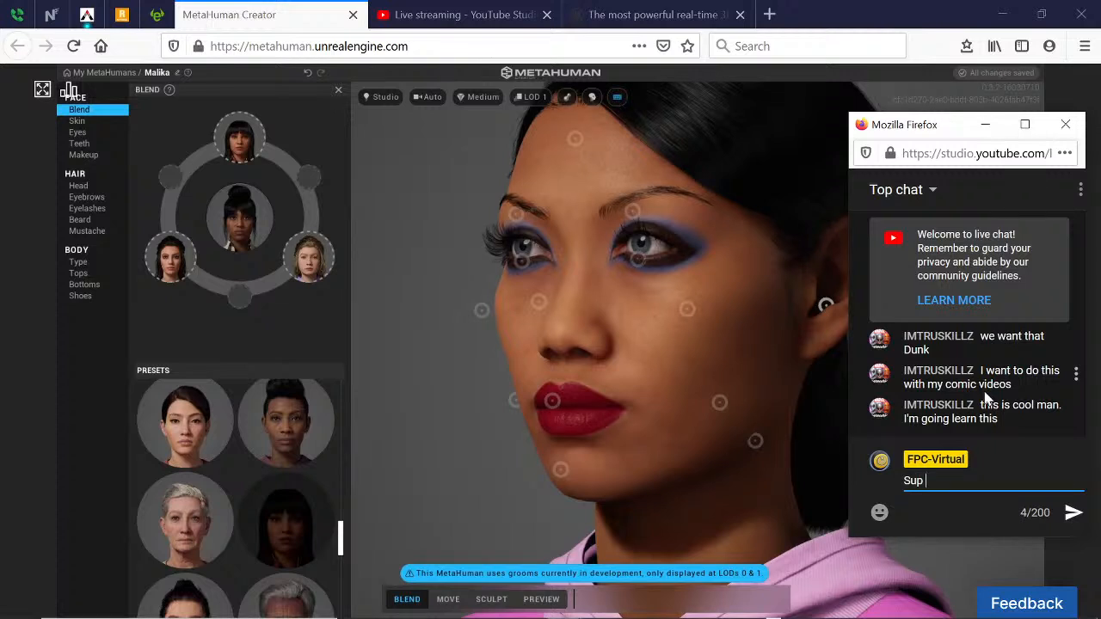
text(bro! How's things ggoing)
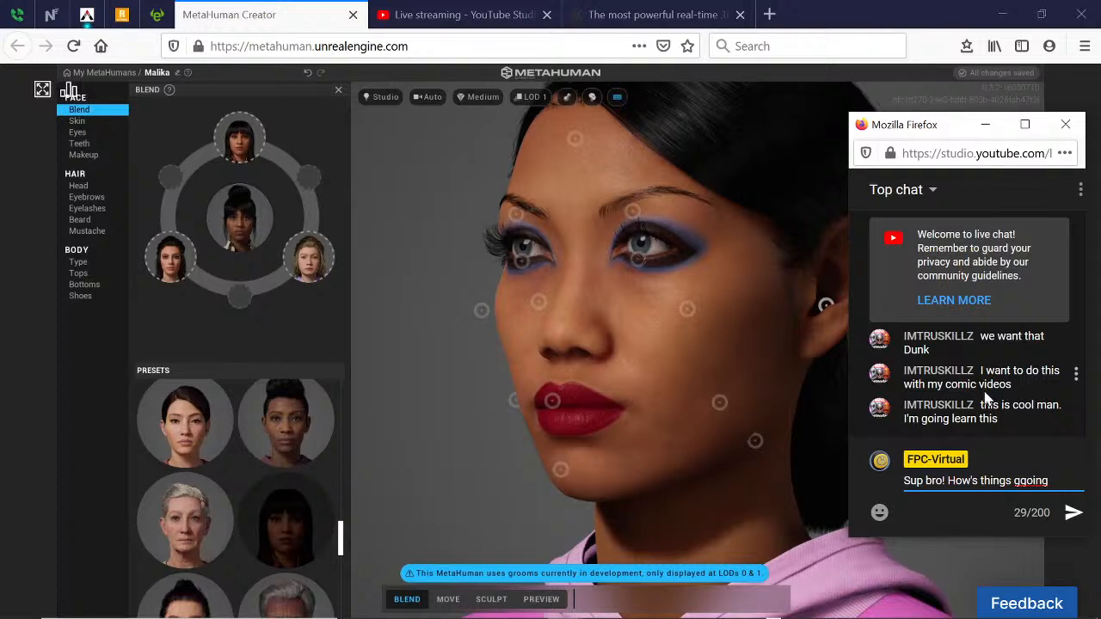
key(BackSpace)
key(BackSpace)
text(o)
- Extend the chat message with "you" and an @-mention of the viewer who commented last
text(you)
text( @)
text(I)
text(MT)
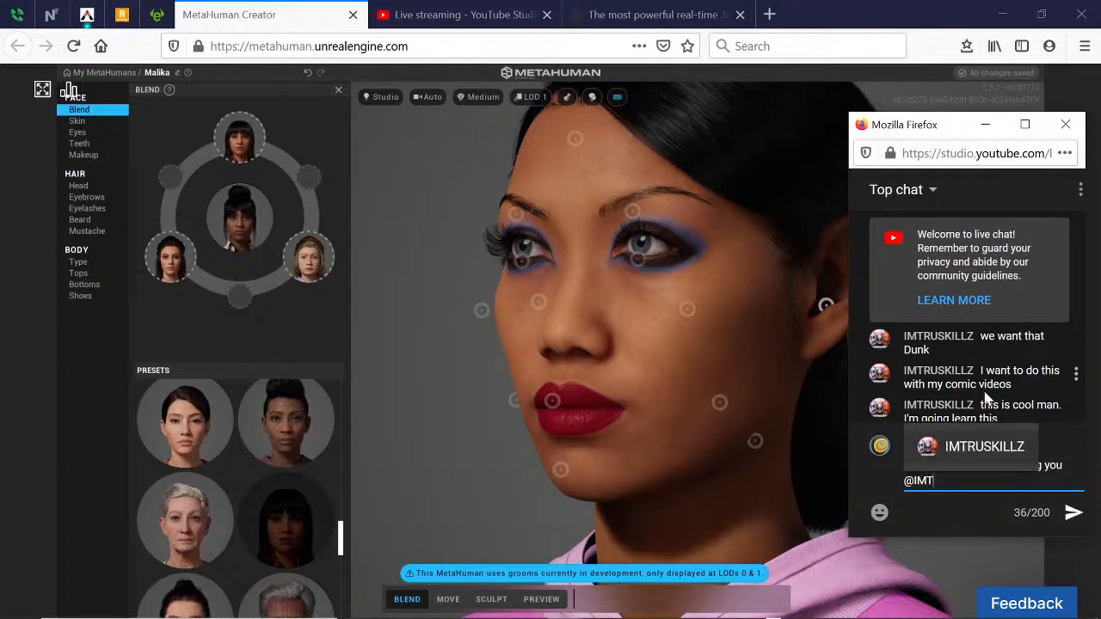
text(RUSKILLZ)
click(990, 448)
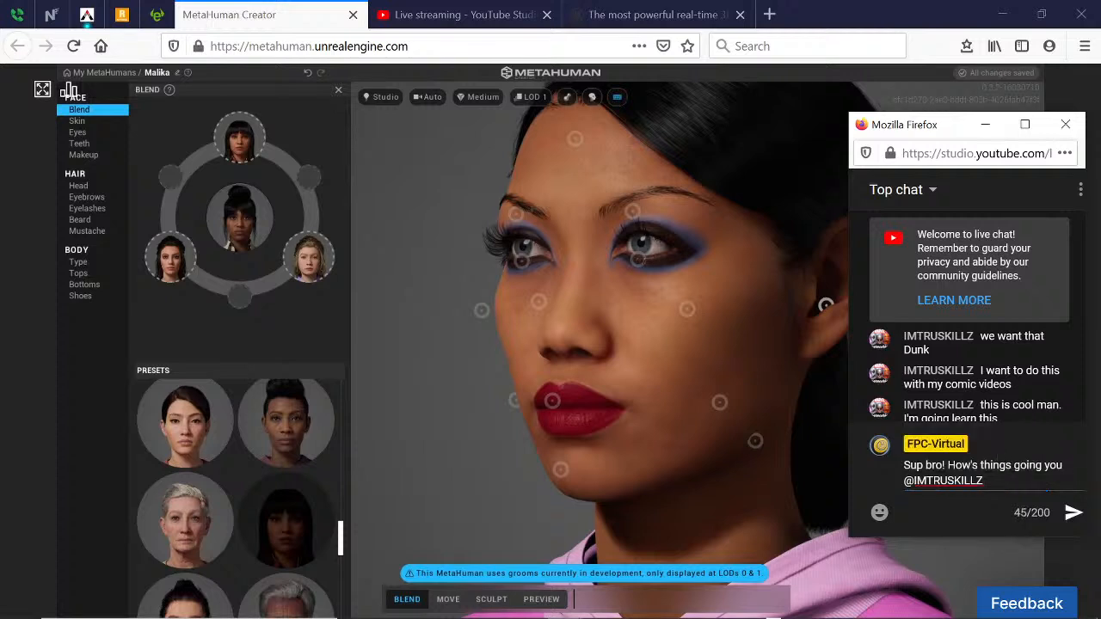
- Send the drafted reply and post "Thanks for watching for all these years" in the live chat
click(1075, 516)
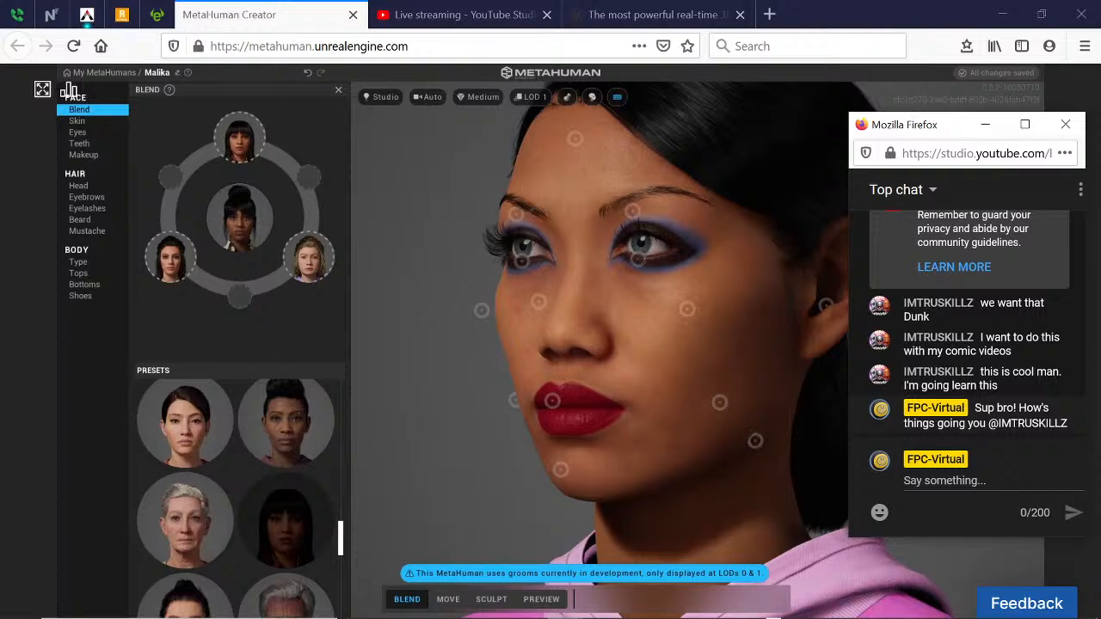
click(946, 481)
text(T)
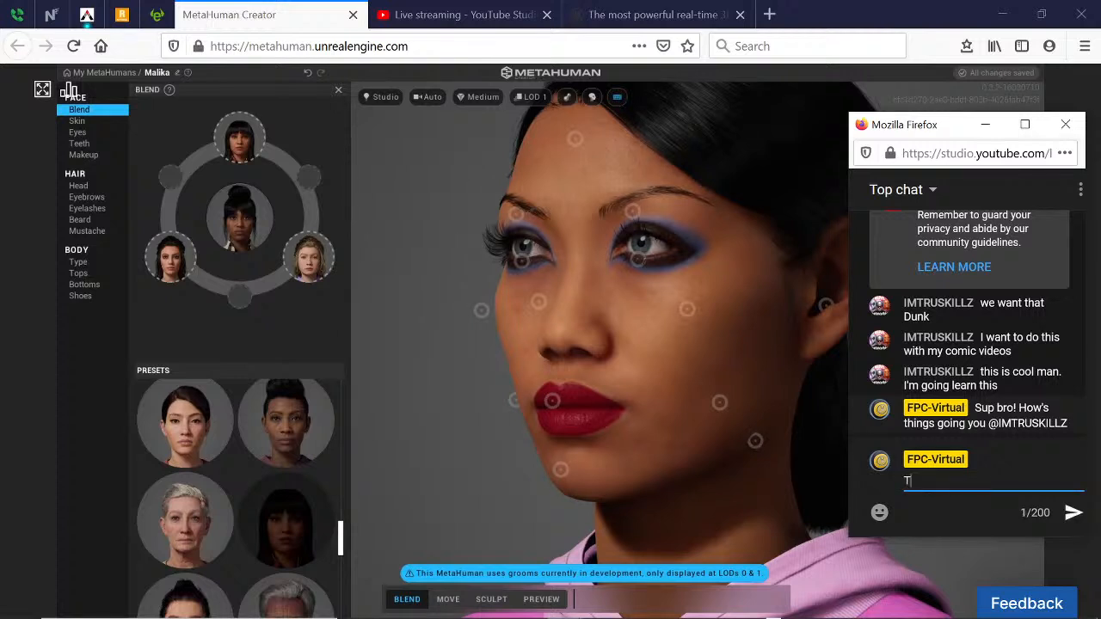
text(hanks for watching)
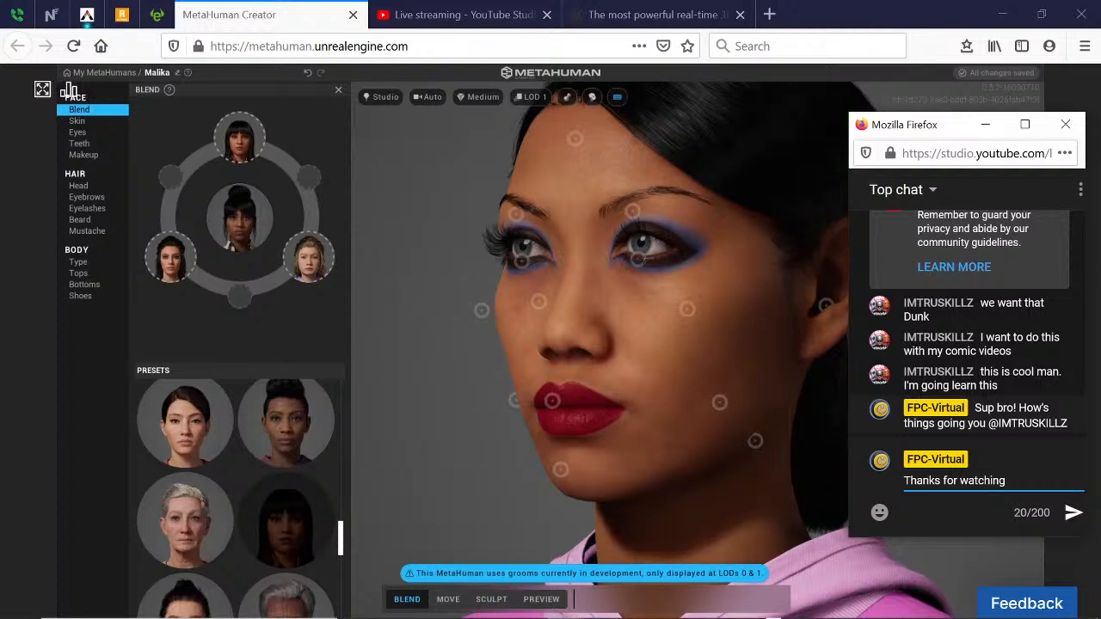
text( for all these years)
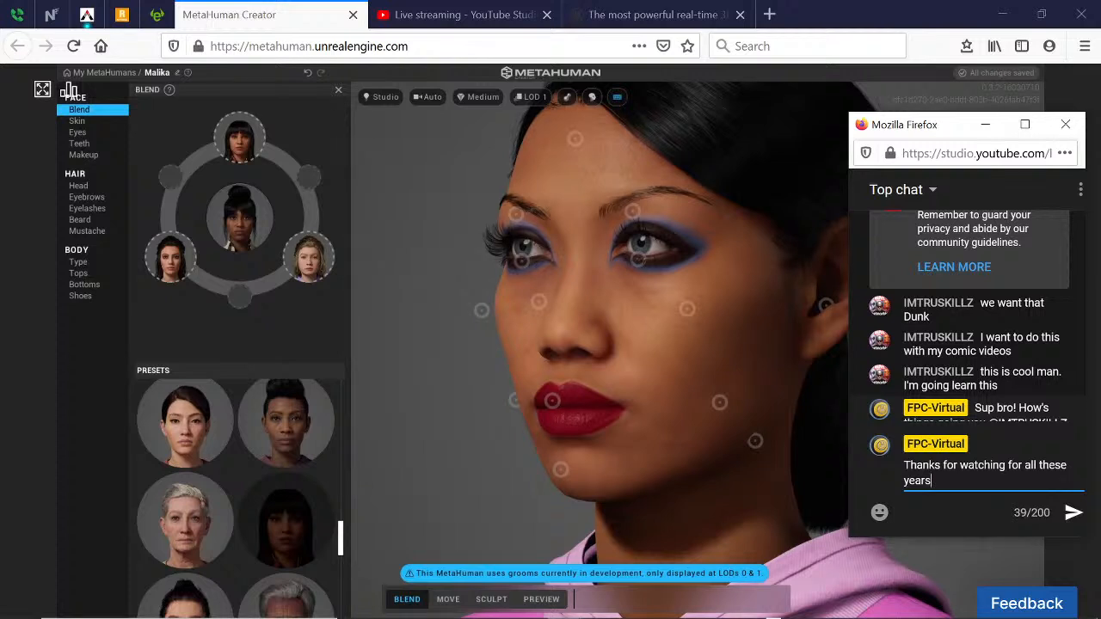
click(1073, 515)
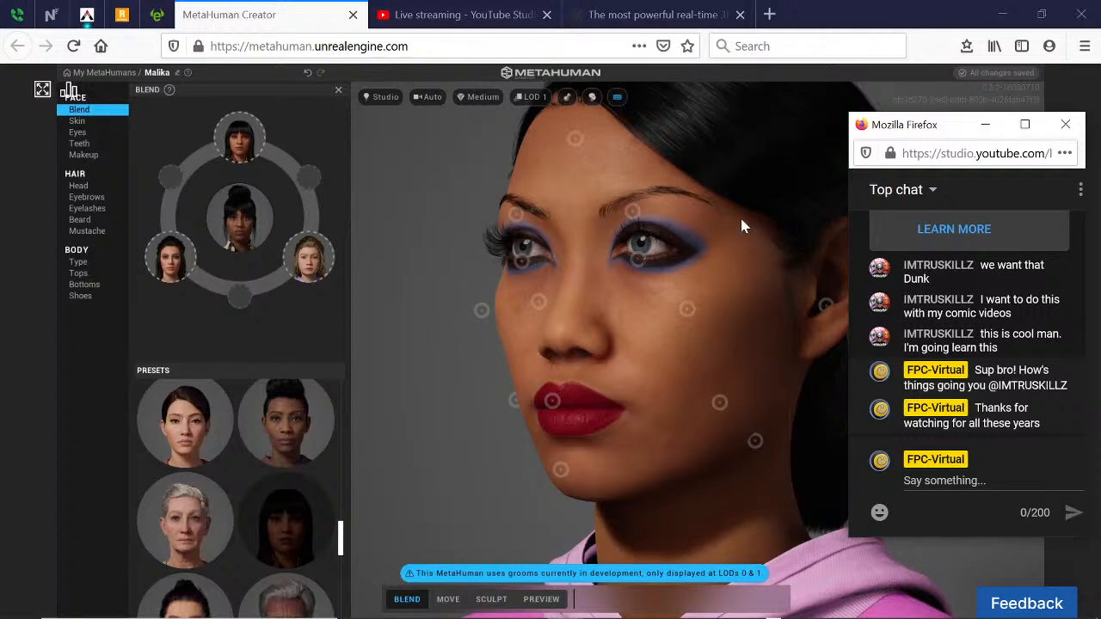
- Minimise the chat window to return to MetaHuman Creator, and set the environment to Indoor
click(986, 129)
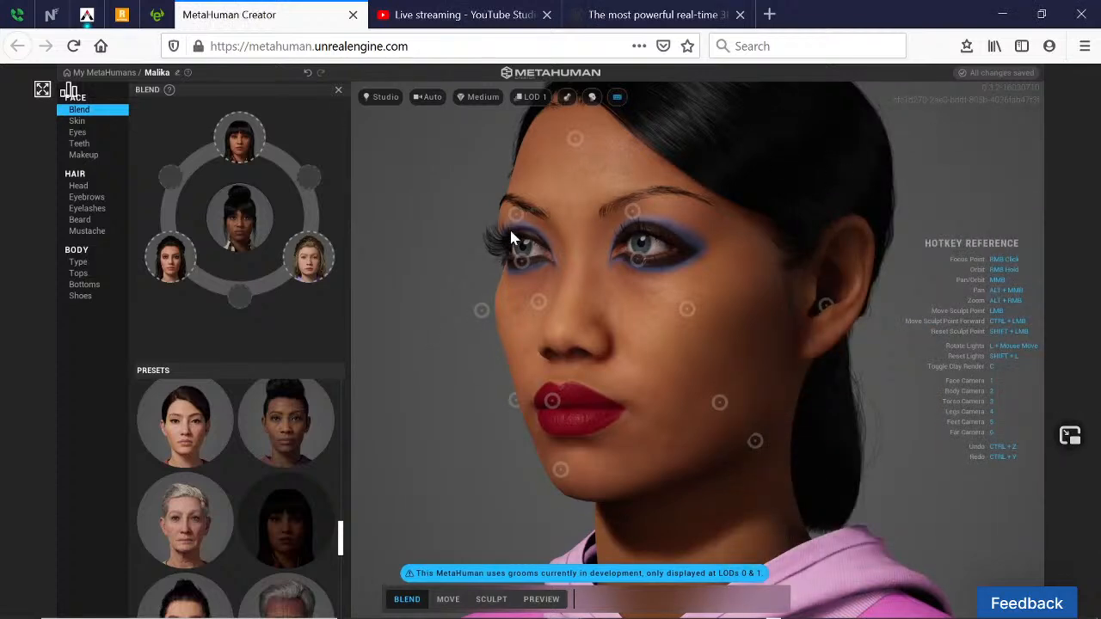
click(383, 97)
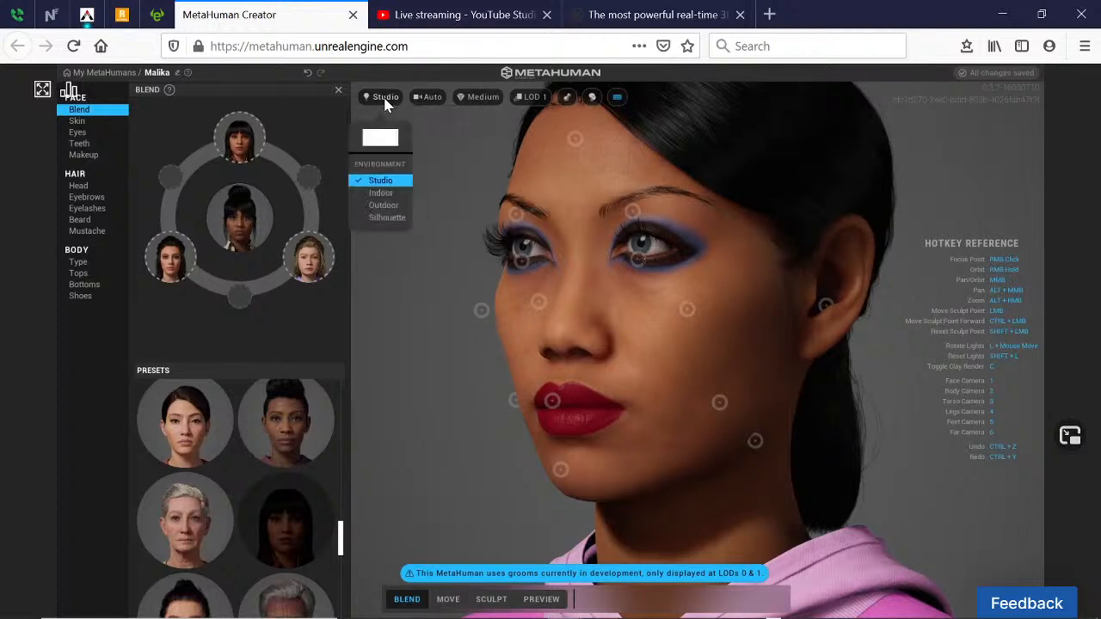
click(382, 194)
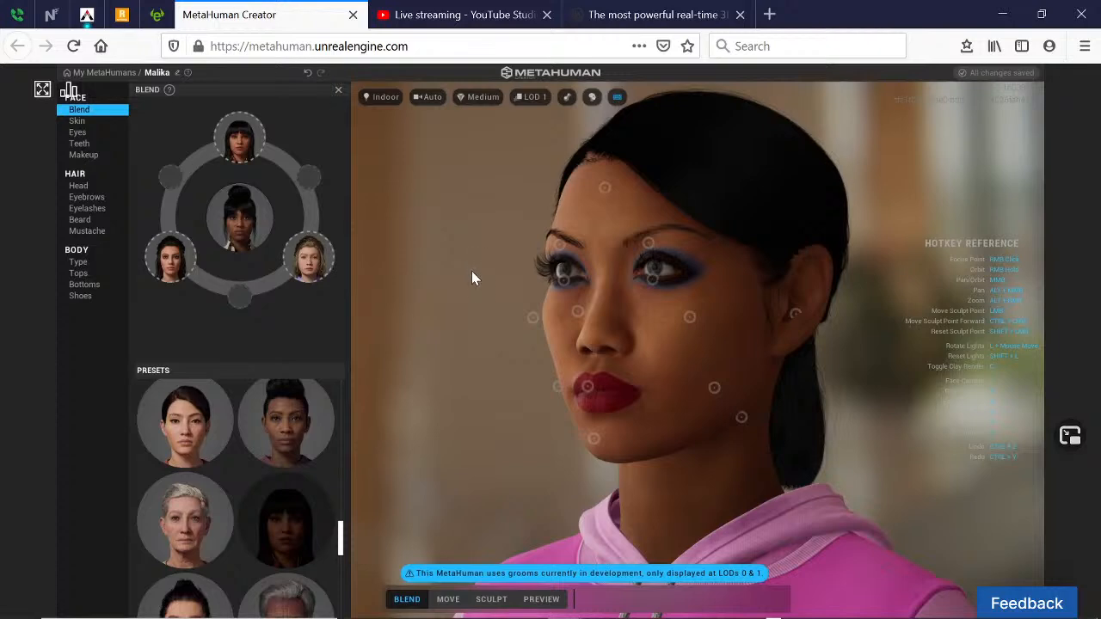
right_drag(478, 295, 780, 300)
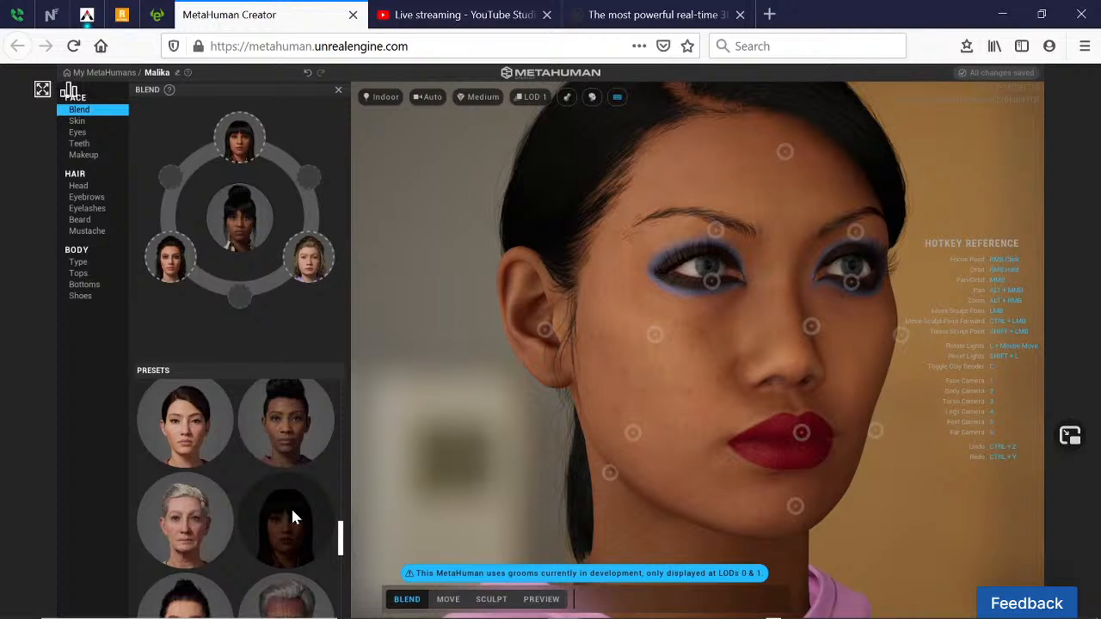
- Open the face's Skin settings and play the preview animation
click(448, 599)
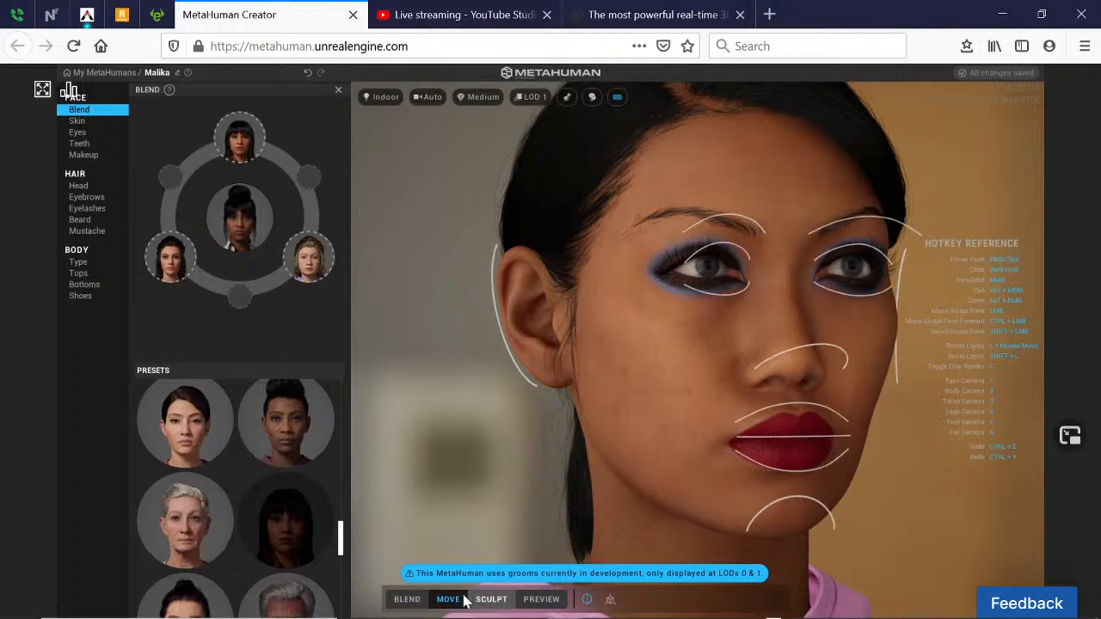
click(408, 600)
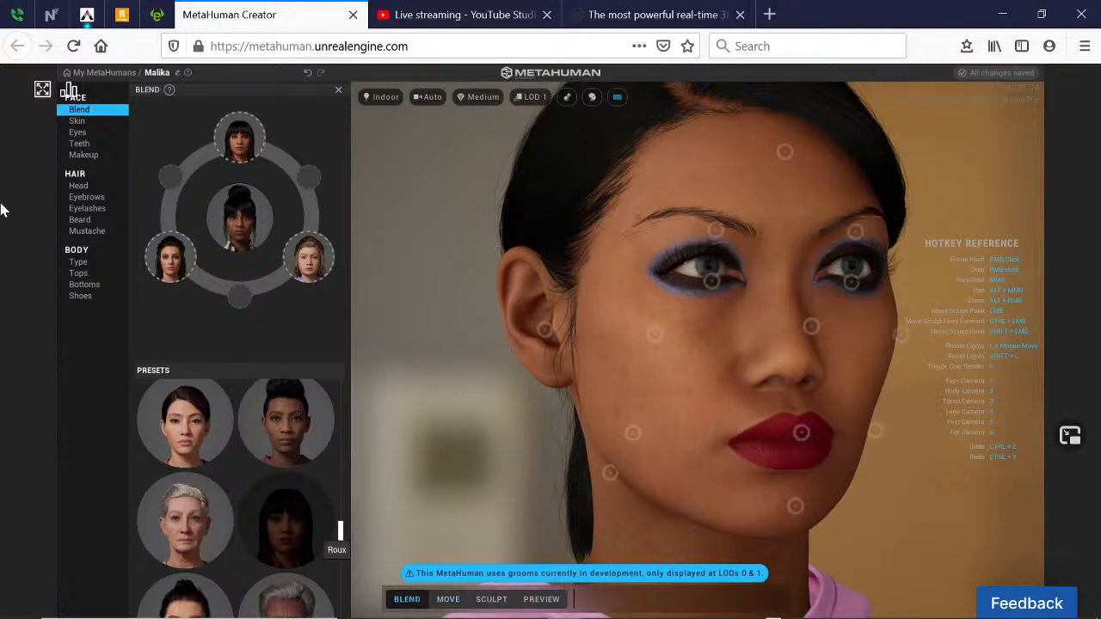
click(82, 120)
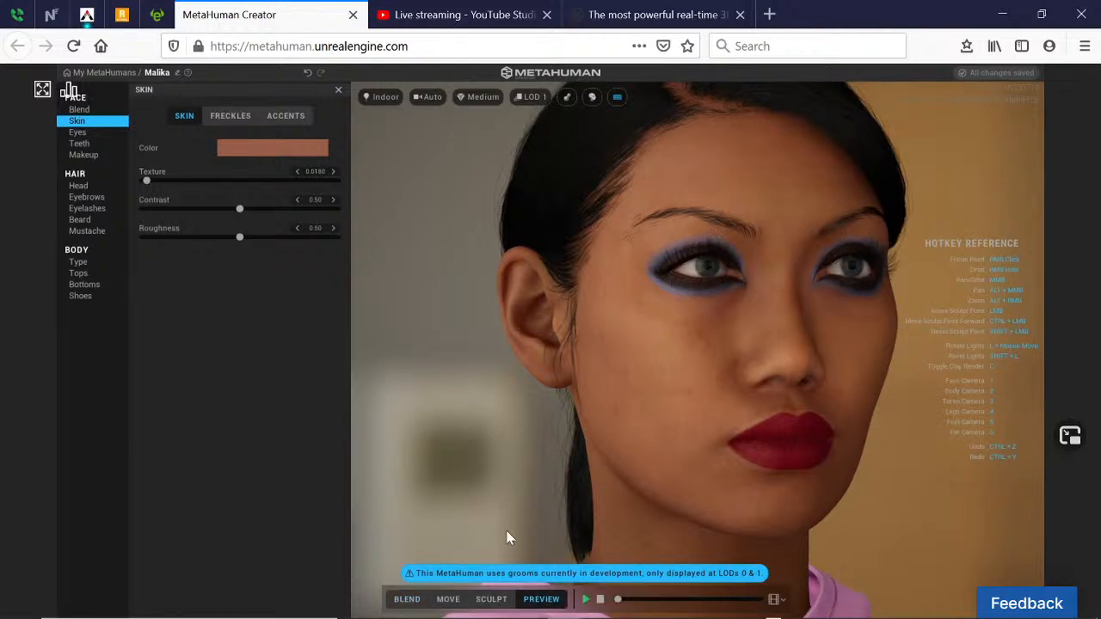
click(586, 600)
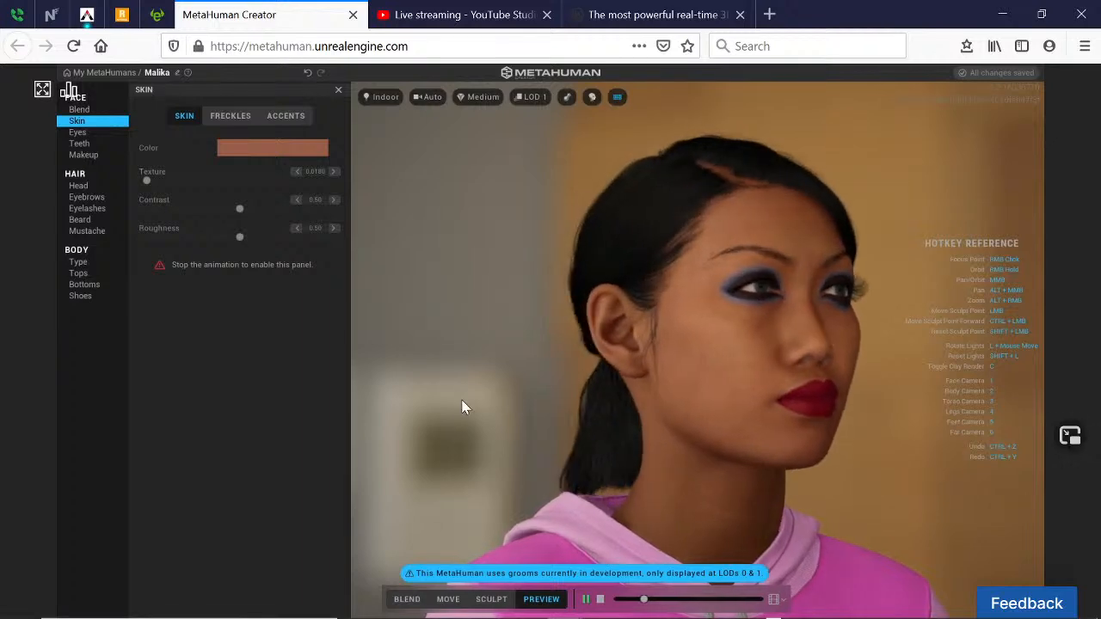
scroll(471, 400, up, 3)
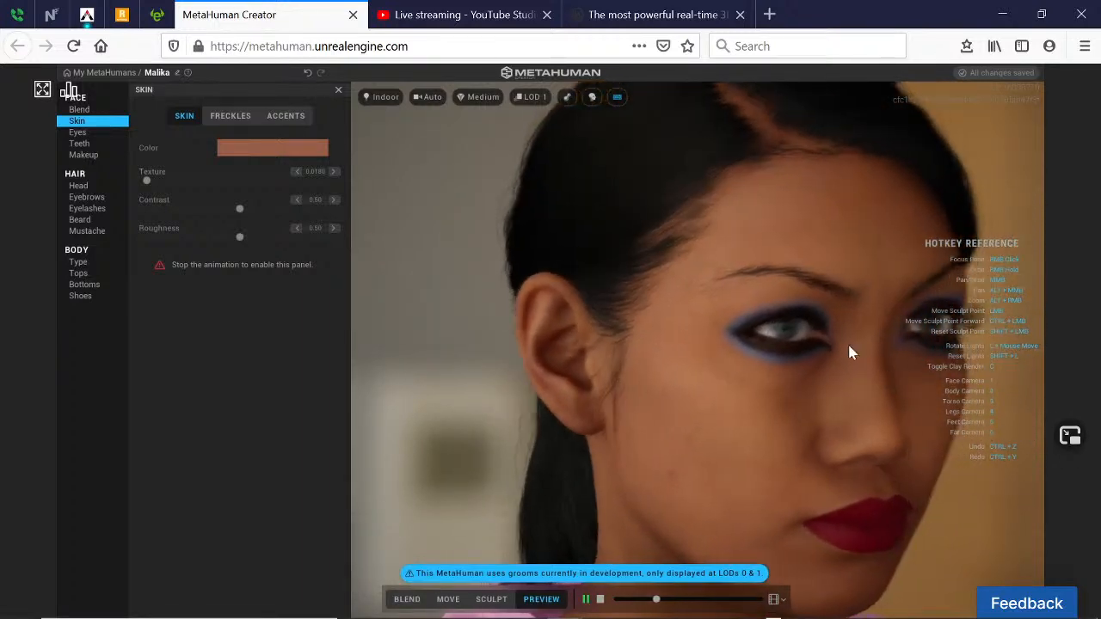
- Show the editor full screen and close the Skin settings to view the animated face close up
click(43, 90)
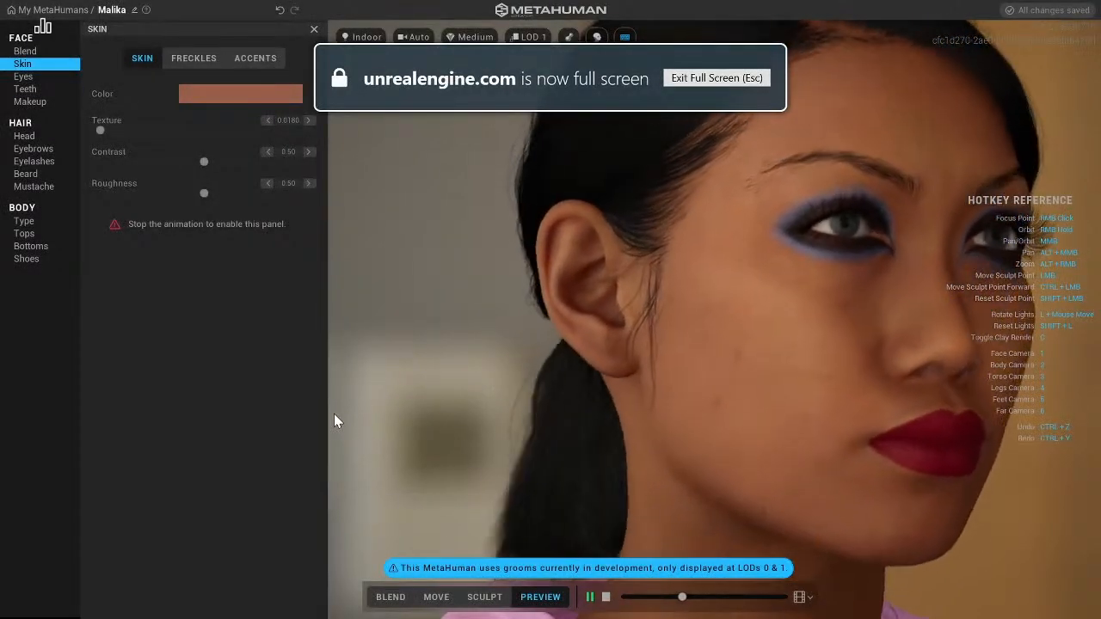
click(313, 31)
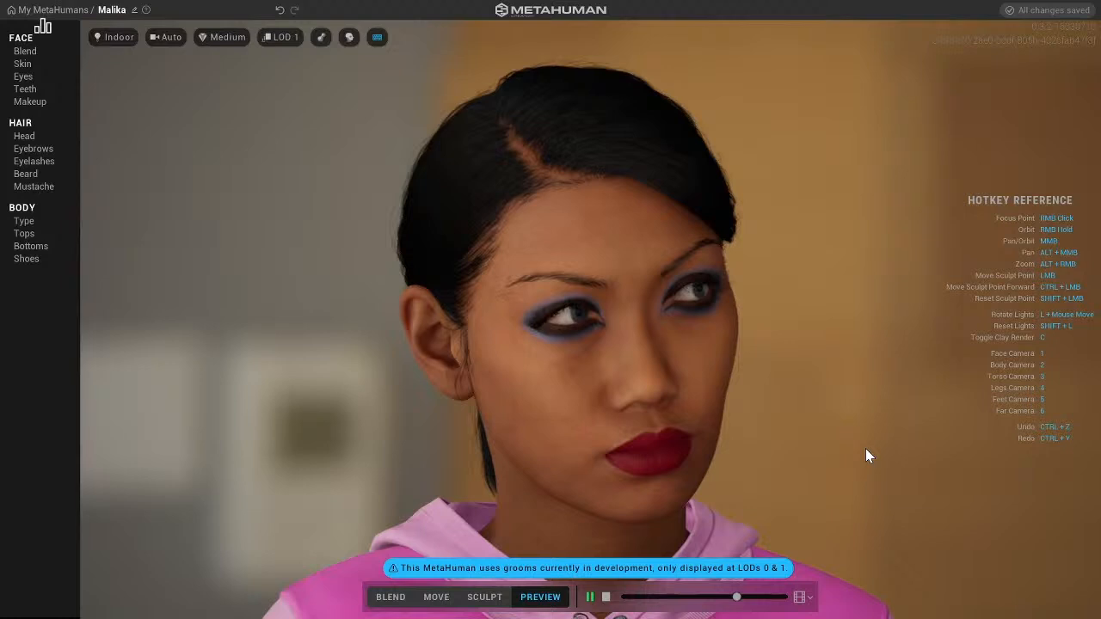
scroll(853, 427, up, 3)
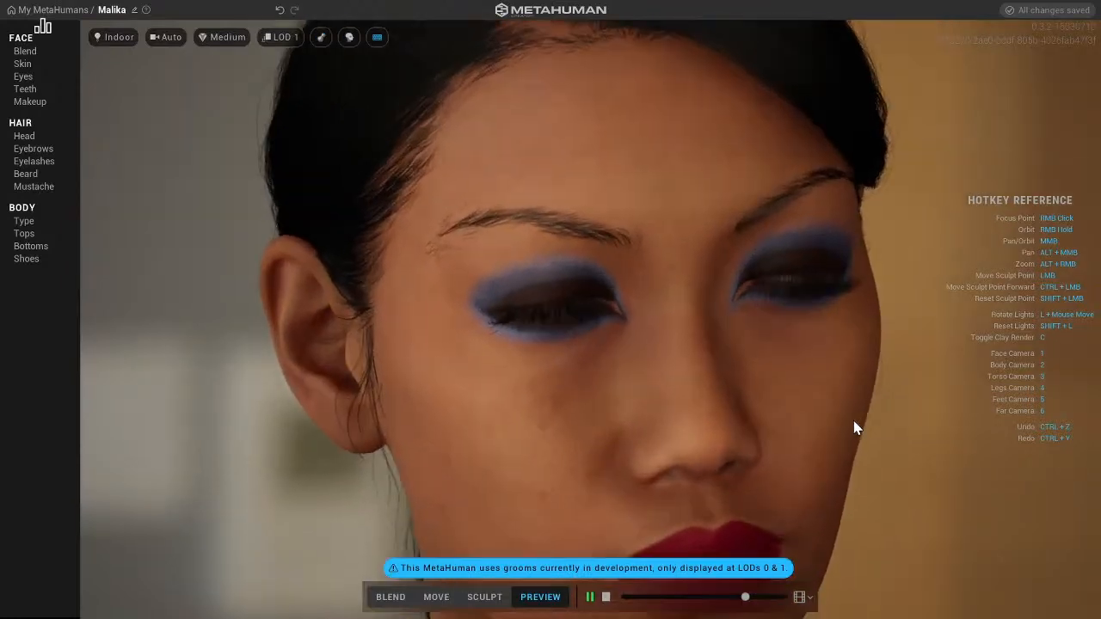
scroll(853, 430, up, 2)
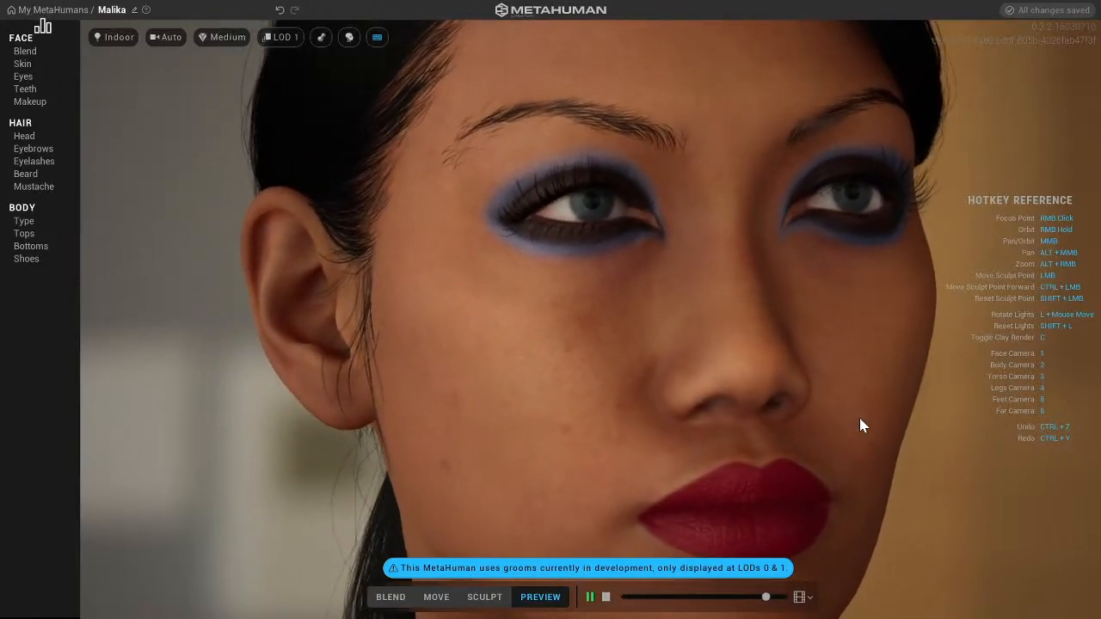
key(1)
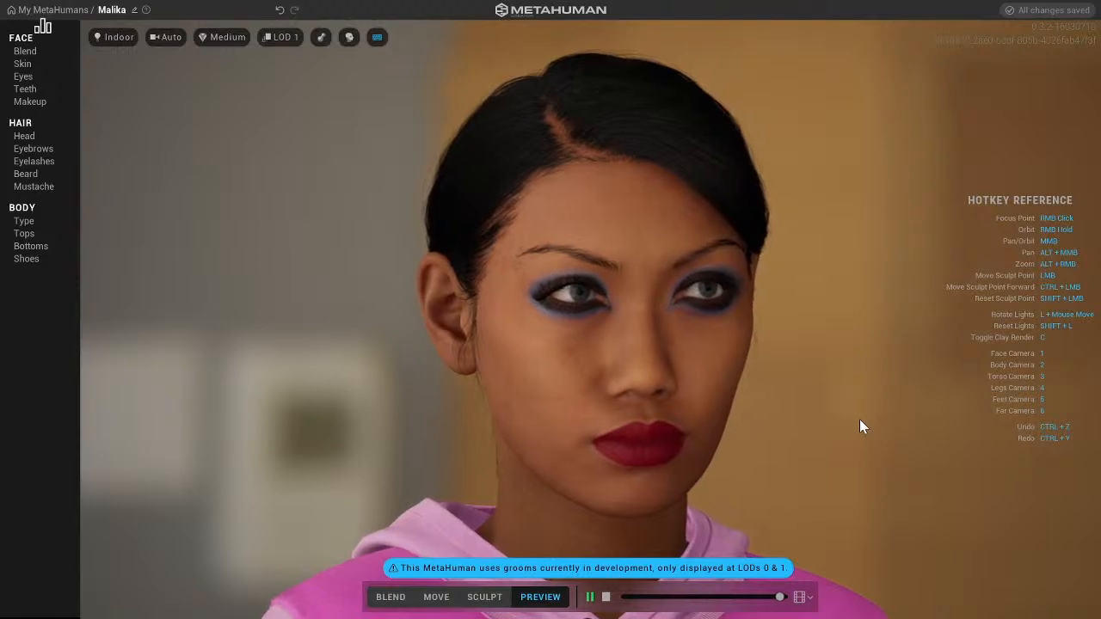
- Pause the preview animation, and try the Face camera before switching to the Body camera
click(590, 599)
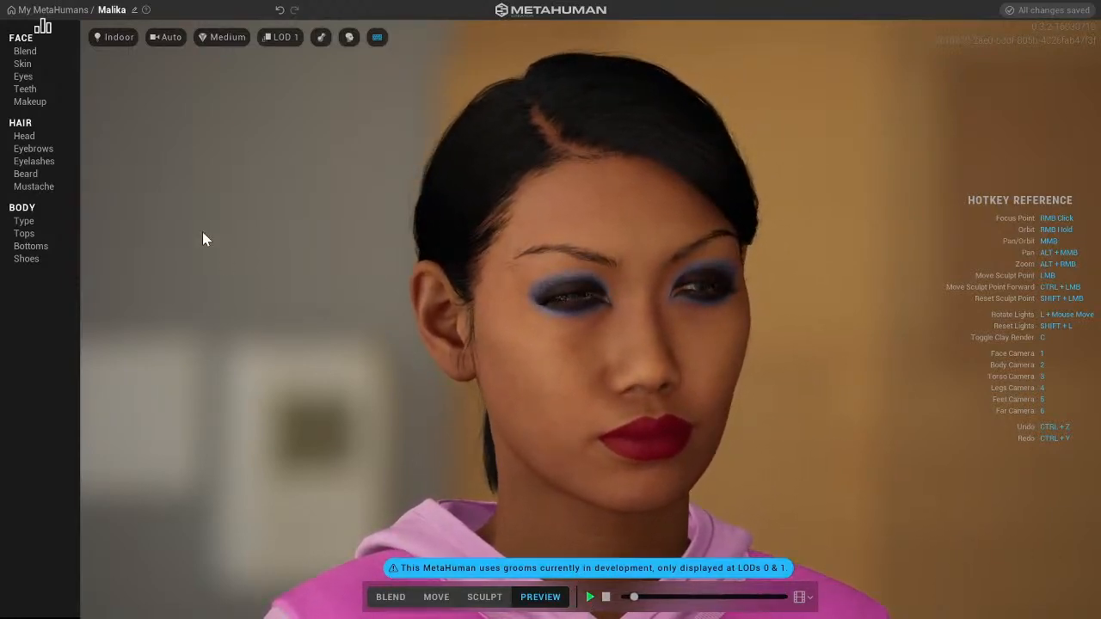
click(170, 39)
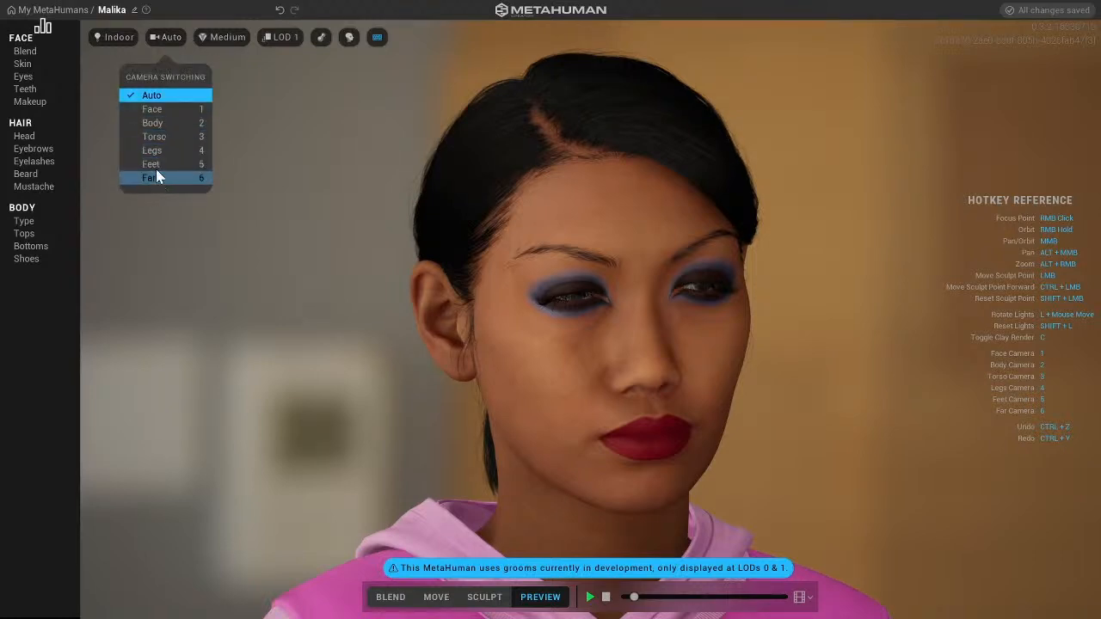
click(169, 109)
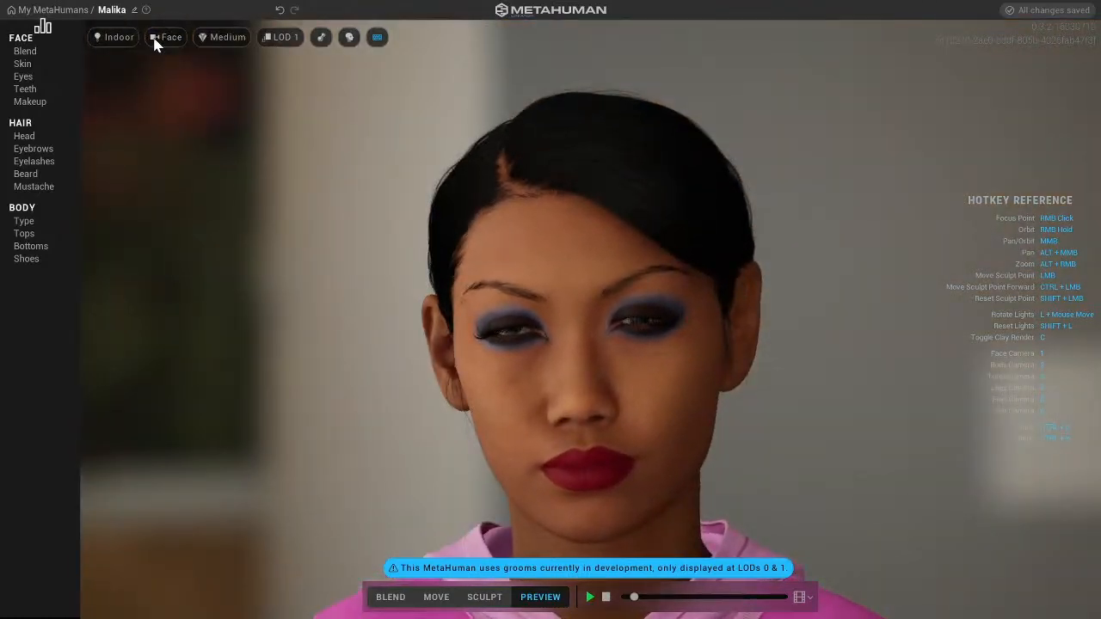
click(159, 43)
click(180, 125)
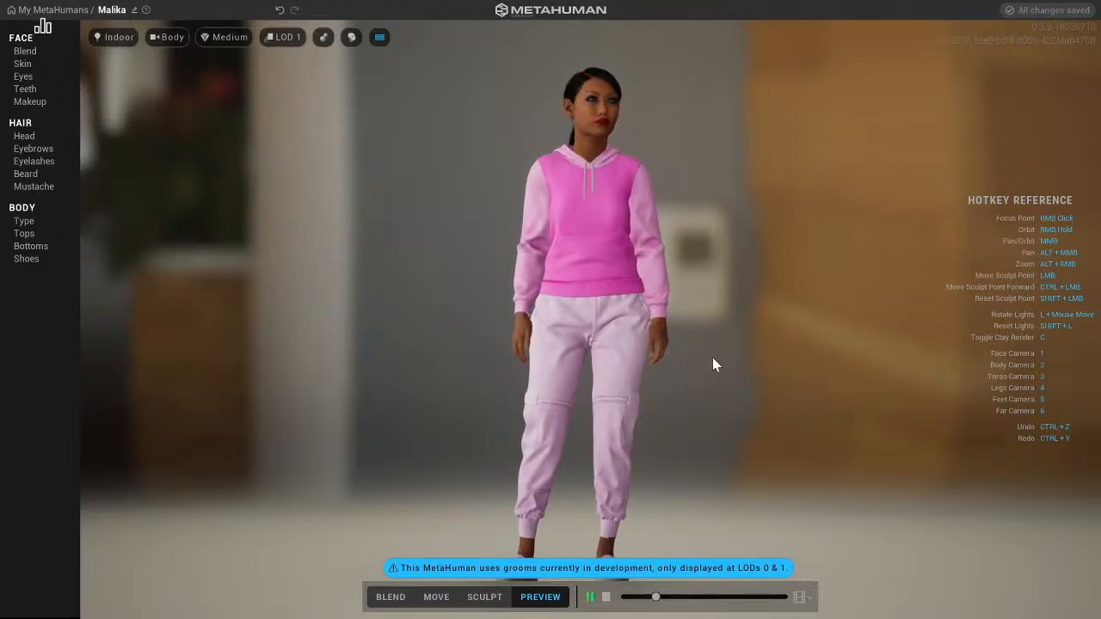
- Set the render quality to High (Ray Traced) and camera switching to Auto
click(237, 41)
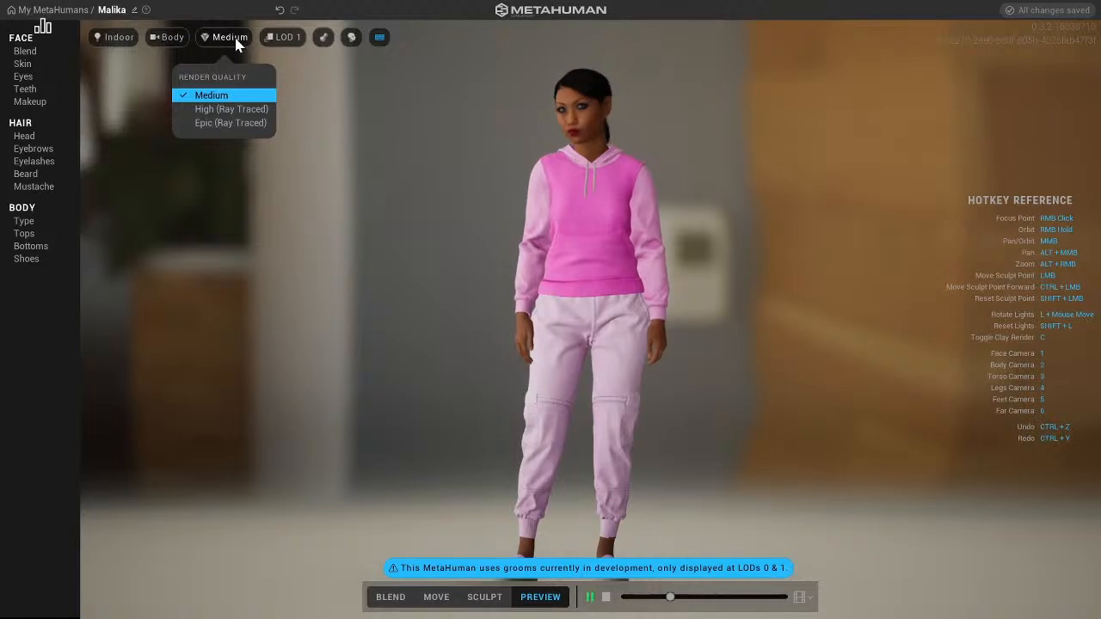
click(229, 109)
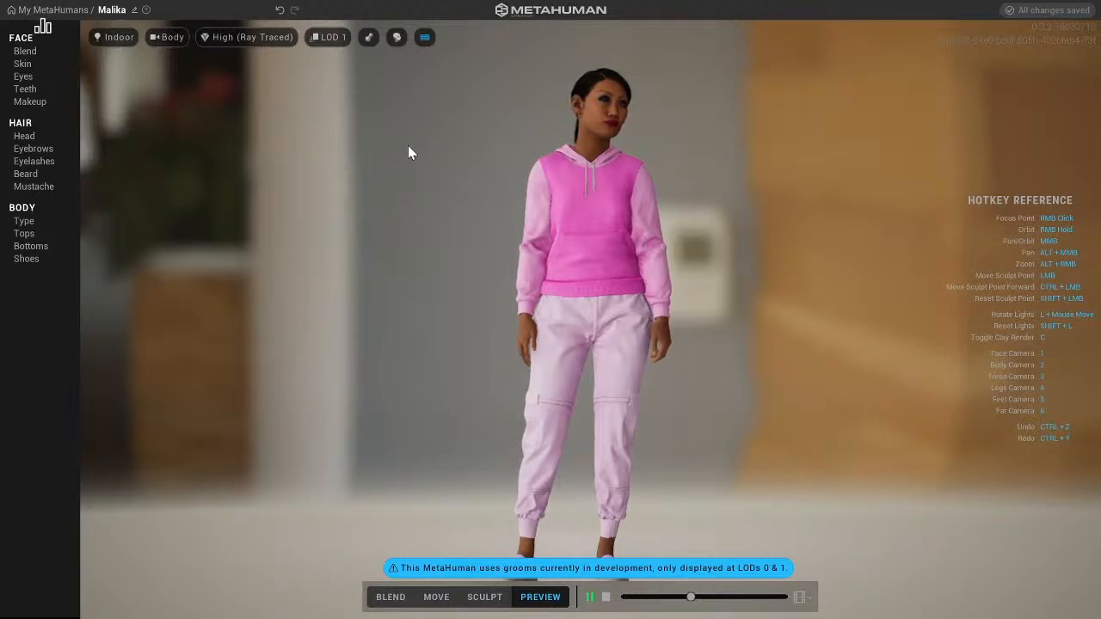
click(170, 39)
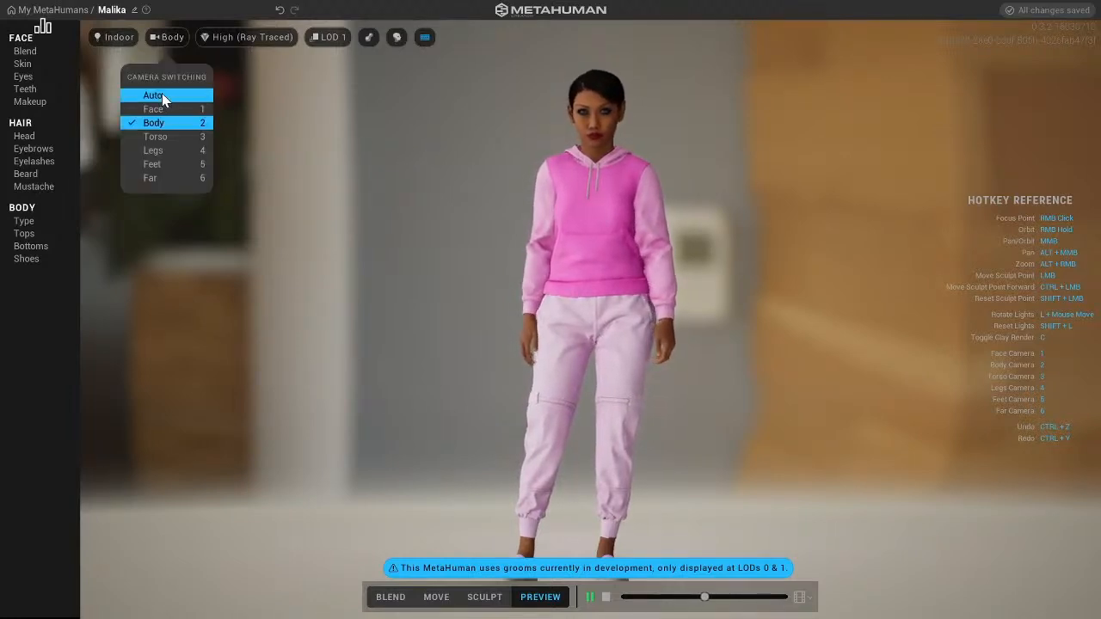
click(164, 98)
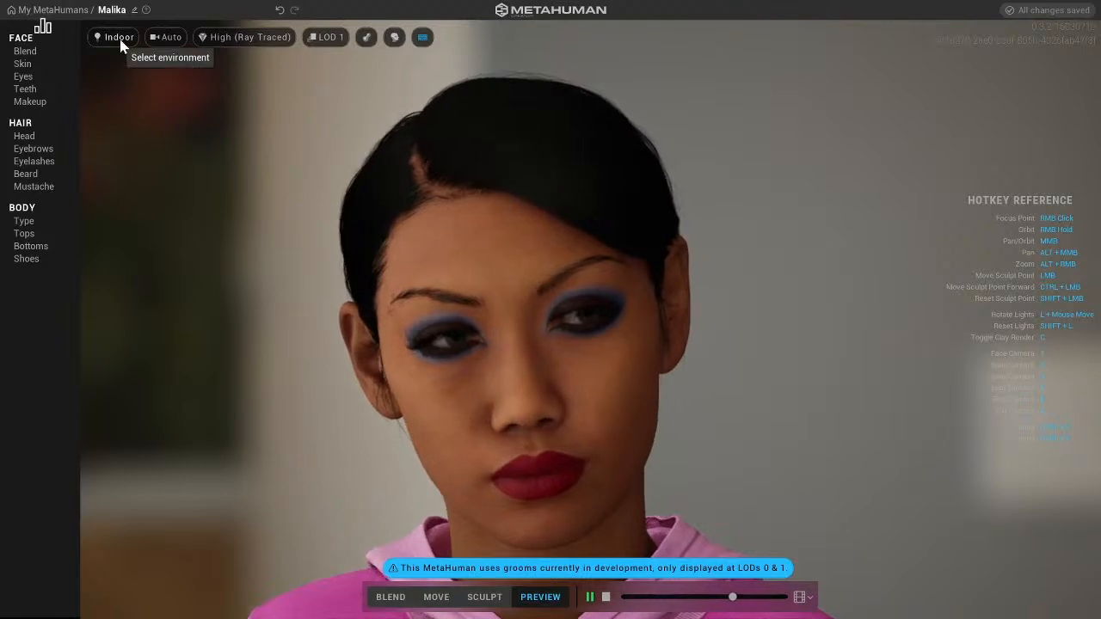
- Try the Silhouette environment, and set the environment to Outdoor
click(119, 39)
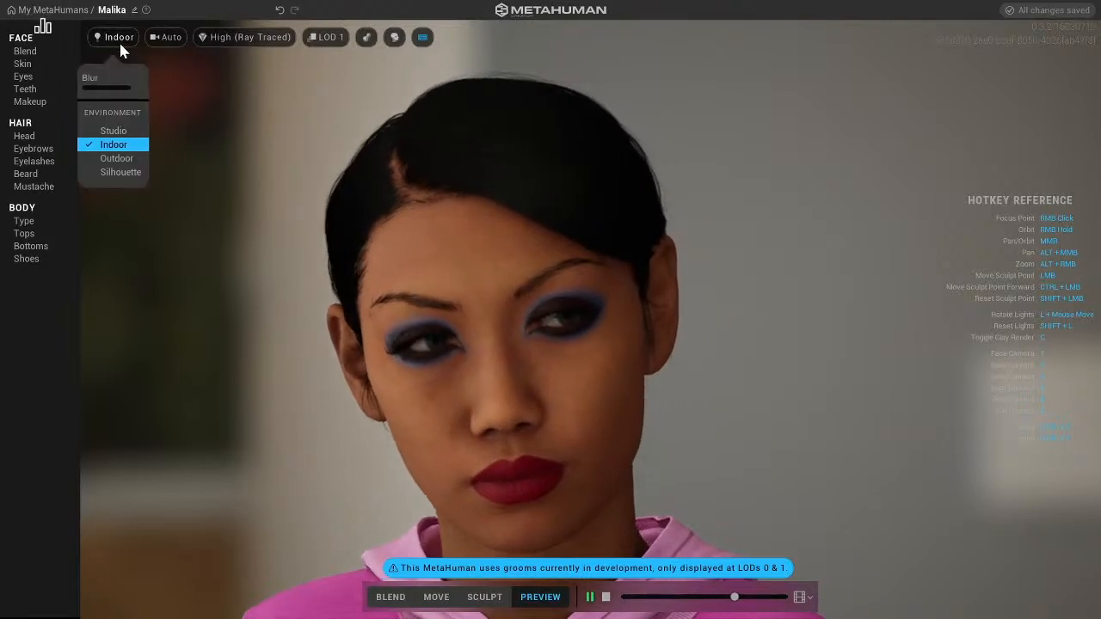
click(123, 173)
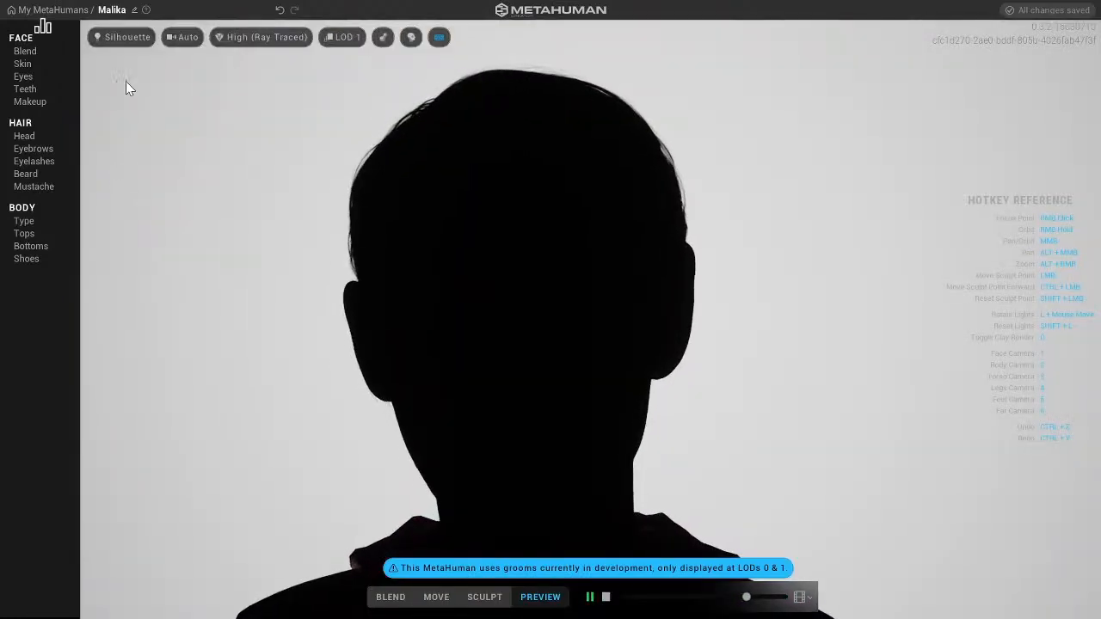
click(126, 38)
click(124, 139)
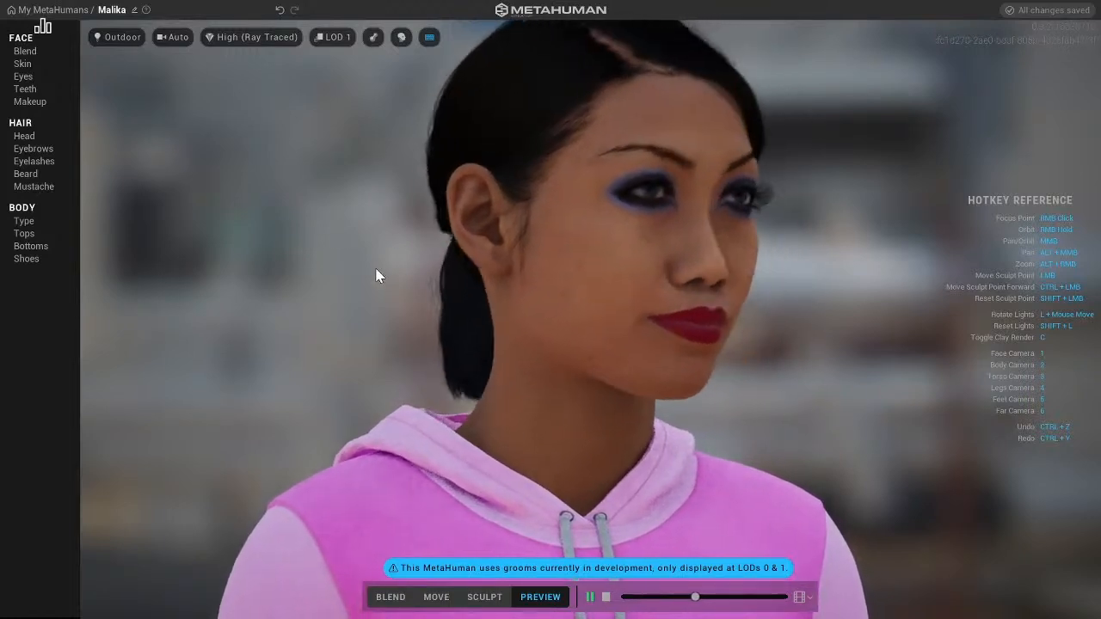
- Set the render quality to Epic (Ray Traced) and the environment to Indoor for the animated preview
right_drag(388, 270, 249, 255)
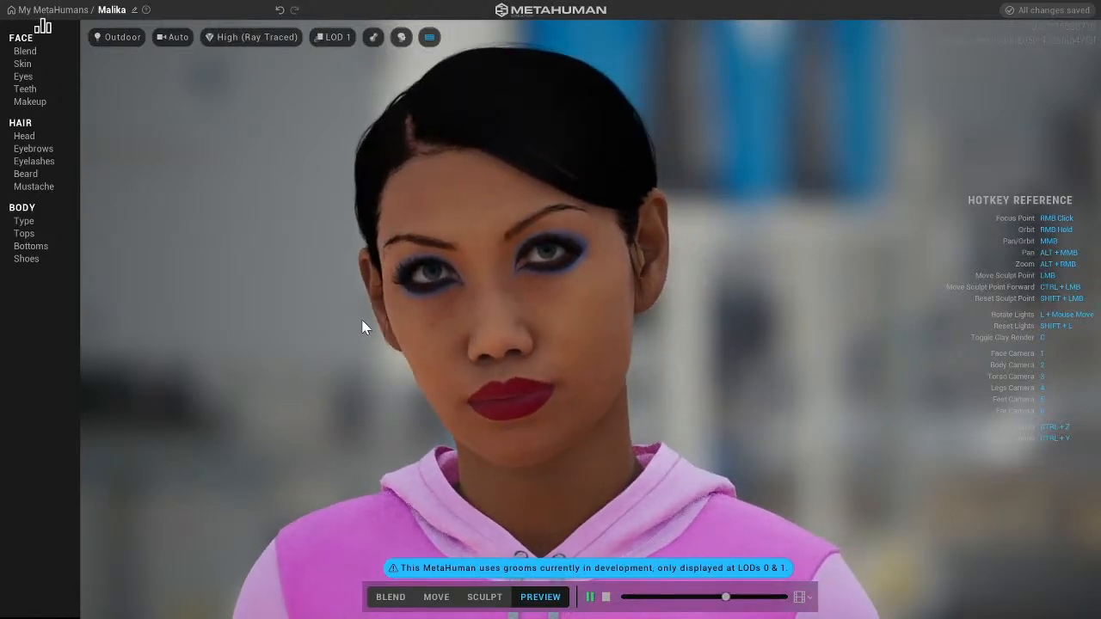
scroll(325, 317, up, 3)
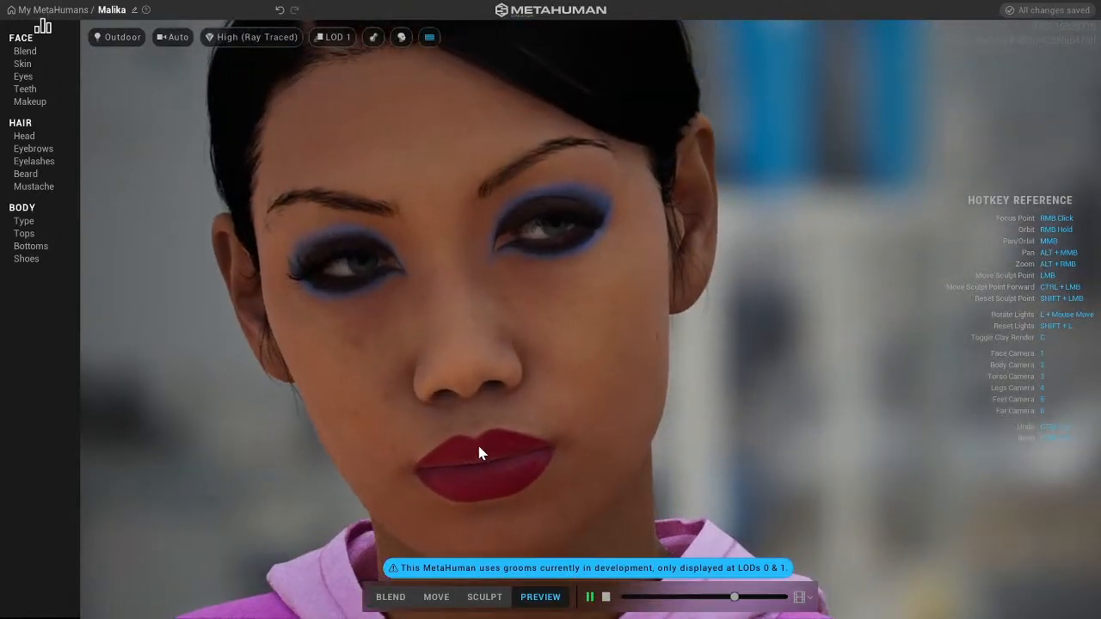
scroll(319, 303, down, 3)
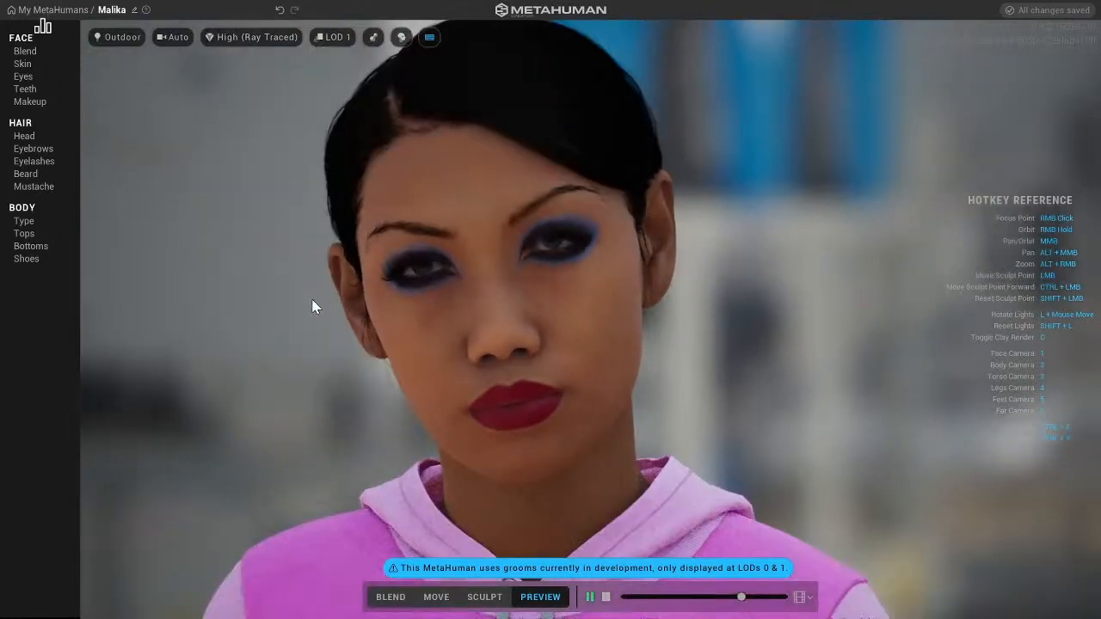
right_drag(293, 308, 471, 287)
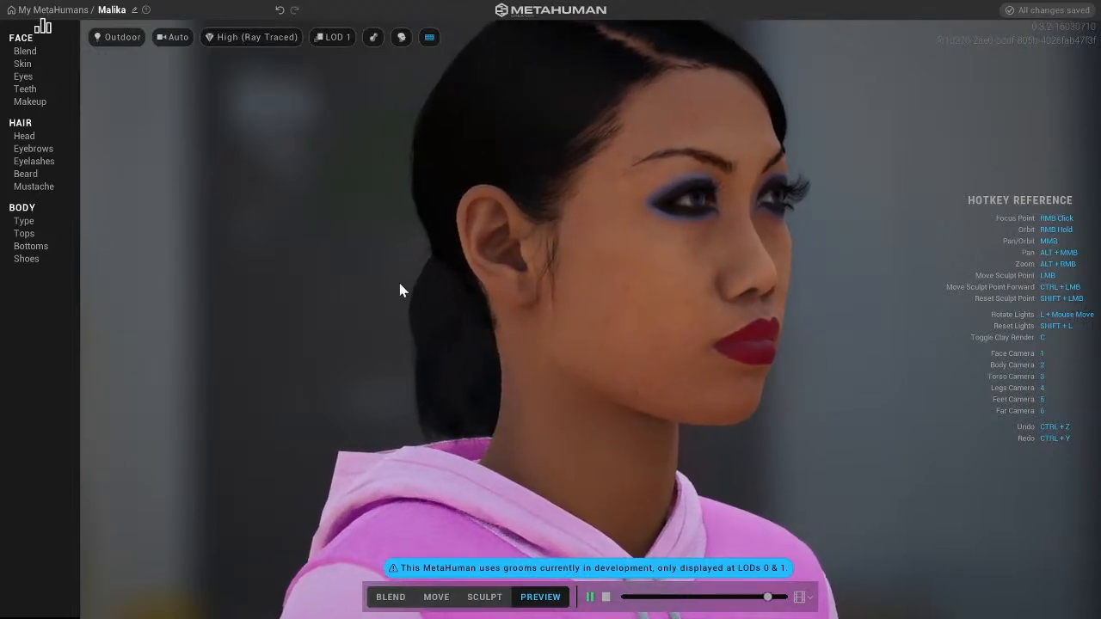
click(257, 38)
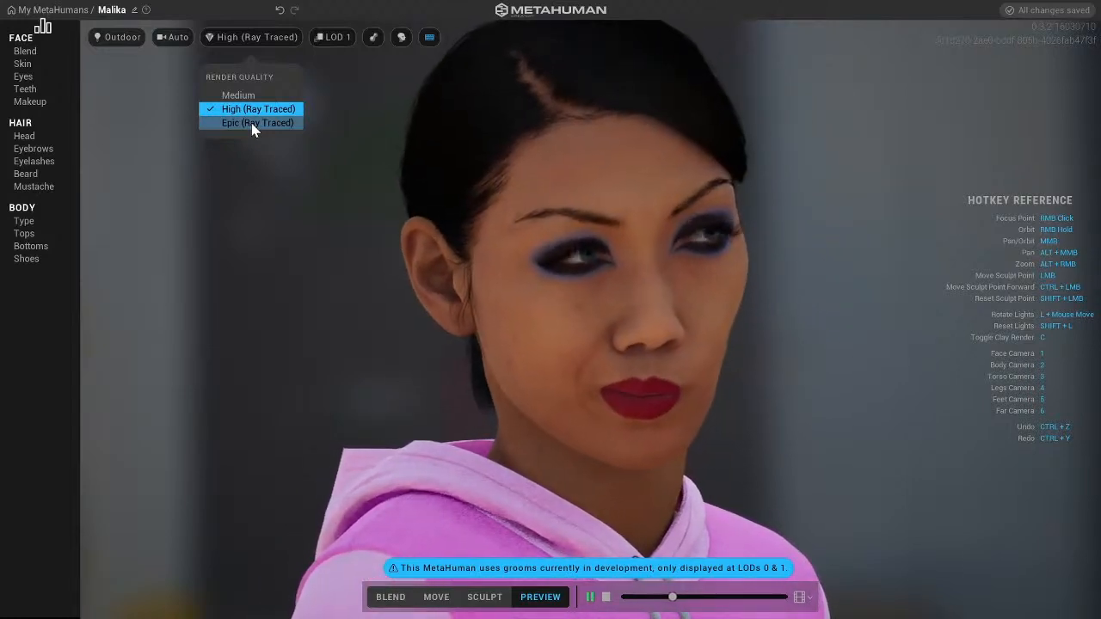
click(254, 125)
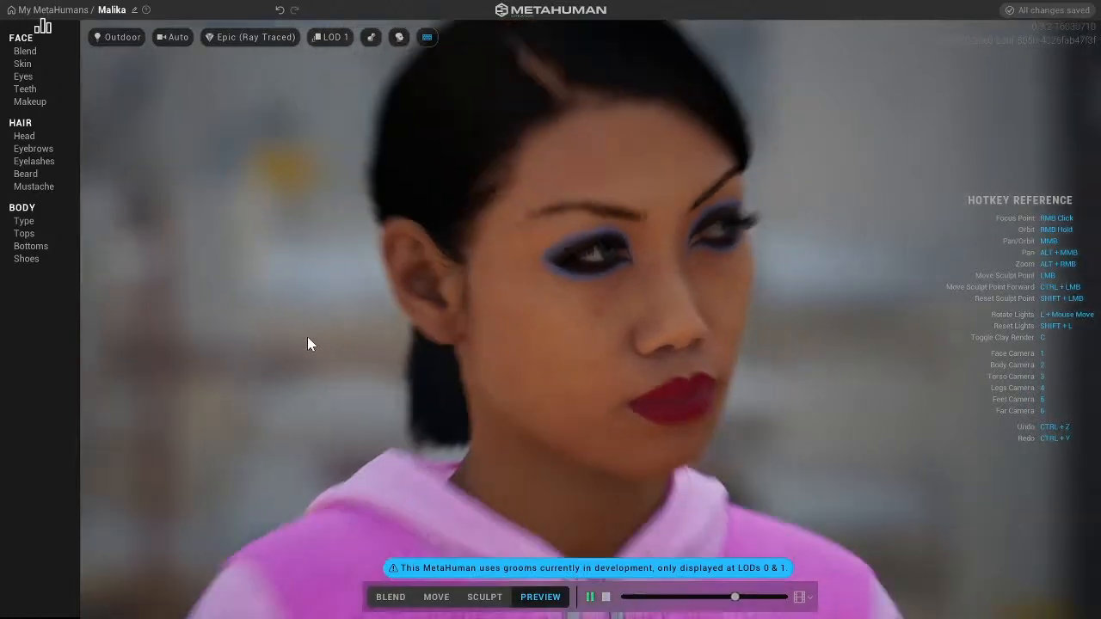
click(113, 39)
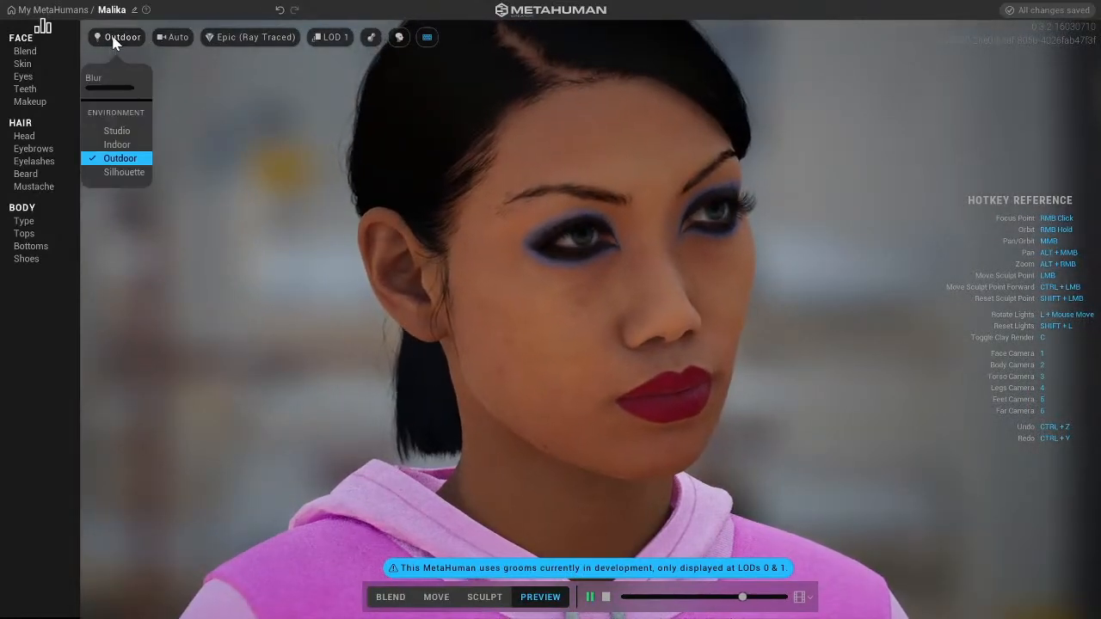
click(126, 149)
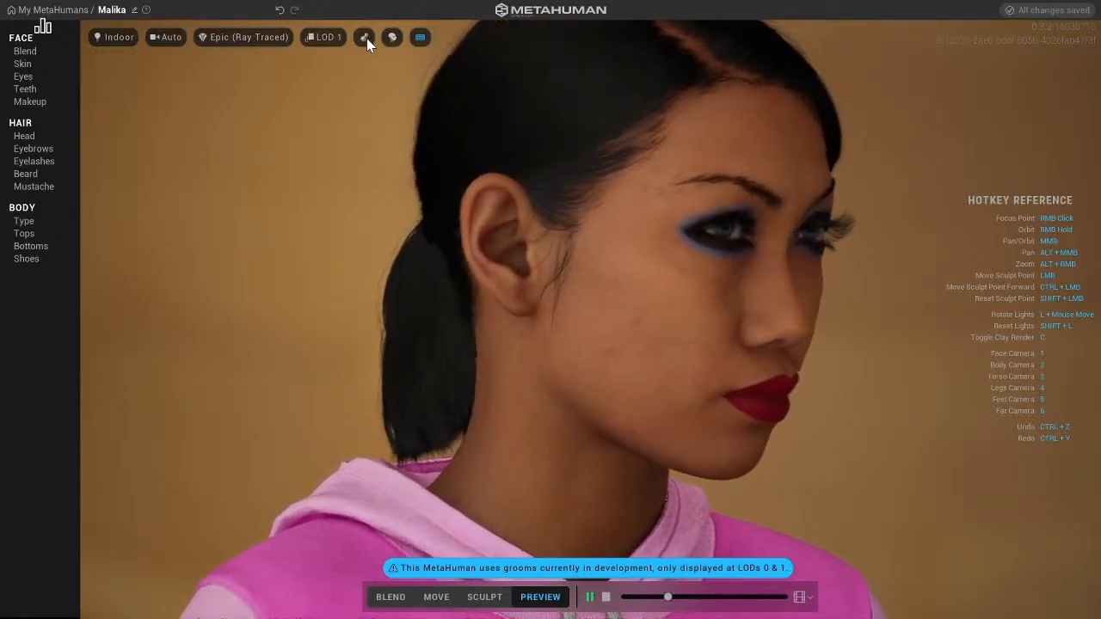
- Try the clay material and the hidden-hair display on the animated character, turning each off again
click(365, 37)
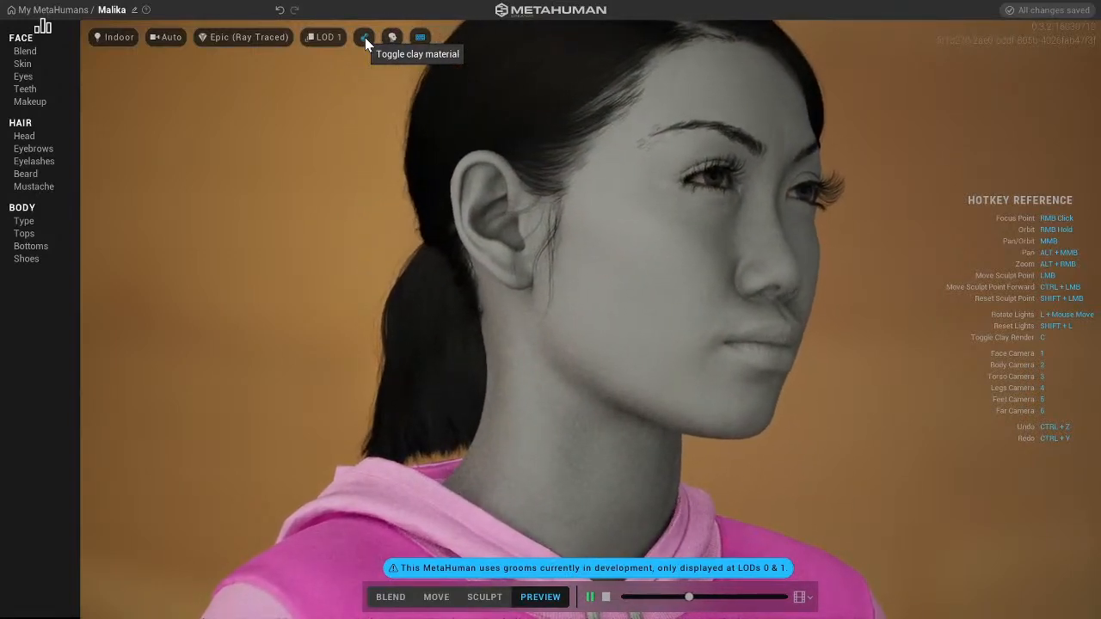
click(365, 37)
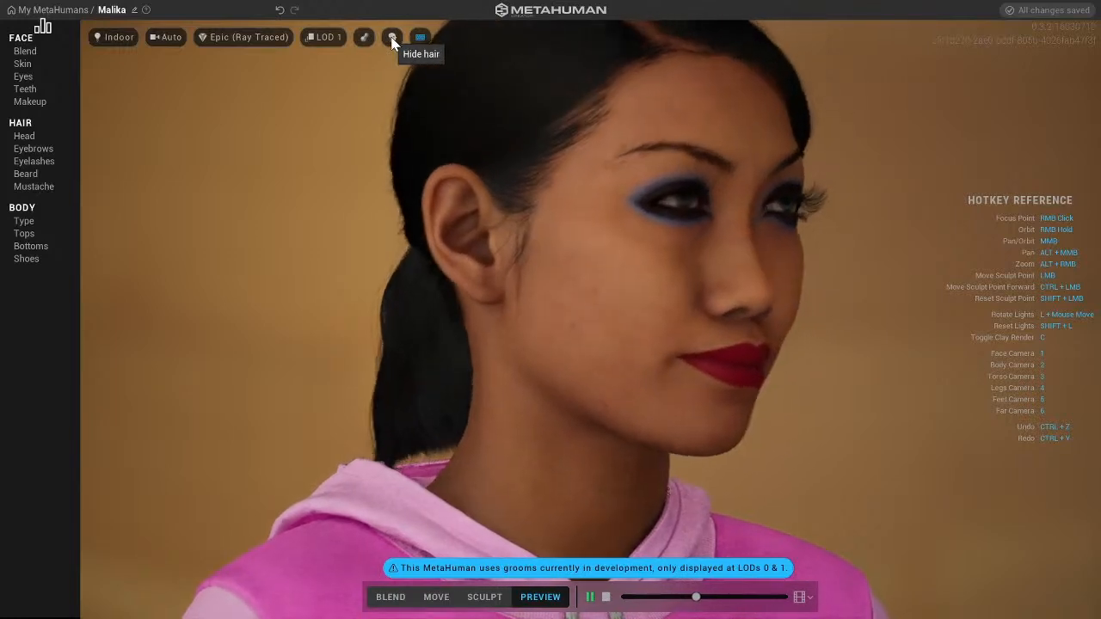
click(392, 37)
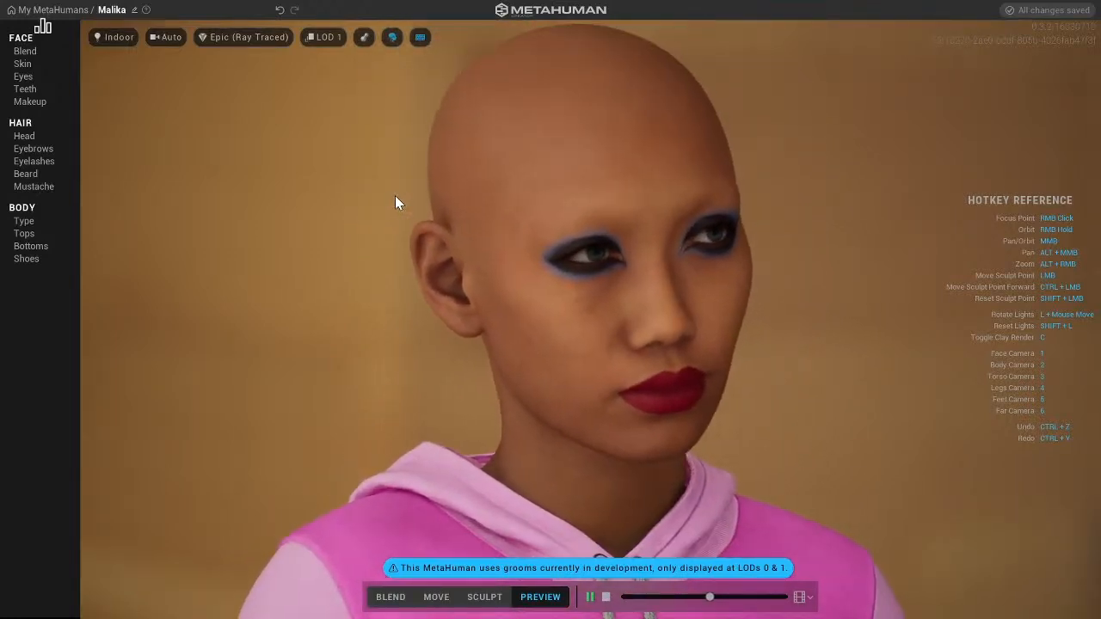
click(398, 38)
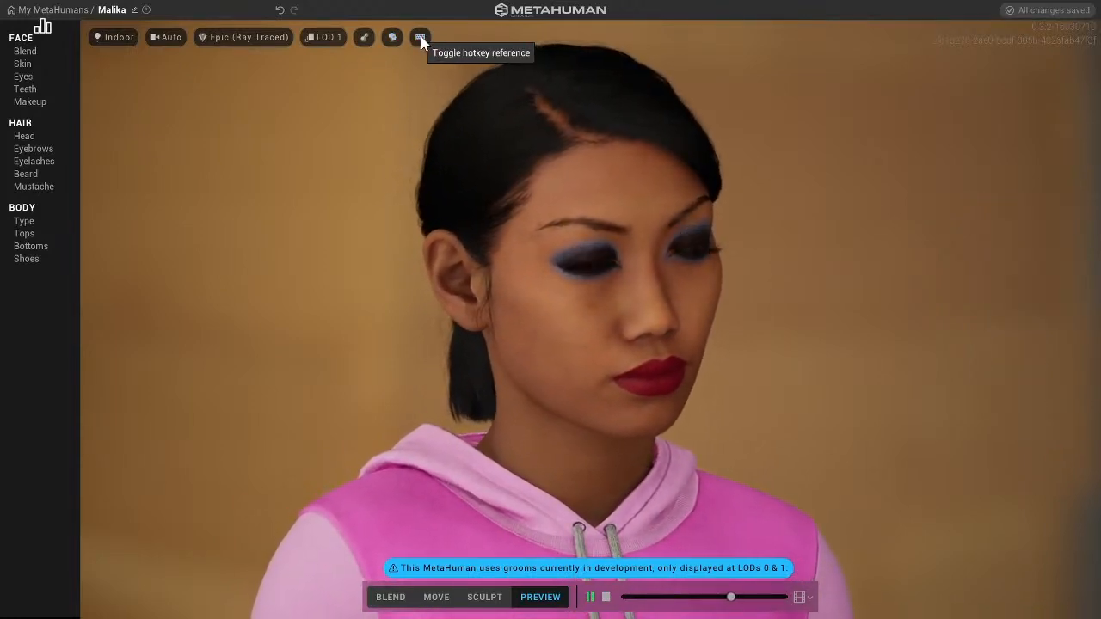
- Hide the hotkey reference and stop the preview animation
click(421, 38)
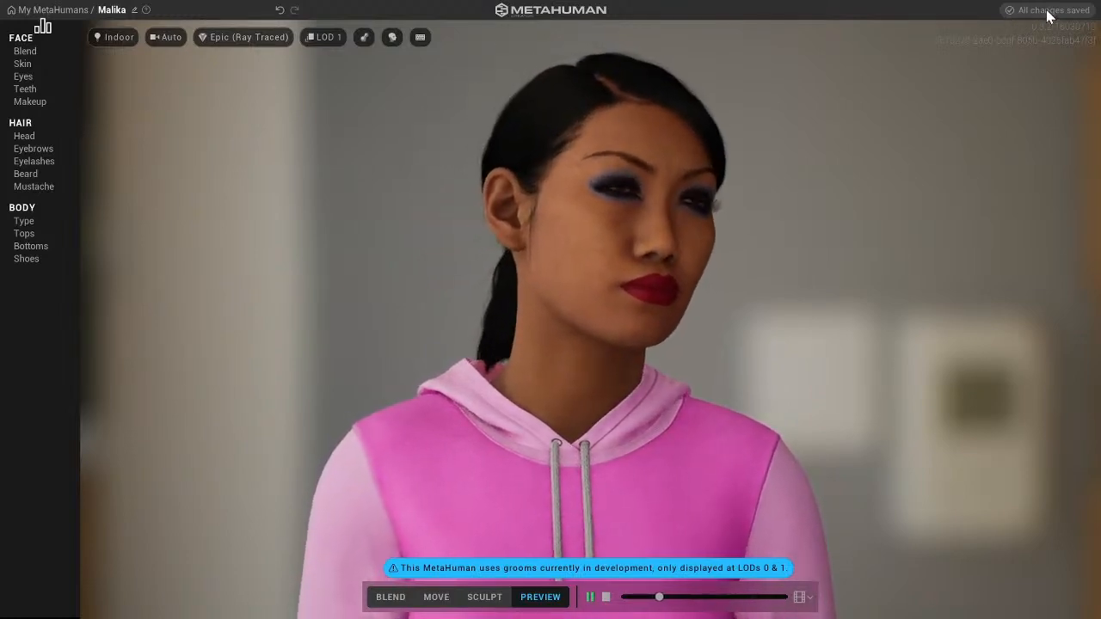
click(34, 149)
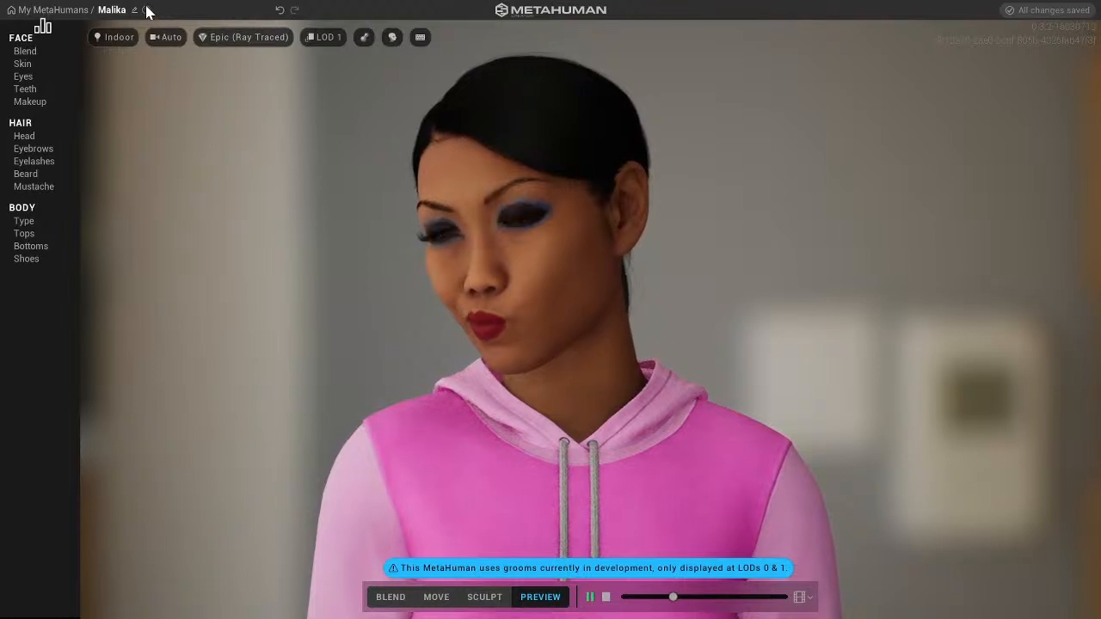
mouse_move(147, 11)
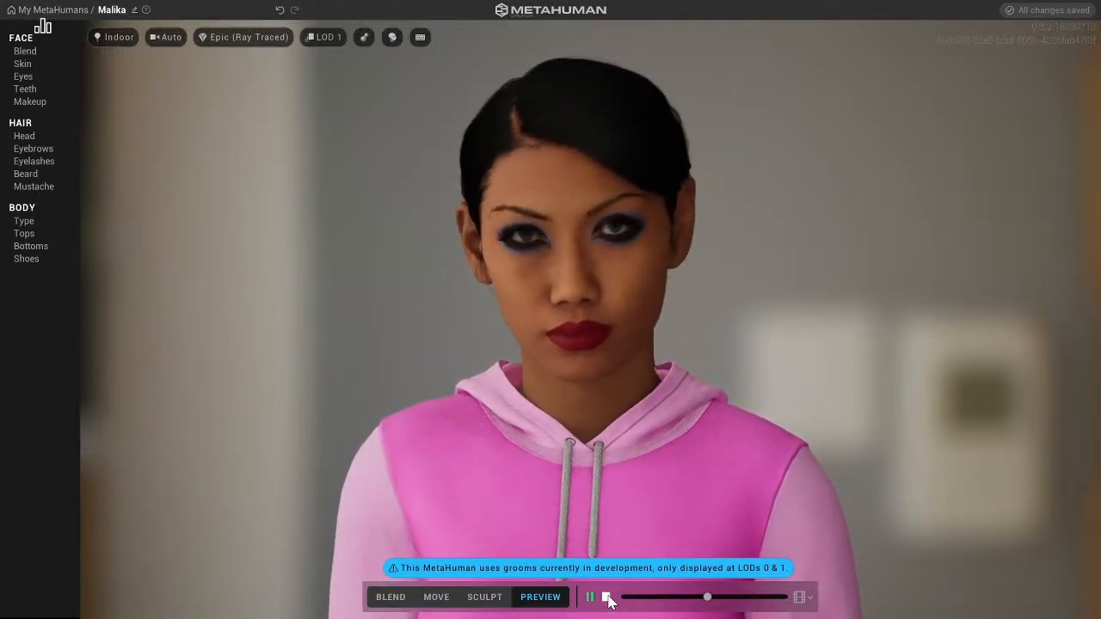
click(607, 597)
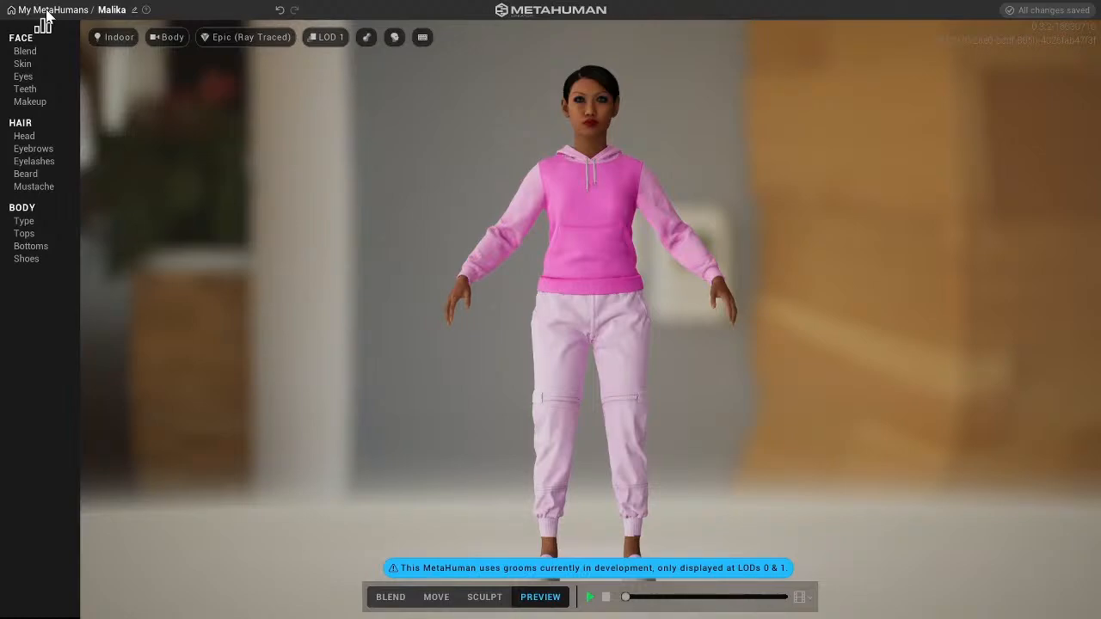
- Return to the My MetaHumans gallery and leave full-screen mode
click(47, 12)
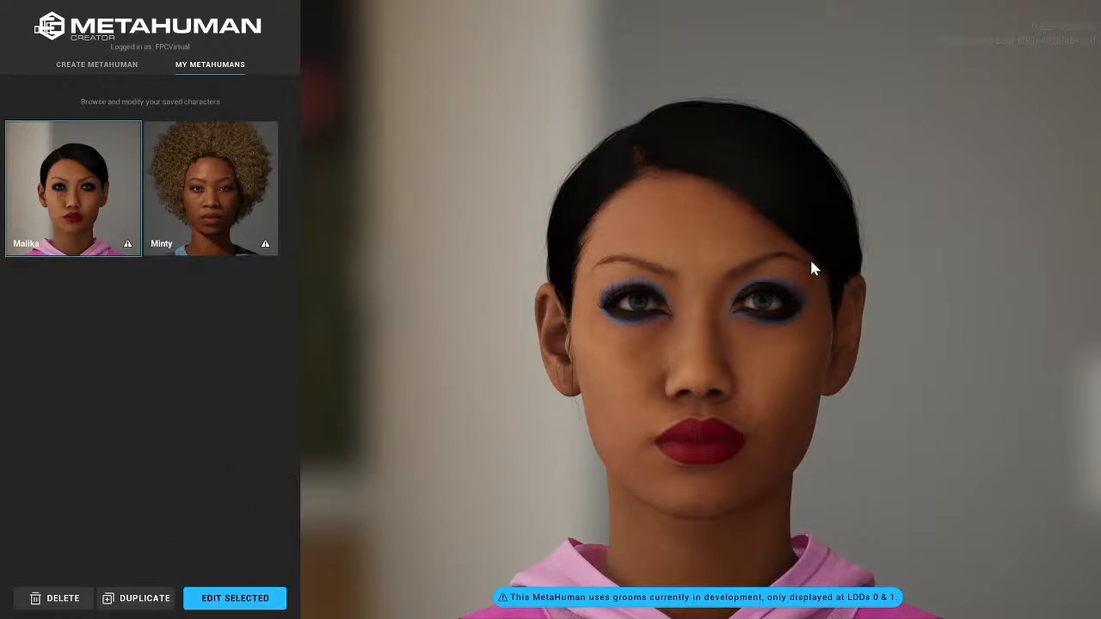
key(Escape)
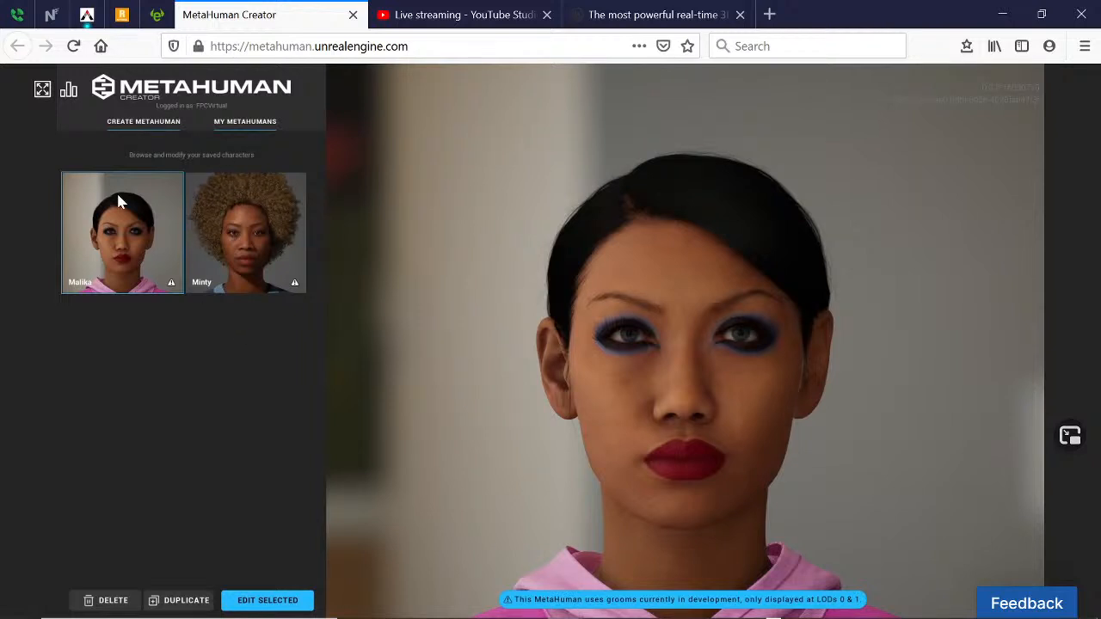
- Browse the starting-point characters for a new MetaHuman through to the end of the list, and return to the saved characters
click(183, 126)
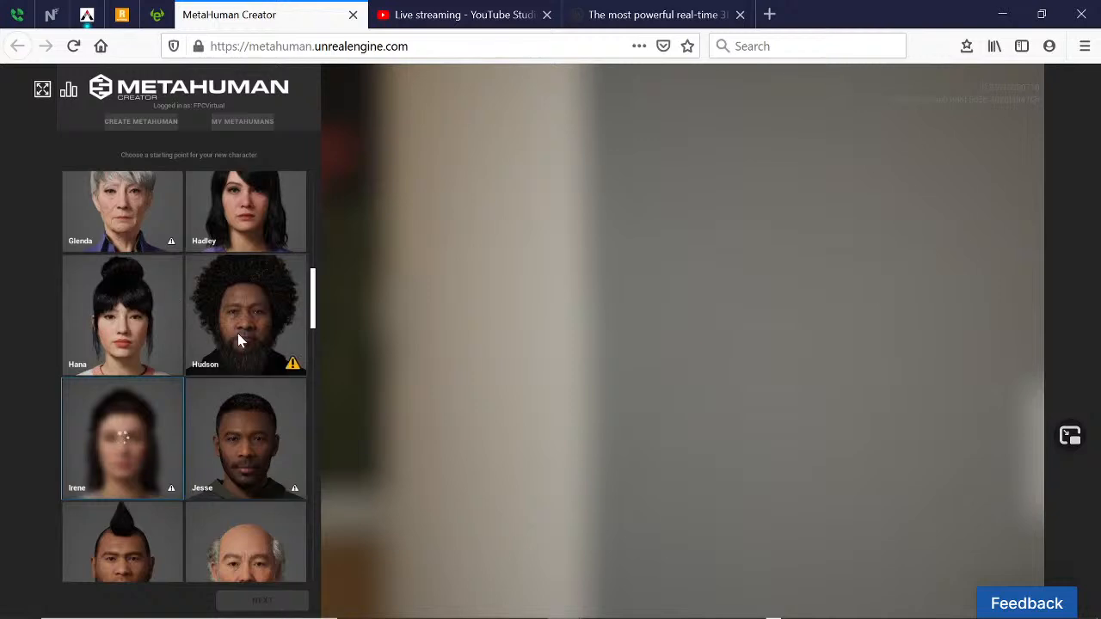
scroll(313, 316, down, 3)
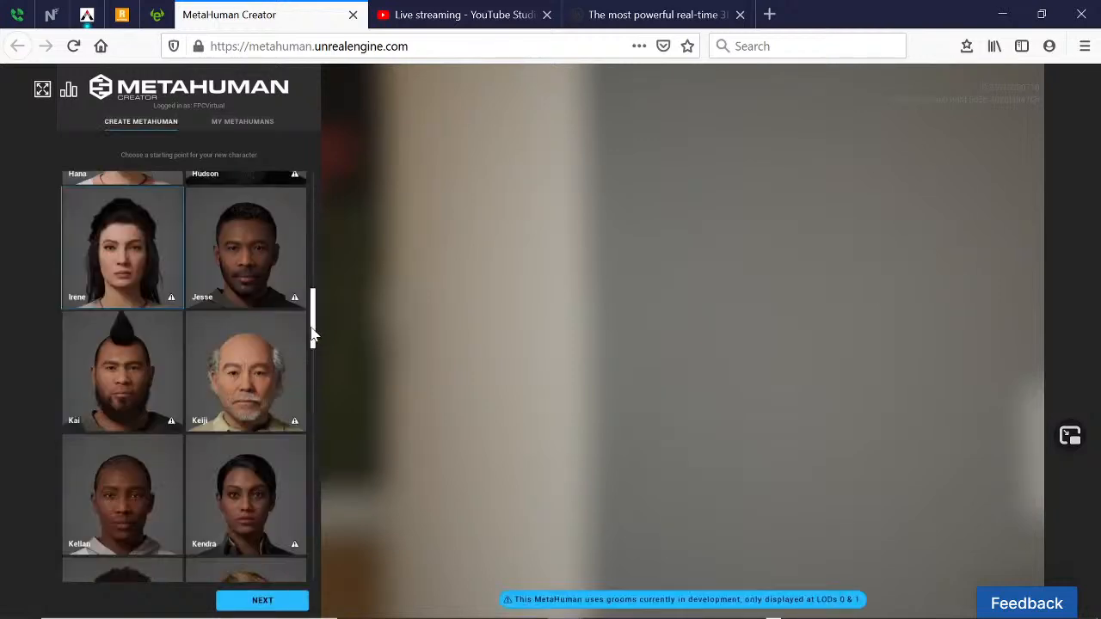
drag(316, 328, 316, 597)
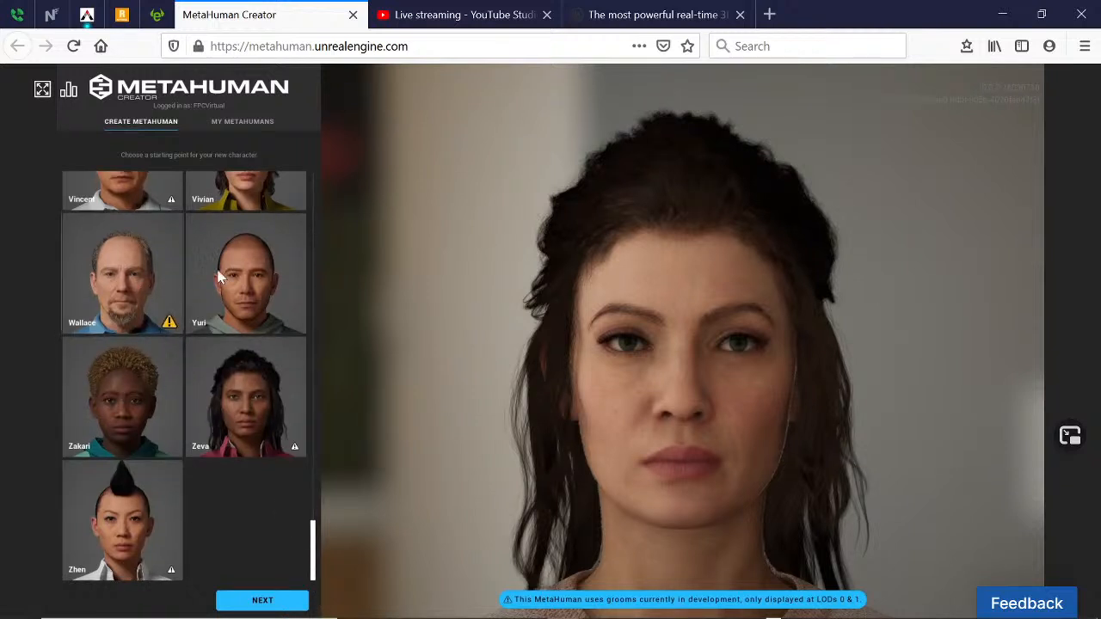
click(242, 123)
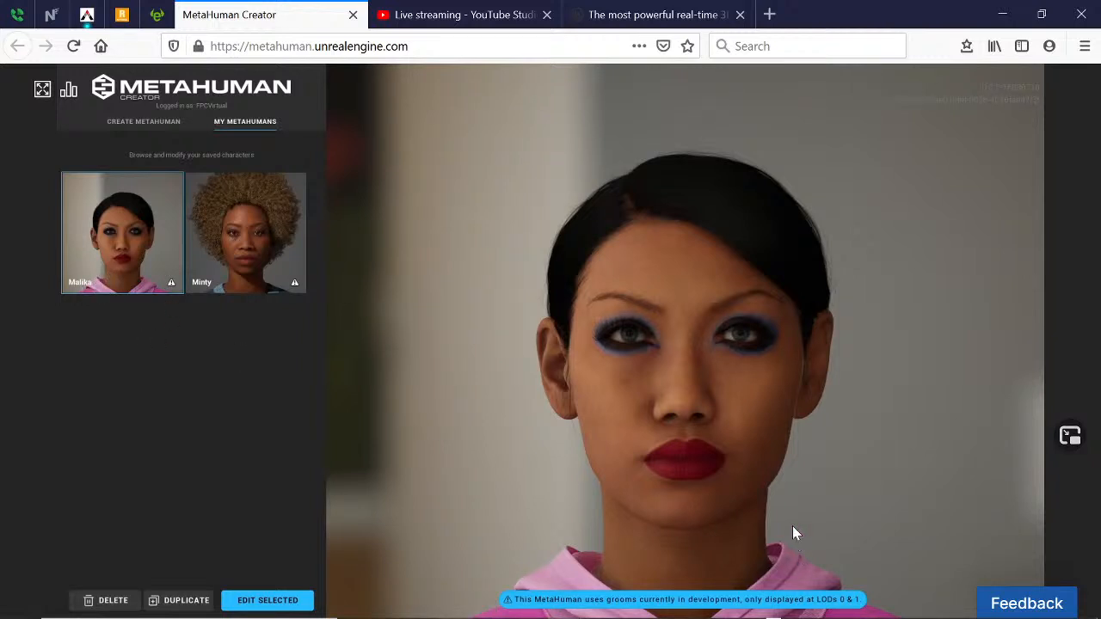
- Minimise the browser and switch to the MetaHumans project in Unreal Editor
click(1010, 15)
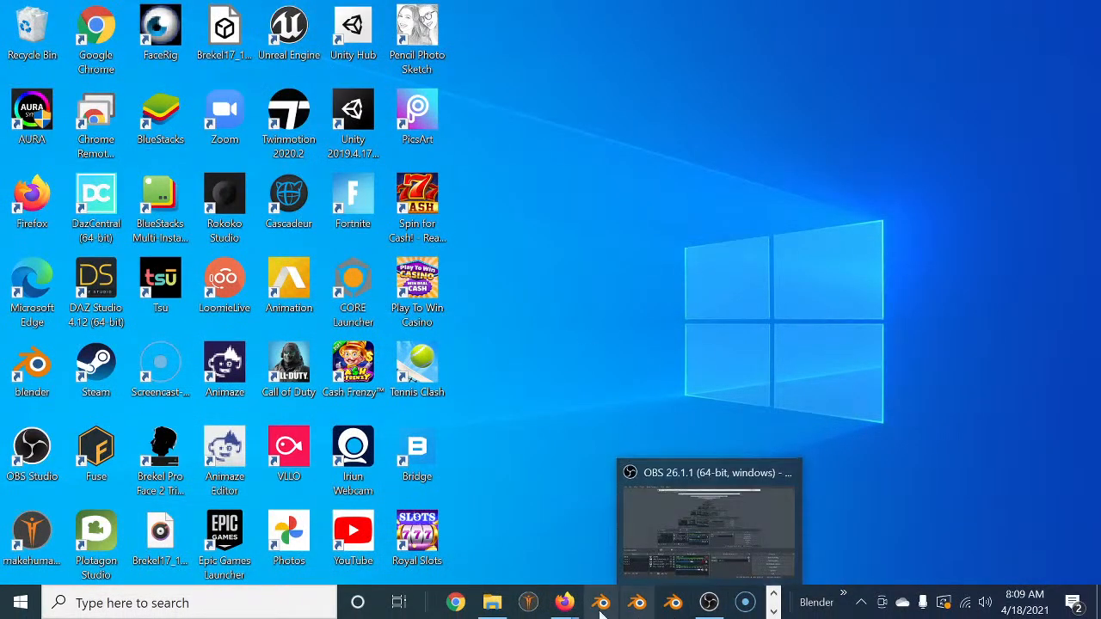
click(775, 611)
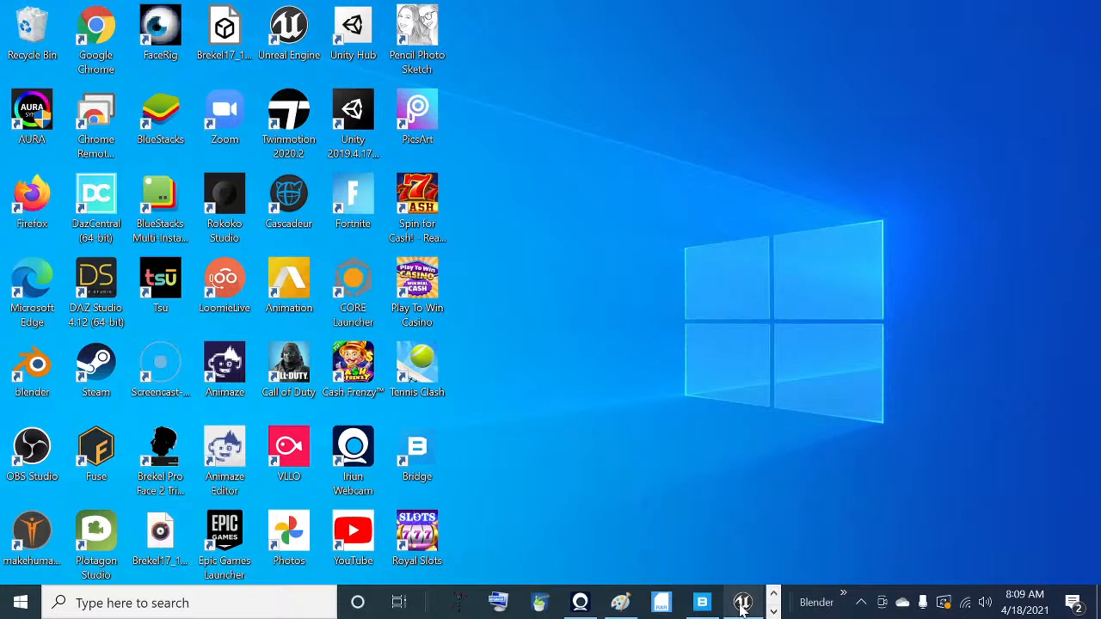
click(743, 603)
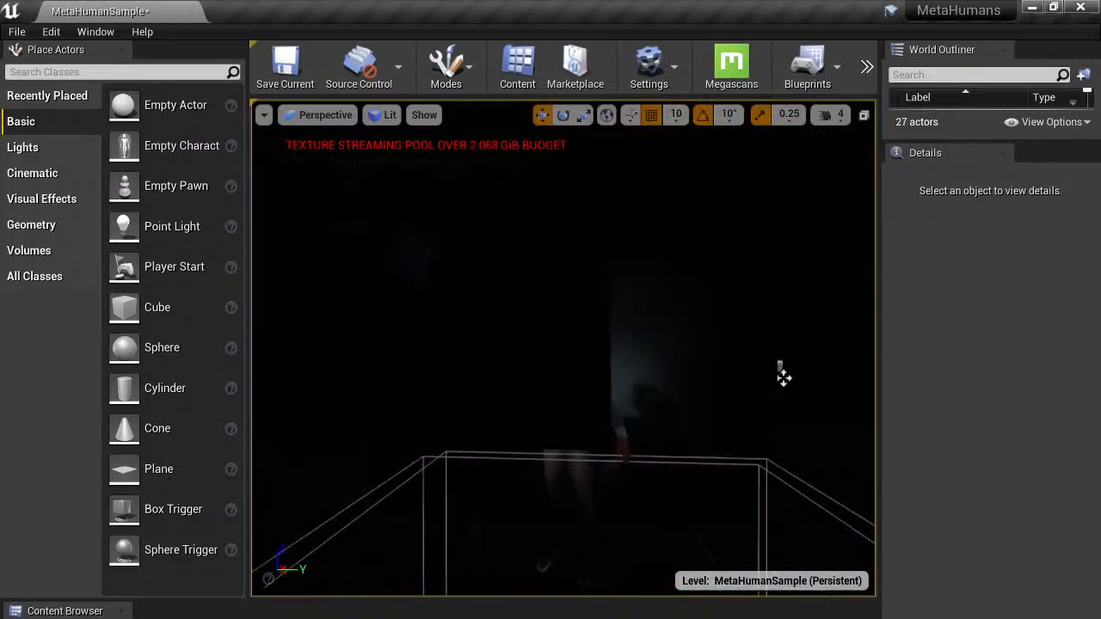
- Examine the MetaHuman characters in the MetaHumanSample level, viewing the curly-haired woman's face from several distances and angles
scroll(484, 407, up, 5)
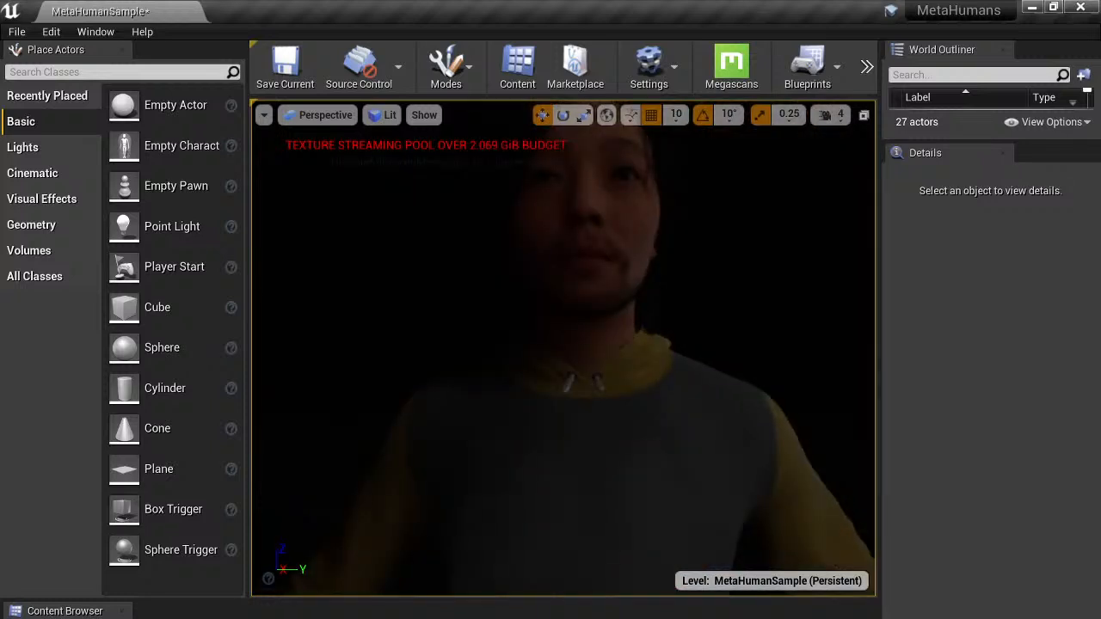
right_drag(422, 384, 418, 386)
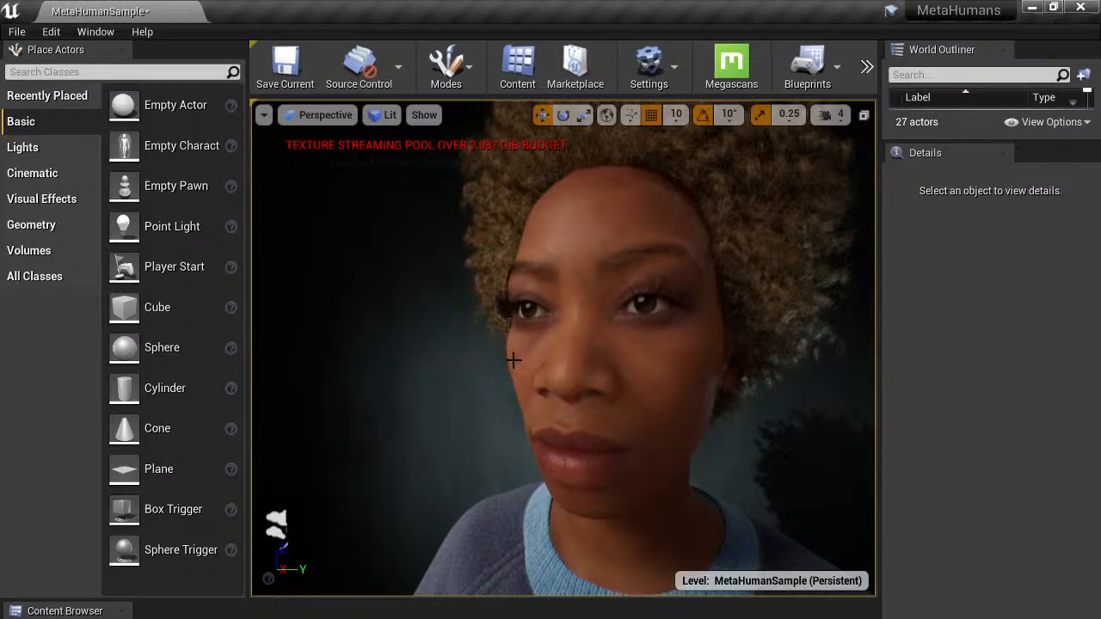
scroll(514, 362, down, 4)
scroll(514, 361, up, 7)
scroll(514, 361, down, 6)
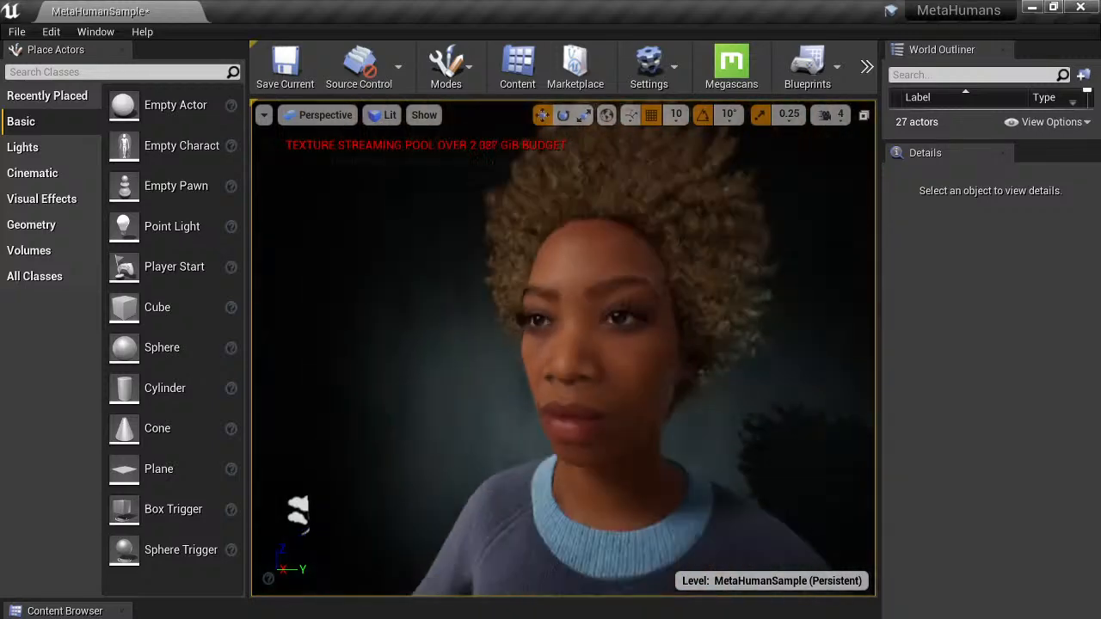
scroll(514, 361, up, 3)
scroll(514, 361, down, 5)
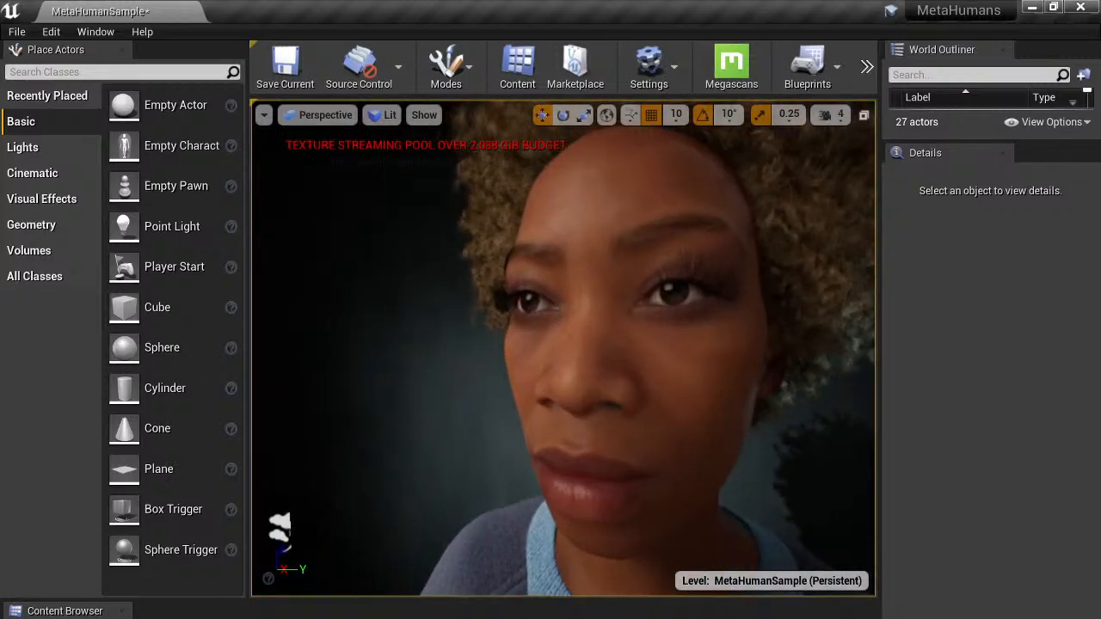
drag(513, 361, 544, 332)
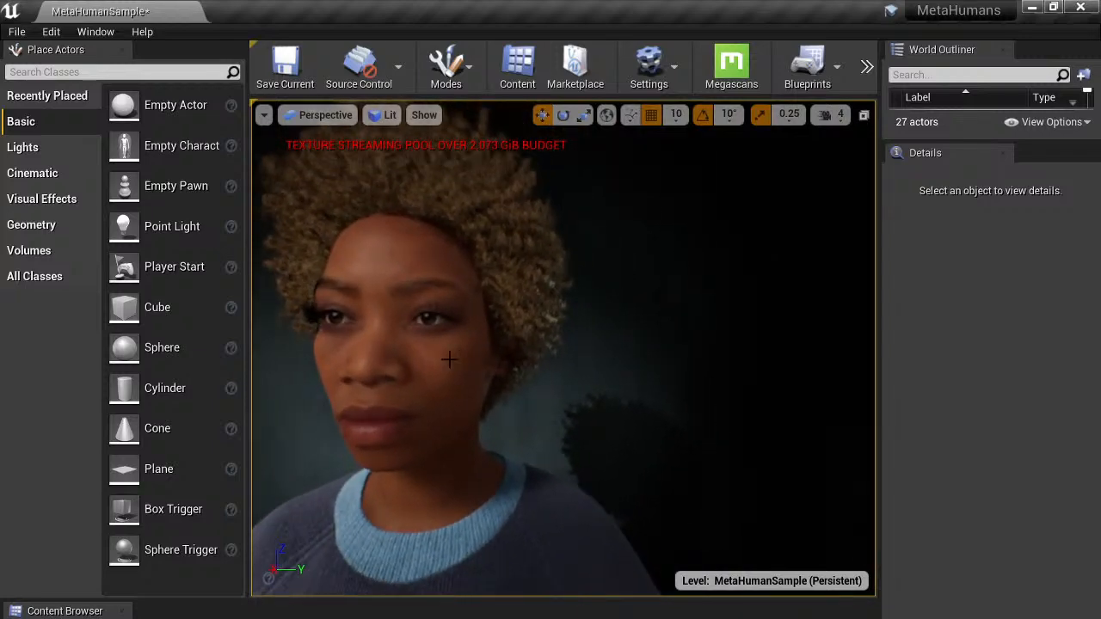
mouse_move(449, 351)
mouse_down()
mouse_move(428, 371)
mouse_move(308, 302)
mouse_move(418, 422)
mouse_move(355, 425)
mouse_move(327, 408)
mouse_move(330, 352)
mouse_move(386, 384)
mouse_move(403, 423)
mouse_move(419, 324)
mouse_move(434, 423)
mouse_move(429, 318)
mouse_move(443, 370)
mouse_move(404, 391)
mouse_move(406, 361)
mouse_move(407, 371)
mouse_move(408, 357)
mouse_move(448, 350)
mouse_up()
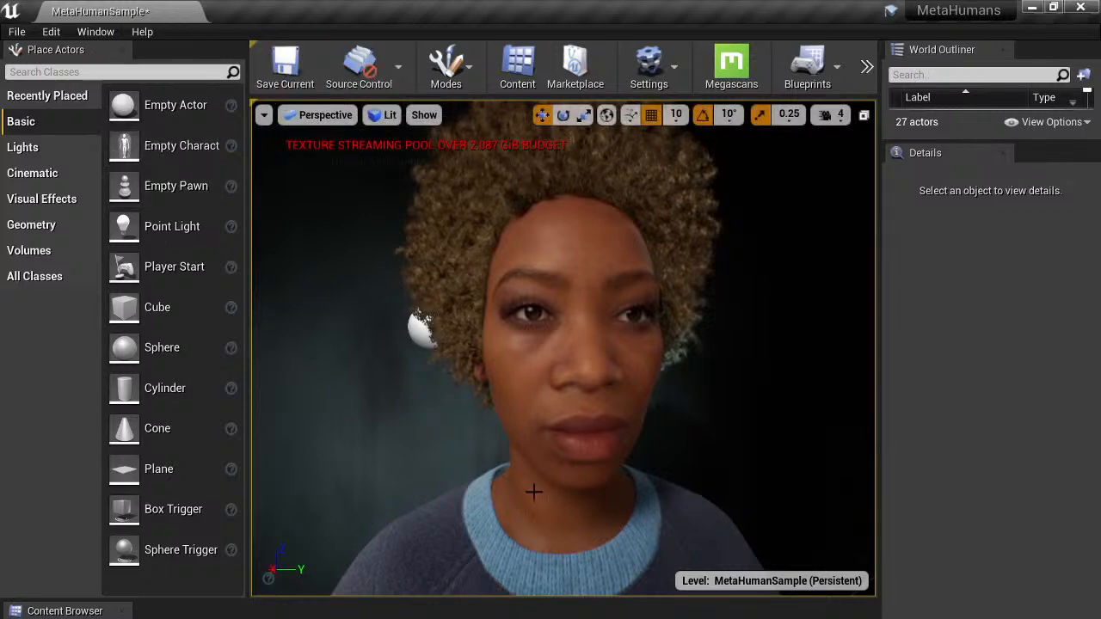
- Enlarge the Content Browser to examine the MetaHuman blueprints such as BP_Minty and BP_Chandra, and minimise the editor
drag(568, 597, 575, 325)
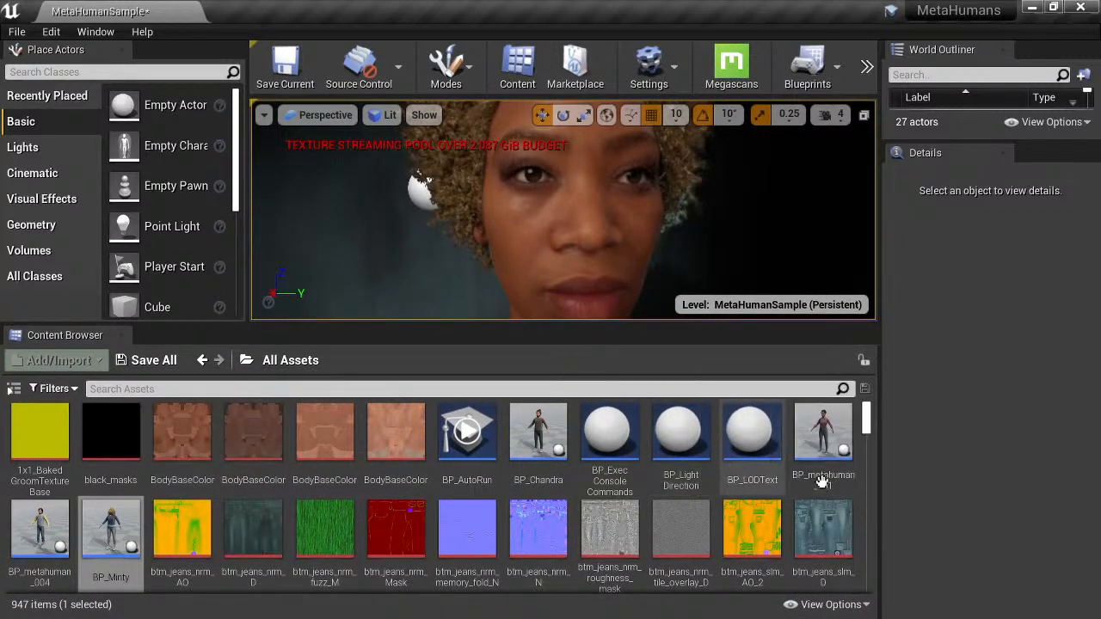
mouse_move(115, 526)
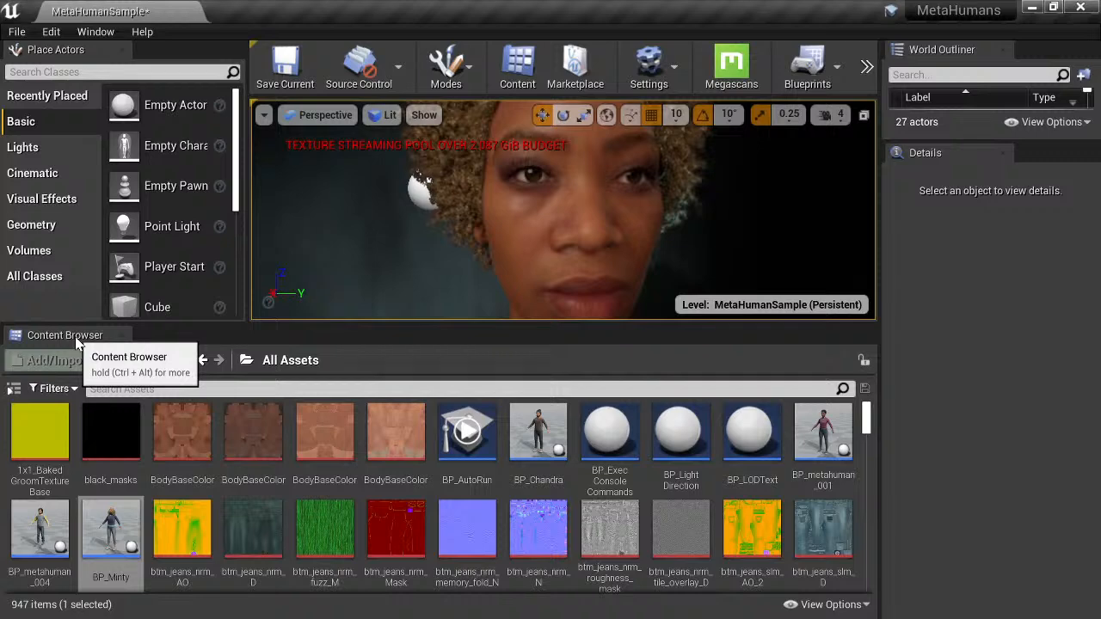
mouse_move(841, 430)
mouse_move(544, 435)
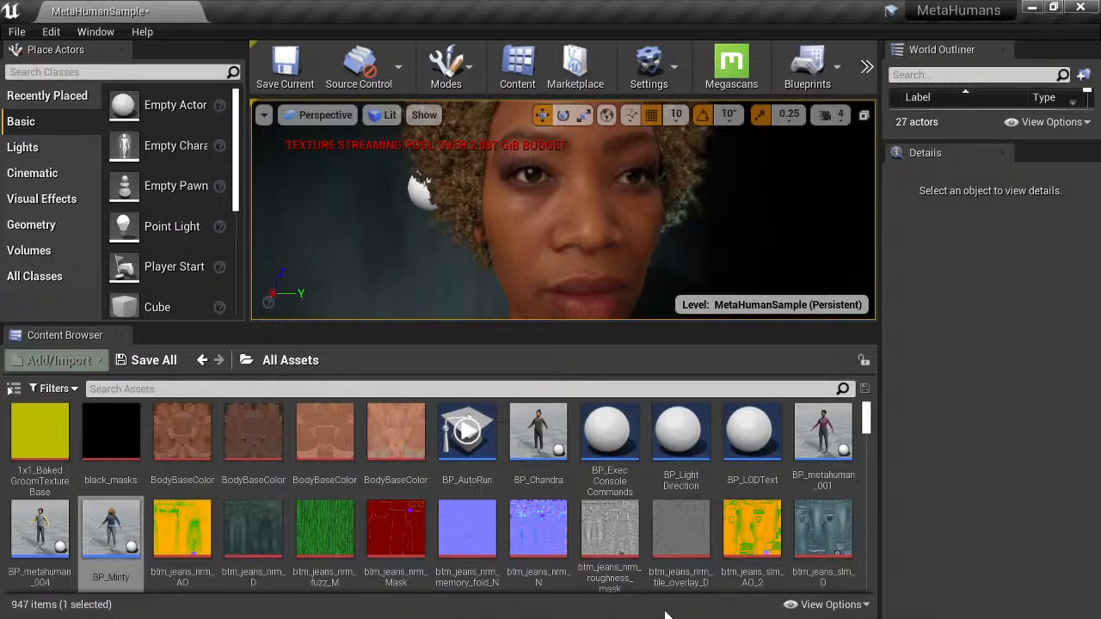
click(1033, 7)
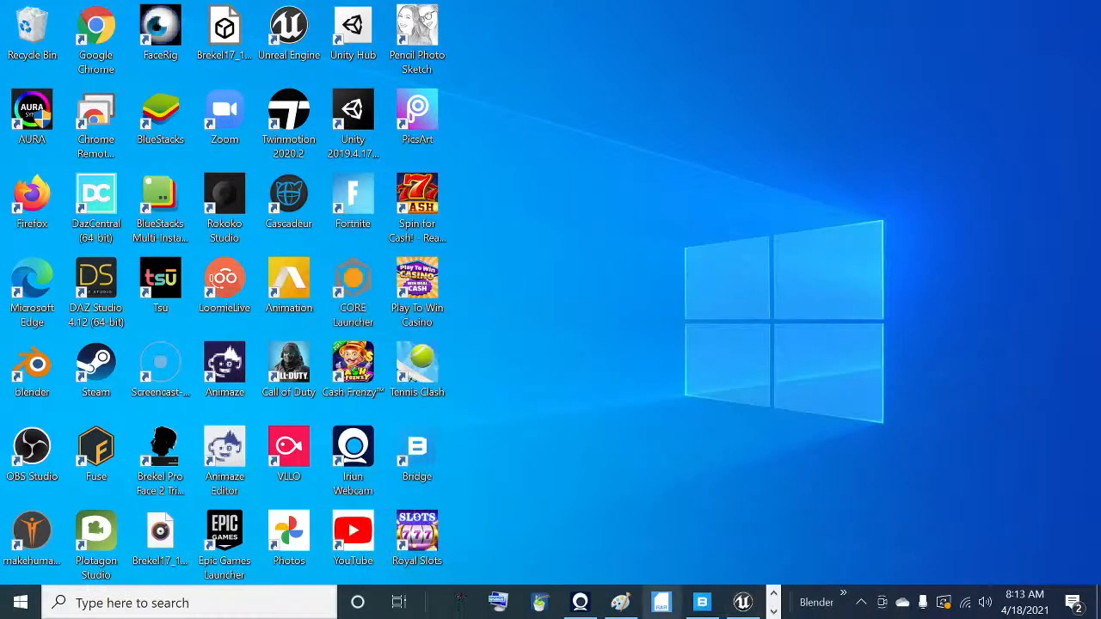
- Switch to Quixel Bridge to view the saved MetaHumans
click(775, 595)
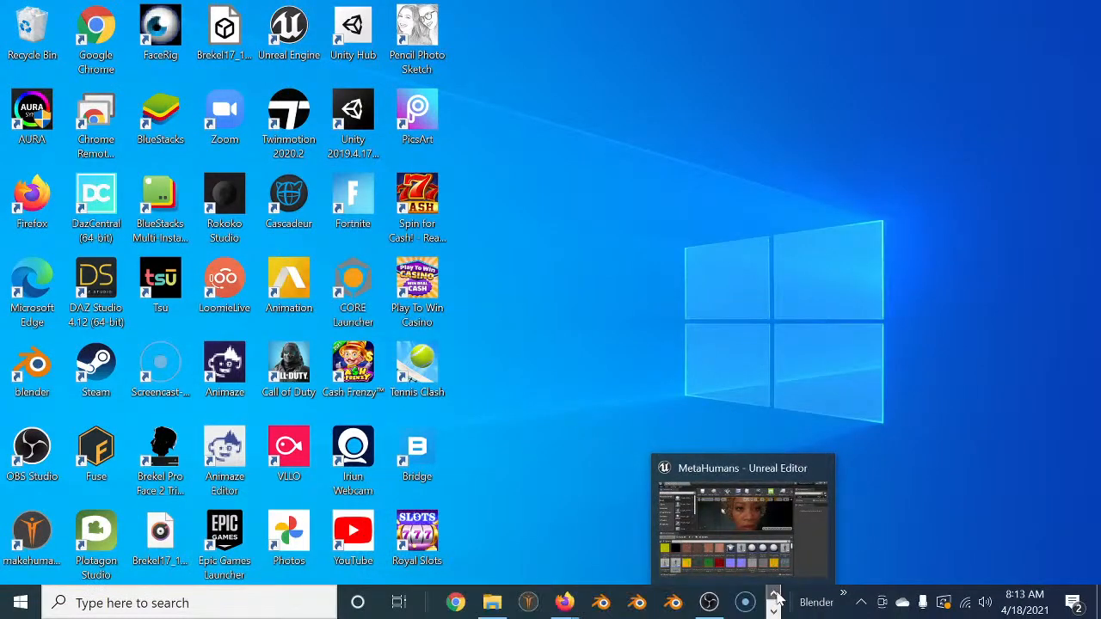
click(774, 611)
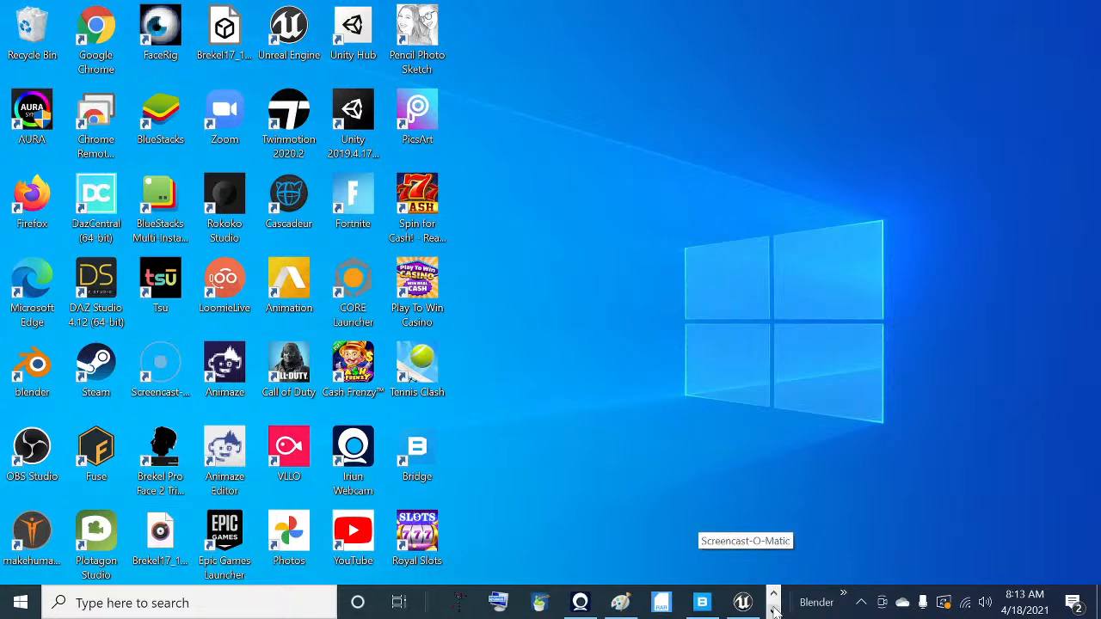
click(702, 602)
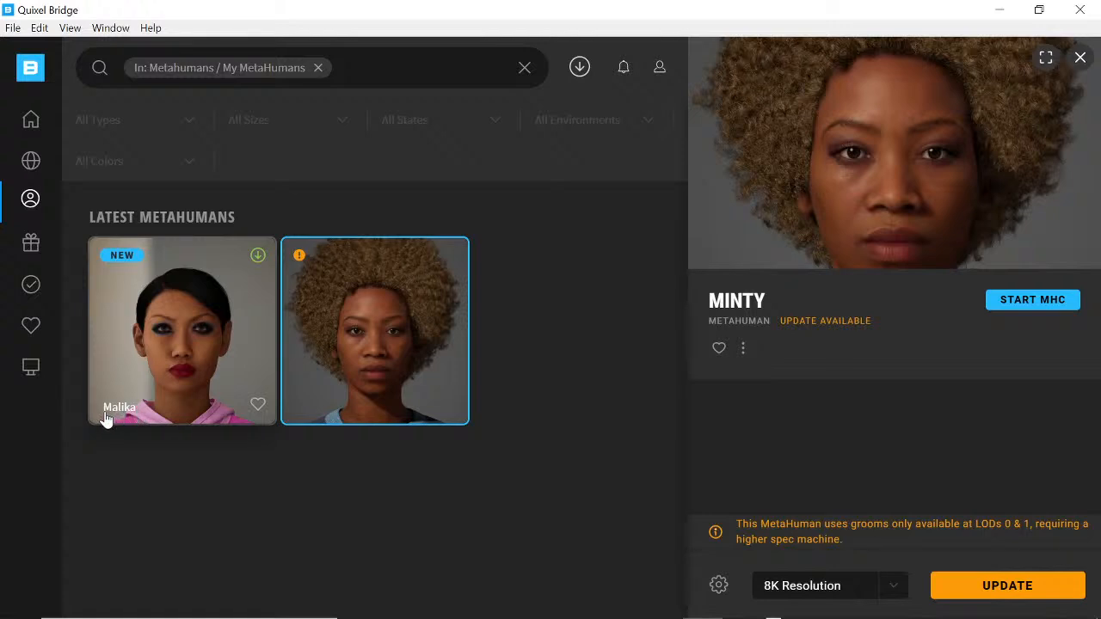
- Switch to MetaHuman Creator in the browser, rename the Malika character as Solara, and return to the saved characters
mouse_move(398, 611)
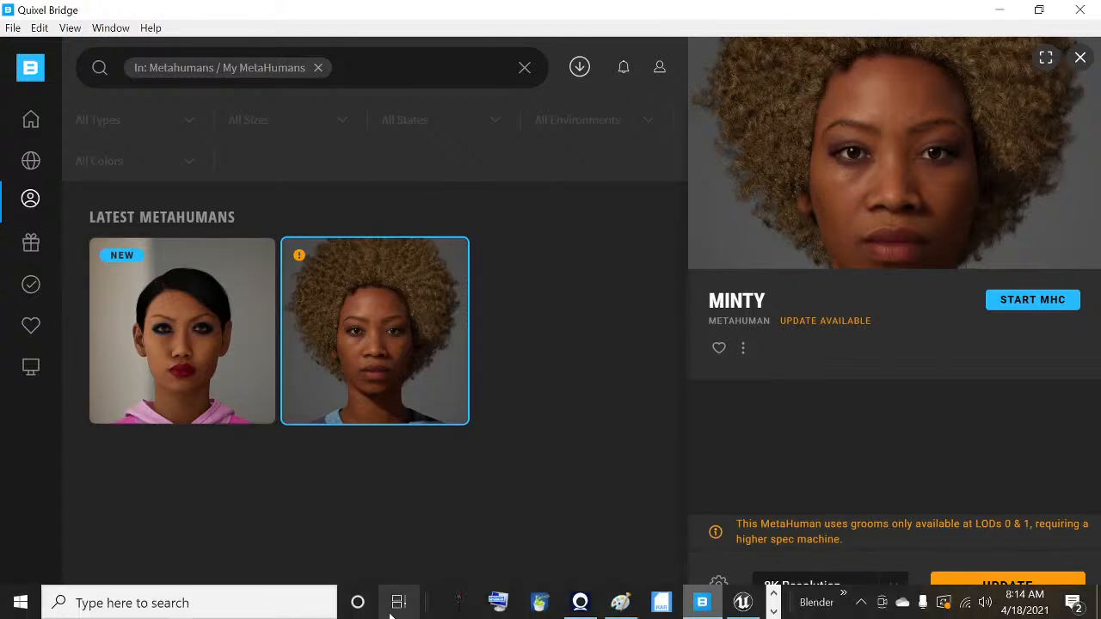
click(773, 611)
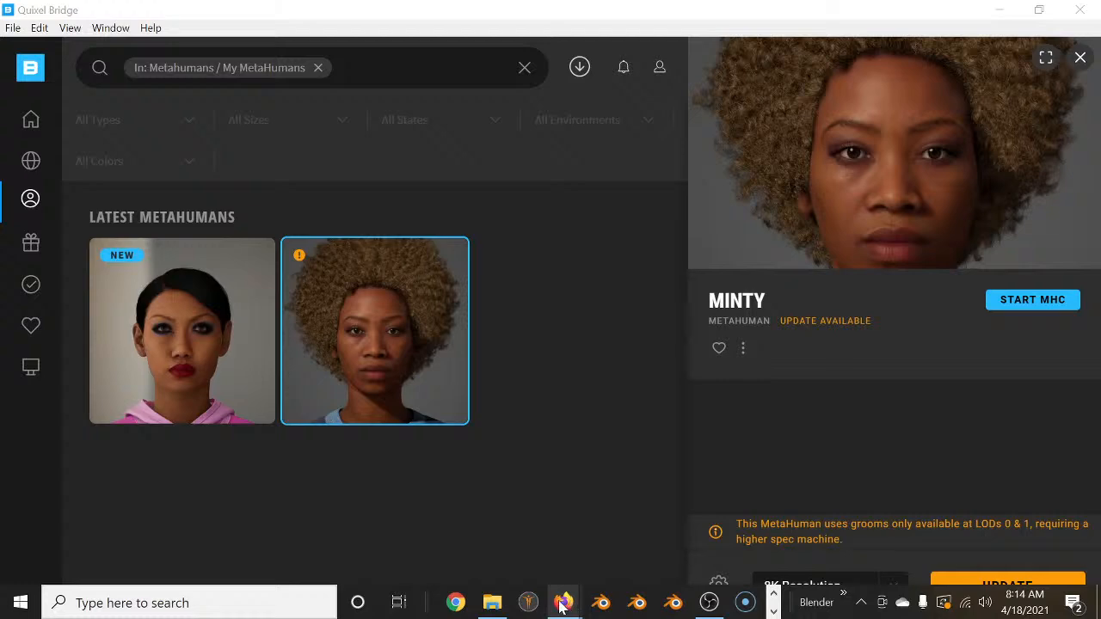
mouse_move(564, 605)
click(542, 523)
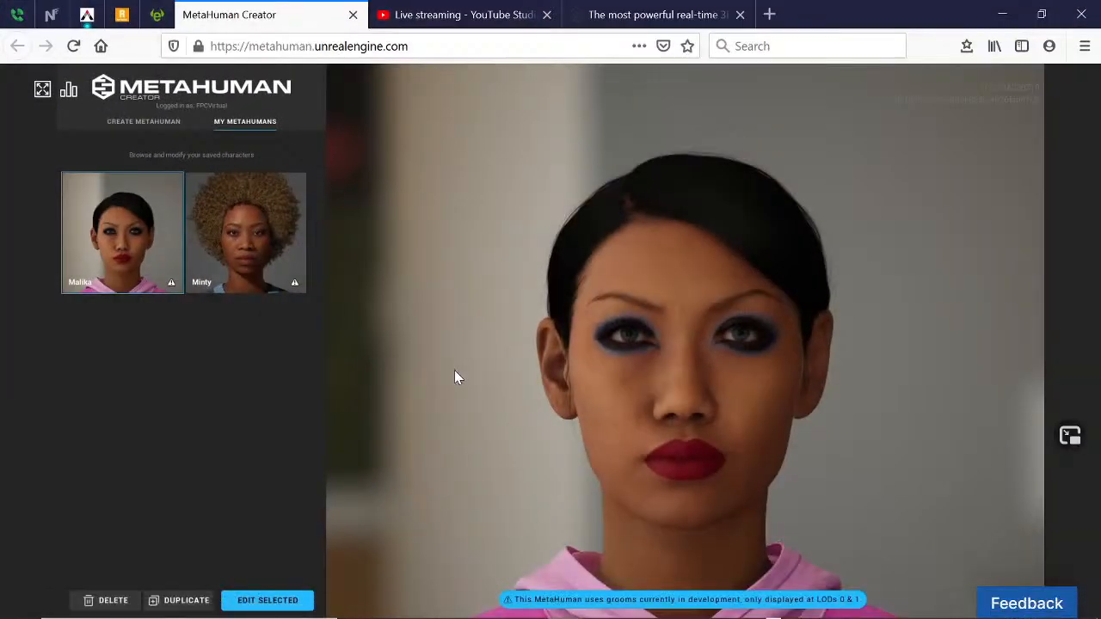
click(275, 600)
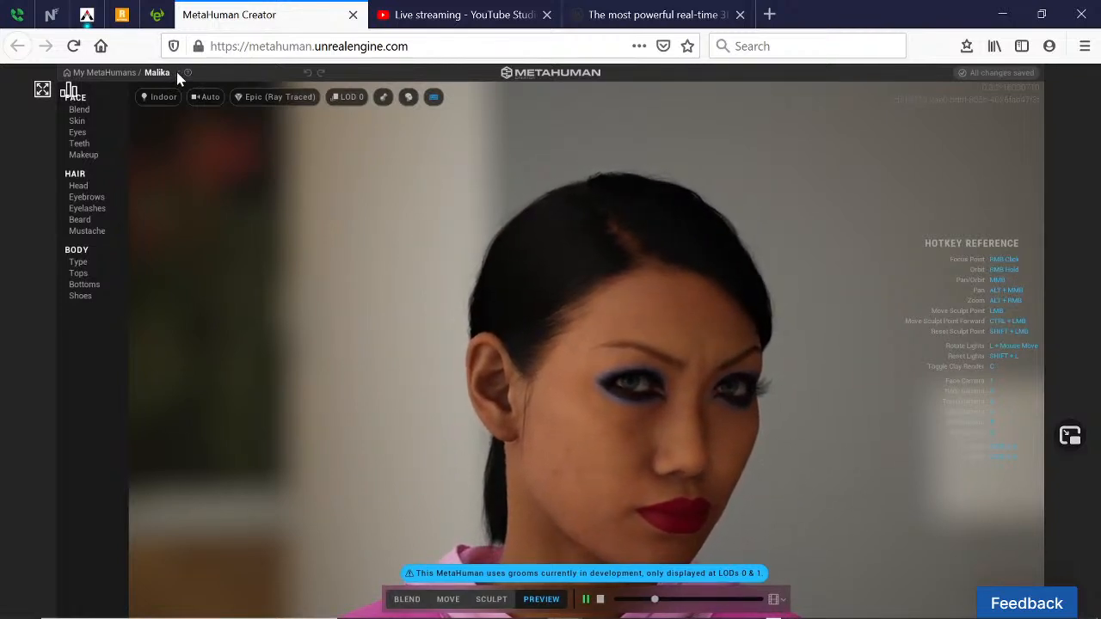
click(176, 71)
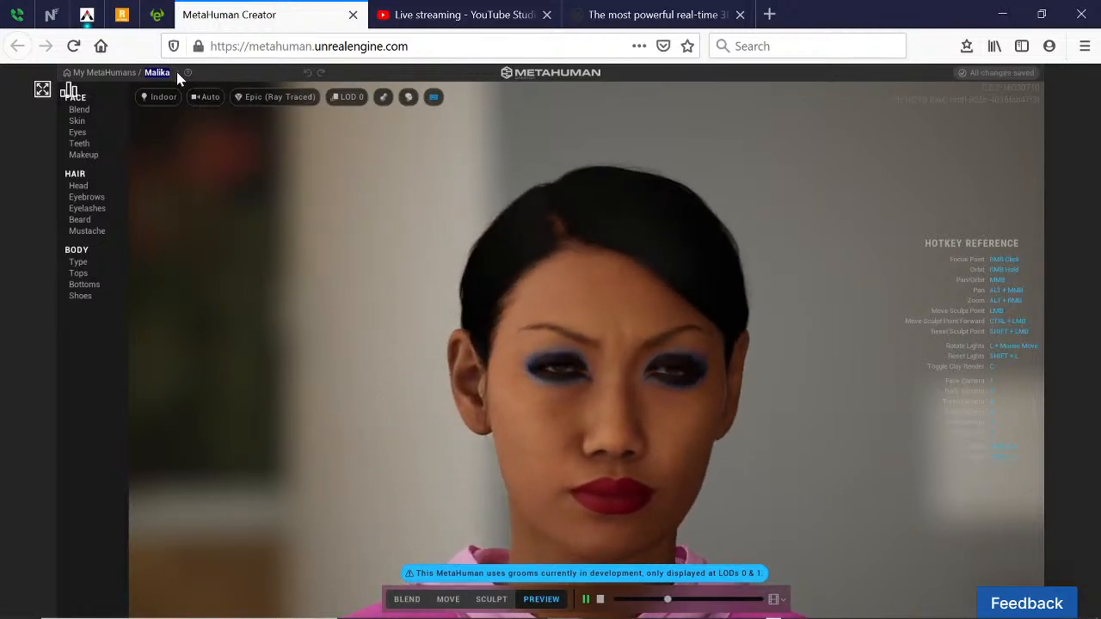
text(Solara)
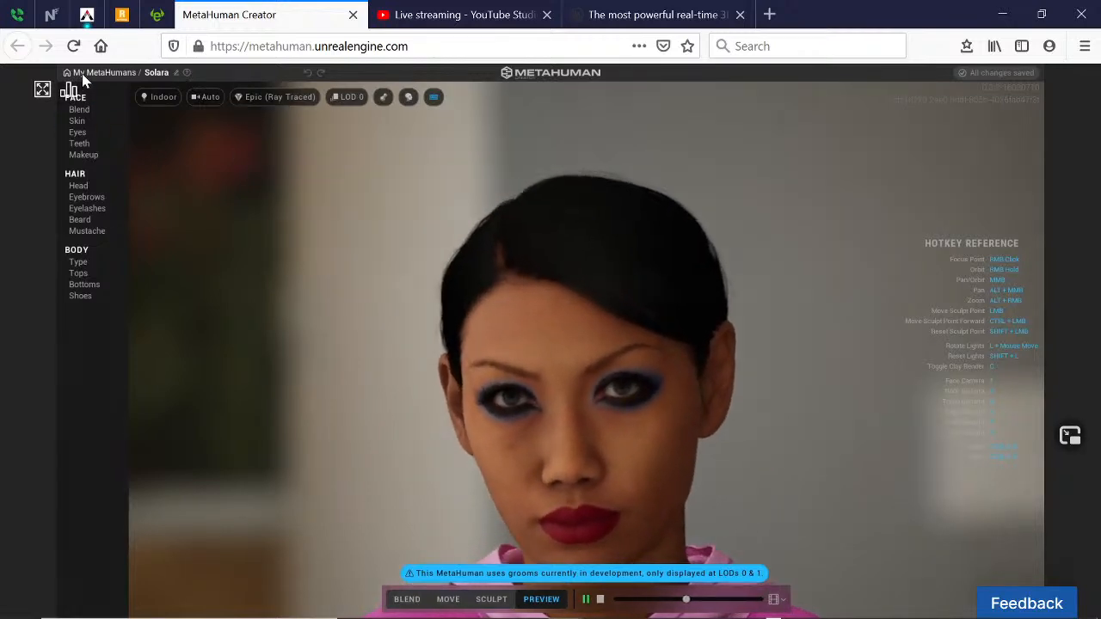
click(81, 73)
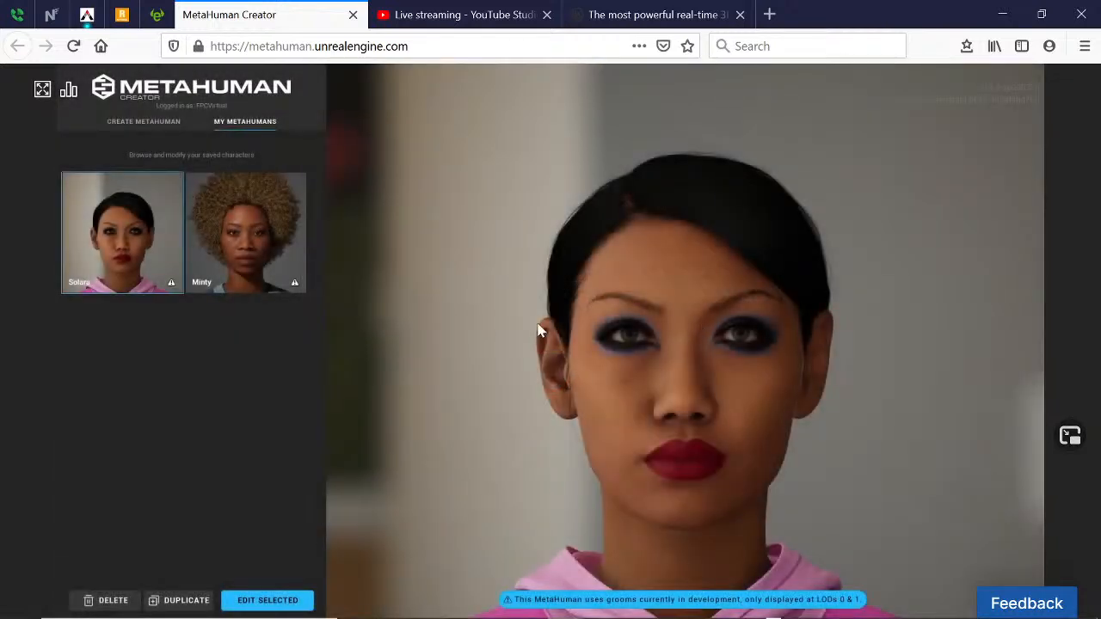
- Minimise the browser and open the renamed black-haired character's details in Quixel Bridge
click(1004, 19)
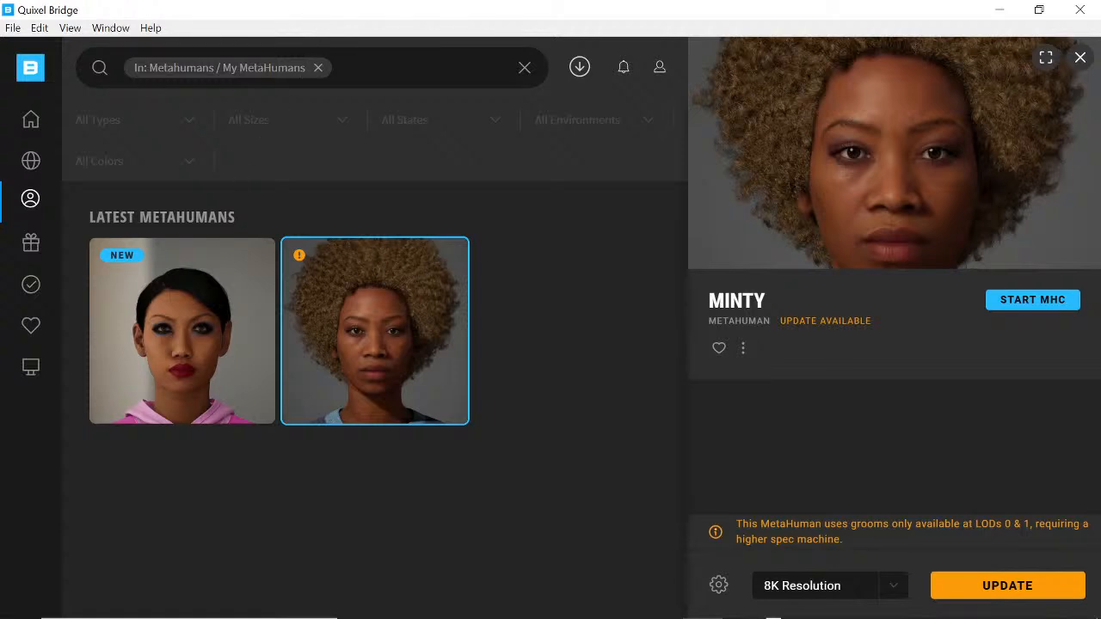
click(188, 356)
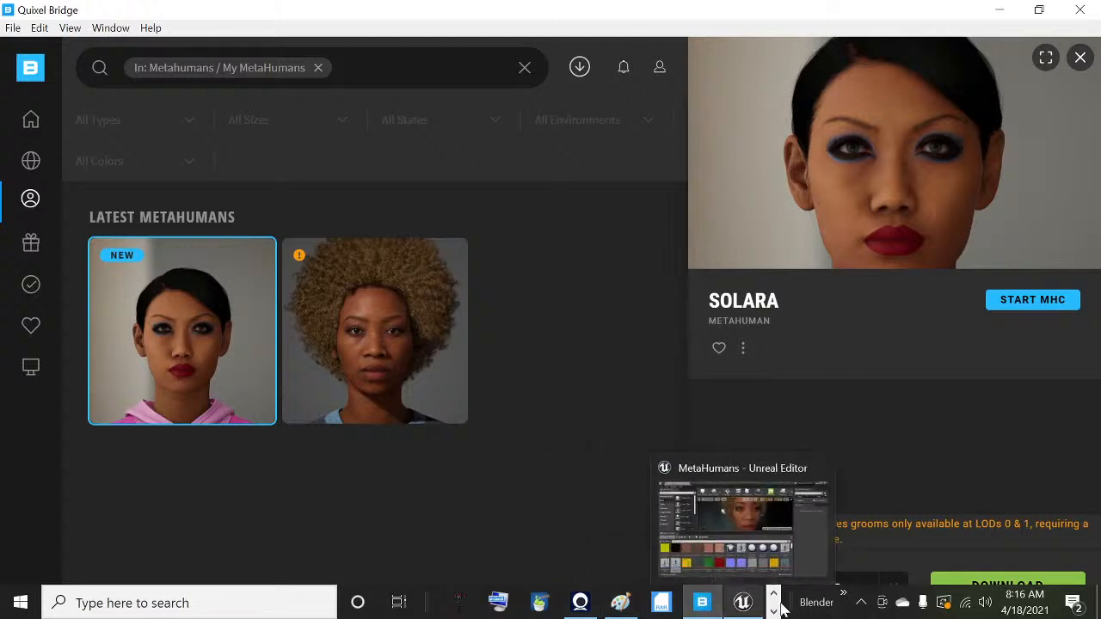
- View Solara again among the saved characters in MetaHuman Creator, and minimise both the browser and Quixel Bridge
click(774, 611)
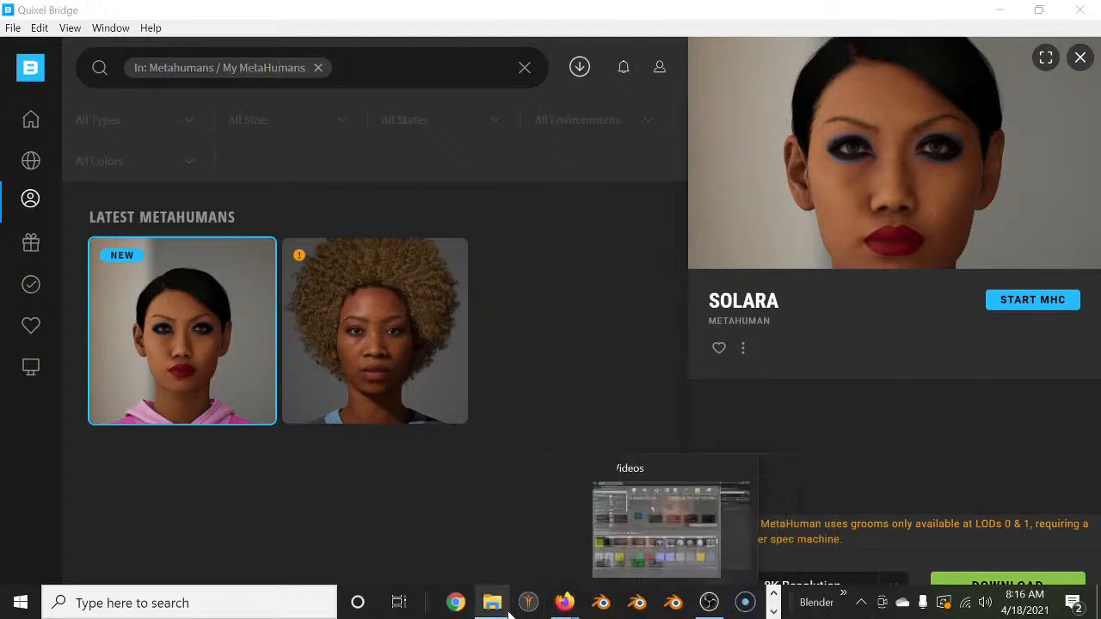
mouse_move(564, 602)
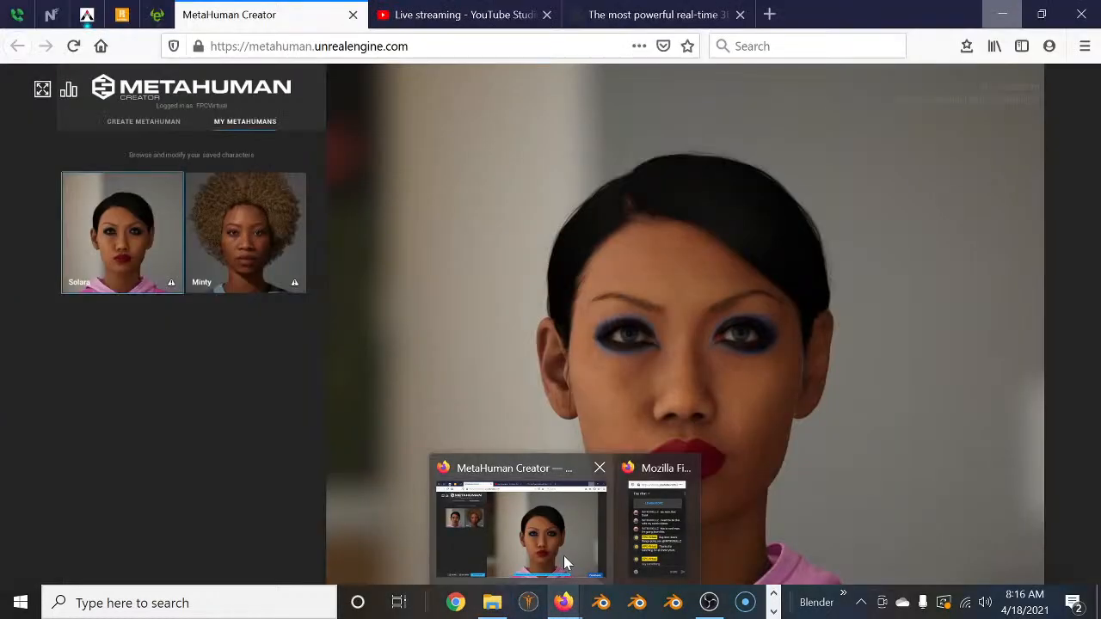
click(563, 555)
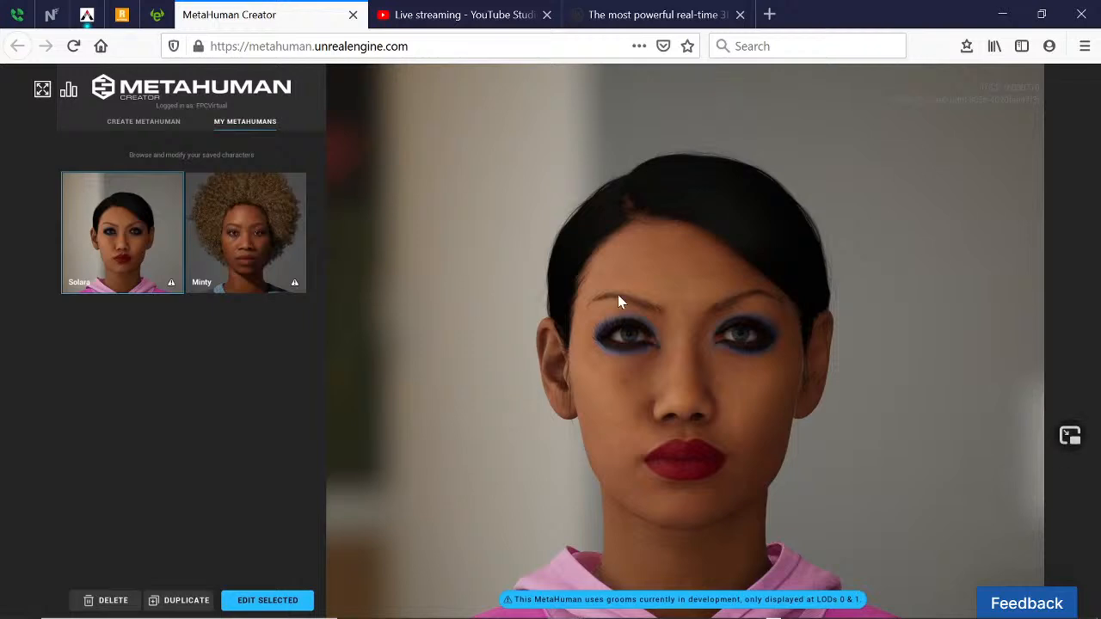
click(1002, 19)
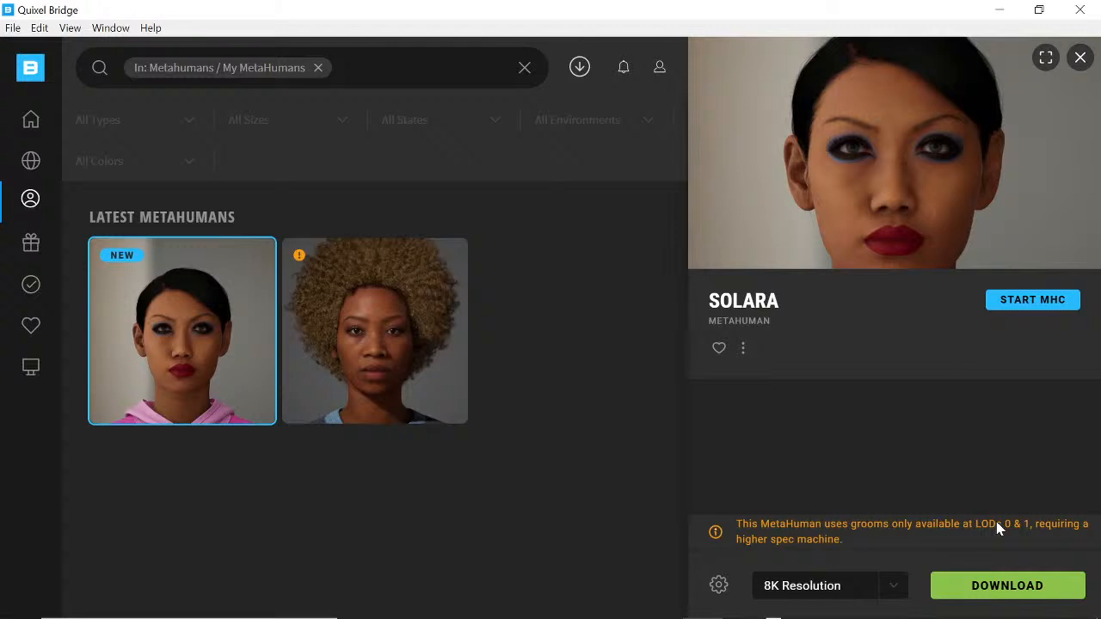
click(1000, 10)
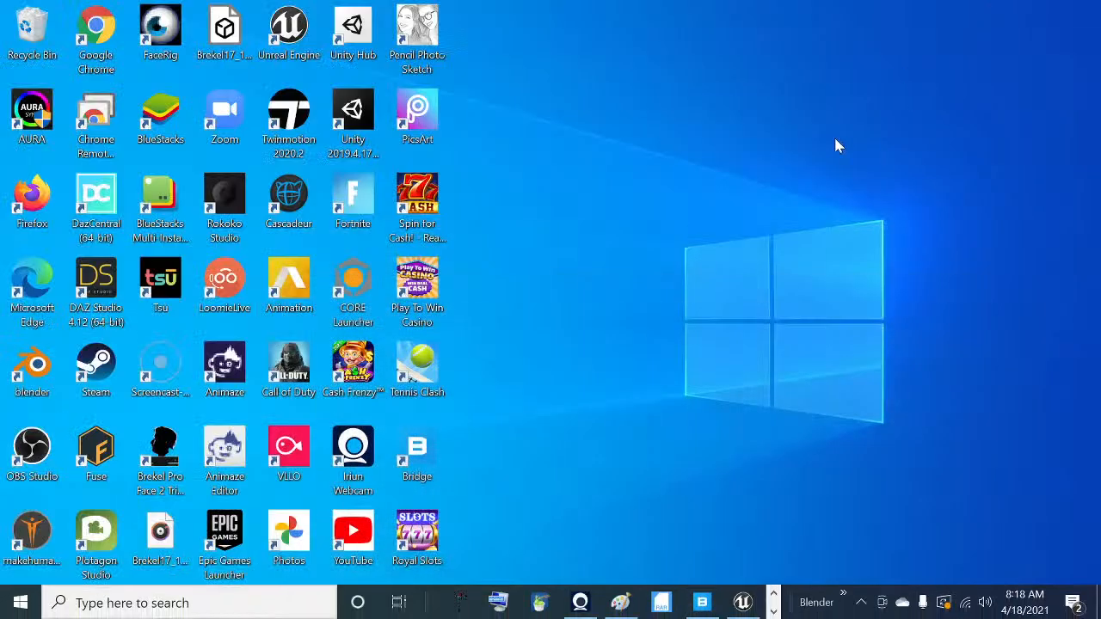
- Switch to the MetaHumans project in Unreal Editor and enlarge the level viewport, with the character viewed from farther away
click(742, 602)
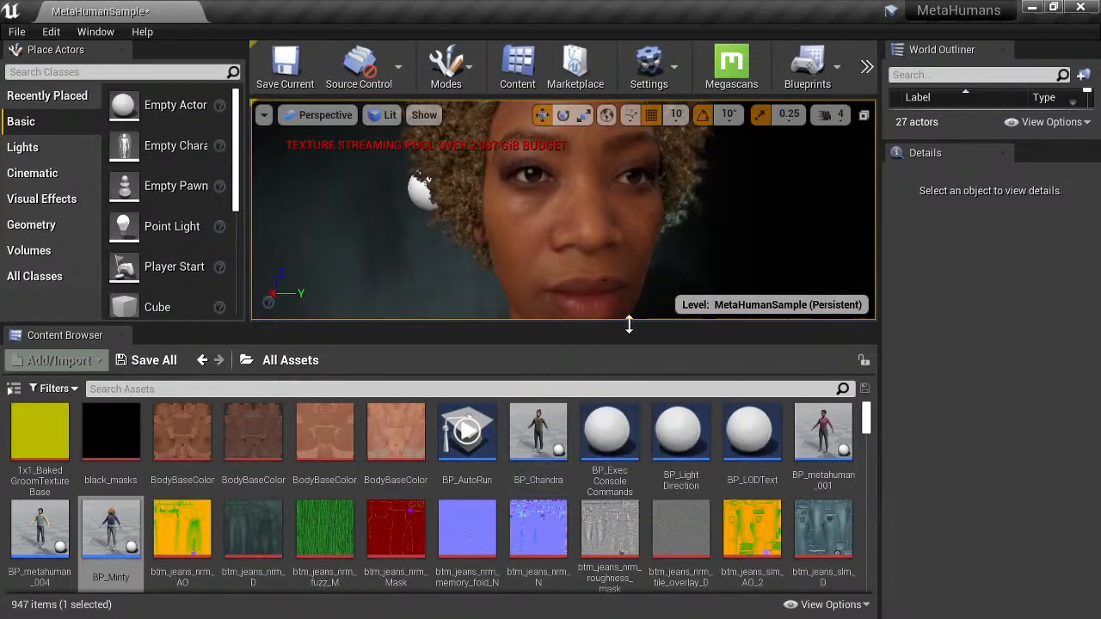
drag(640, 321, 618, 463)
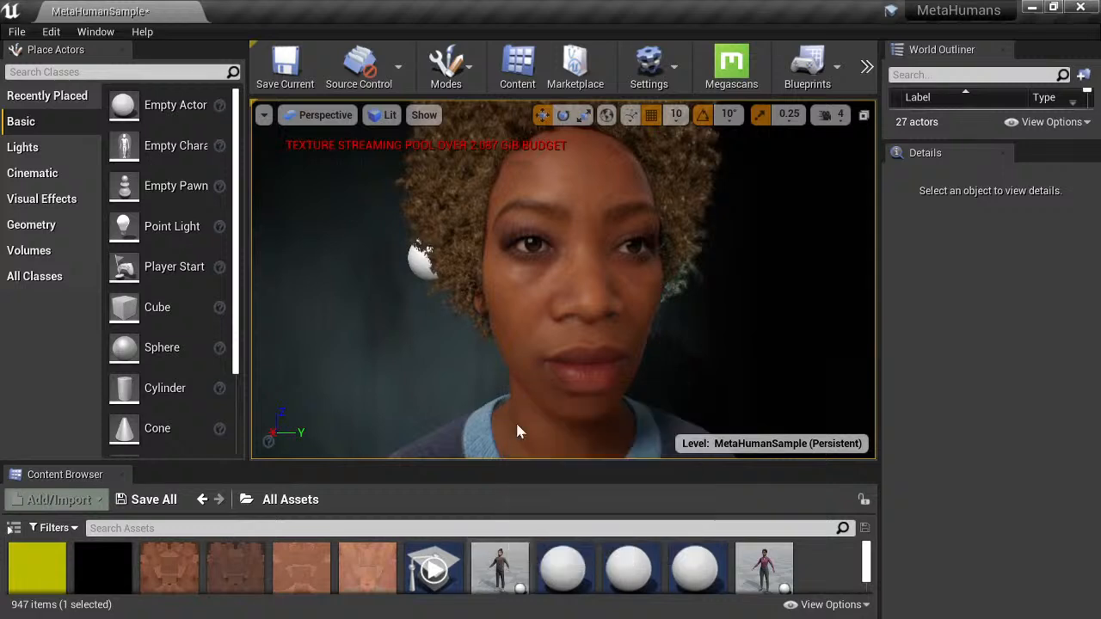
scroll(486, 325, down, 6)
middle_drag(487, 325, 409, 391)
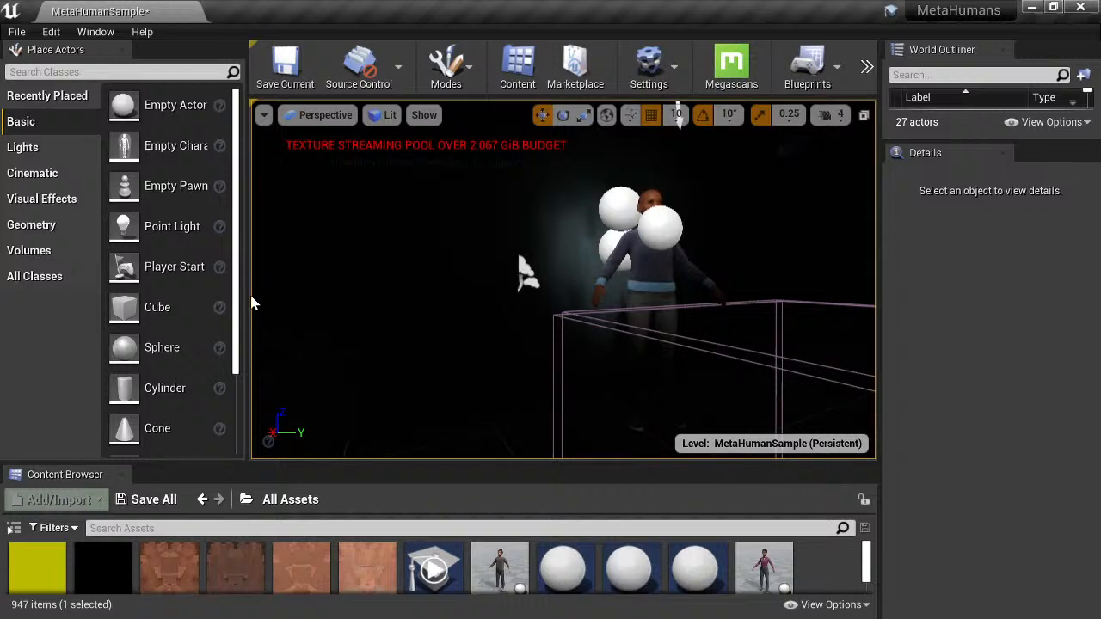
drag(246, 294, 136, 293)
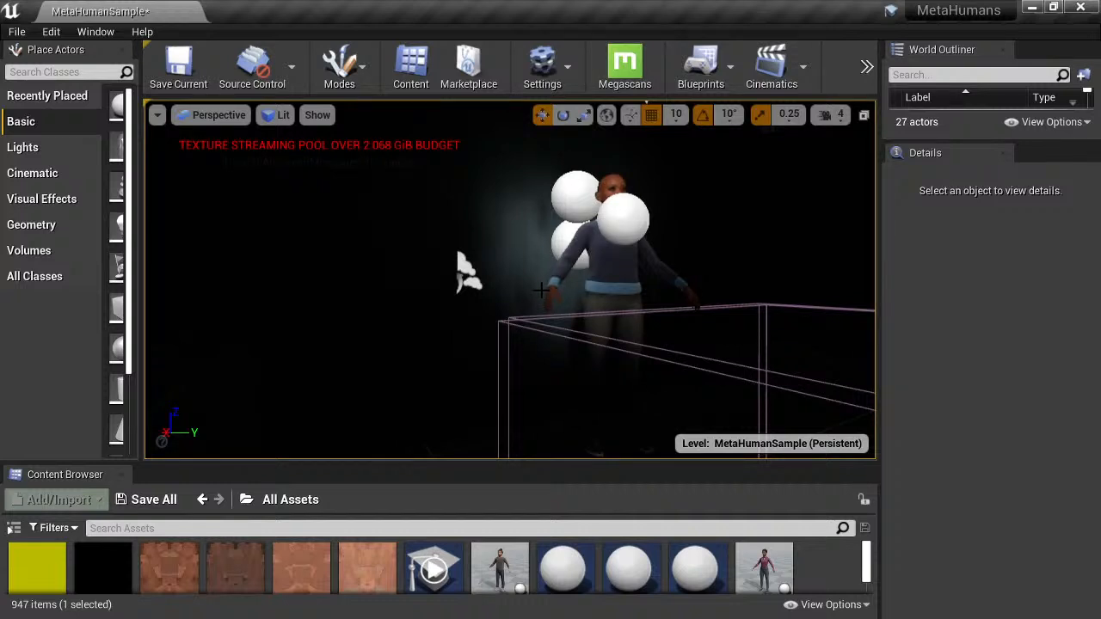
- Add BP_Chandra to the level beside the curly-haired woman, turned toward the camera and lowered closer to her height
drag(500, 560, 551, 404)
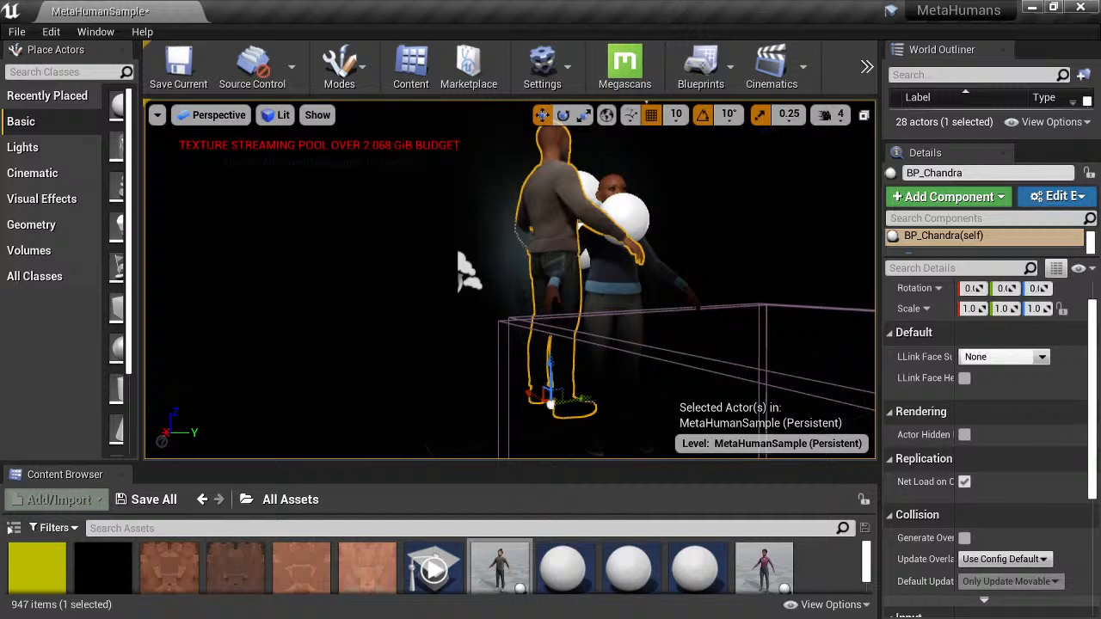
click(564, 115)
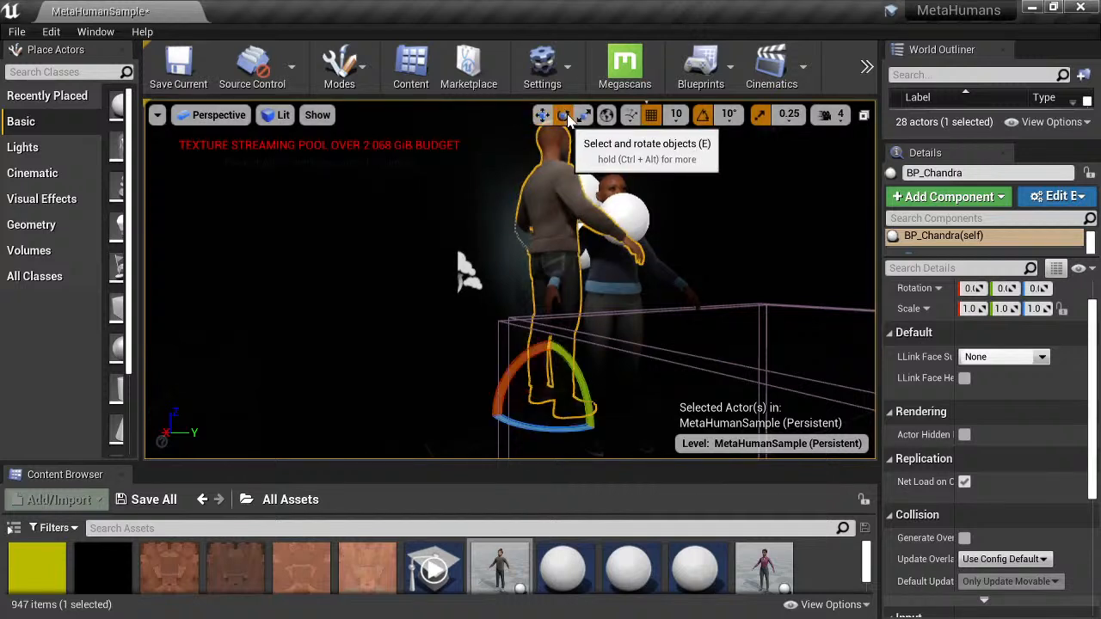
mouse_move(565, 431)
mouse_down()
mouse_move(620, 430)
mouse_move(578, 430)
mouse_up()
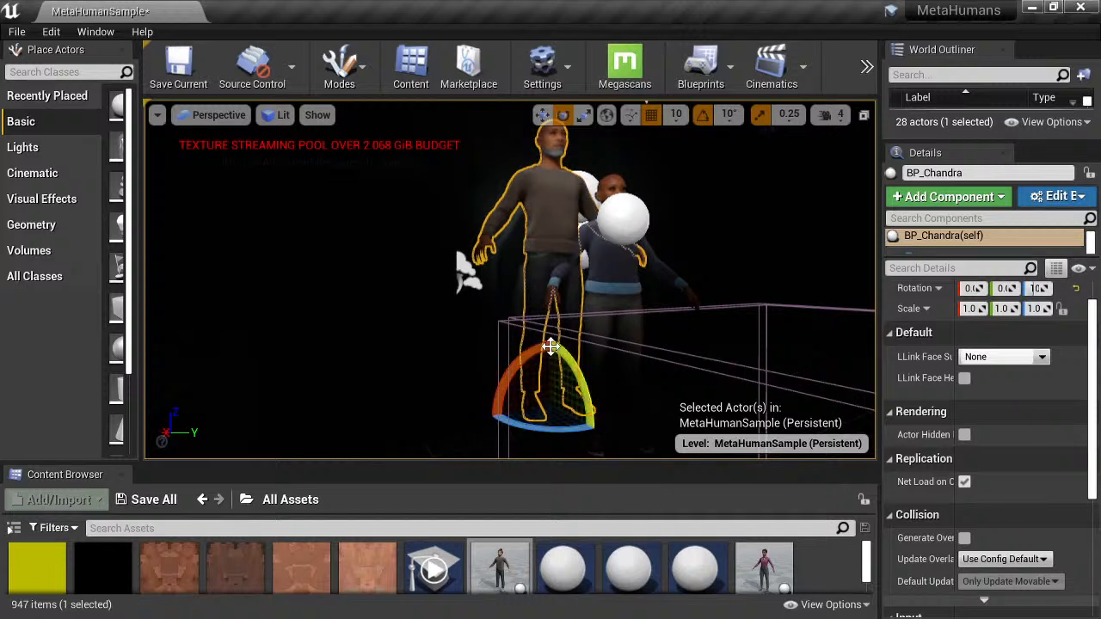
click(542, 115)
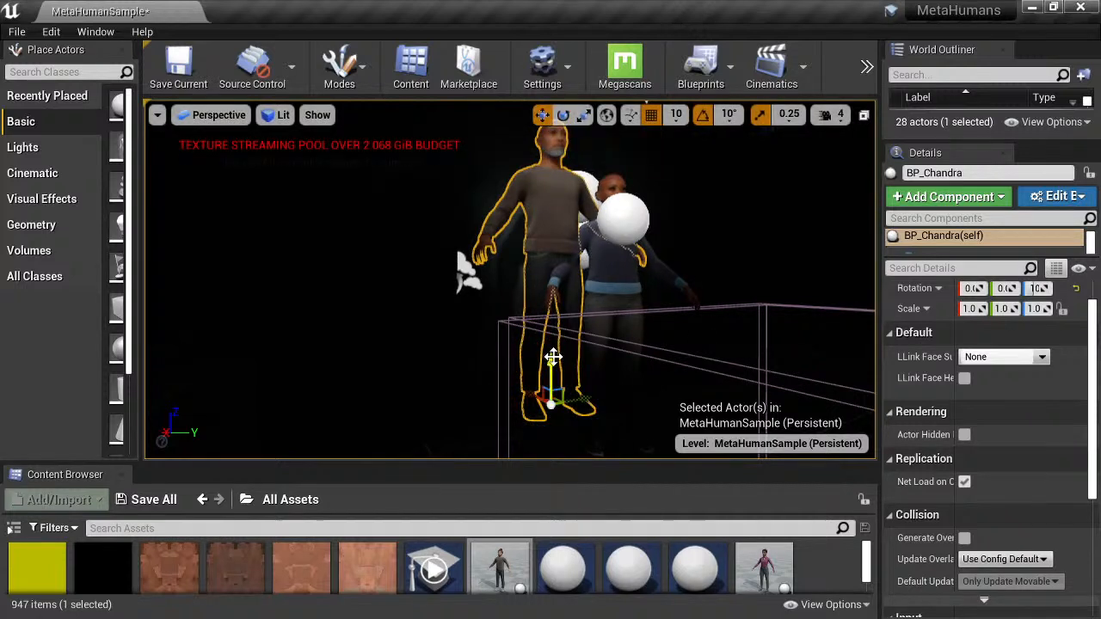
drag(554, 357, 550, 394)
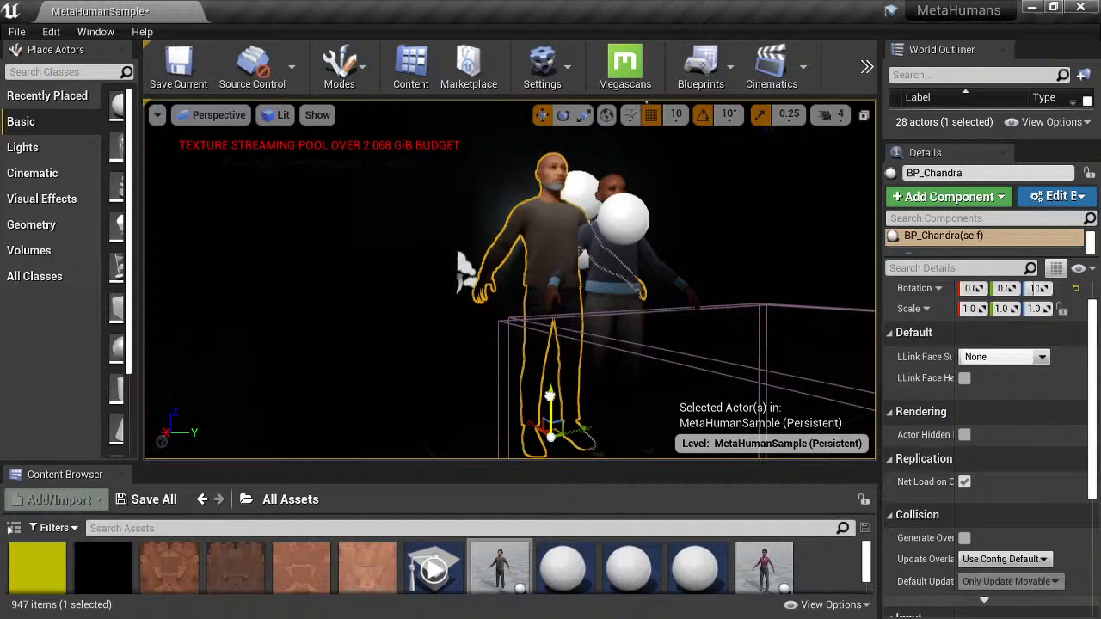
- Examine the BP_Chandra character's face and hair up close and from several angles, and his placement beside the woman
scroll(568, 283, up, 2)
scroll(569, 282, down, 1)
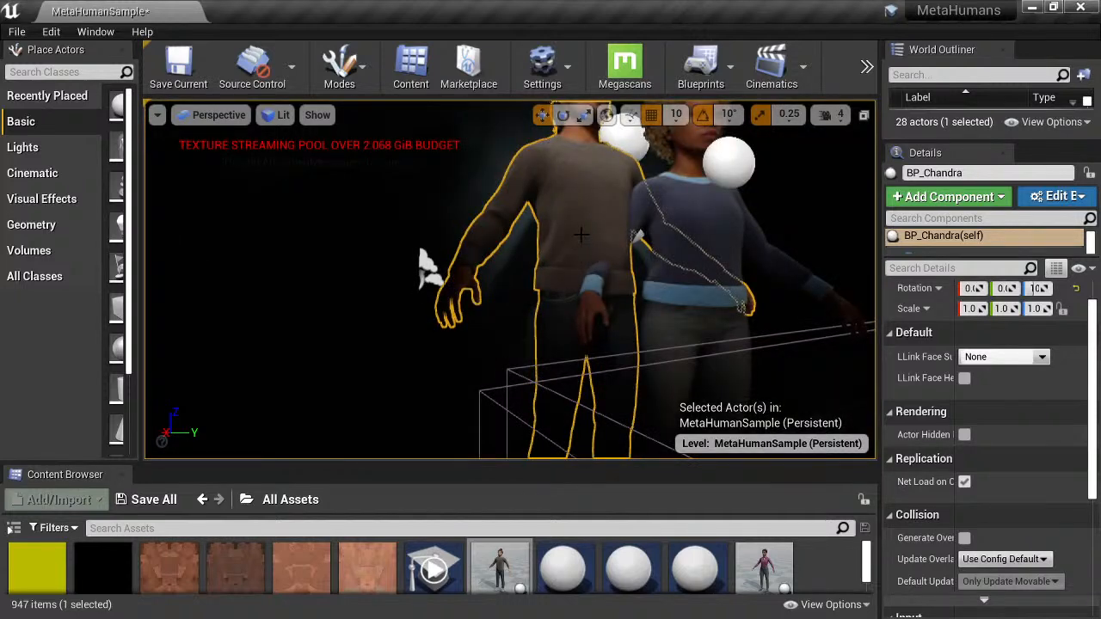
middle_drag(582, 234, 706, 129)
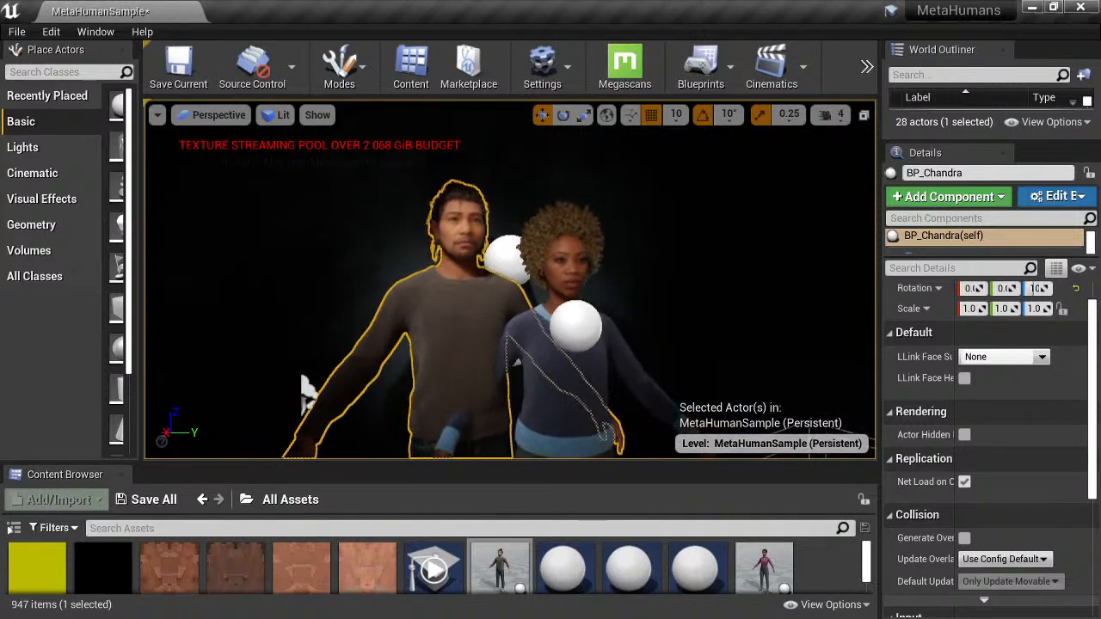
middle_drag(482, 319, 477, 271)
scroll(468, 321, up, 1)
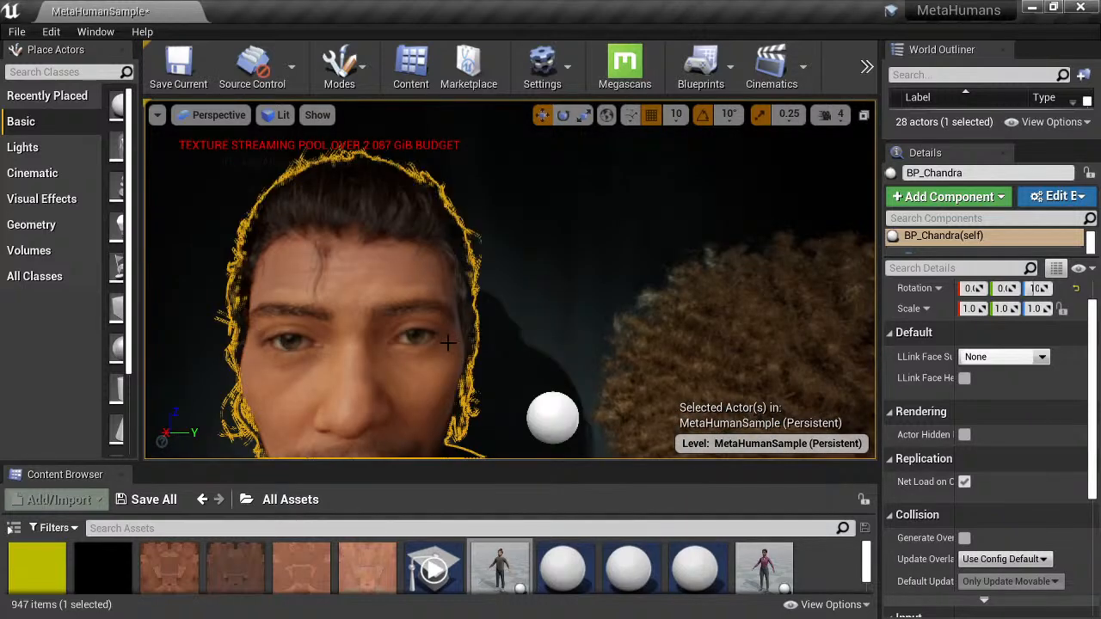
scroll(430, 356, up, 1)
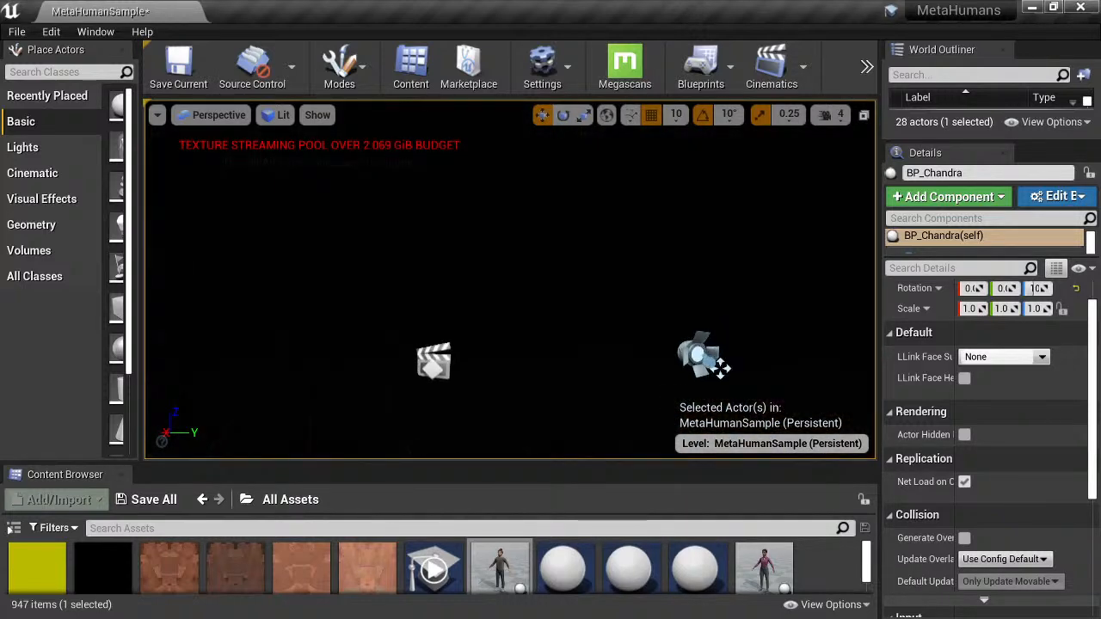
scroll(430, 353, down, 2)
middle_drag(427, 347, 327, 370)
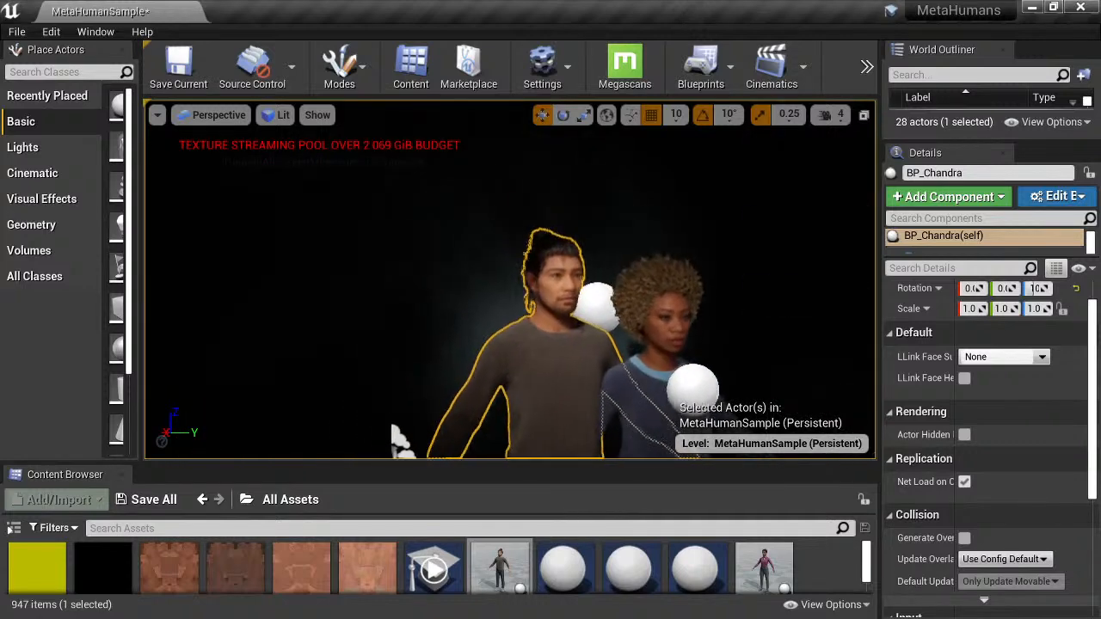
scroll(518, 397, up, 2)
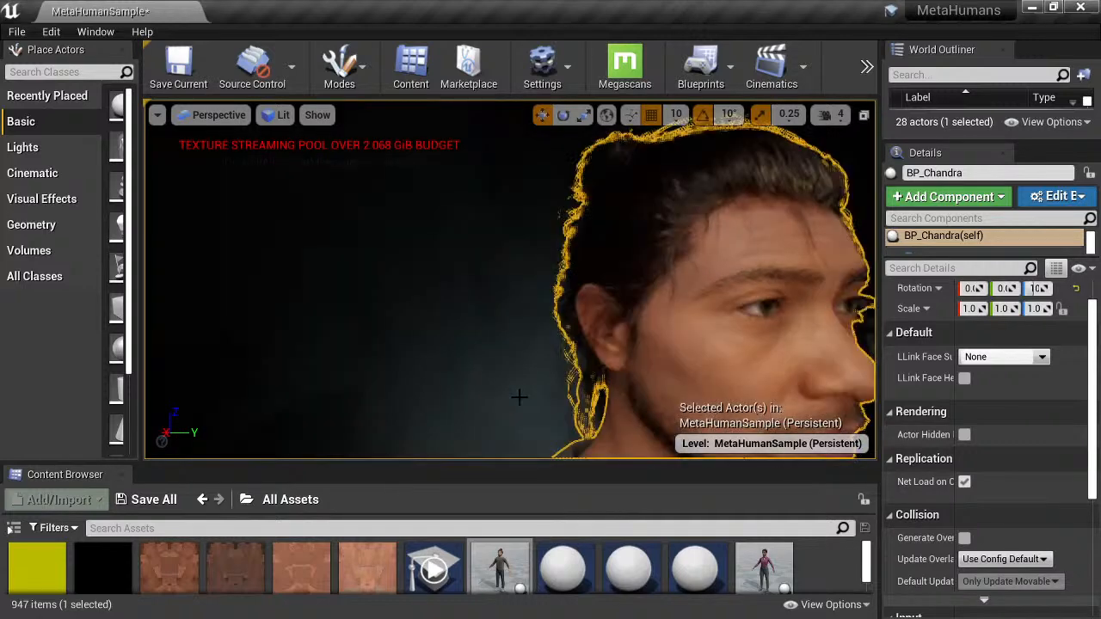
middle_drag(519, 397, 636, 388)
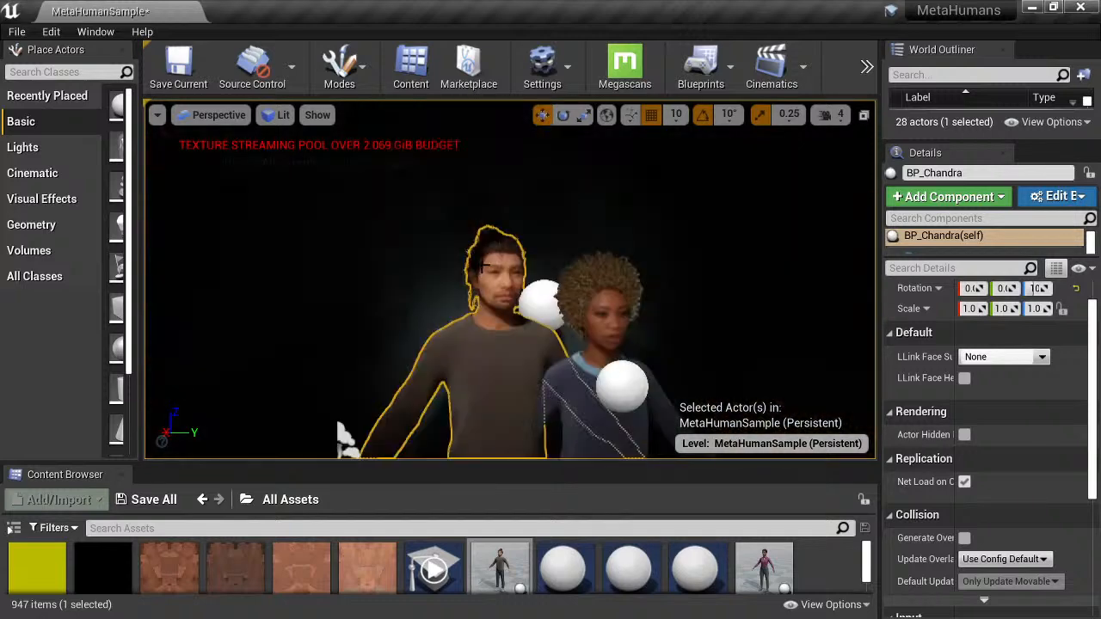
scroll(499, 279, up, 5)
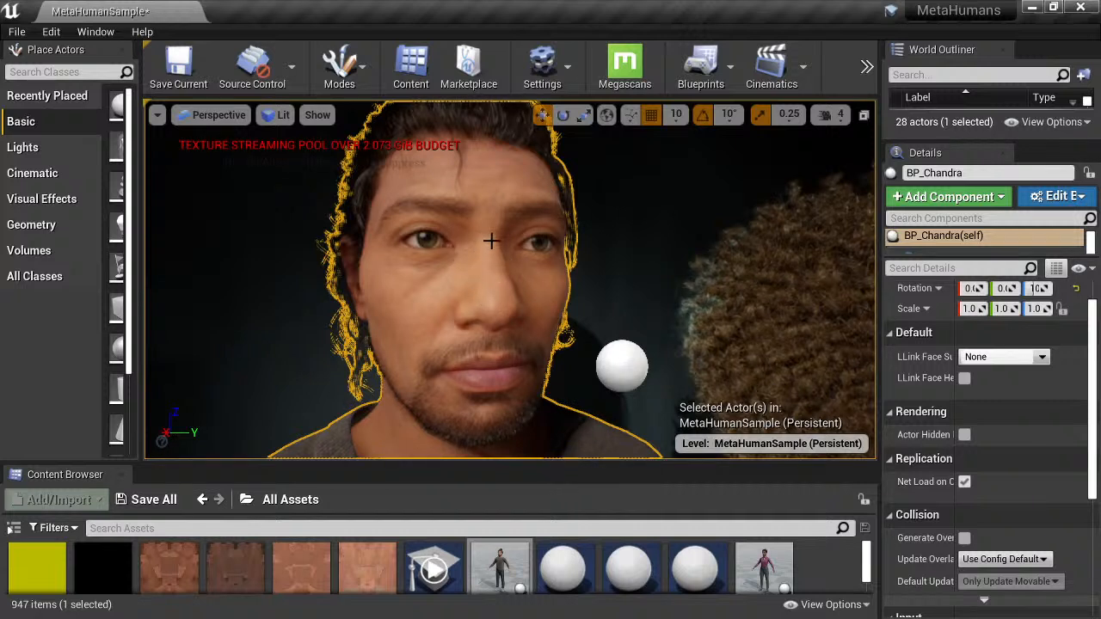
scroll(492, 270, down, 5)
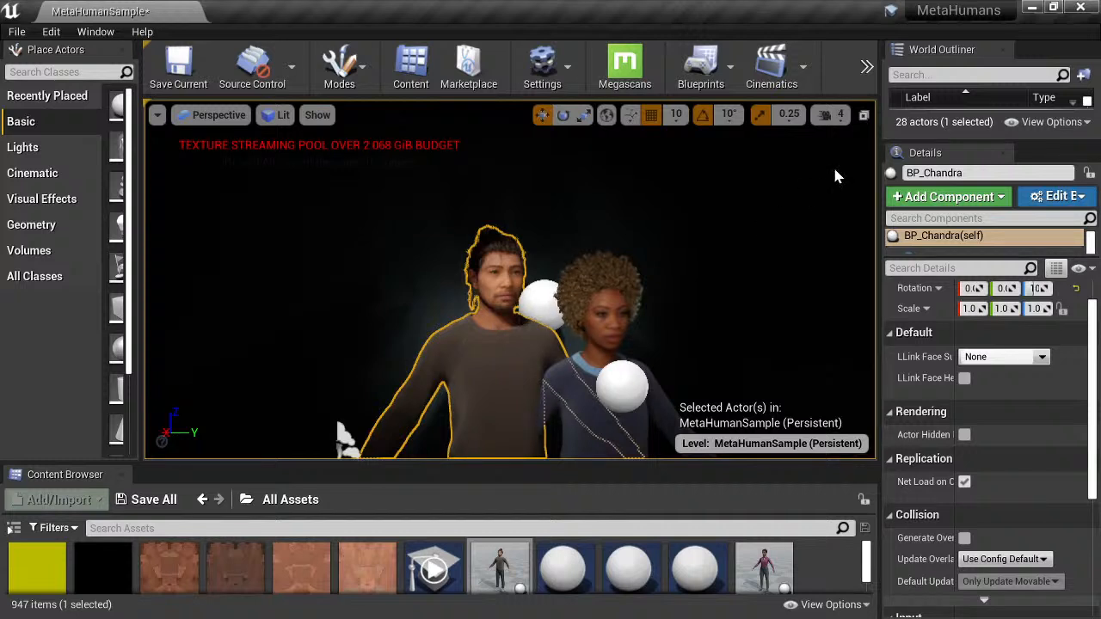
- Minimise Unreal Editor, view Solara among the saved characters in the browser's MetaHuman Creator window, and minimise the browser
click(1036, 8)
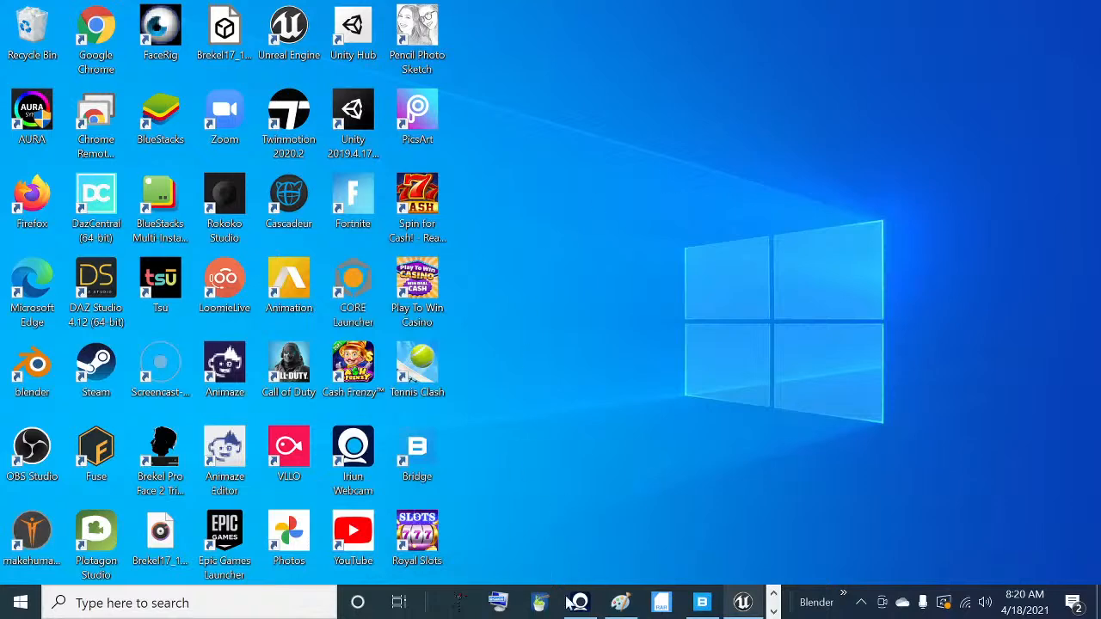
mouse_move(568, 611)
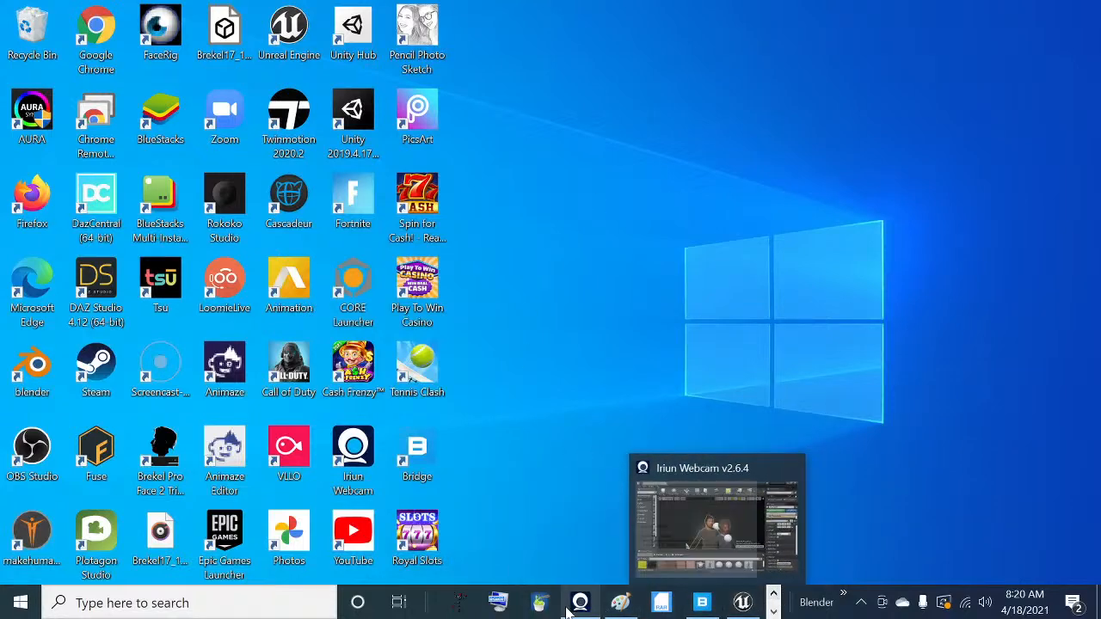
click(773, 593)
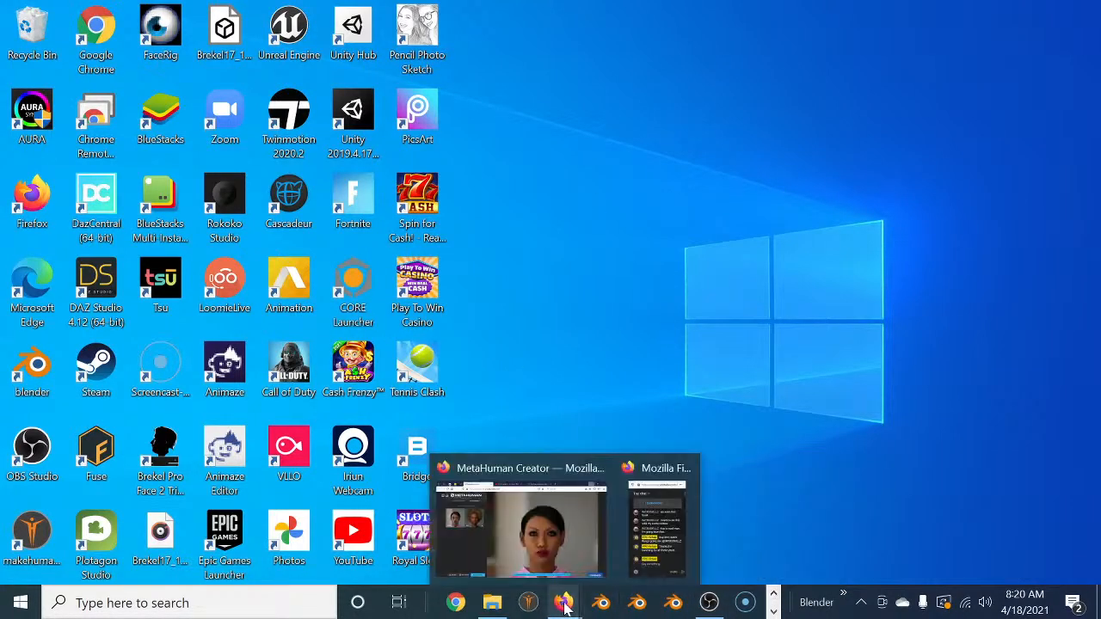
click(560, 576)
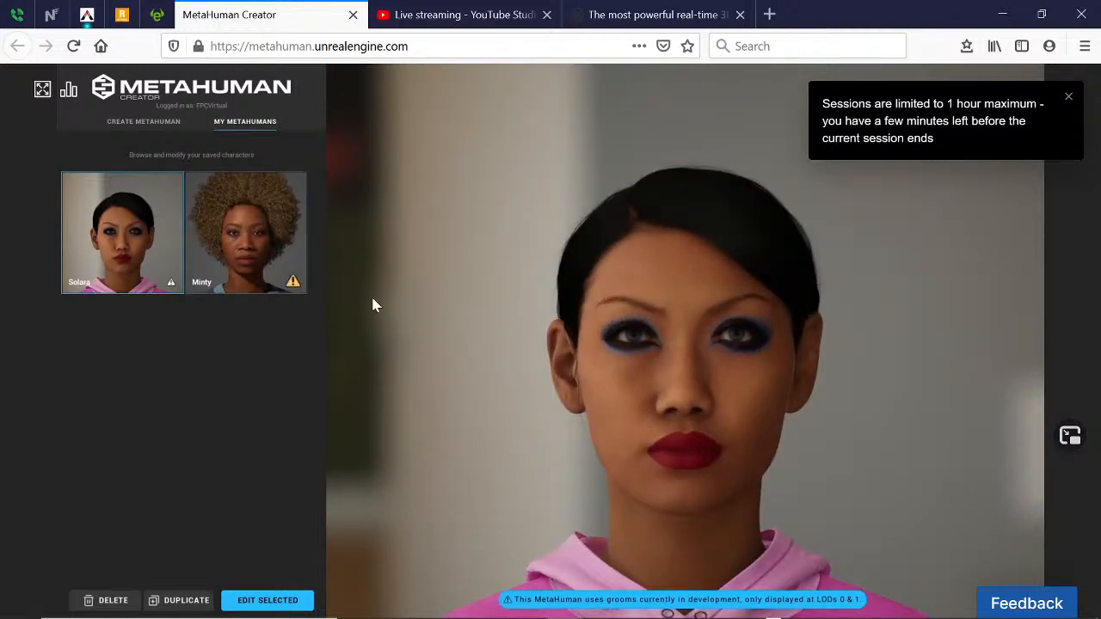
click(1004, 12)
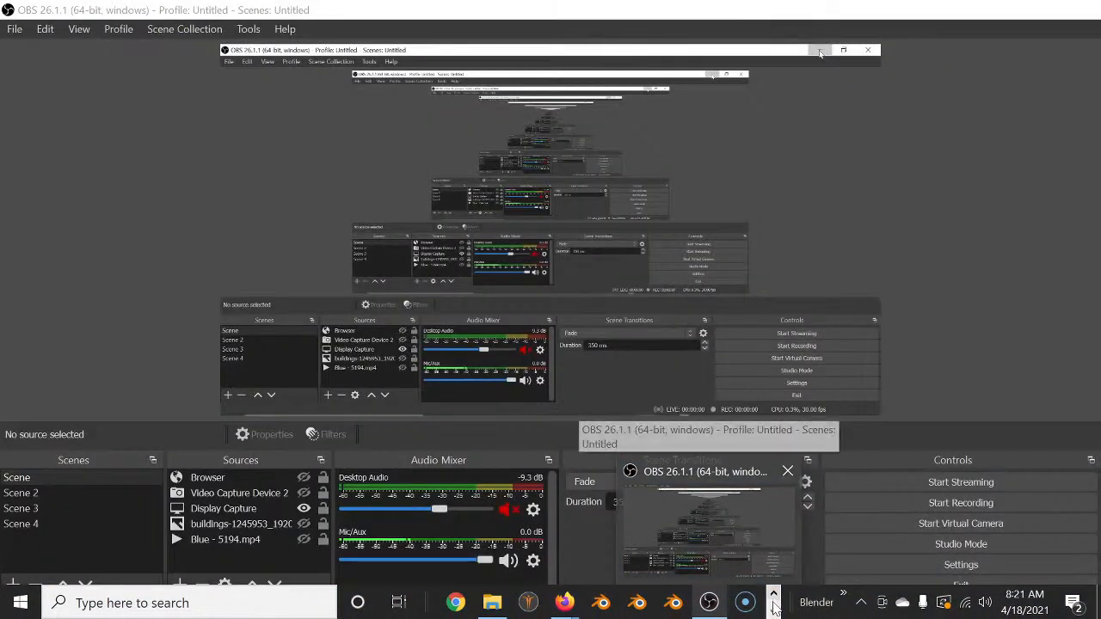
- Switch to Quixel Bridge and start downloading the Solara MetaHuman at 8K resolution
click(775, 613)
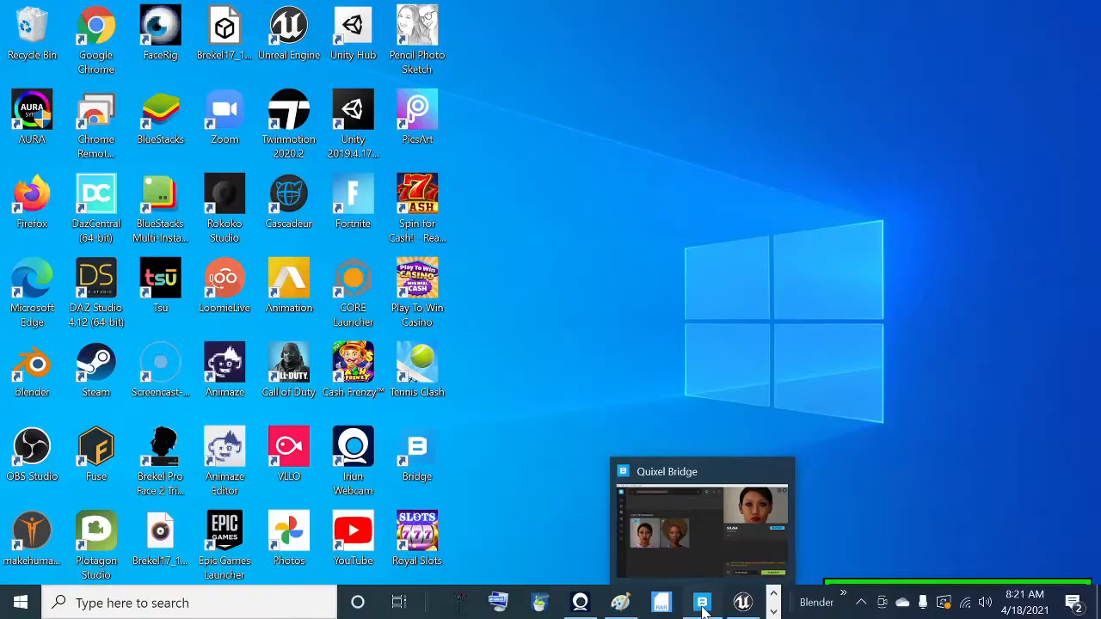
click(702, 602)
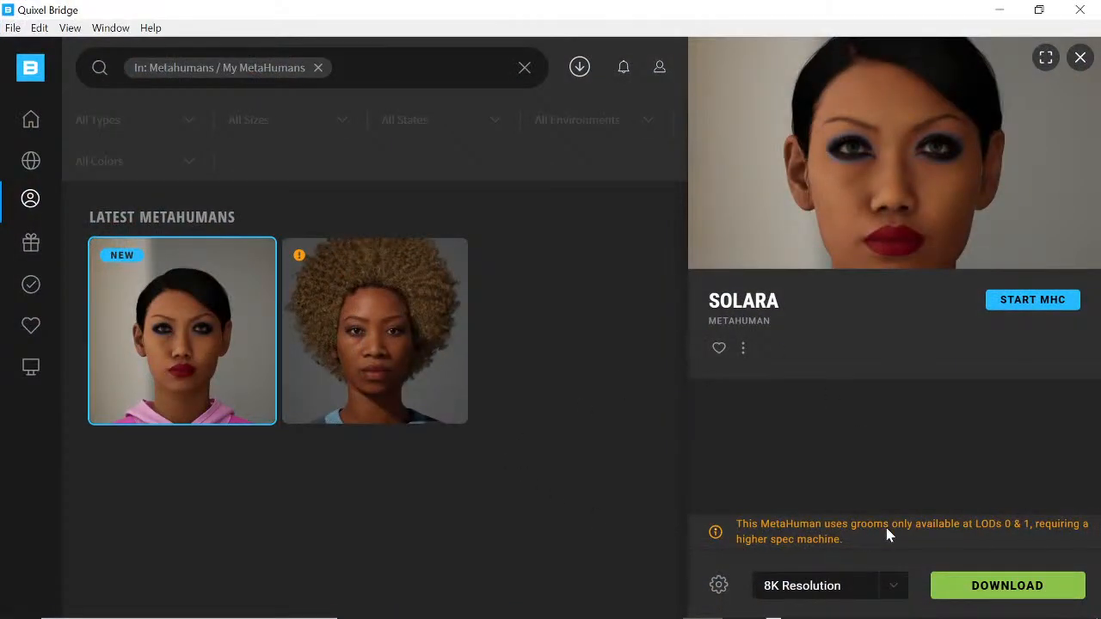
click(1017, 590)
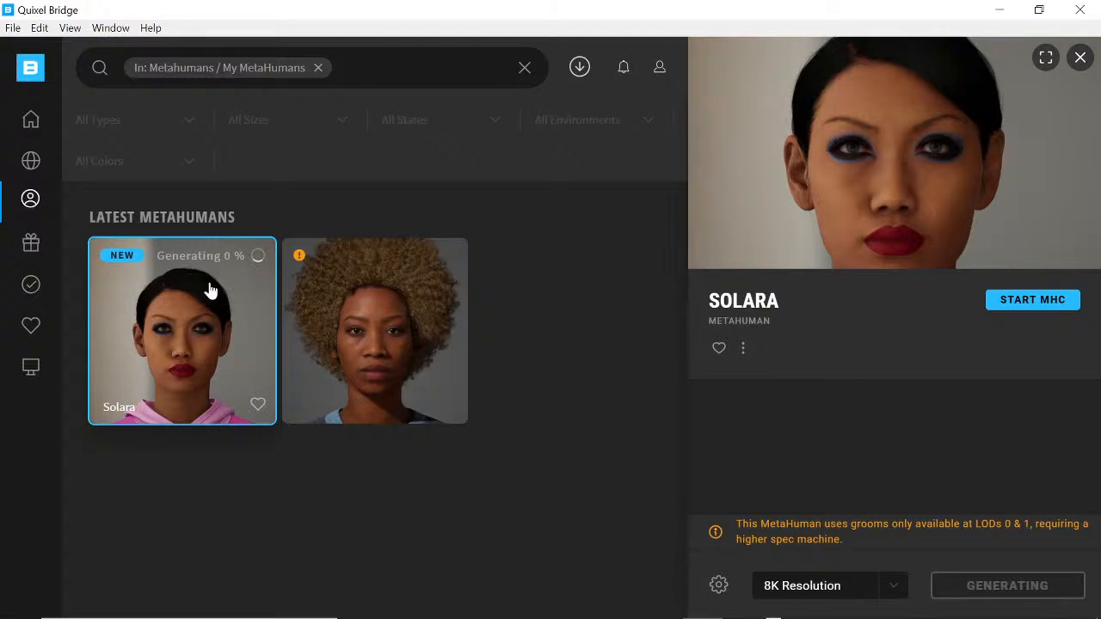
- Bring up the small Firefox pop-out window with the YouTube live chat over Quixel Bridge
mouse_move(456, 616)
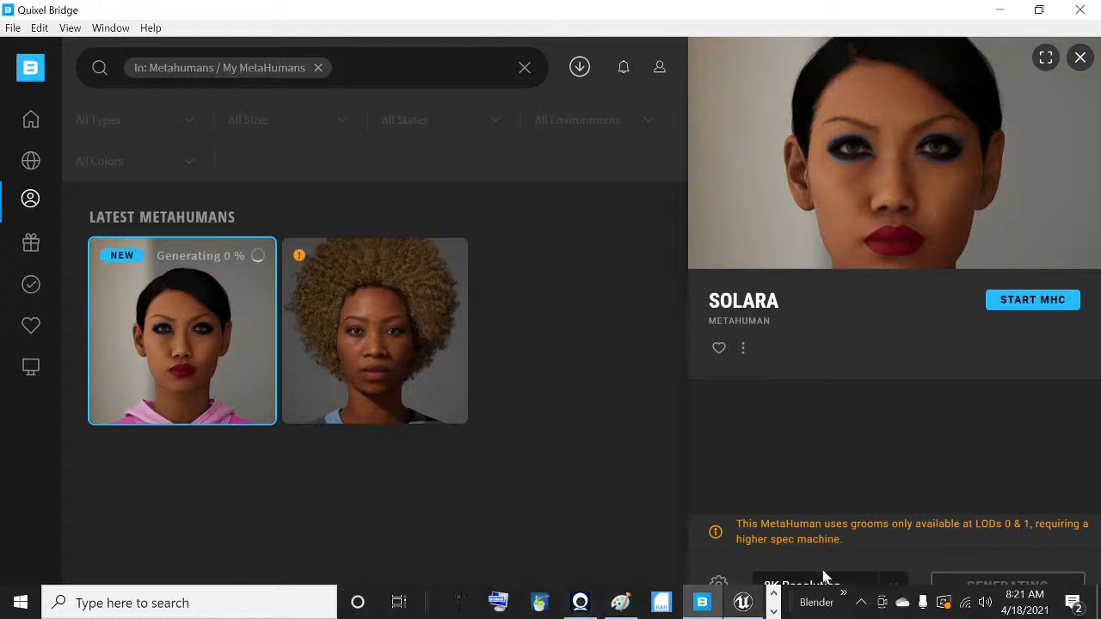
click(773, 610)
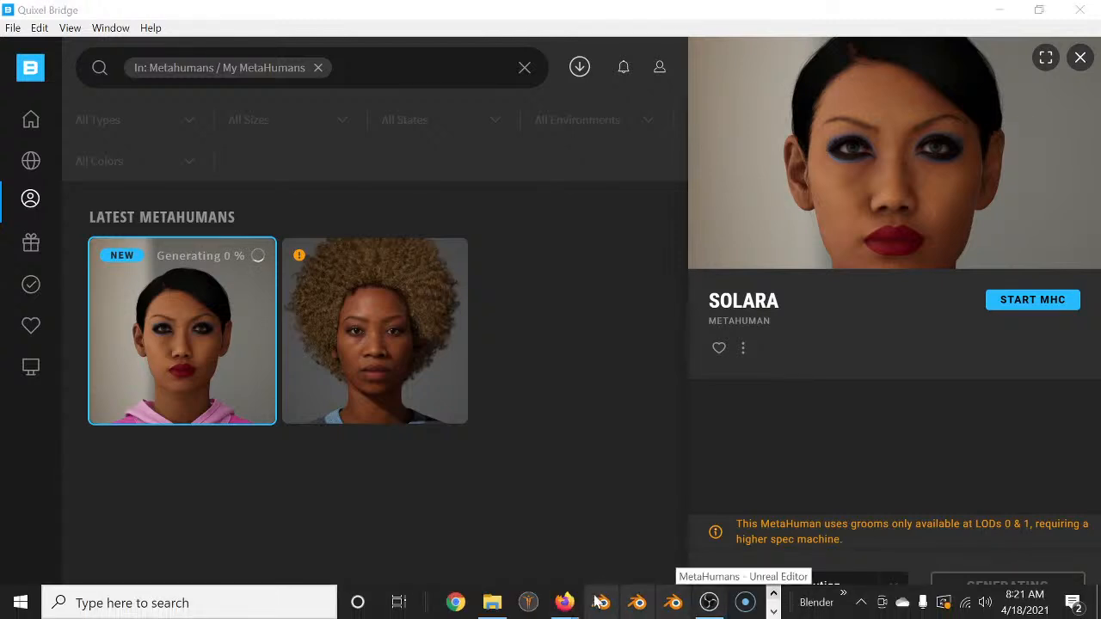
mouse_move(568, 606)
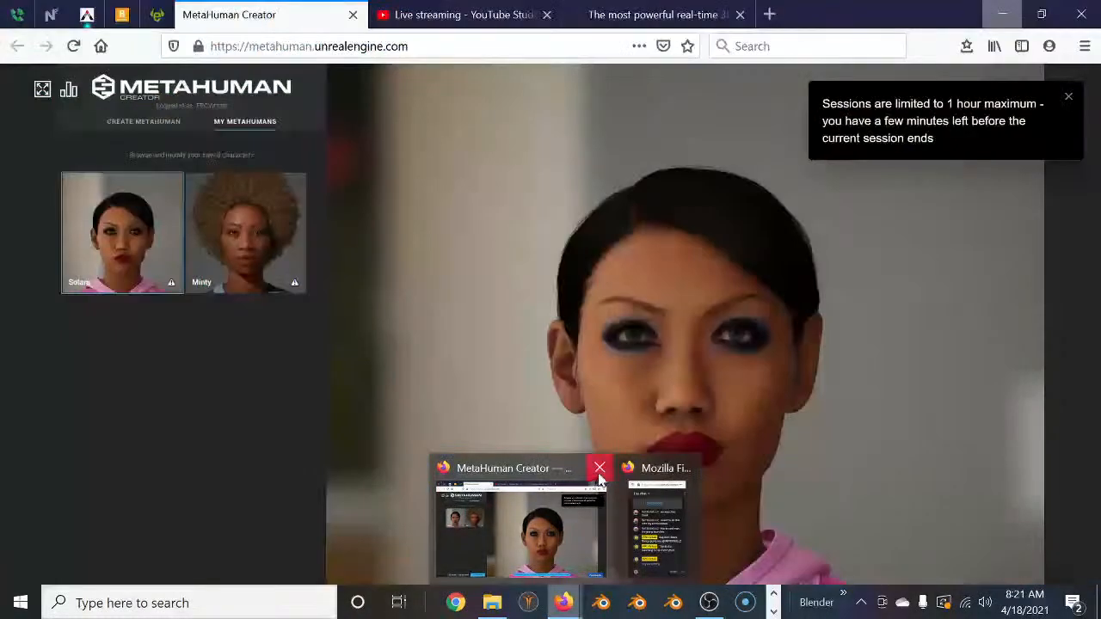
click(643, 471)
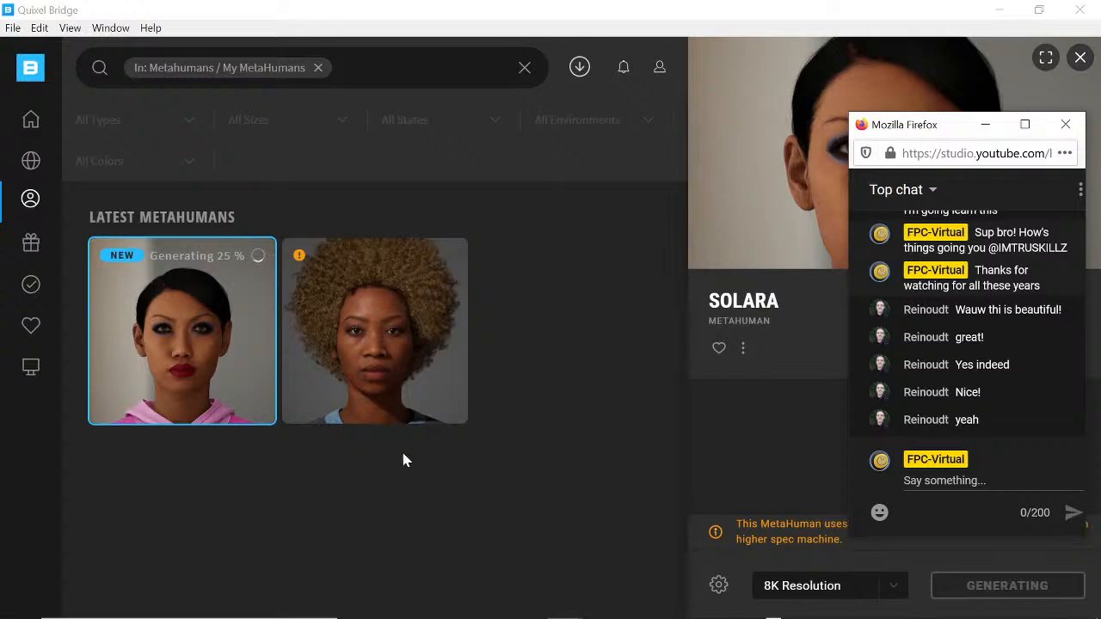
- Return to the MetaHuman Creator browser window and look through the already open Unreal Engine homepage, including its MetaHuman Creator Early Access section
mouse_move(563, 605)
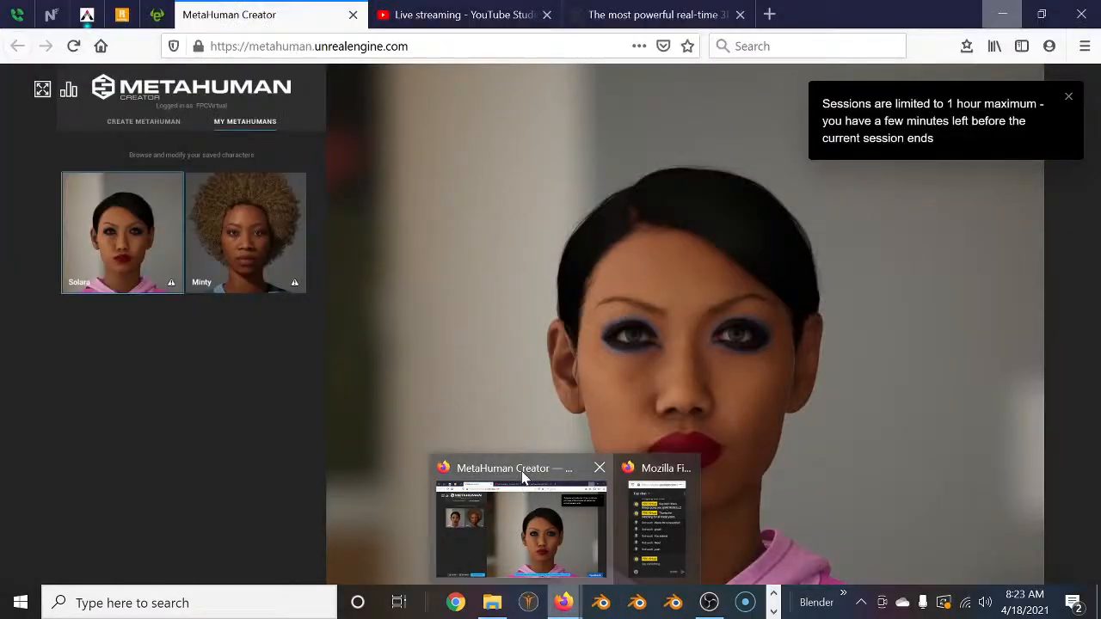
click(521, 476)
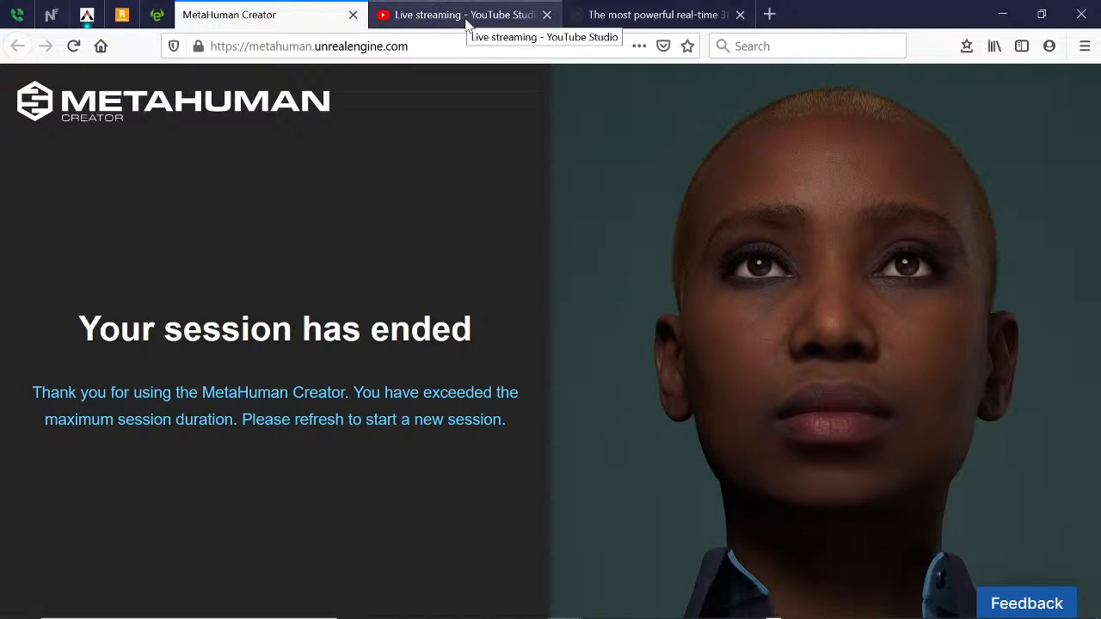
click(635, 17)
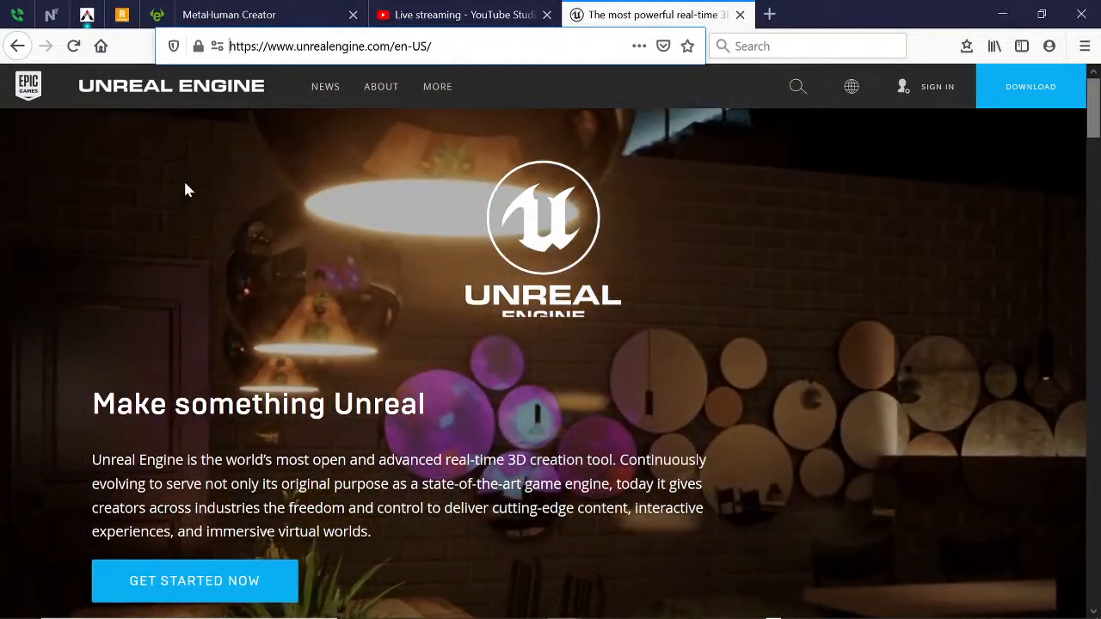
scroll(185, 193, down, 1)
scroll(185, 193, down, 4)
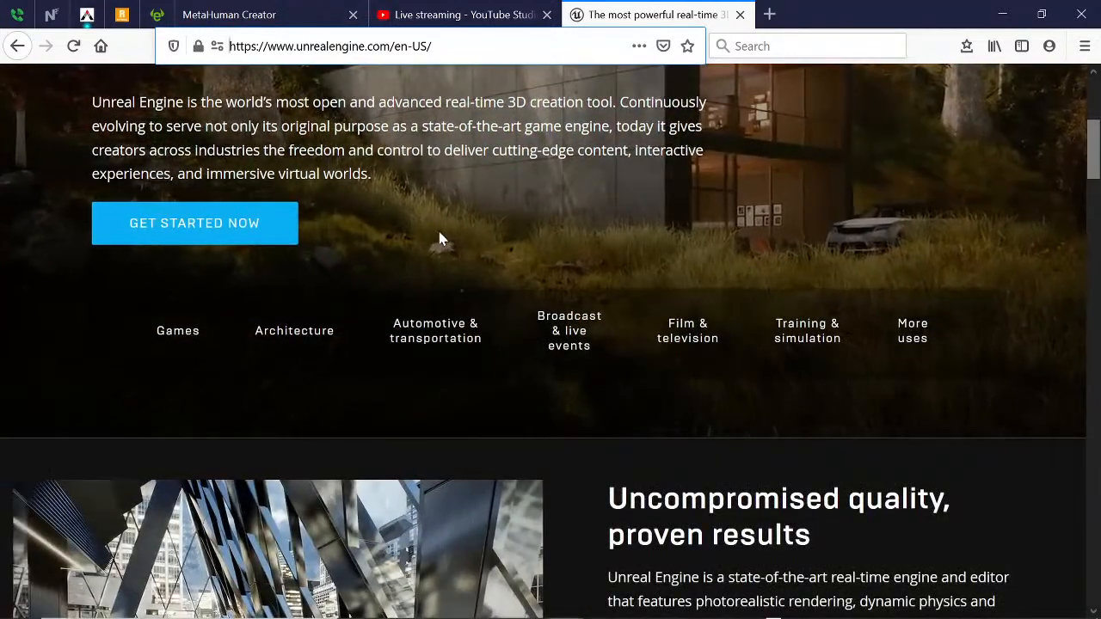
scroll(439, 232, down, 6)
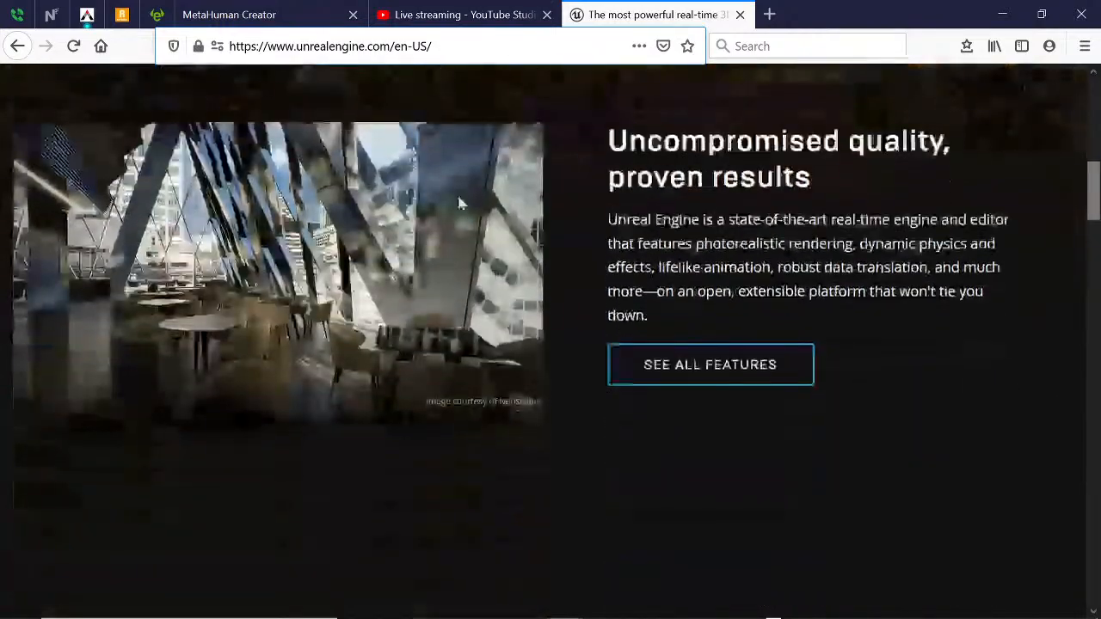
scroll(551, 304, down, 18)
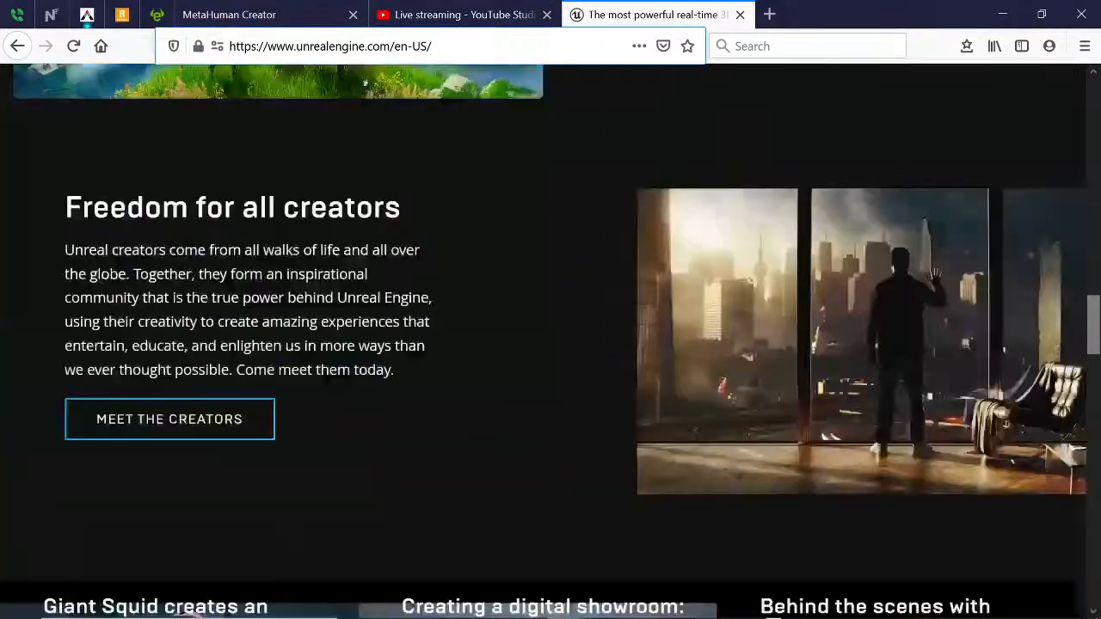
scroll(384, 304, down, 10)
scroll(381, 301, up, 6)
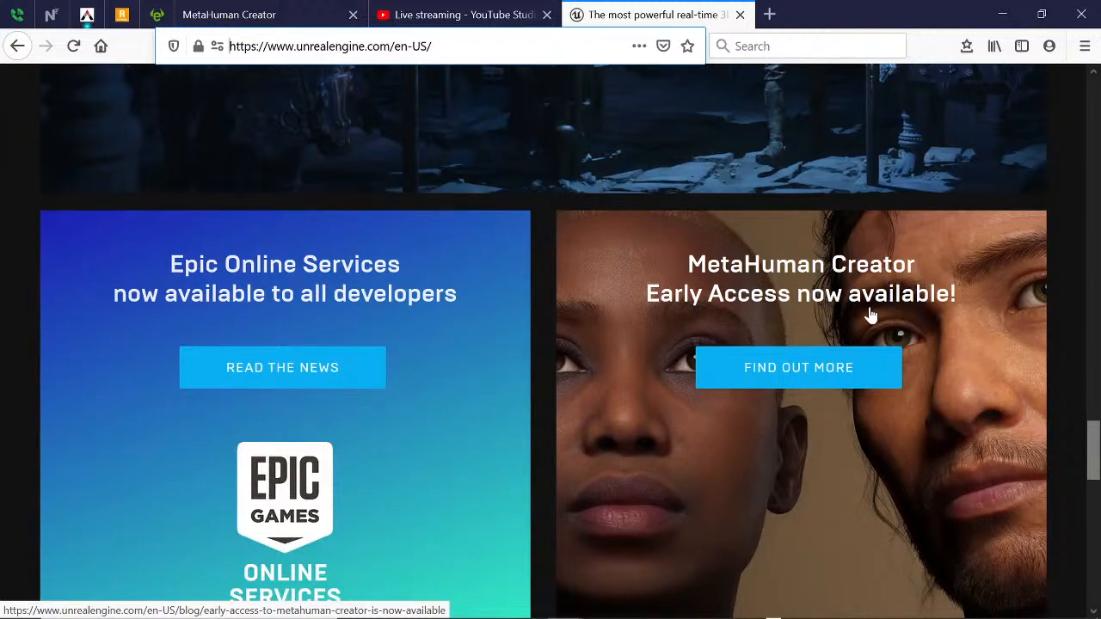
scroll(506, 280, up, 8)
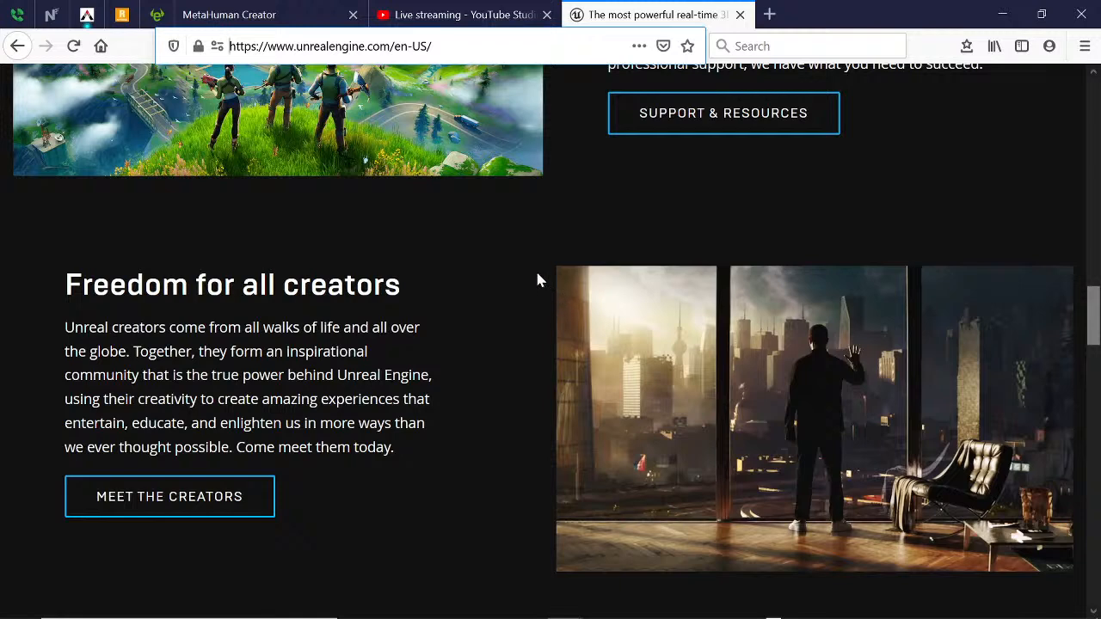
- Search the web for "unreal engine" in a new browser tab and open the official unrealengine.com site
click(769, 15)
click(336, 111)
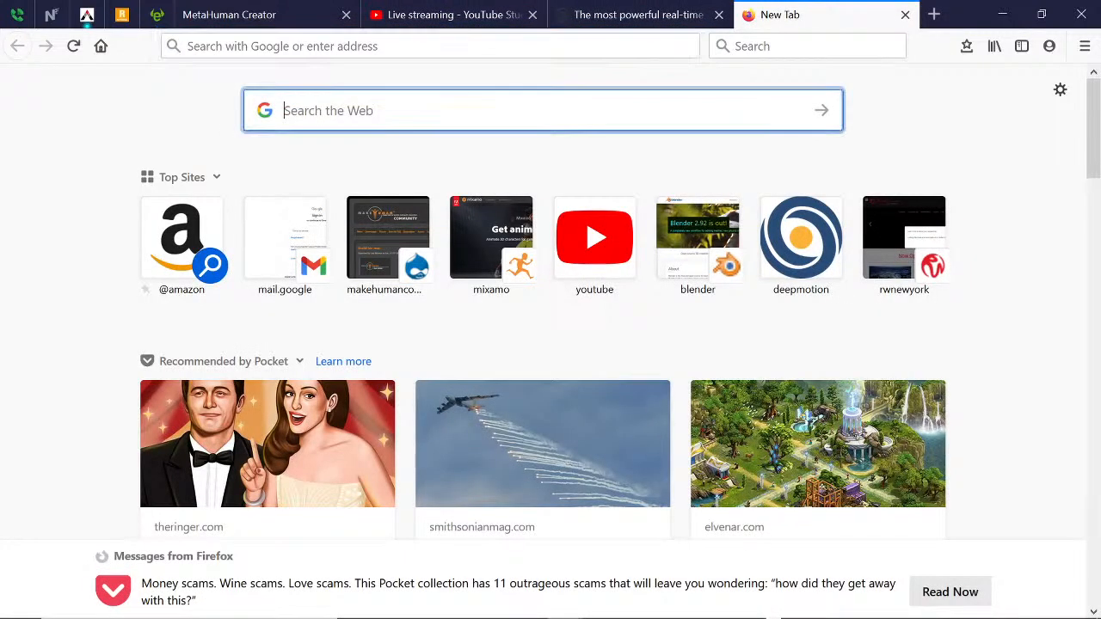
text(un)
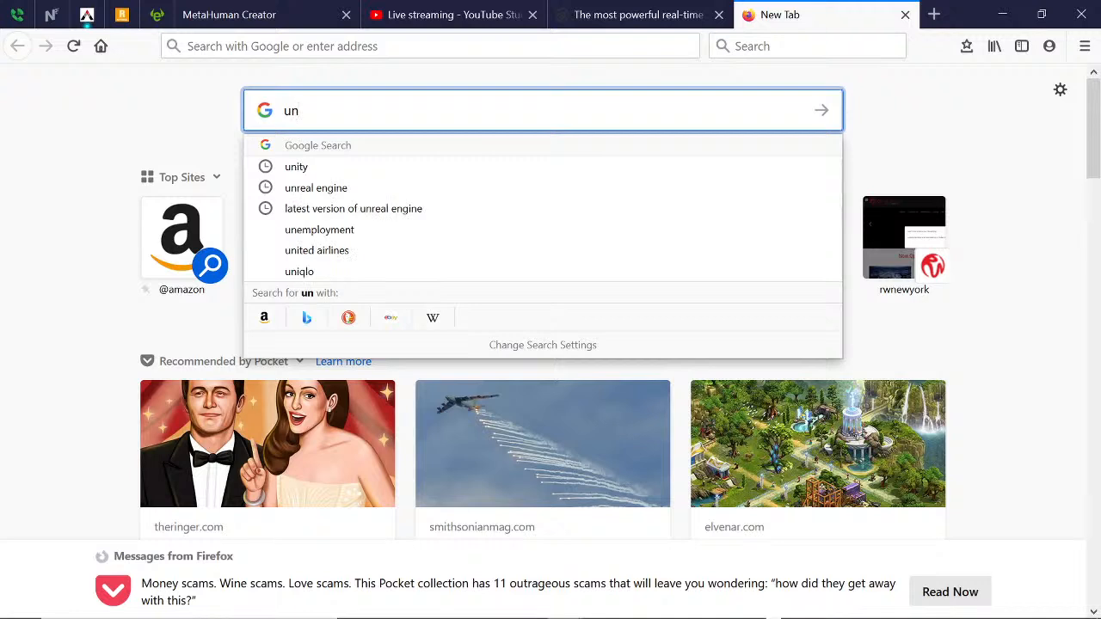
text(real en)
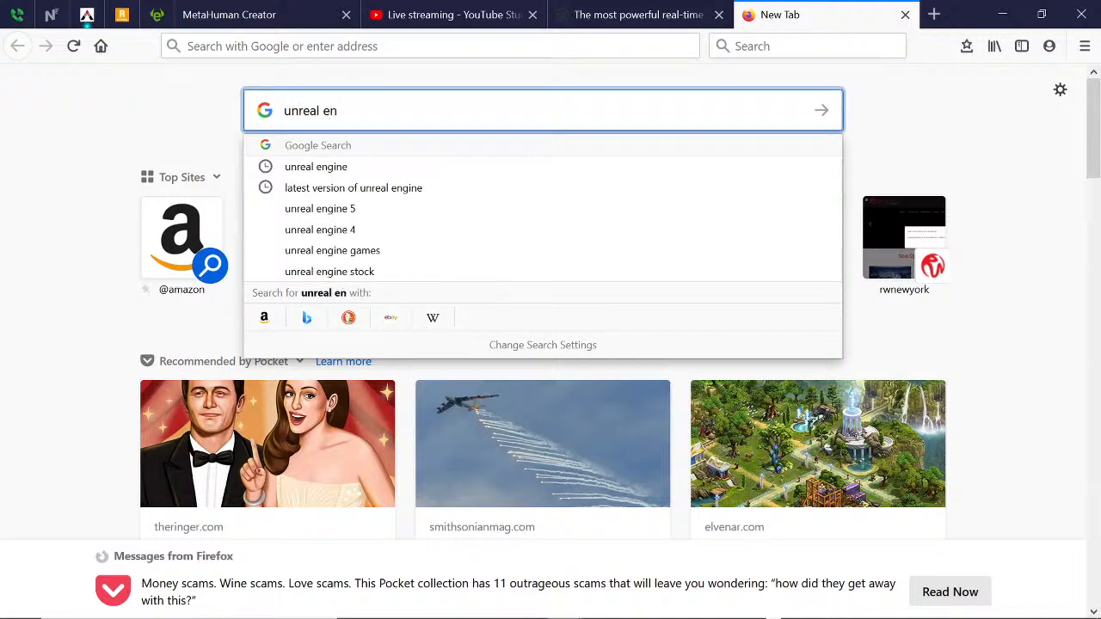
text(gine)
click(822, 110)
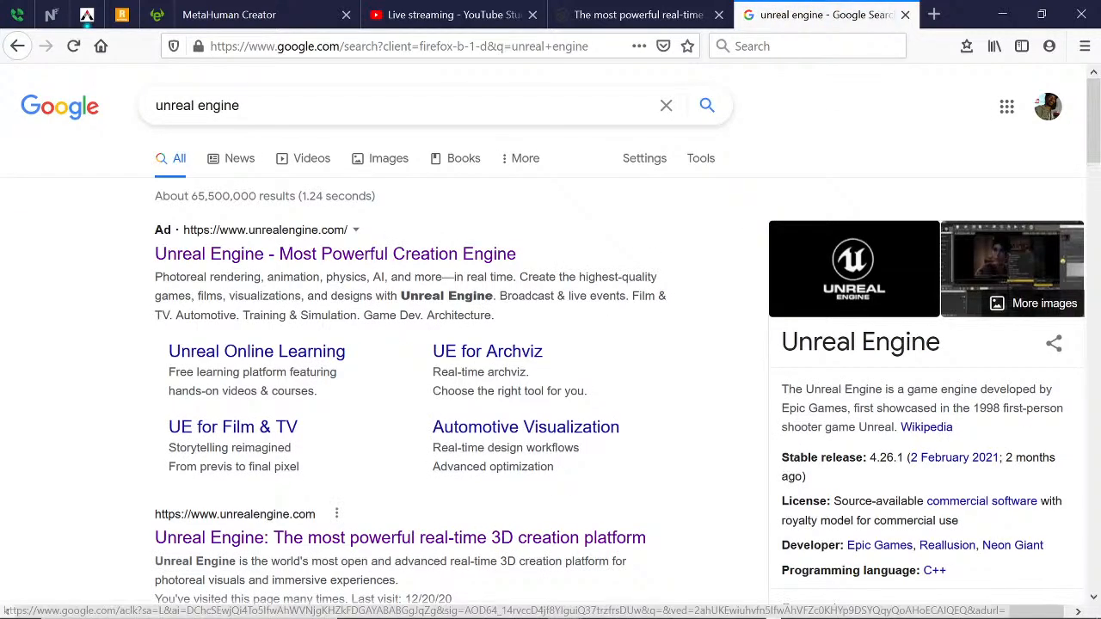
scroll(339, 476, down, 3)
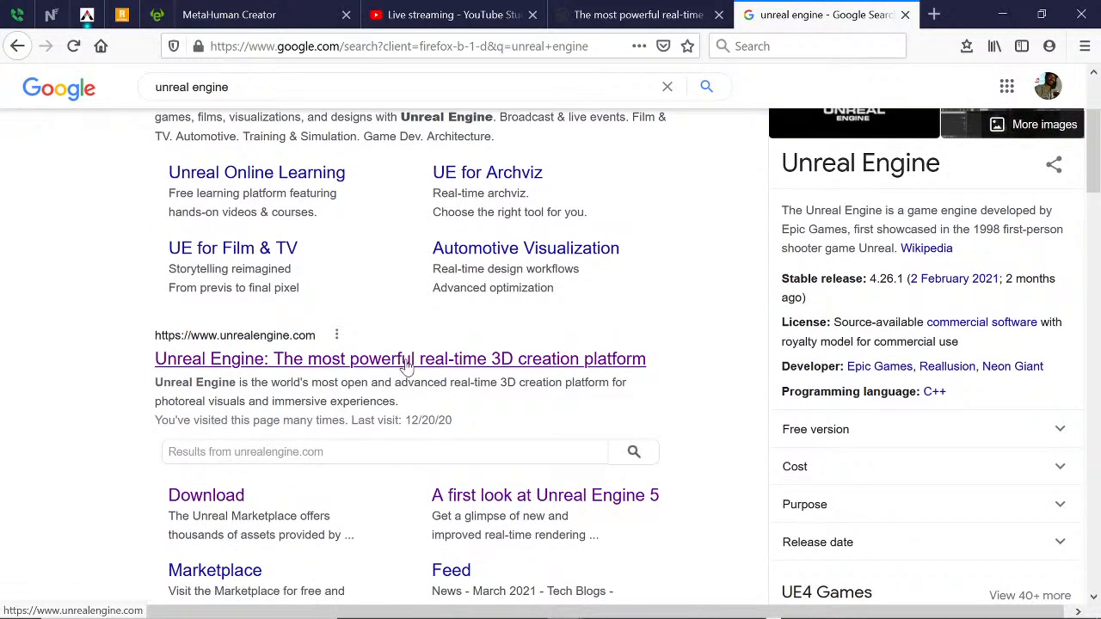
click(406, 361)
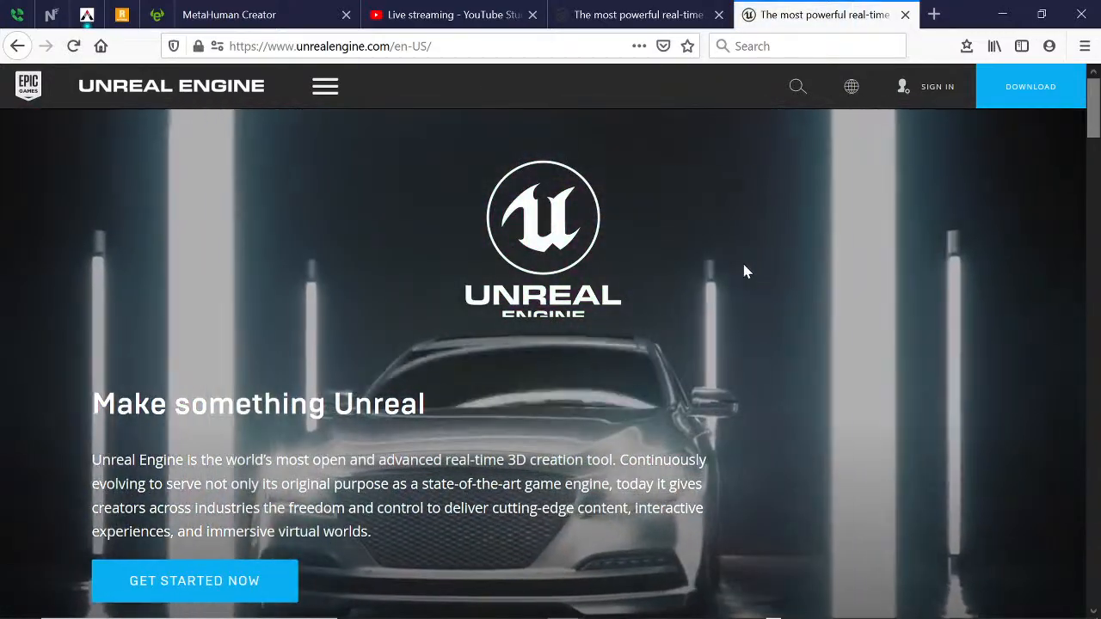
- Find the MetaHuman Creator Early Access announcement on the Unreal Engine homepage and open its full article
scroll(766, 249, down, 10)
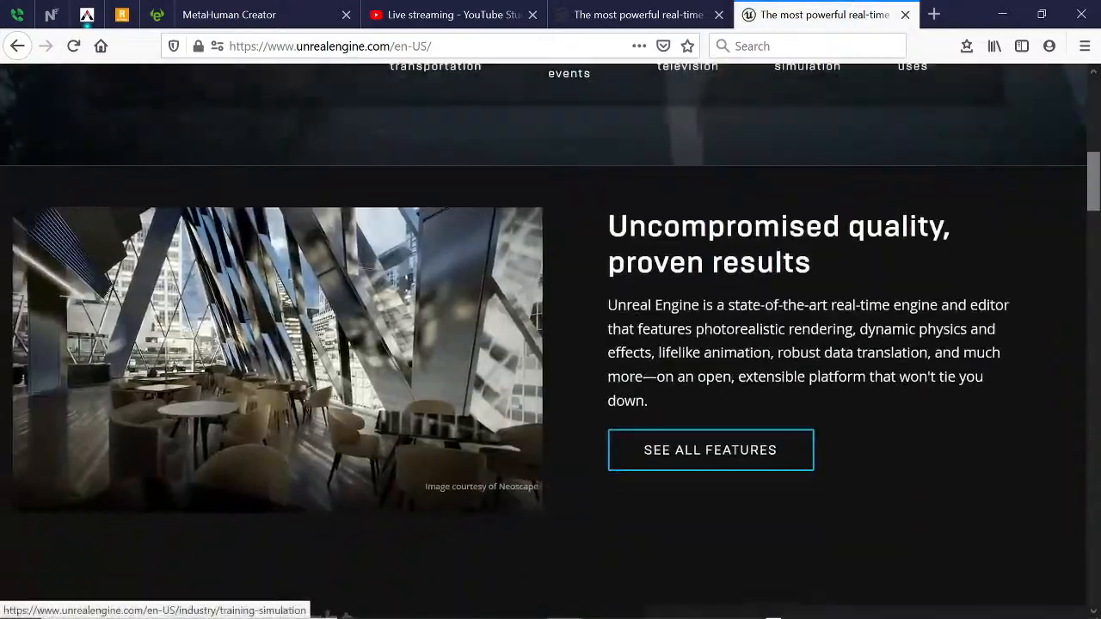
scroll(765, 256, down, 15)
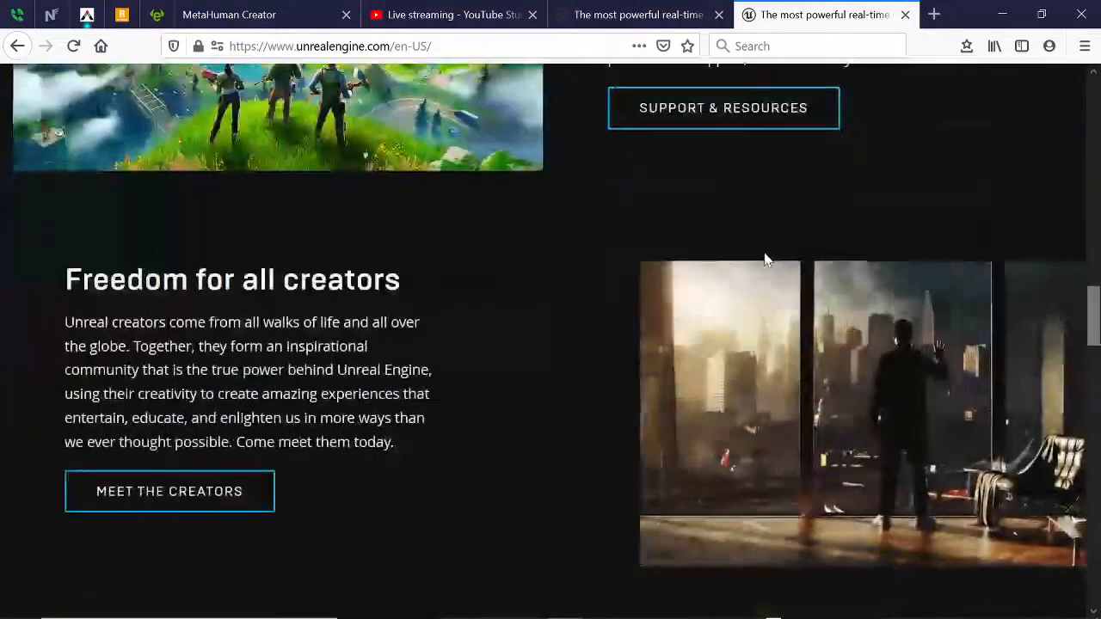
scroll(766, 260, down, 12)
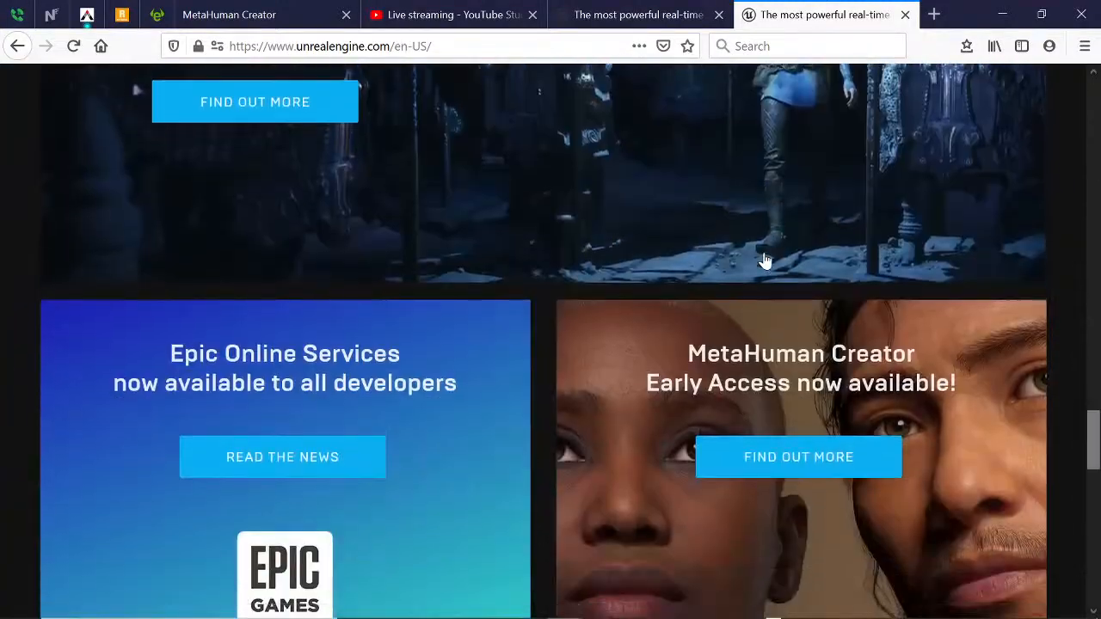
scroll(765, 260, down, 4)
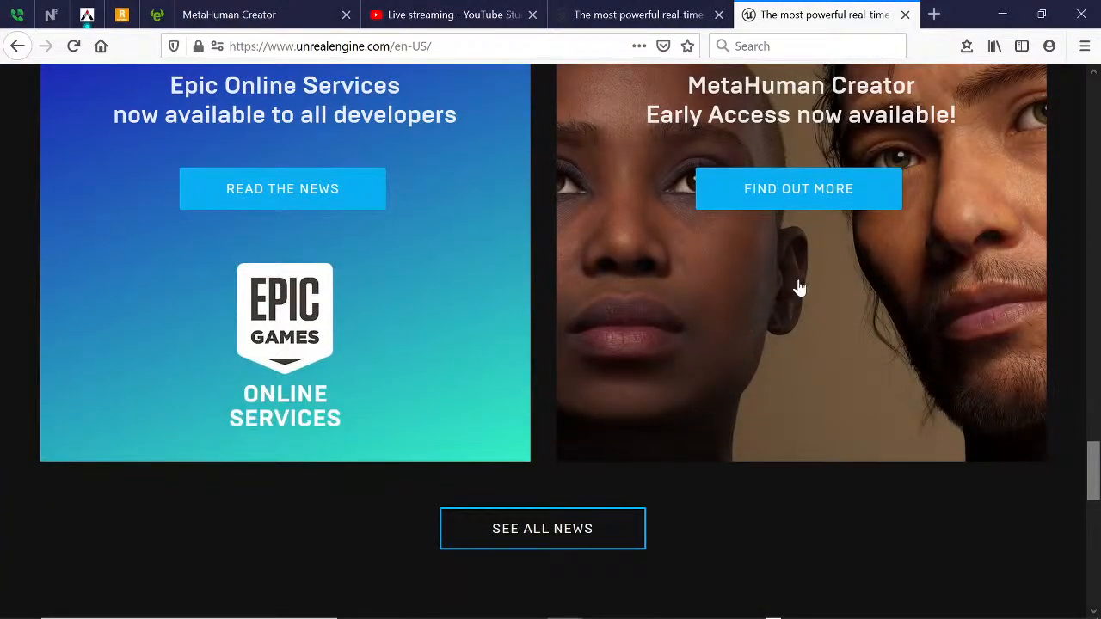
scroll(799, 289, up, 2)
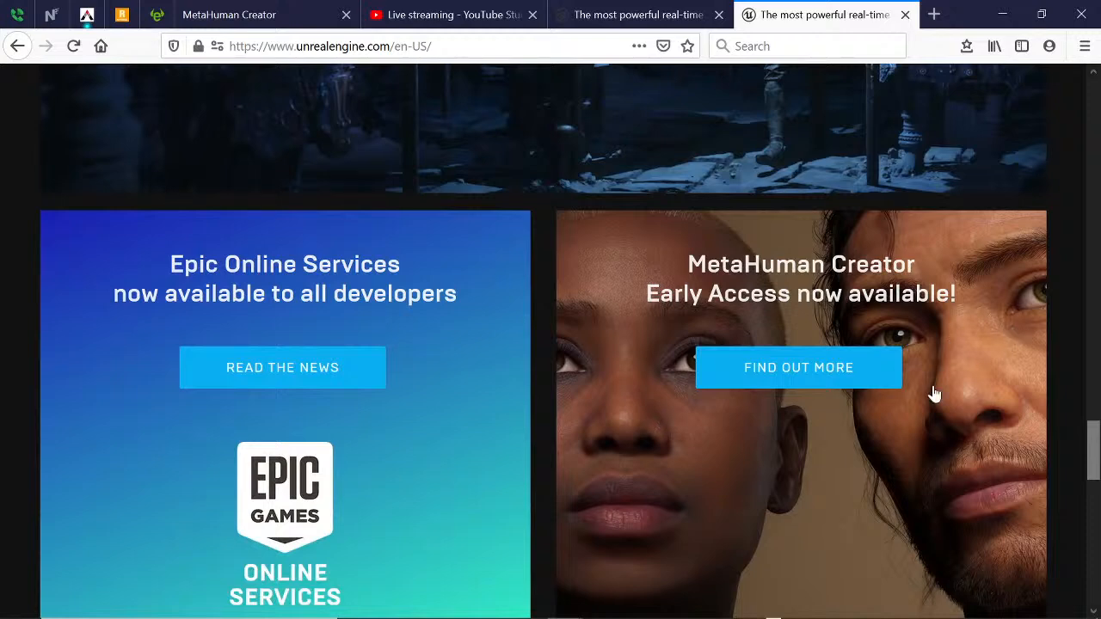
click(809, 376)
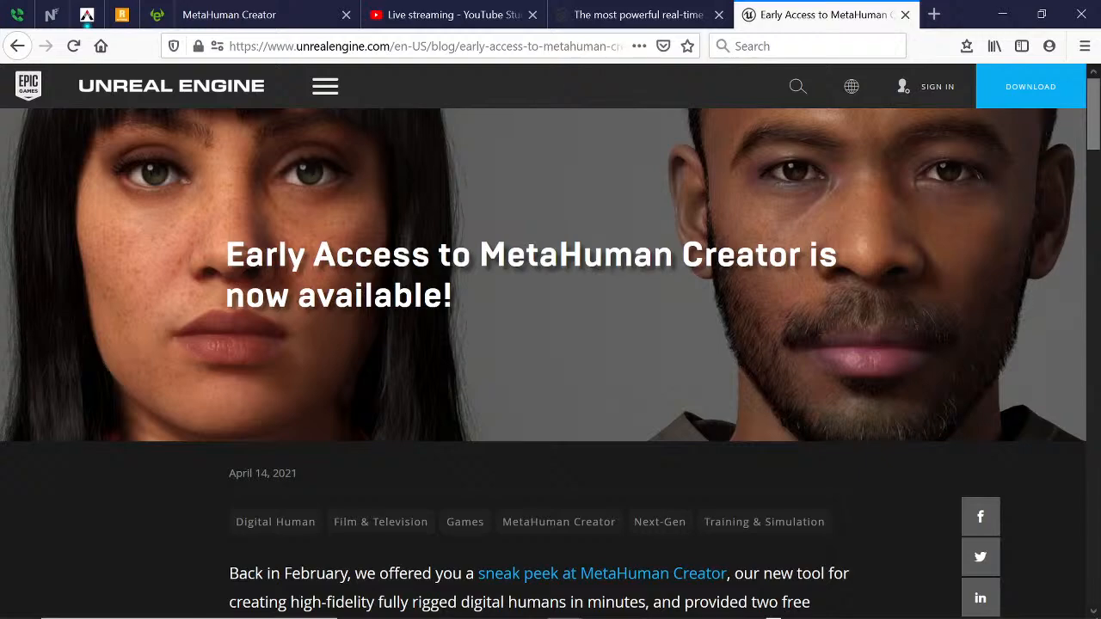
- Look through the Early Access to MetaHuman Creator article, from the introduction and MetaHuman gallery to the product page and FAQ links, and return to its introduction
scroll(442, 295, down, 6)
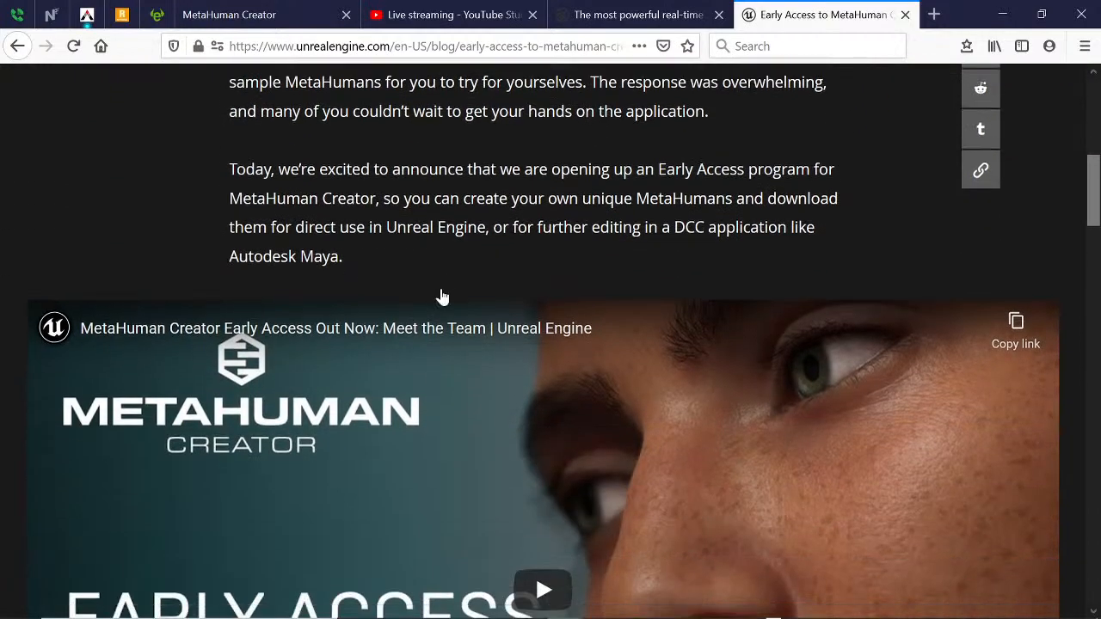
scroll(441, 297, down, 12)
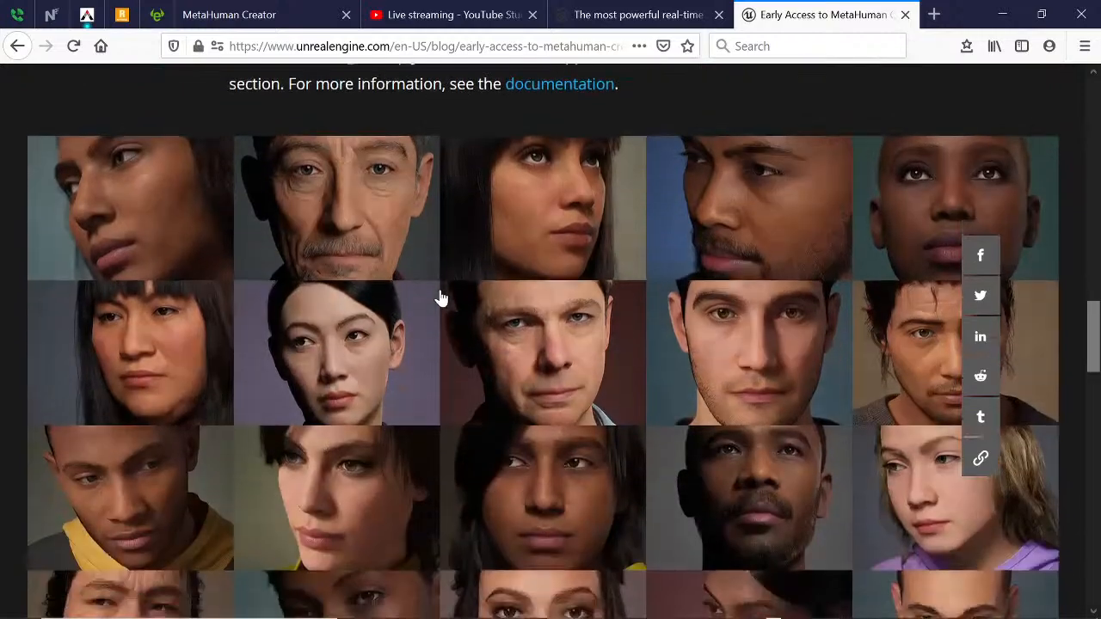
scroll(440, 298, up, 2)
scroll(440, 298, down, 7)
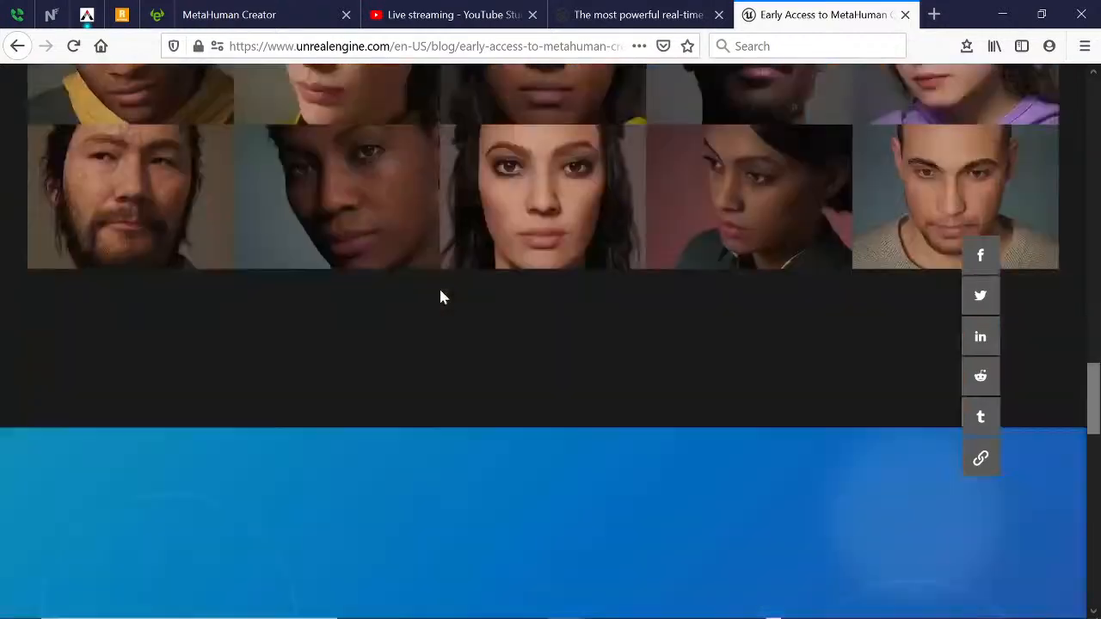
scroll(440, 297, down, 1)
scroll(439, 295, down, 2)
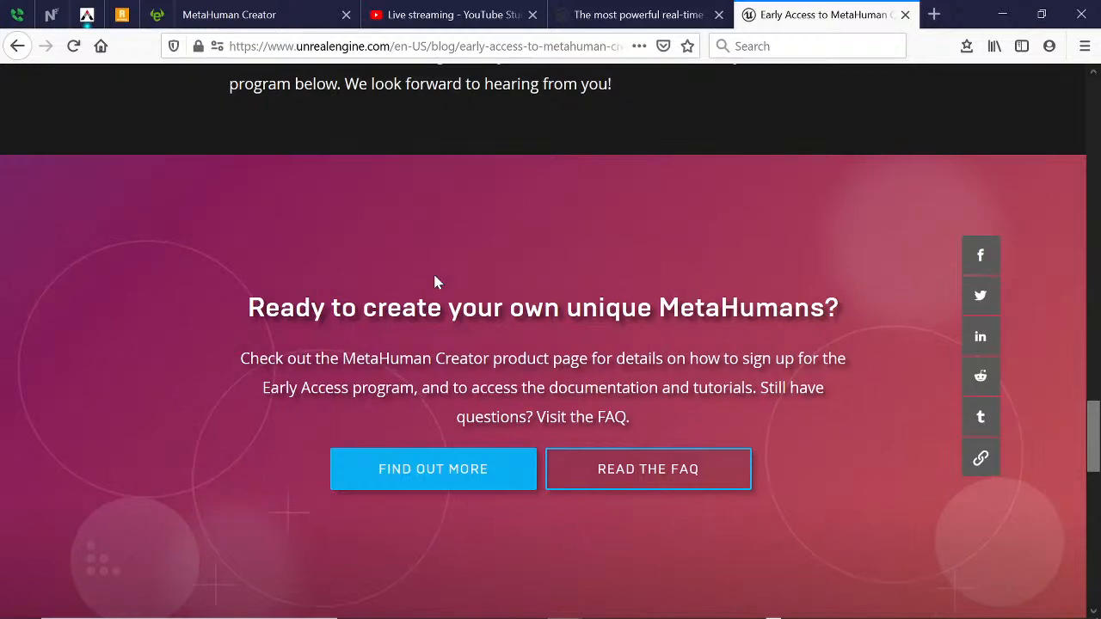
scroll(433, 284, down, 4)
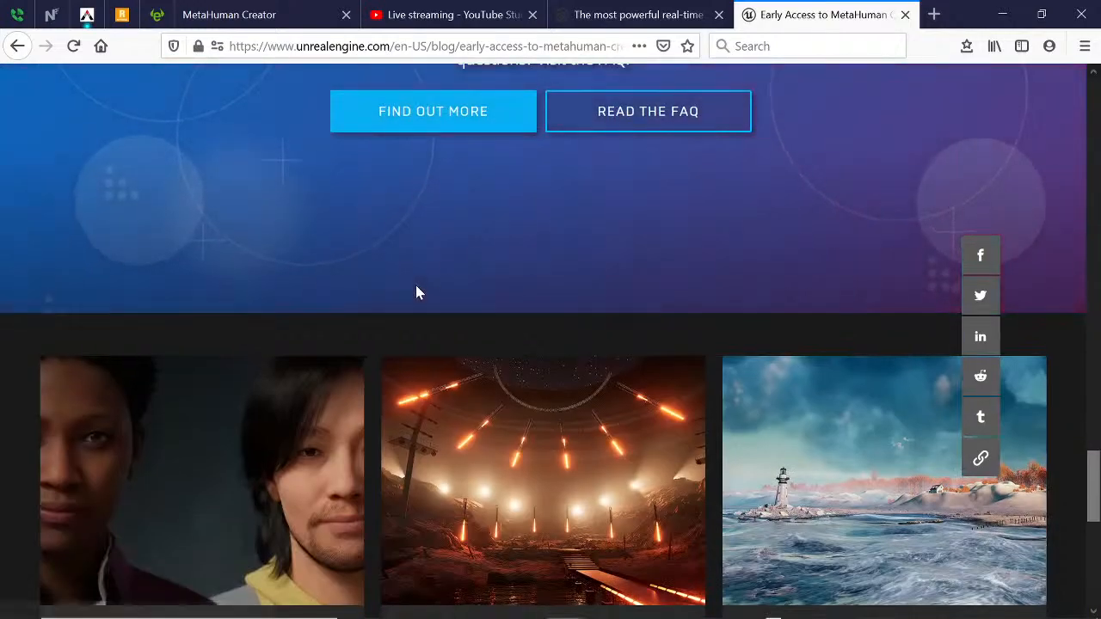
scroll(415, 293, down, 6)
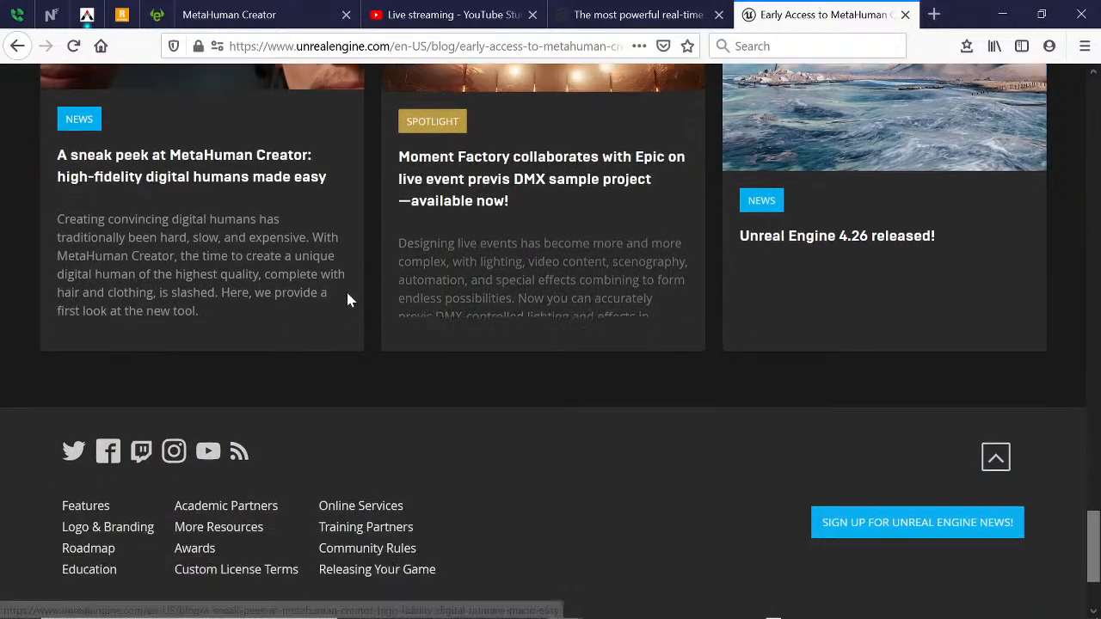
scroll(430, 272, up, 5)
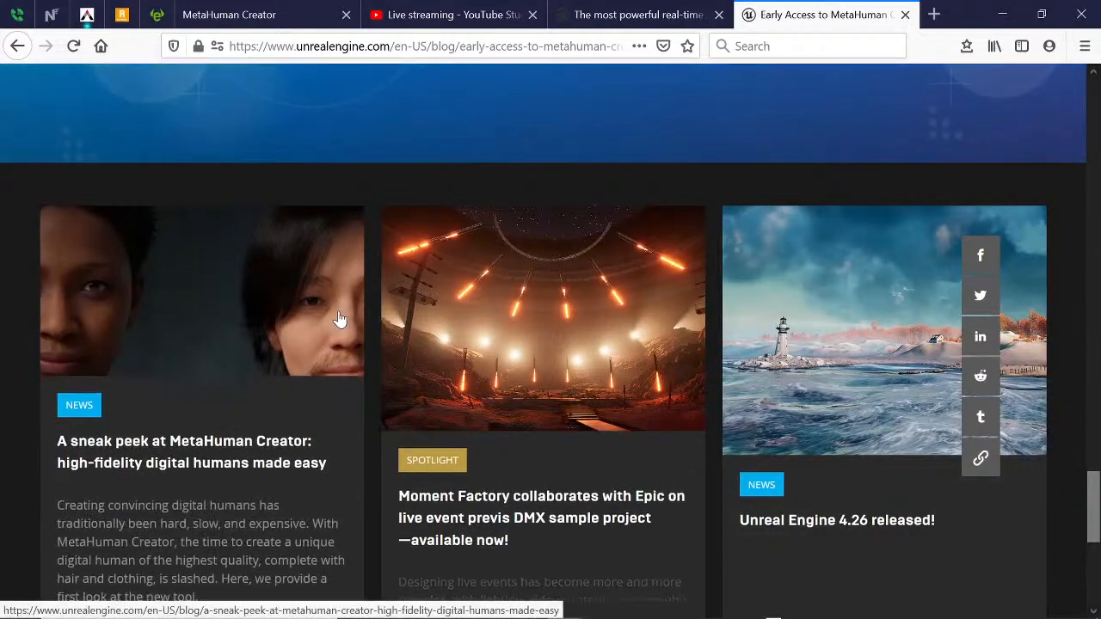
scroll(348, 292, up, 5)
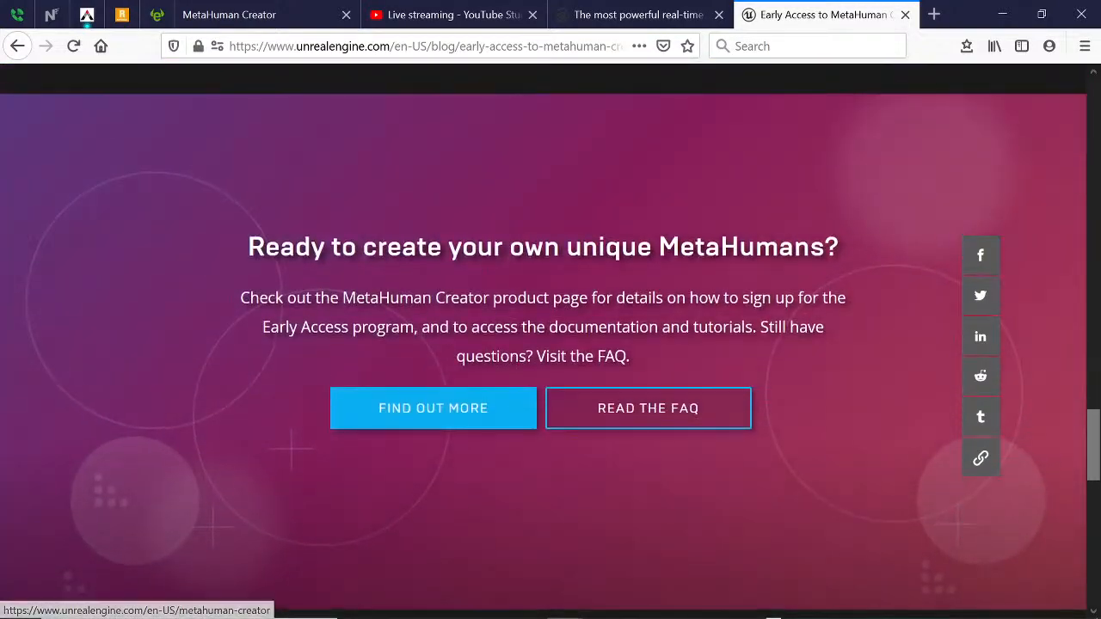
scroll(396, 305, up, 15)
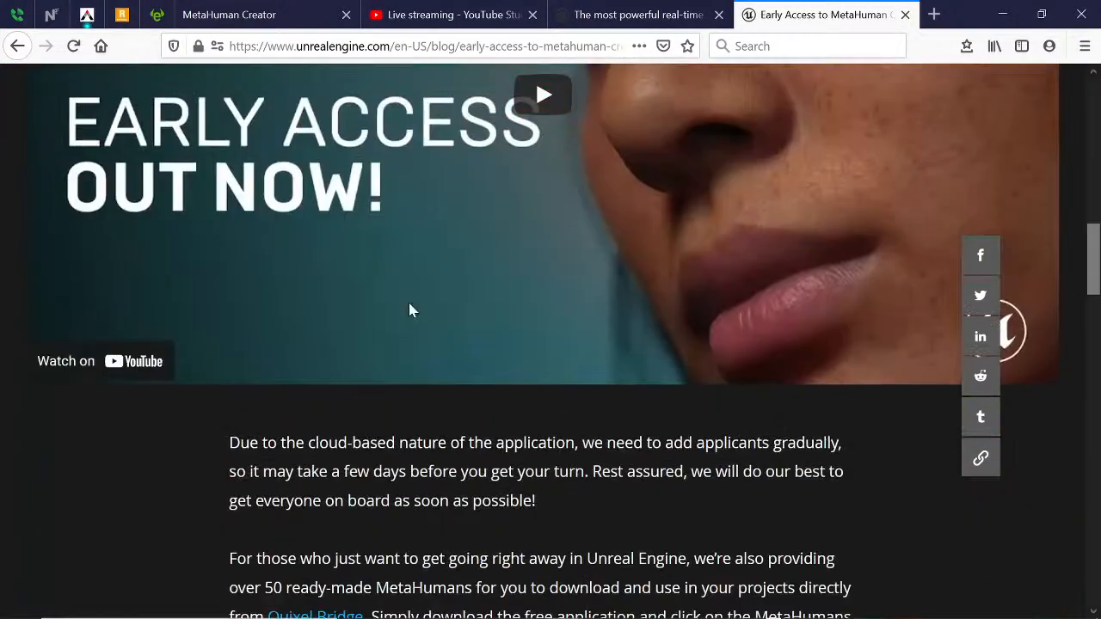
scroll(403, 300, up, 6)
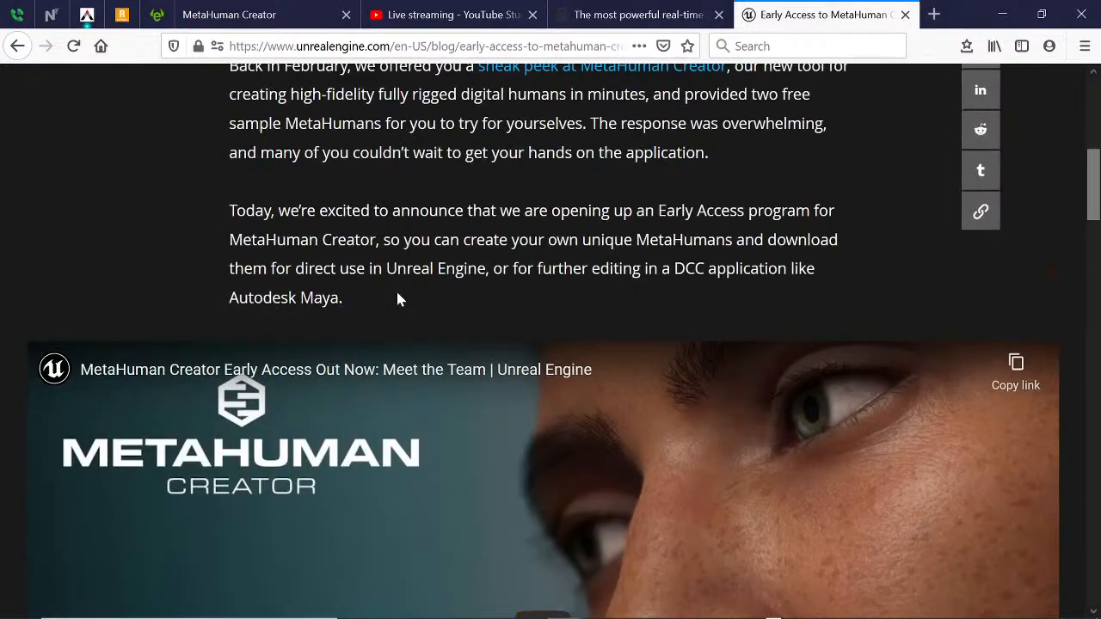
scroll(396, 290, up, 2)
scroll(401, 290, up, 4)
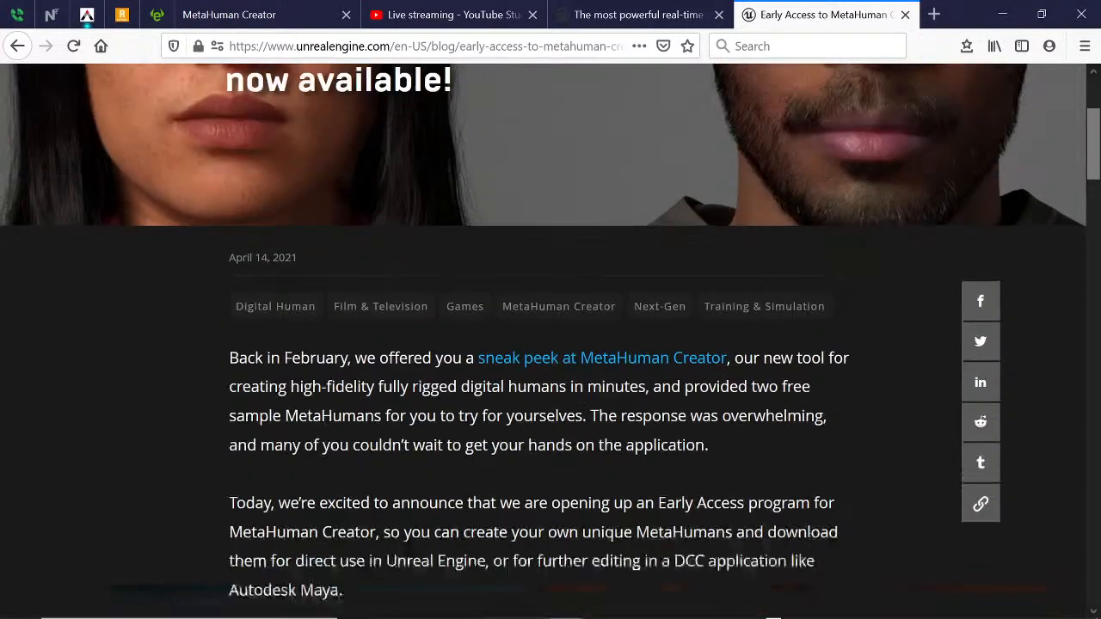
- Read the article's paragraphs on the Early Access program, the gradual admission of applicants and the ready-made MetaHumans in Quixel Bridge
scroll(398, 295, down, 5)
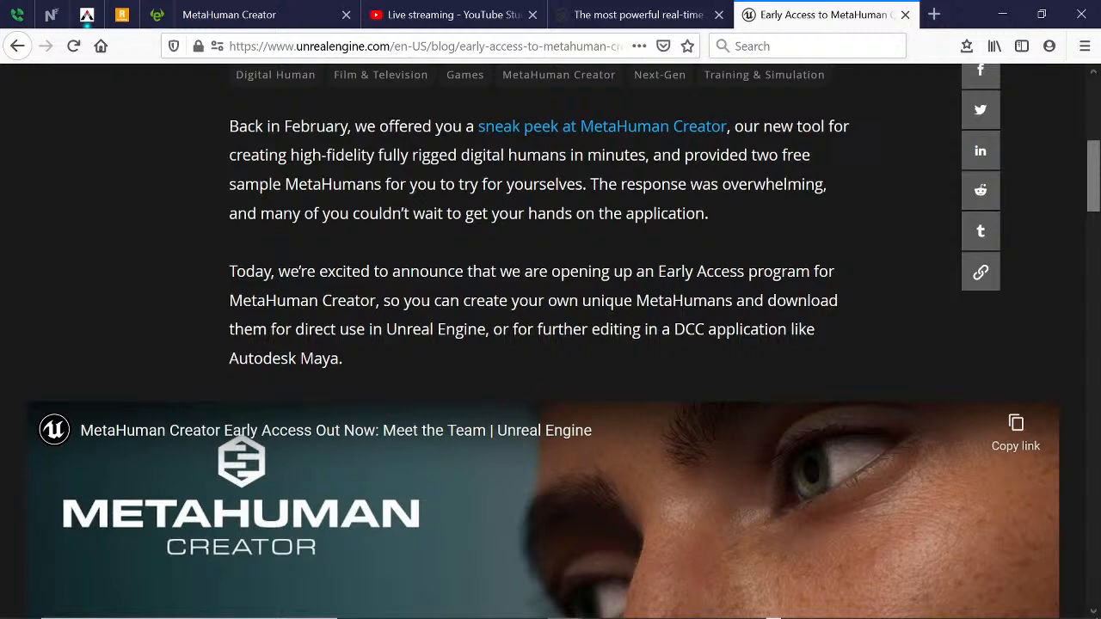
scroll(393, 285, down, 10)
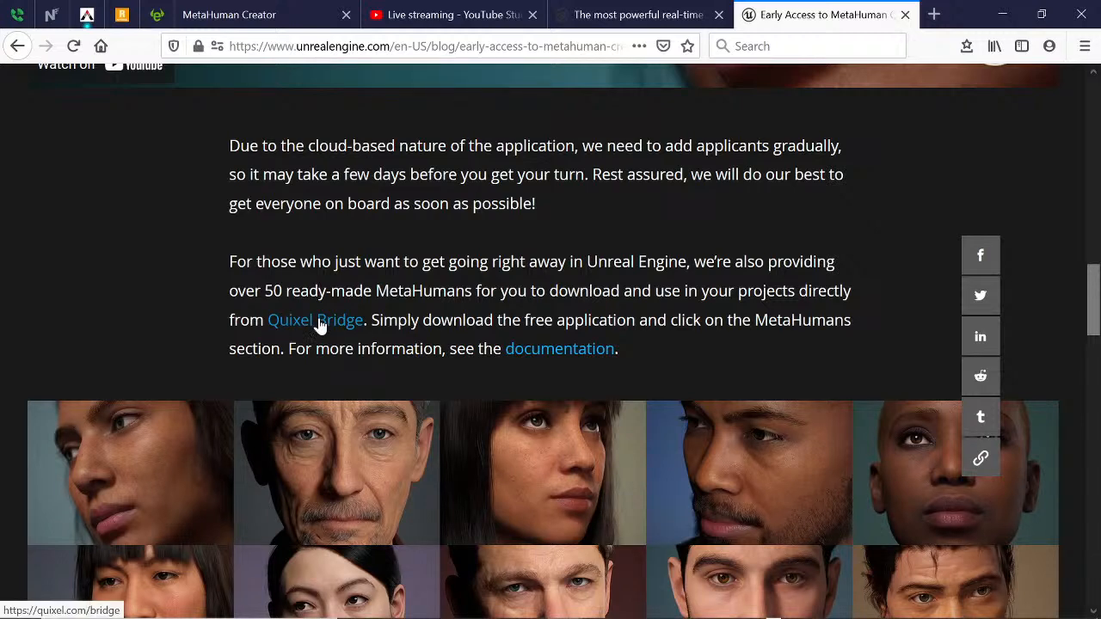
scroll(390, 227, up, 2)
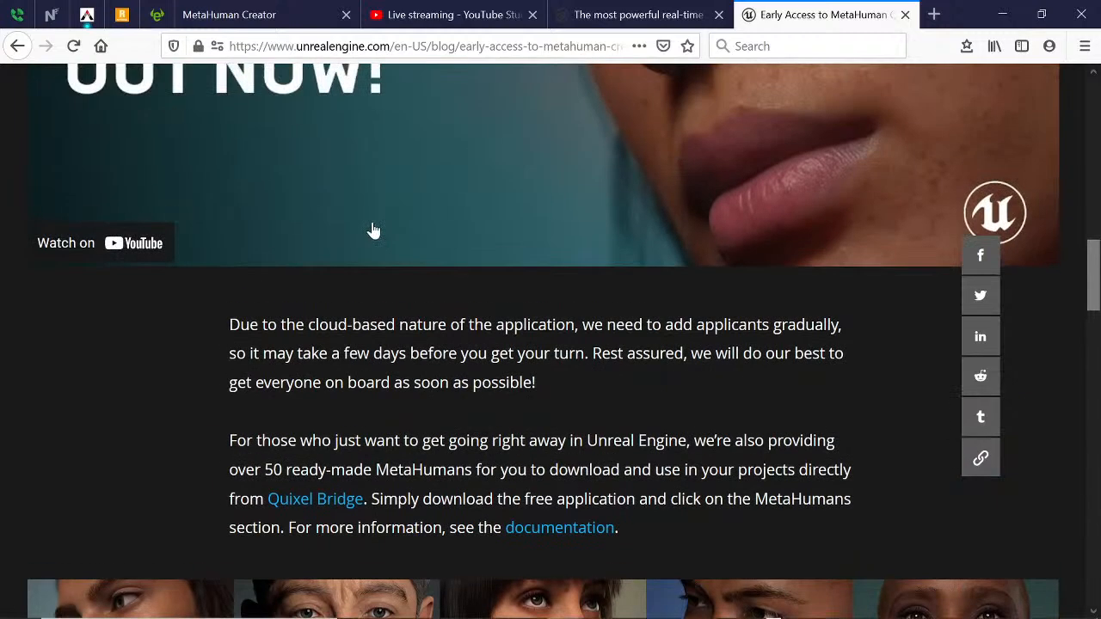
scroll(290, 163, down, 2)
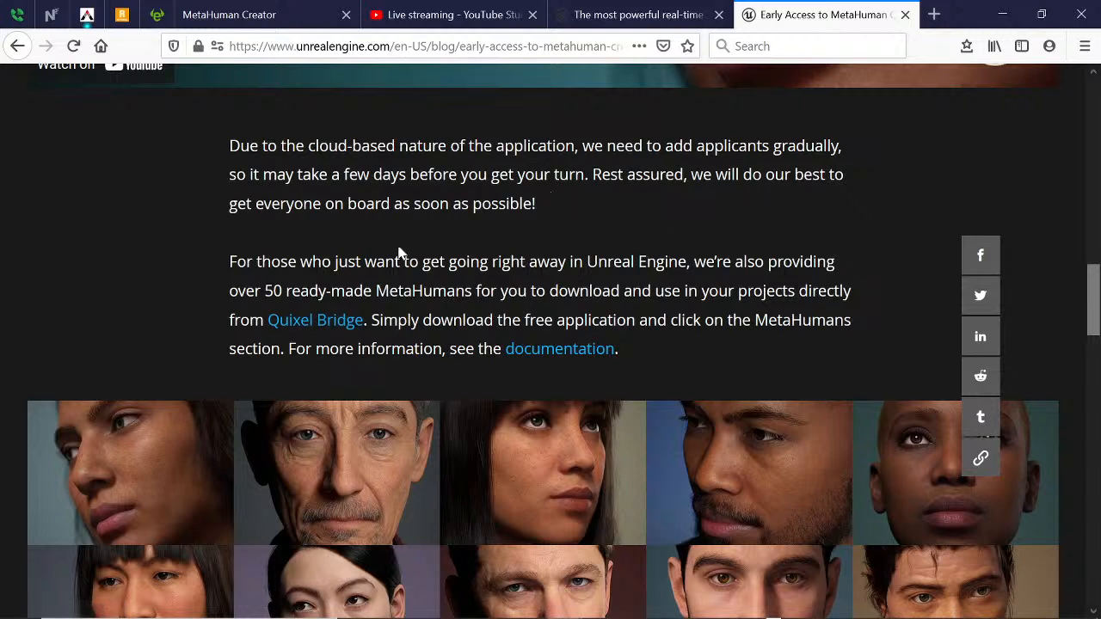
scroll(603, 264, up, 15)
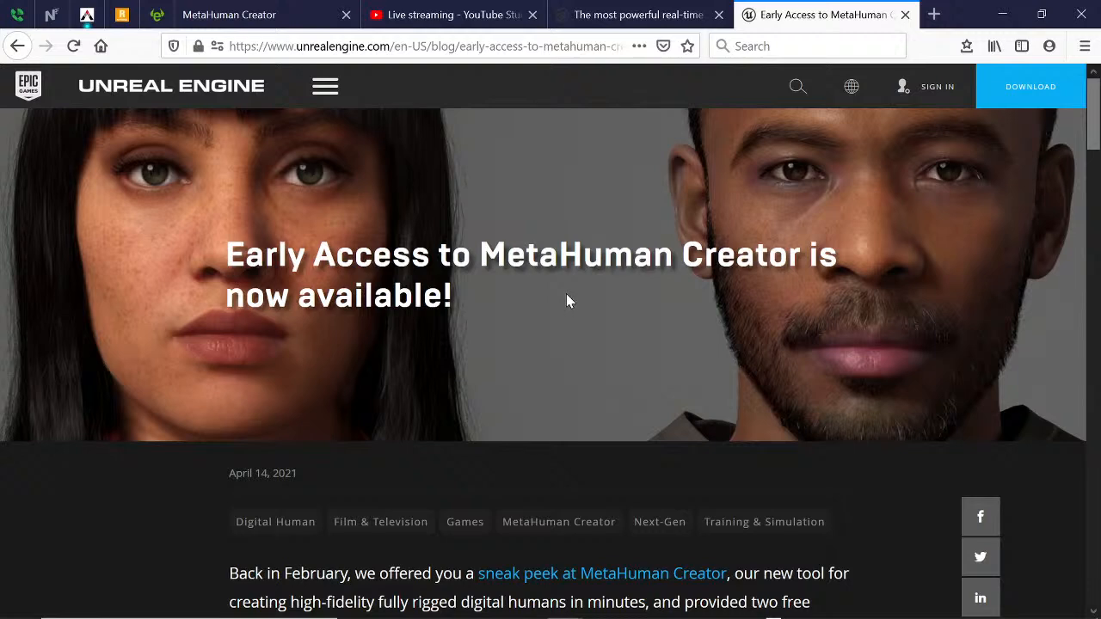
scroll(567, 302, down, 3)
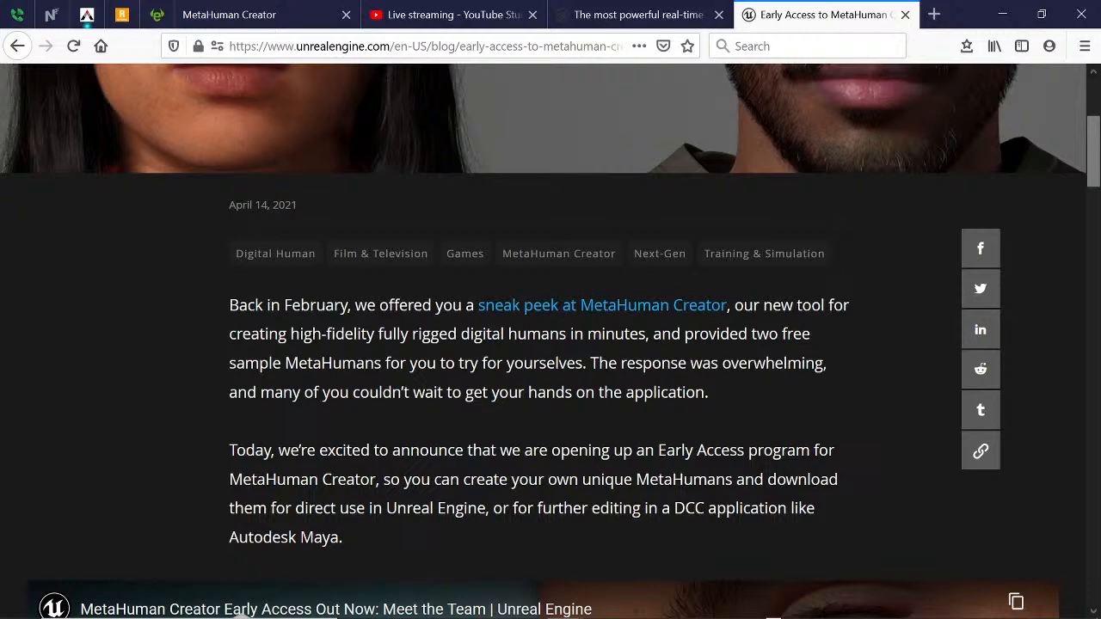
scroll(433, 379, down, 12)
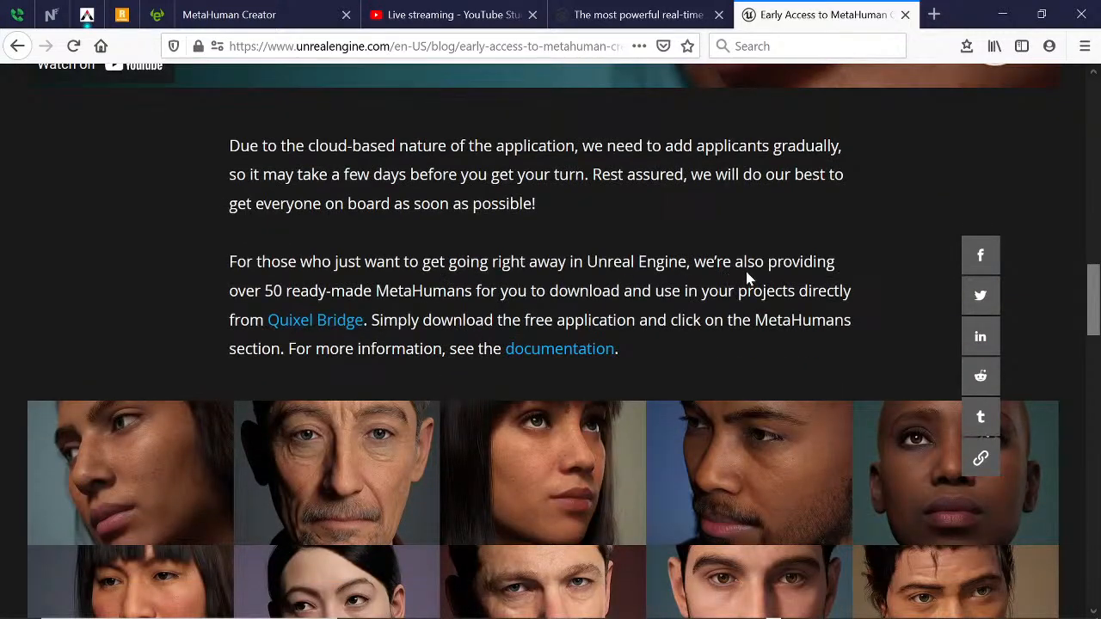
- Minimise the browser and Quixel Bridge to check the YouTube live chat, and bring back the Early Access article
click(1003, 15)
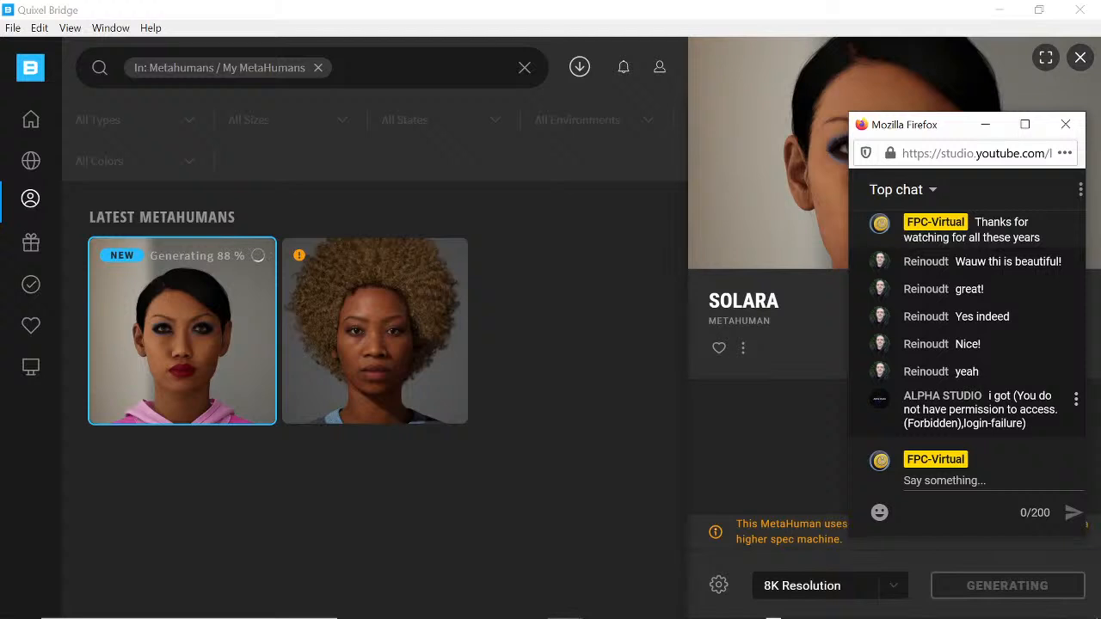
click(1000, 9)
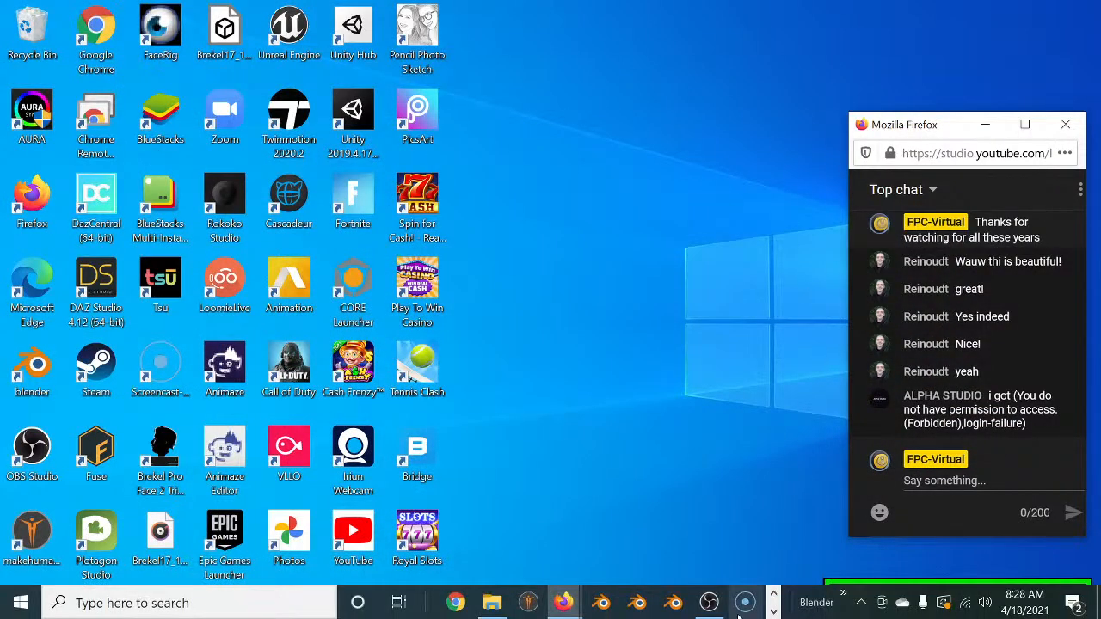
mouse_move(547, 607)
click(530, 529)
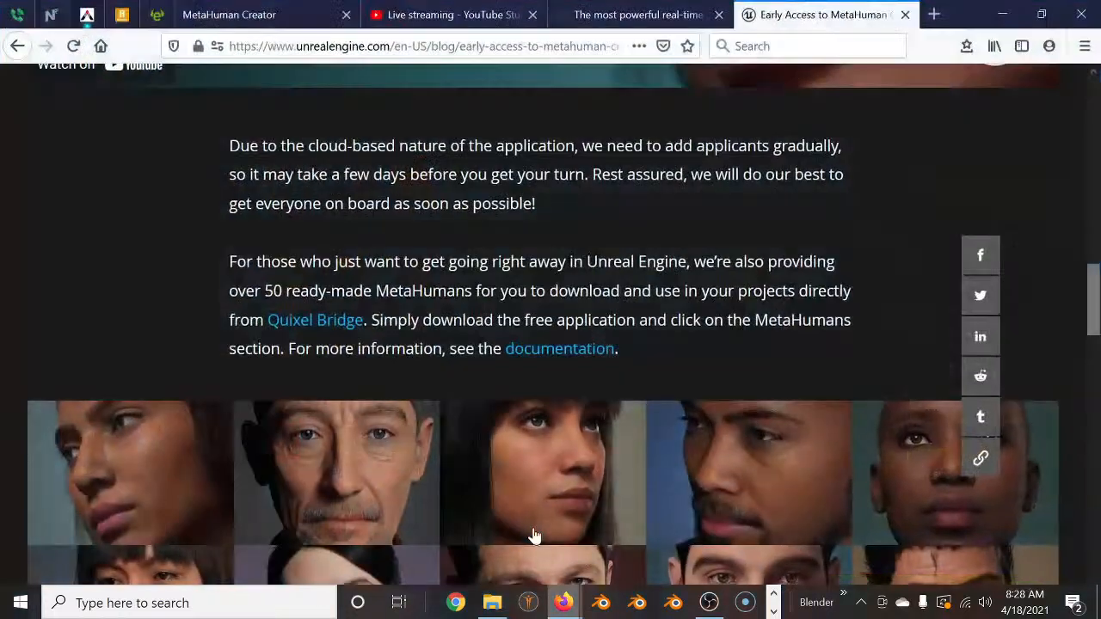
- Open the linked "sneak peek at MetaHuman Creator" article and look through its sign-up and sample project sections
scroll(381, 312, up, 15)
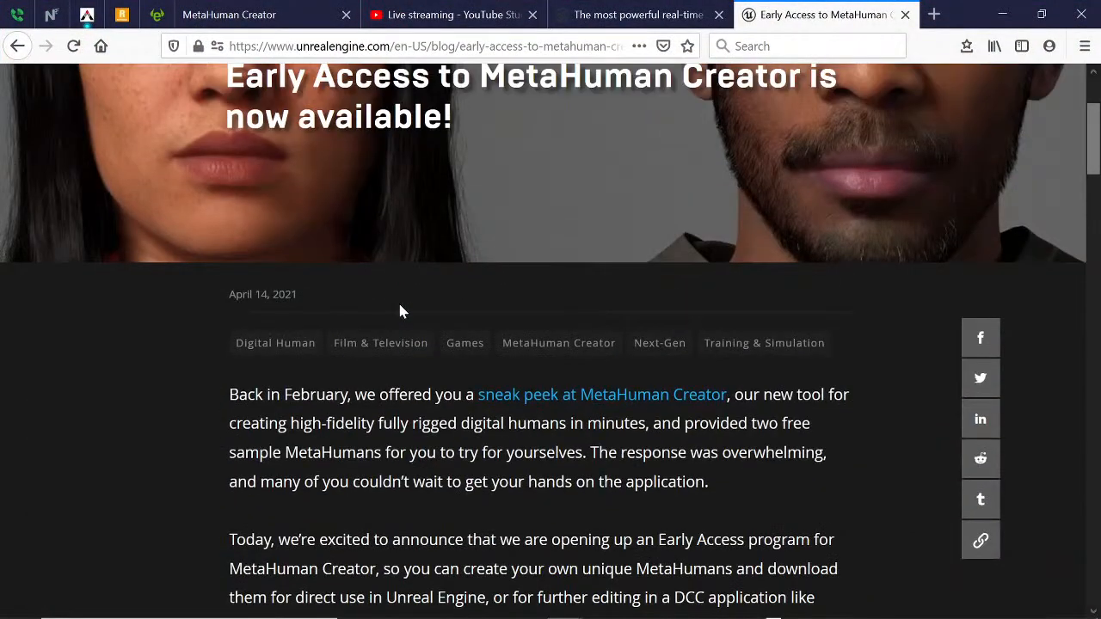
click(549, 403)
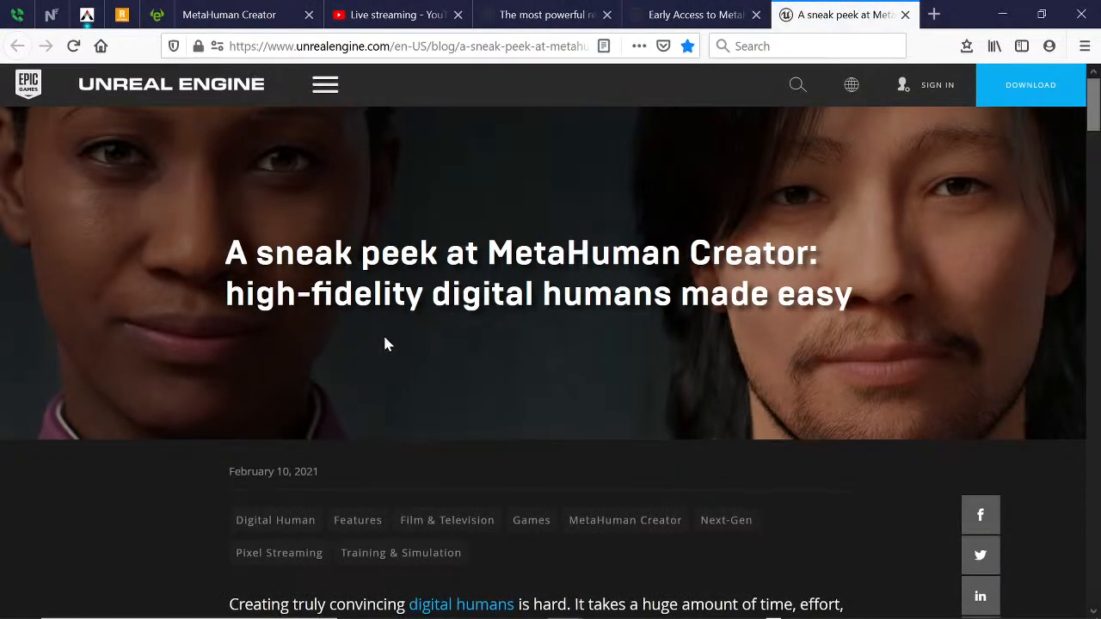
scroll(384, 344, down, 4)
scroll(388, 340, down, 16)
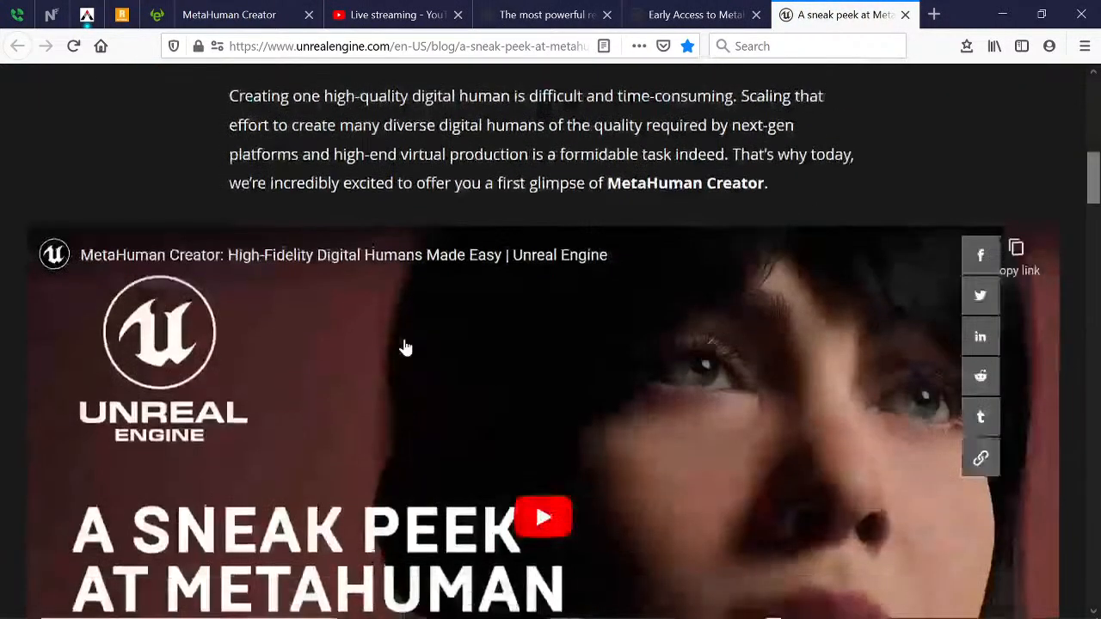
scroll(387, 340, down, 5)
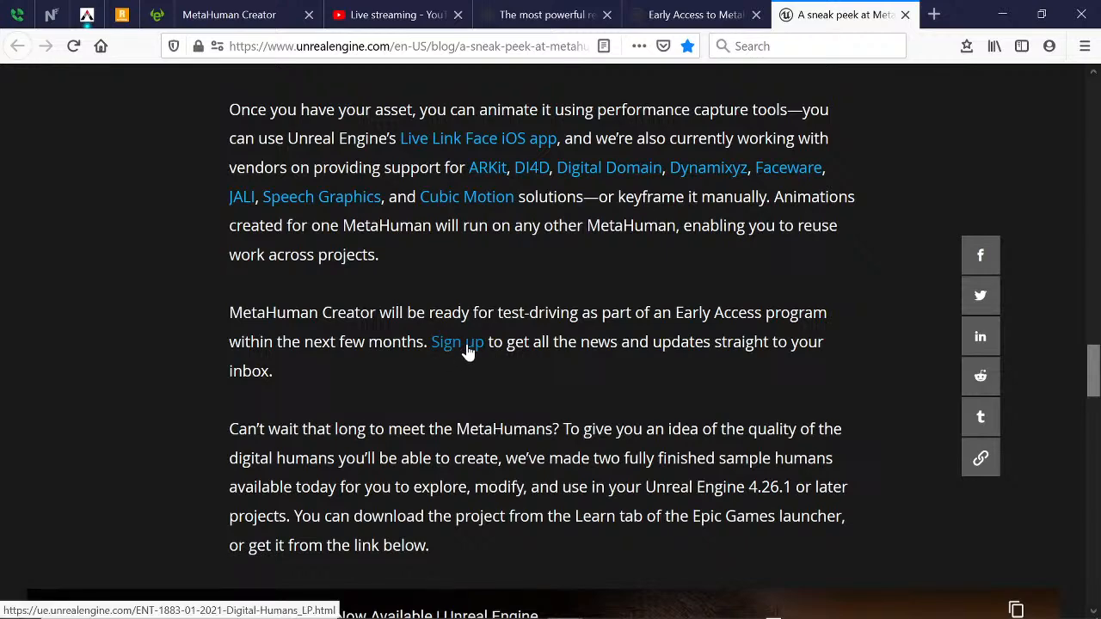
scroll(467, 352, down, 12)
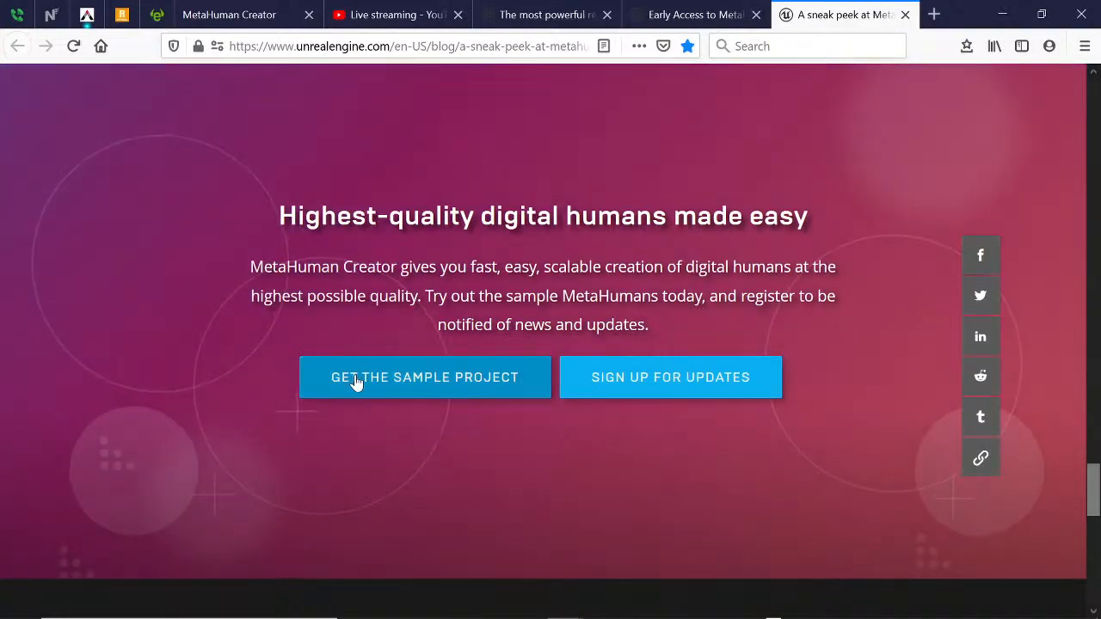
scroll(482, 384, down, 3)
scroll(538, 380, down, 12)
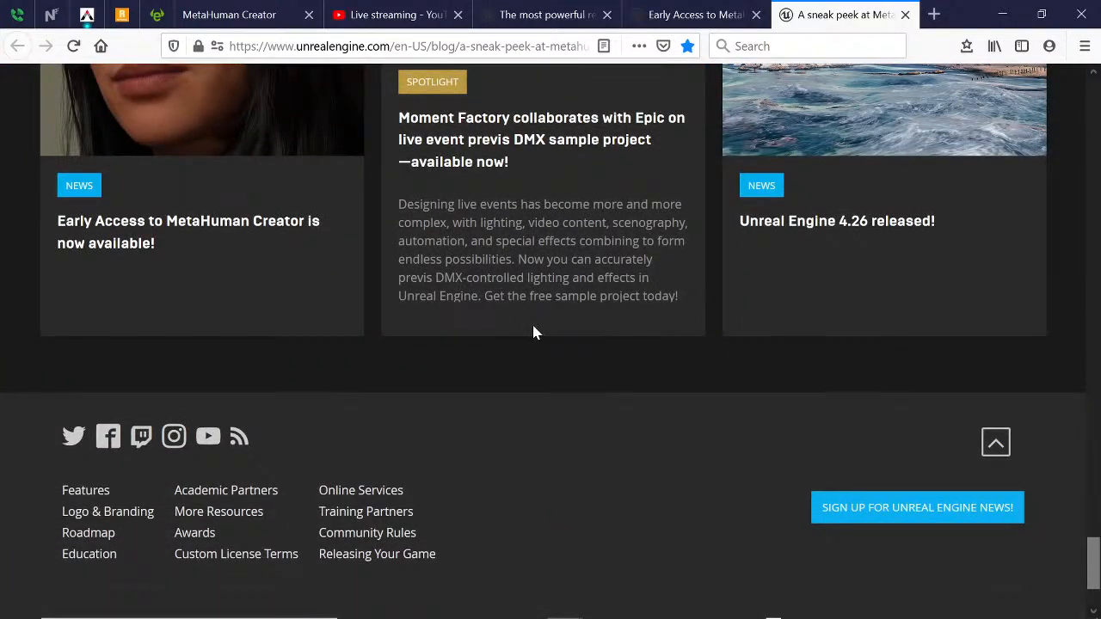
scroll(534, 333, up, 20)
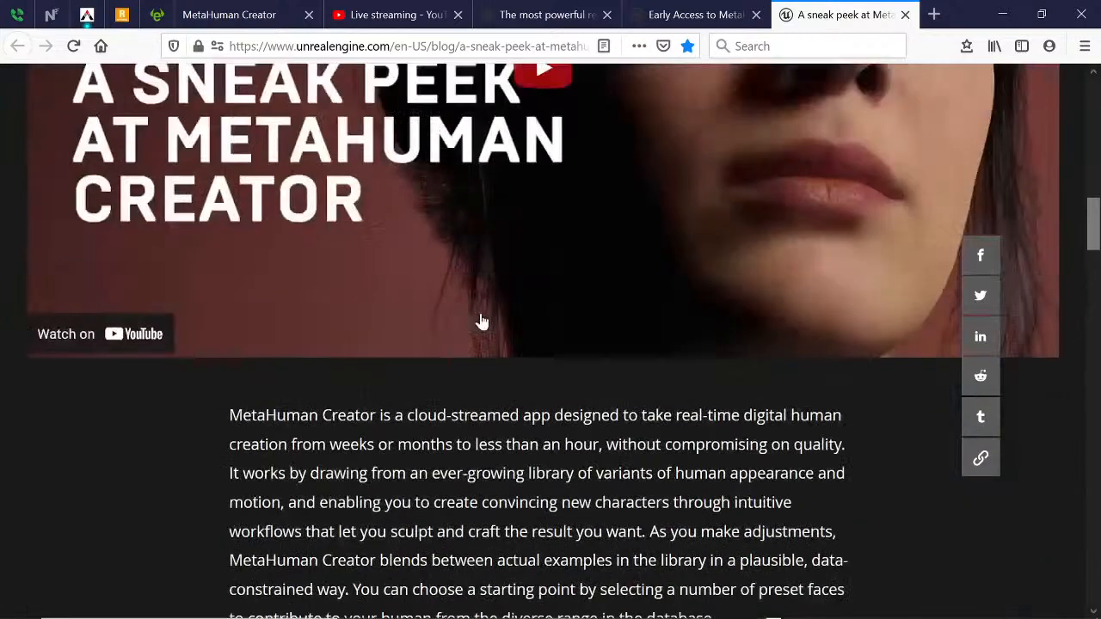
scroll(481, 321, up, 10)
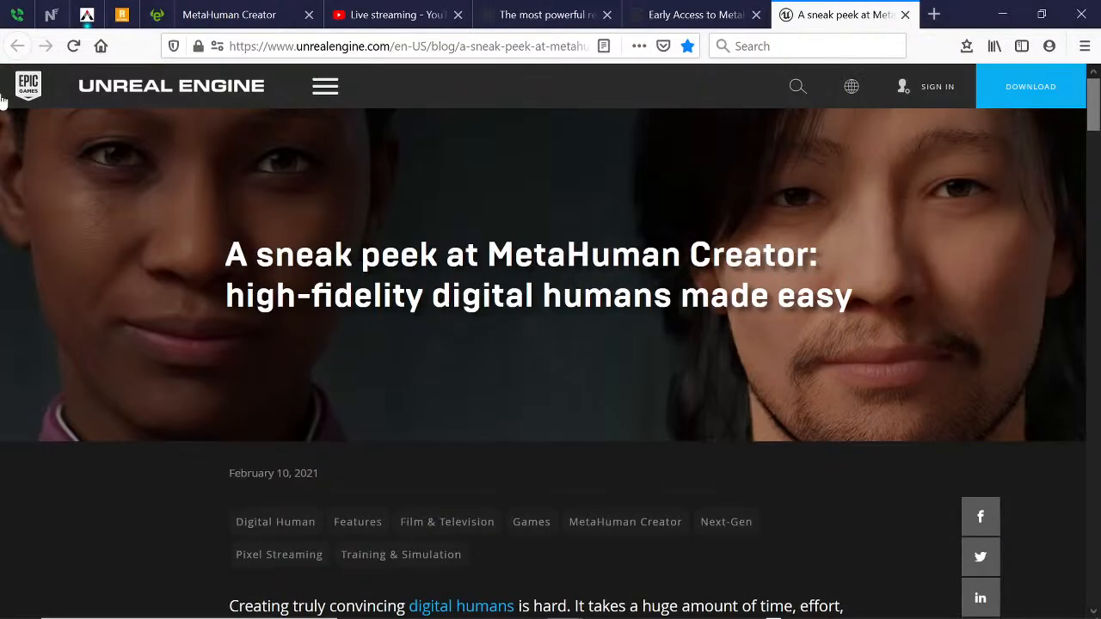
- Open YouTube in a new browser tab and go to the "MetaHuman Creator - Early Access 1 Hour Session" live stream
click(697, 14)
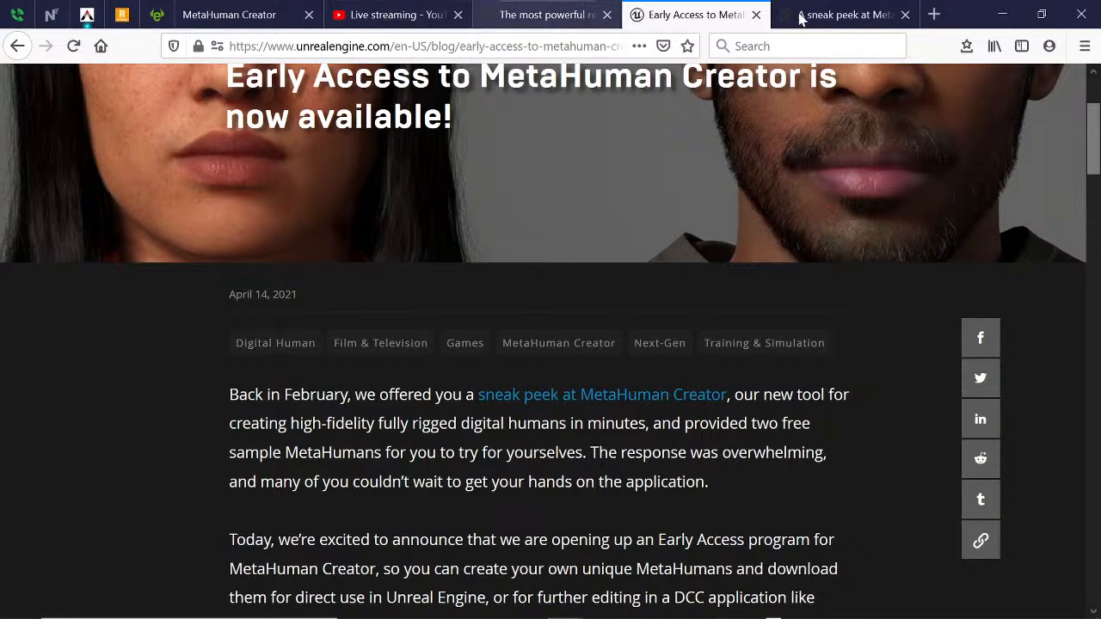
click(935, 16)
click(601, 254)
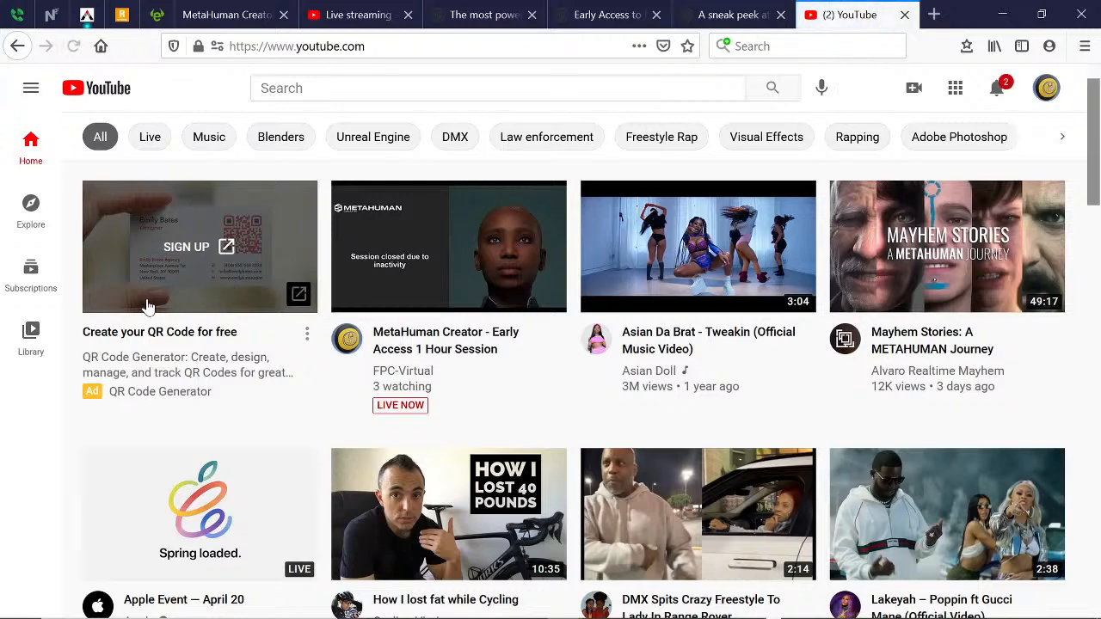
click(454, 344)
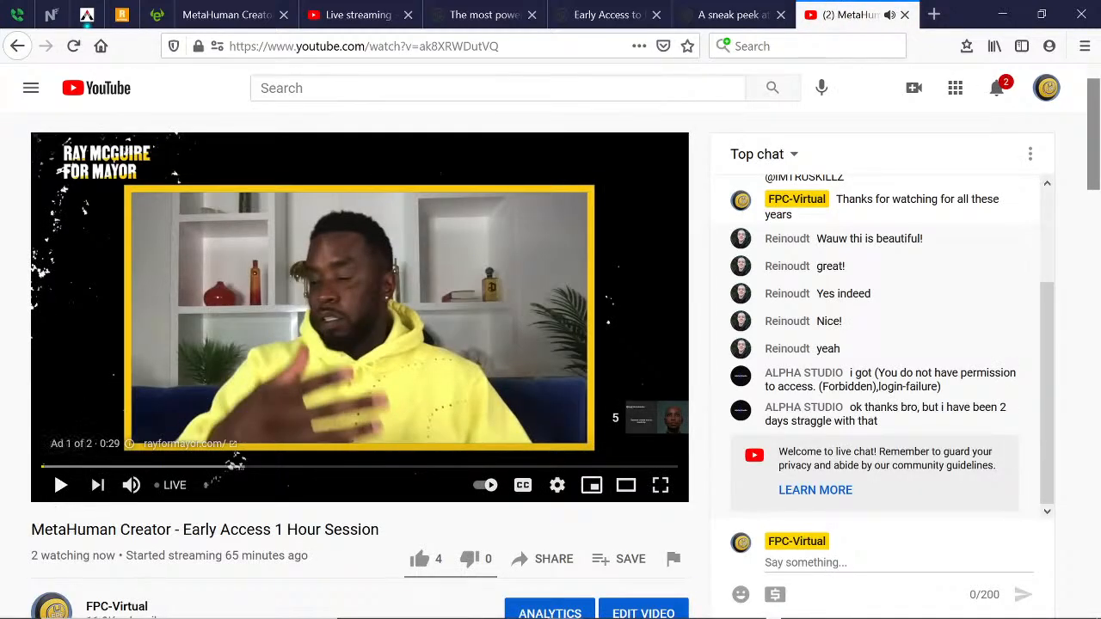
- Find the "Try MetaHuman Creator" link in the stream's description and open the MetaHuman Creator product page from it
scroll(60, 494, down, 6)
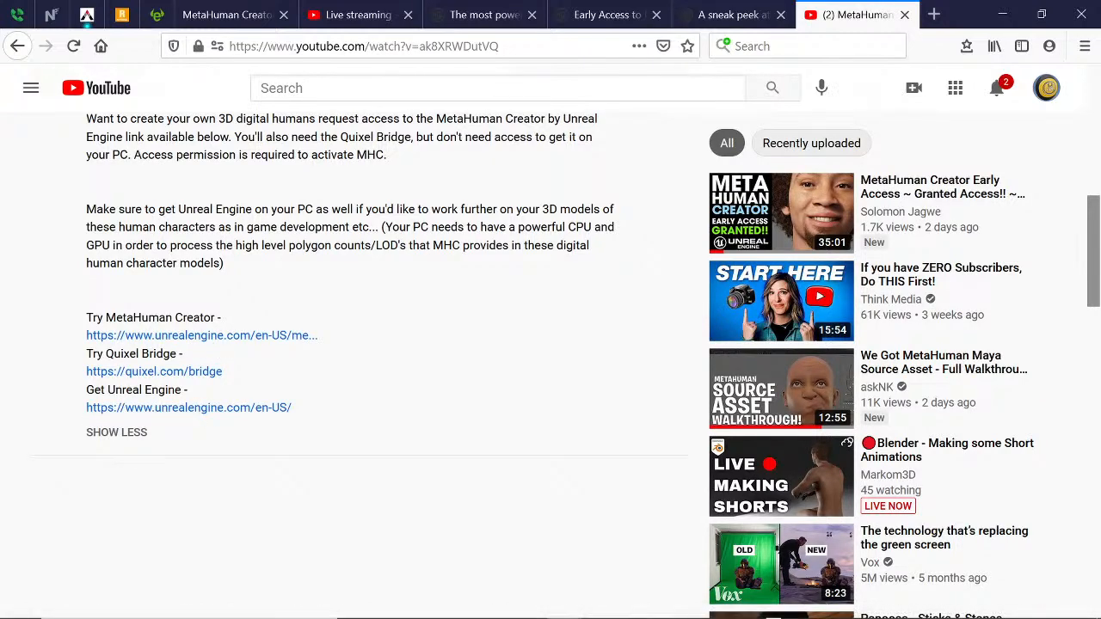
scroll(207, 379, up, 4)
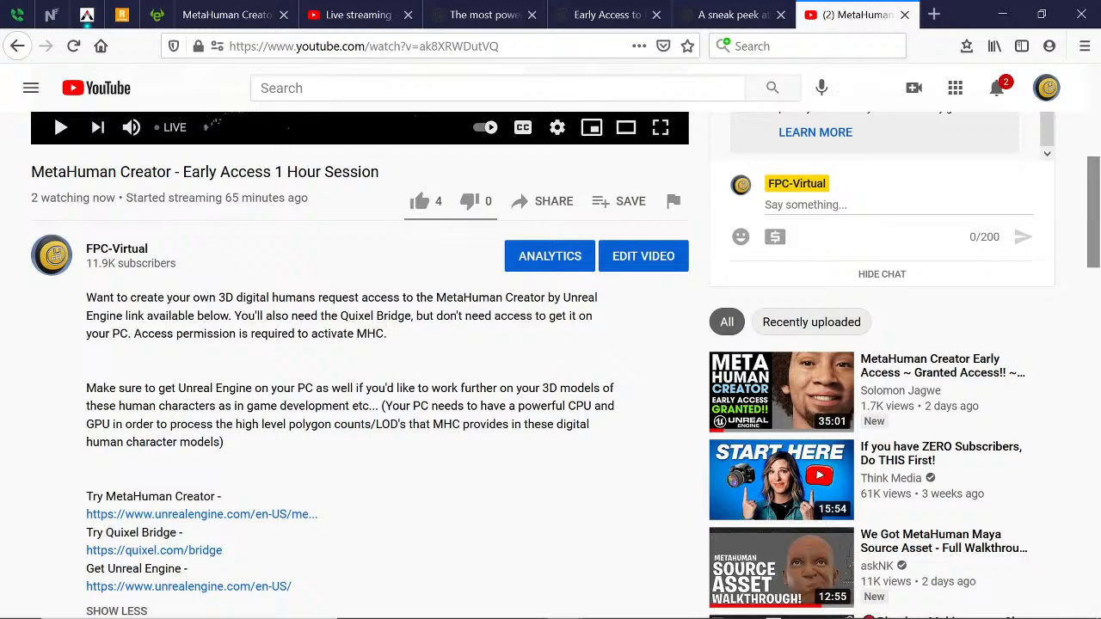
click(221, 516)
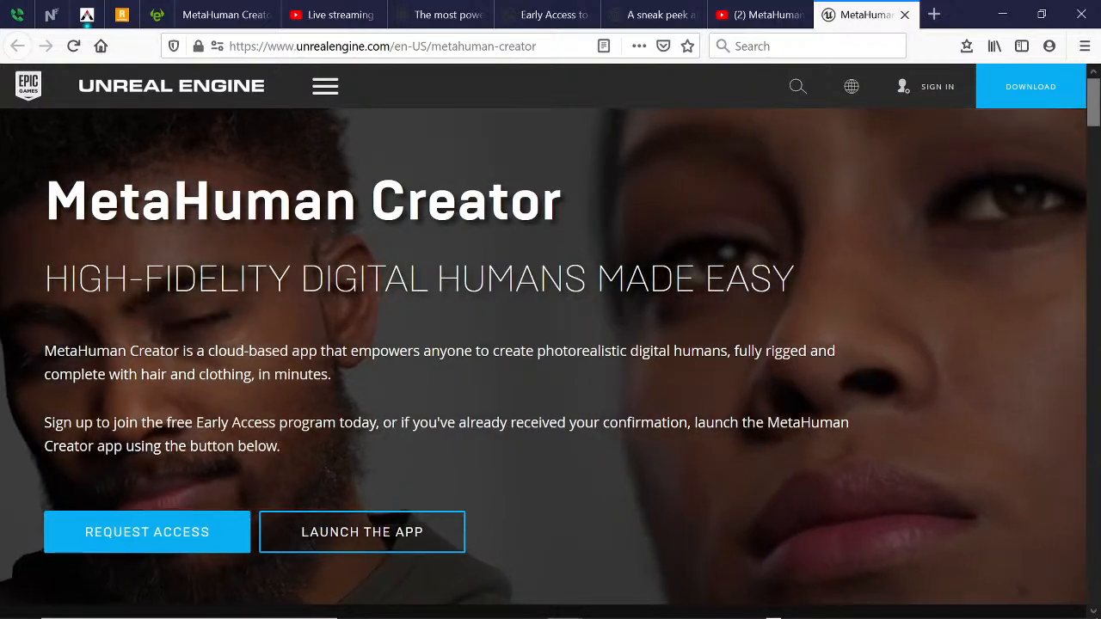
- Return to the YouTube live stream page and review the MetaHuman Creator, Quixel Bridge and Unreal Engine links in its description
click(763, 26)
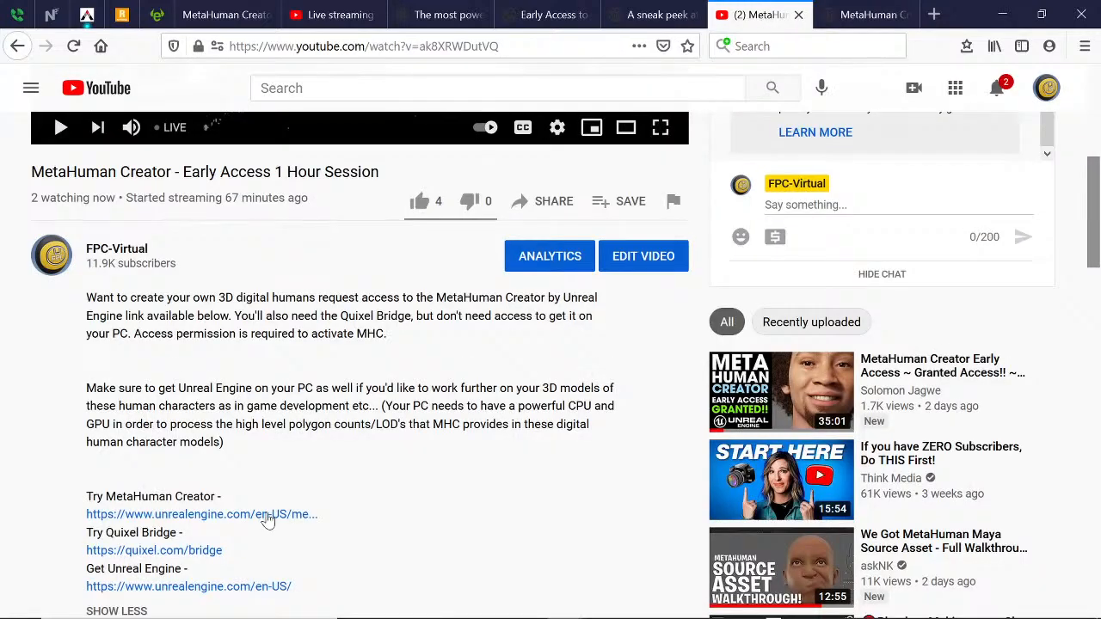
scroll(104, 381, up, 4)
scroll(26, 385, down, 2)
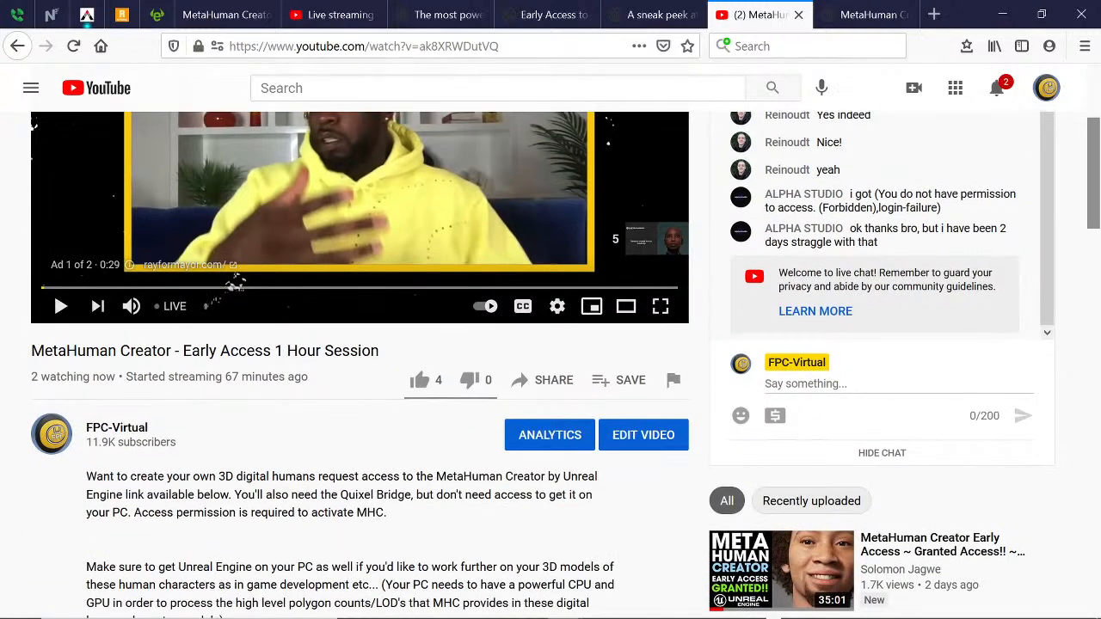
scroll(244, 369, down, 2)
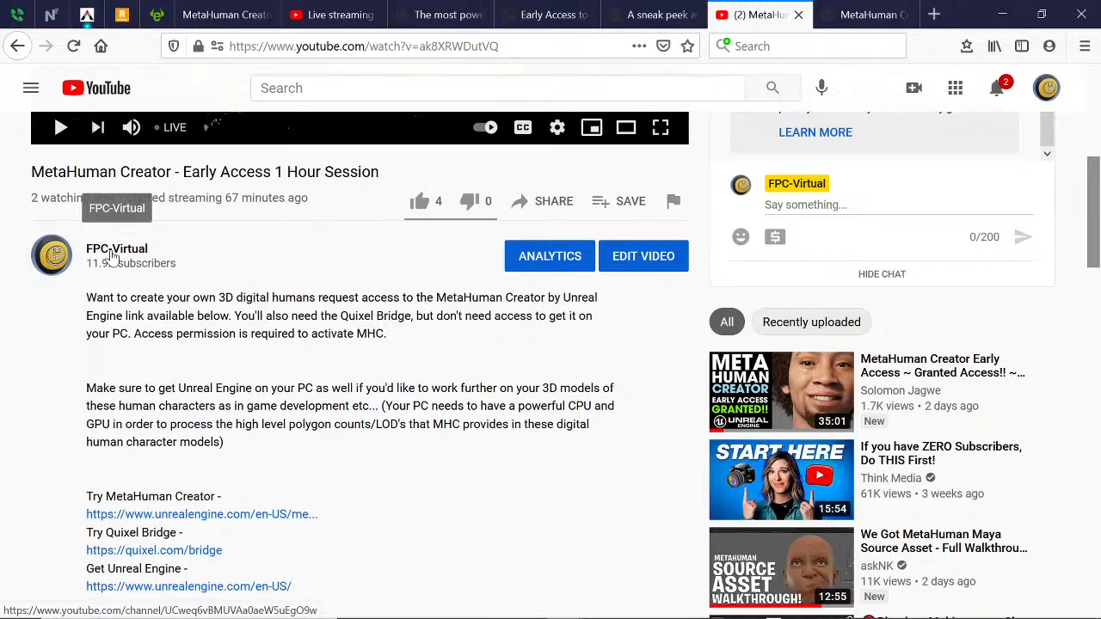
scroll(198, 284, down, 1)
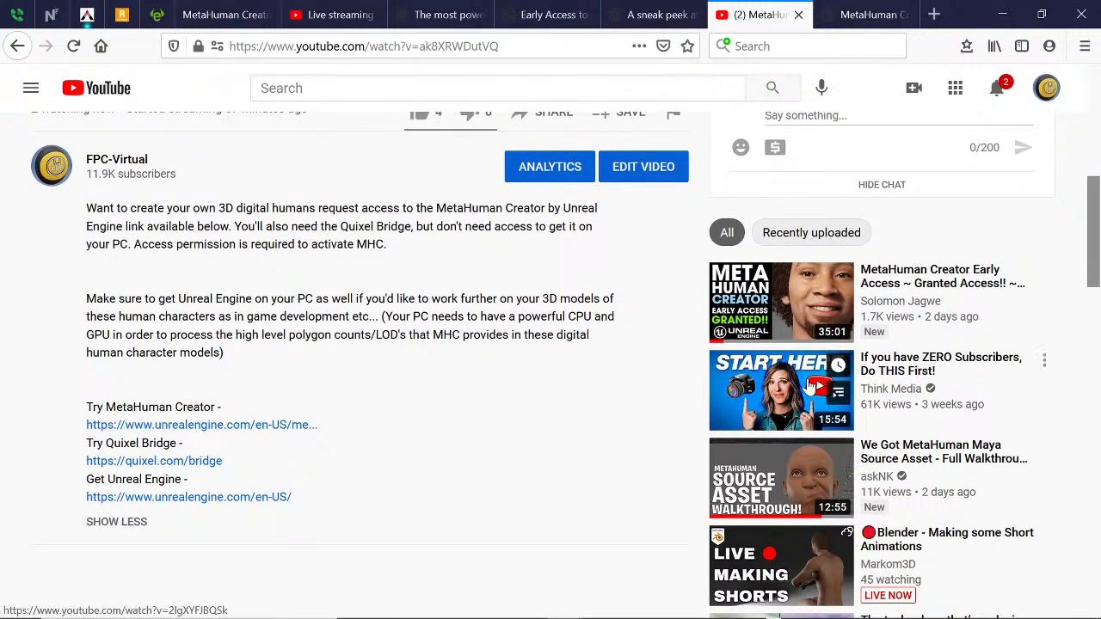
scroll(557, 380, down, 2)
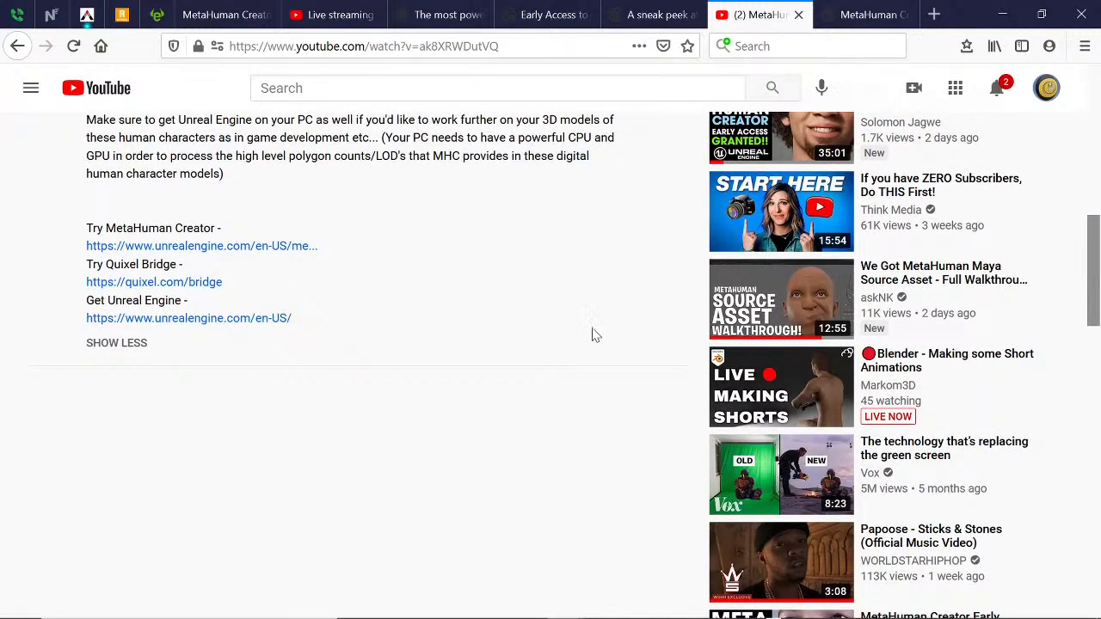
scroll(592, 335, up, 2)
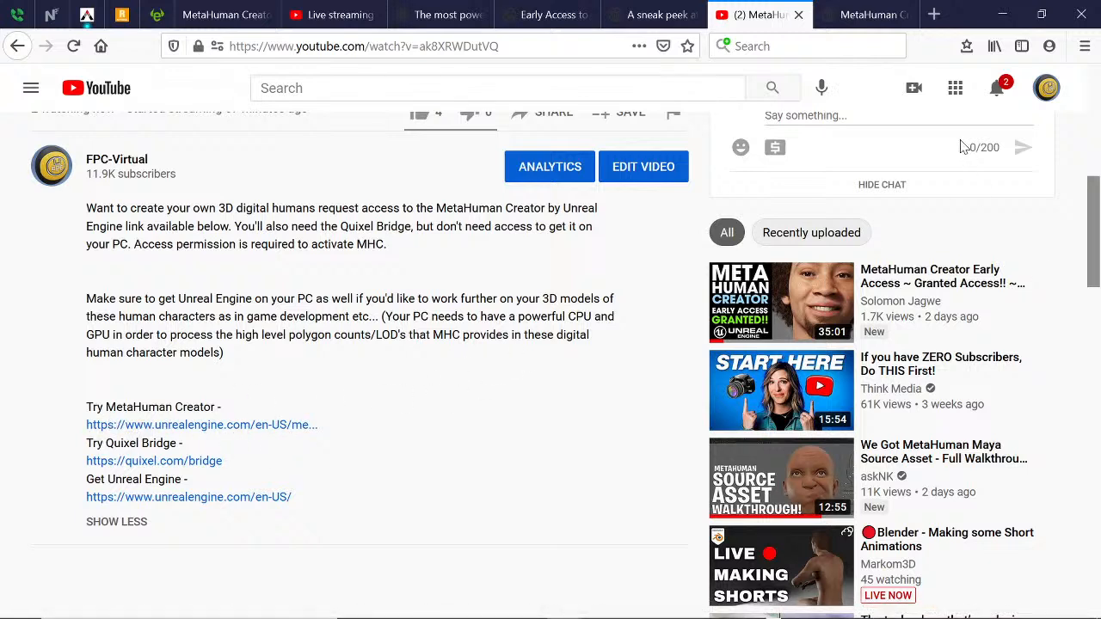
scroll(563, 402, up, 5)
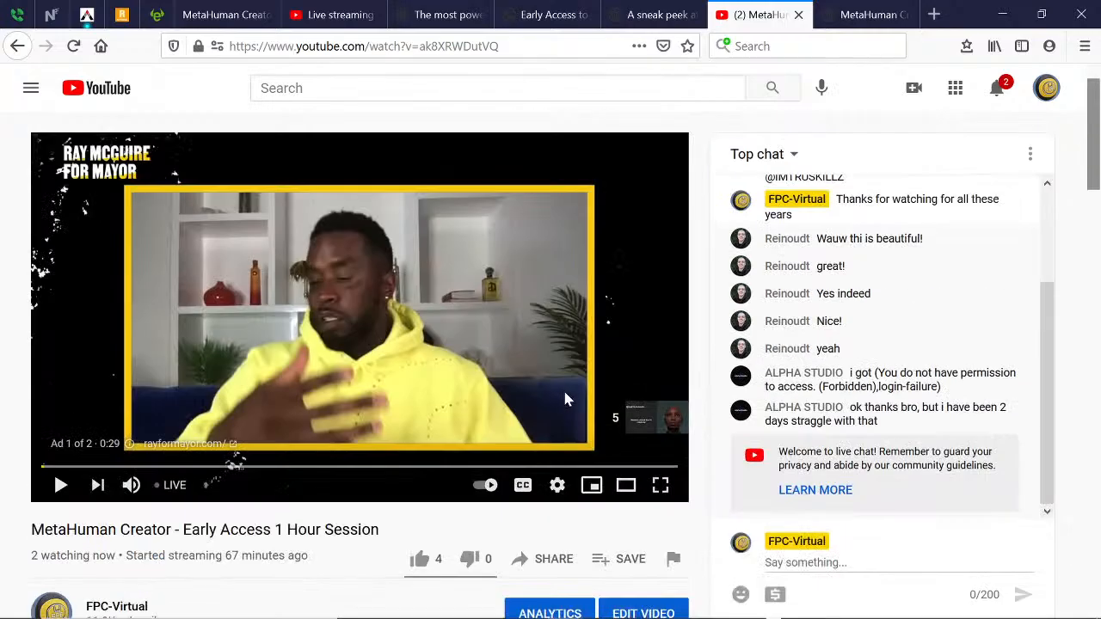
- Minimise the browser to check the pop-out live chat, and bring the main Firefox window back
click(998, 12)
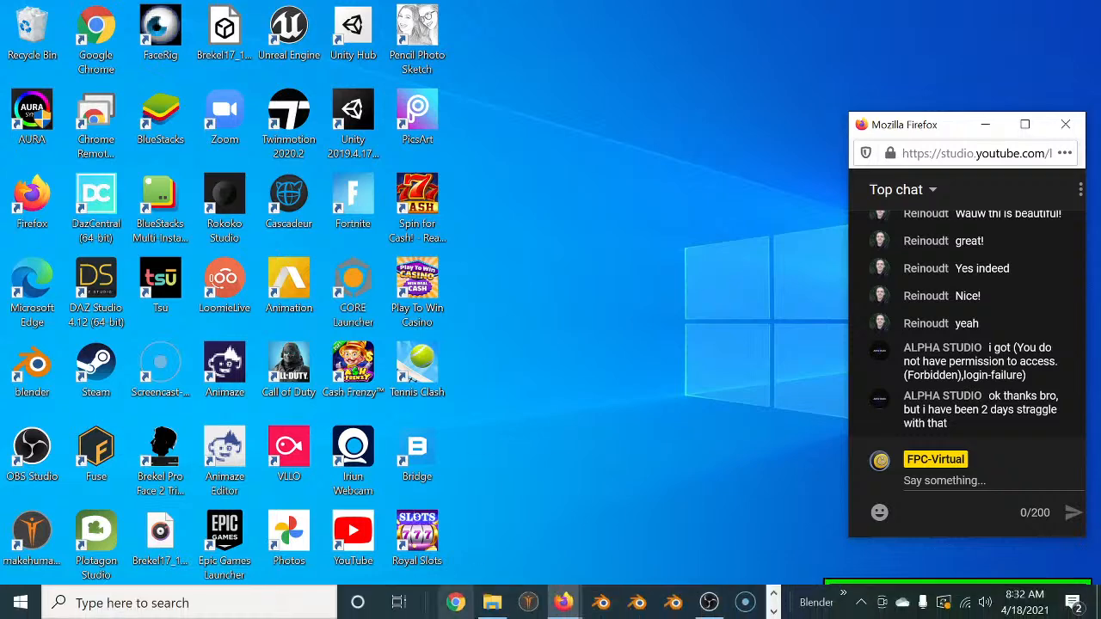
mouse_move(565, 605)
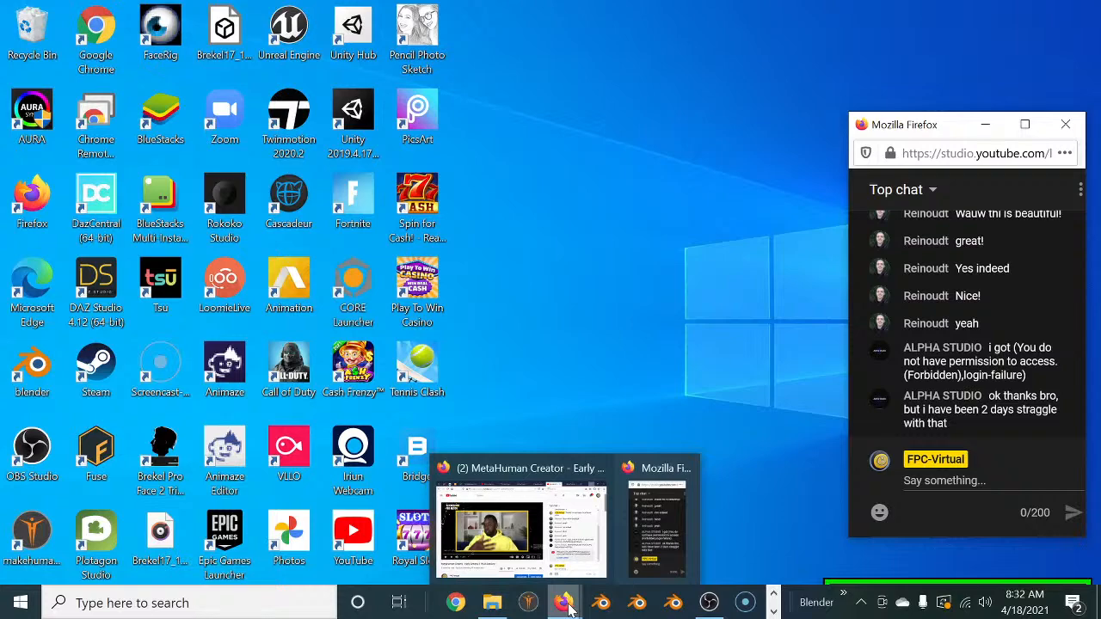
click(521, 524)
- Revisit the "sneak peek at MetaHuman Creator" article and the MetaHuman Creator product page with its access request section
click(656, 16)
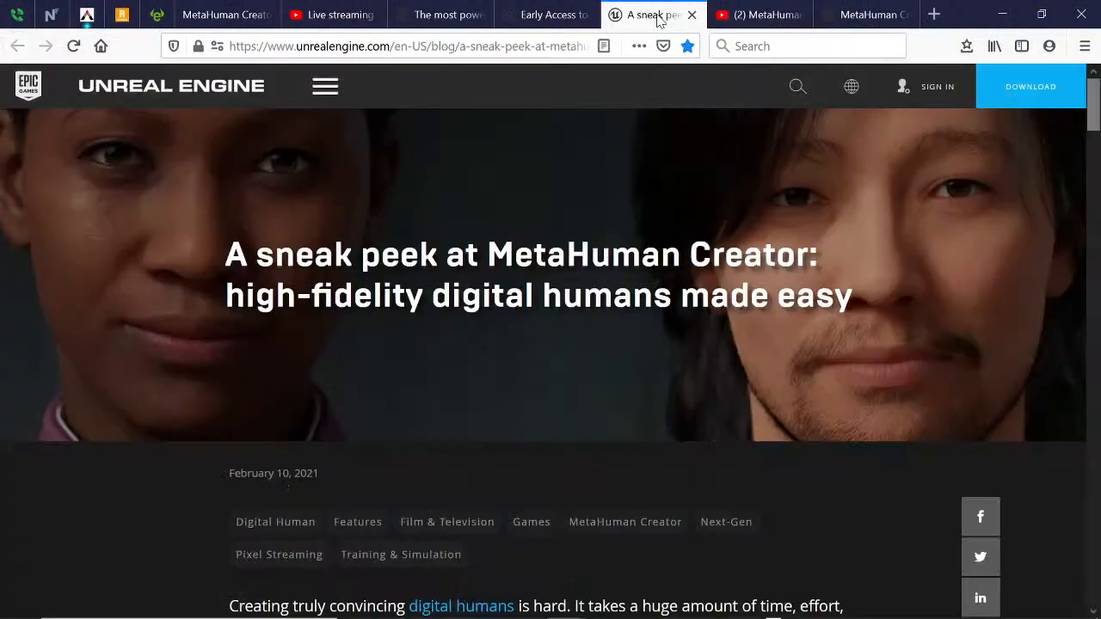
scroll(570, 270, down, 3)
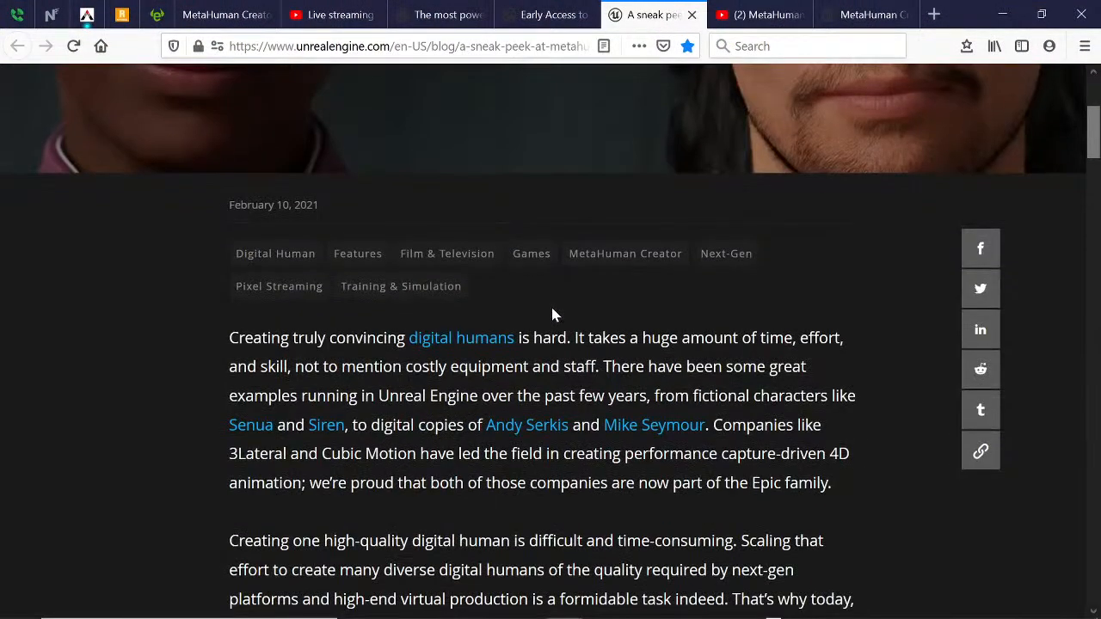
click(852, 16)
scroll(529, 327, down, 2)
scroll(504, 327, up, 2)
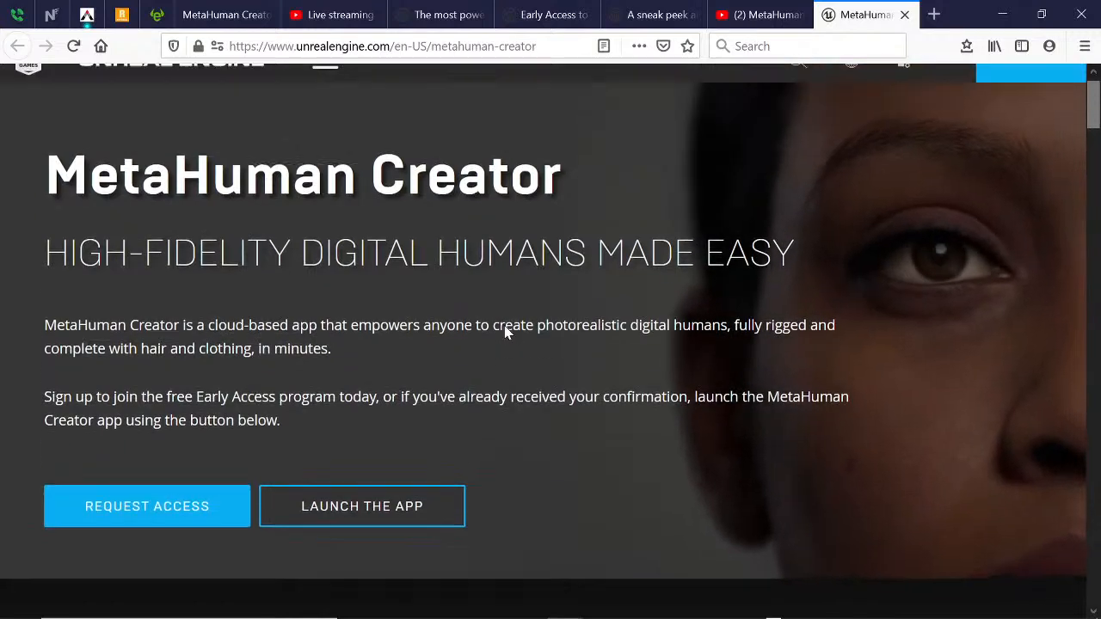
- Open Gmail in a new browser tab and read the "Thank you for requesting Early Access to MetaHuman Creator" e-mail among the promotions
click(936, 18)
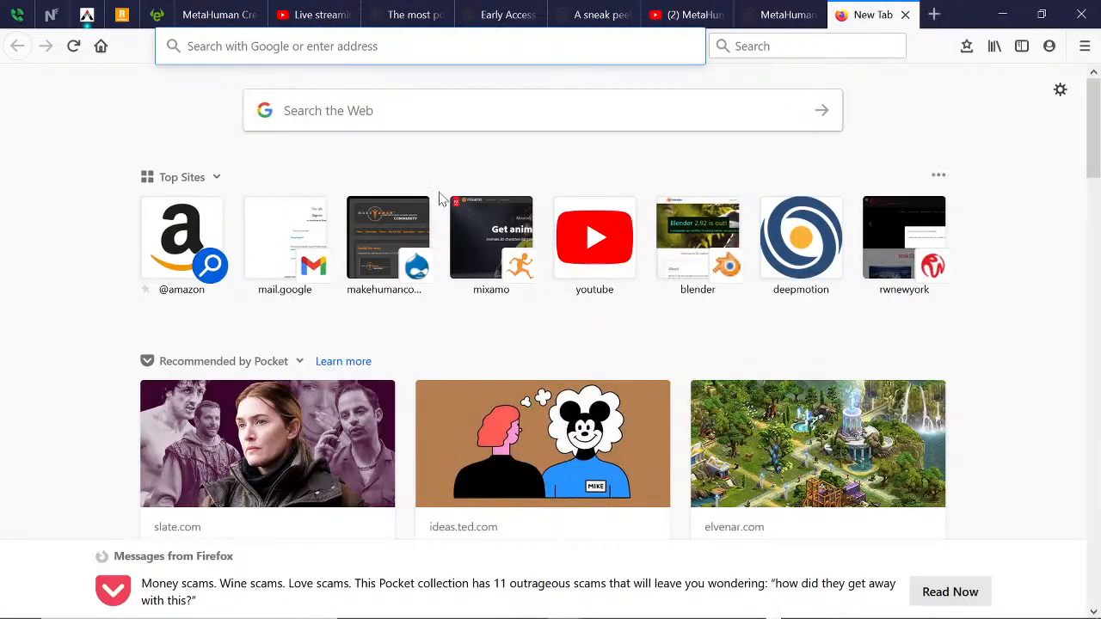
click(297, 250)
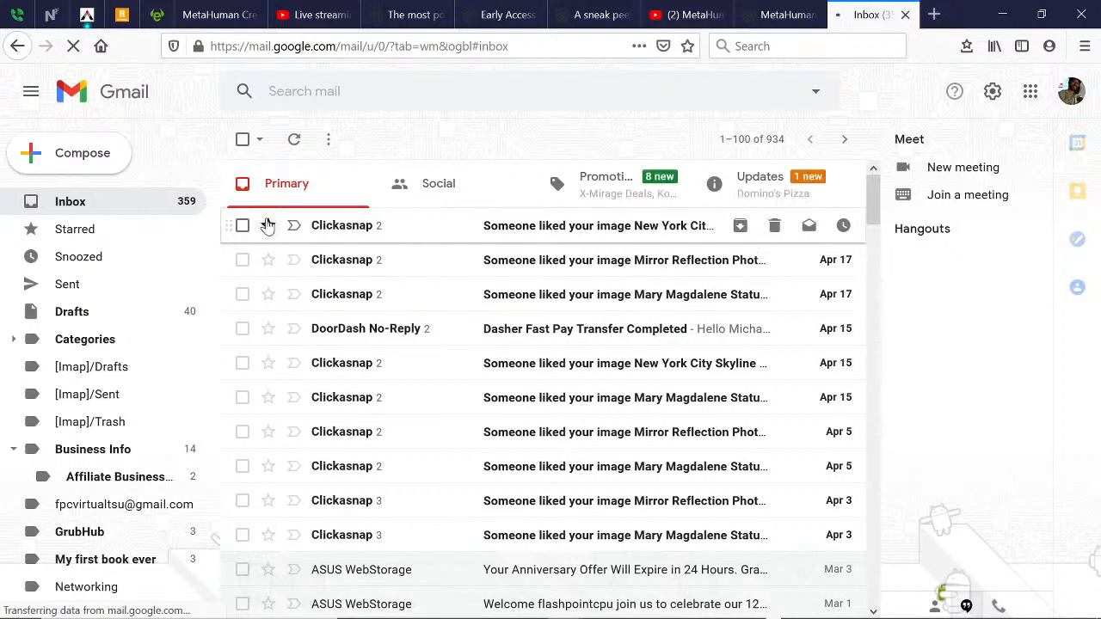
click(605, 193)
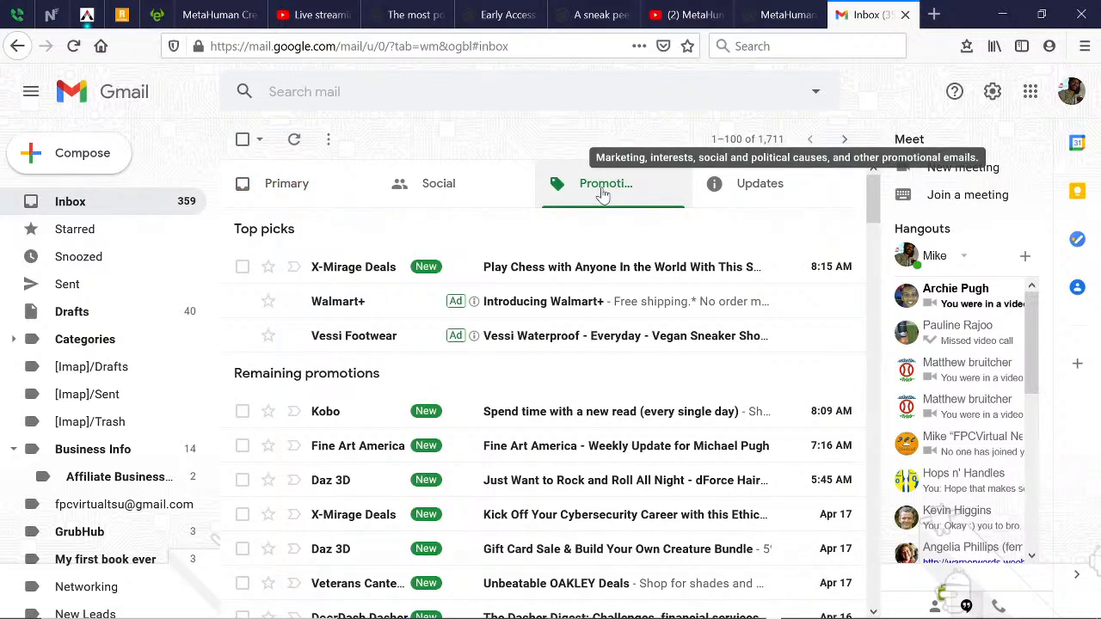
scroll(430, 353, down, 5)
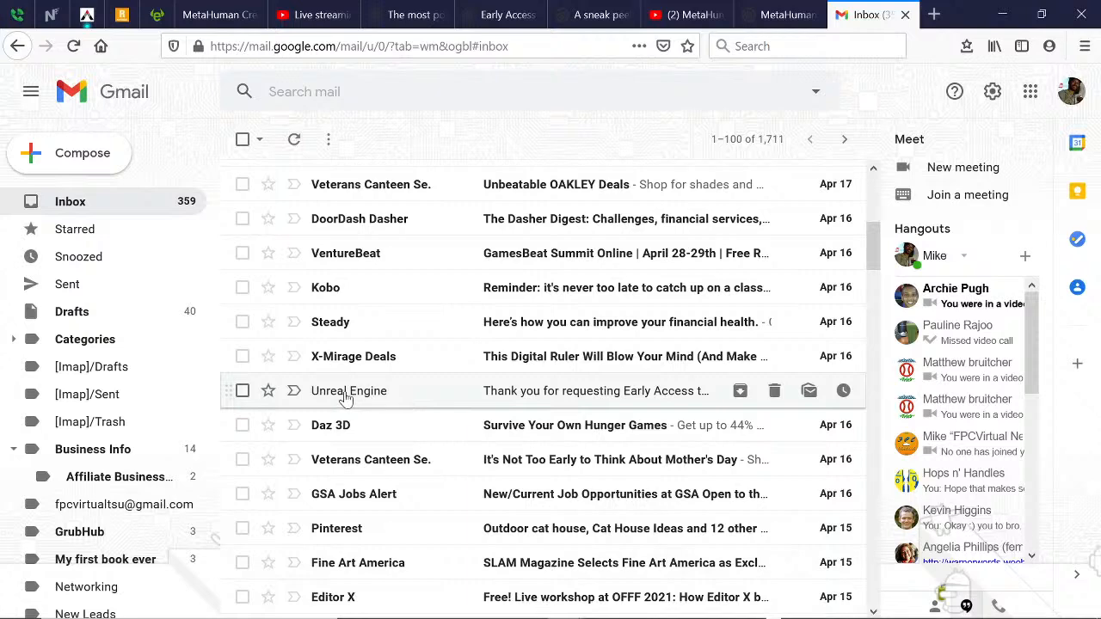
click(512, 398)
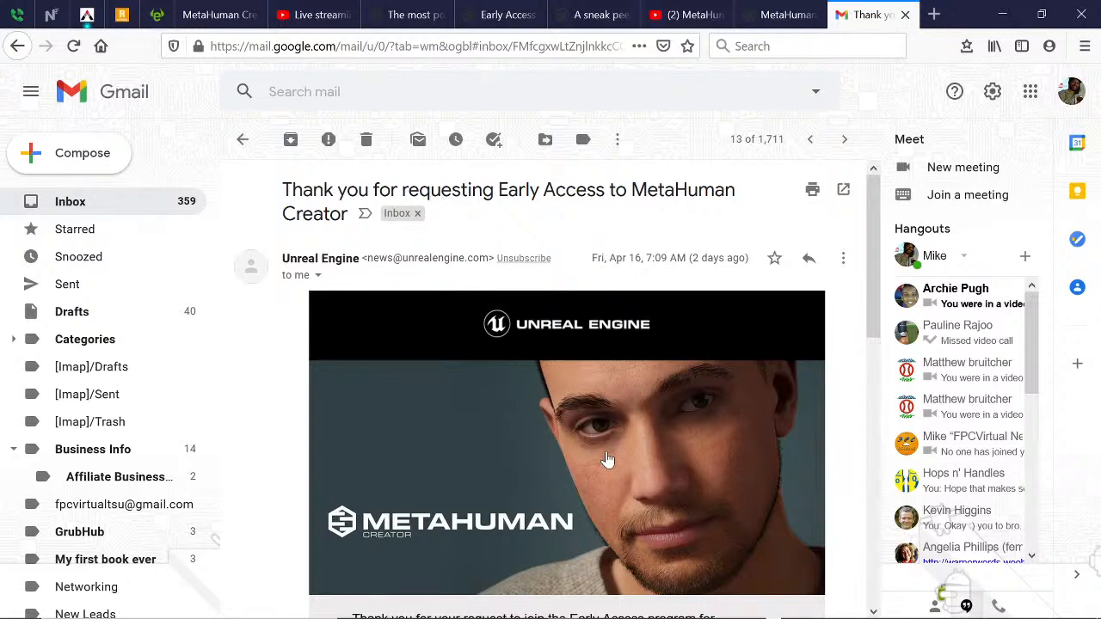
scroll(607, 460, down, 5)
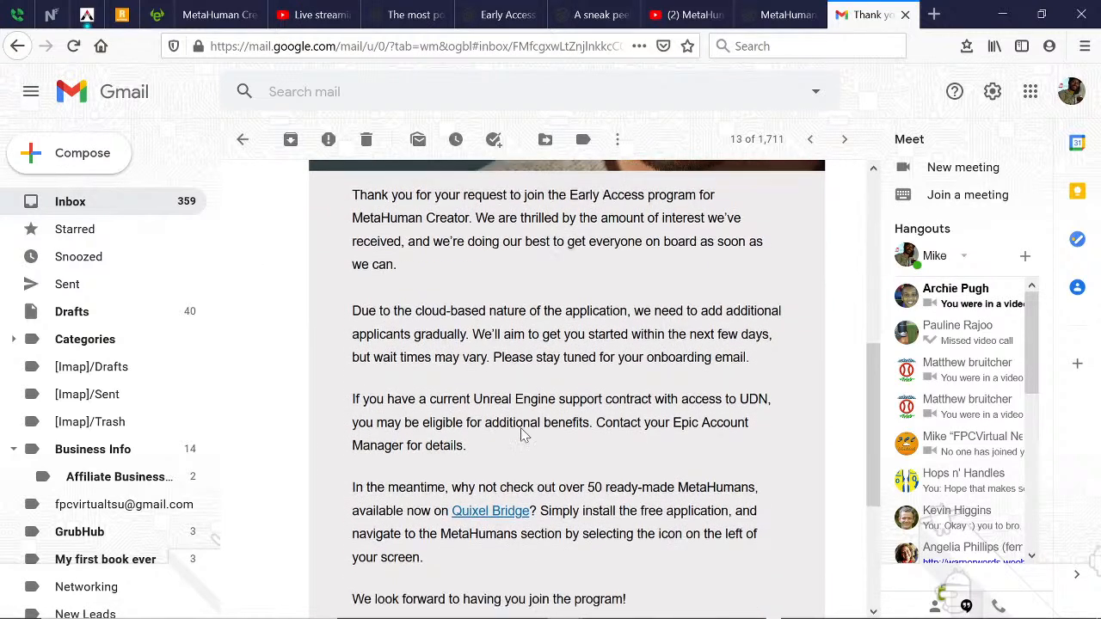
scroll(521, 435, down, 2)
scroll(472, 417, up, 7)
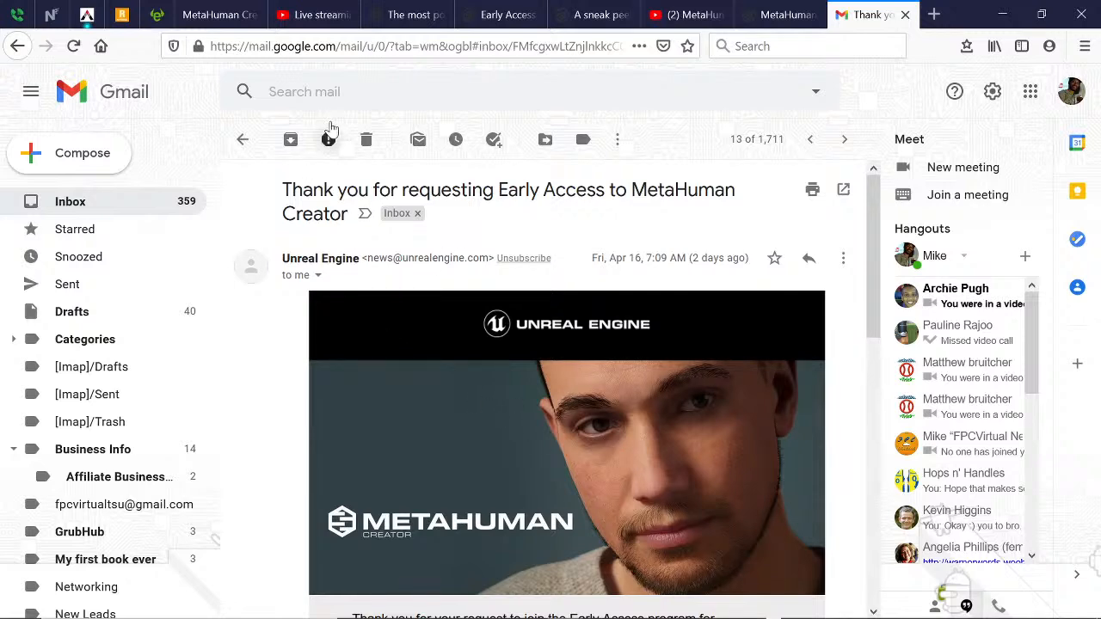
- Search the mailbox for "Unreal Access" and read the "Early Access to MetaHuman Creator is now available!" e-mail
click(332, 91)
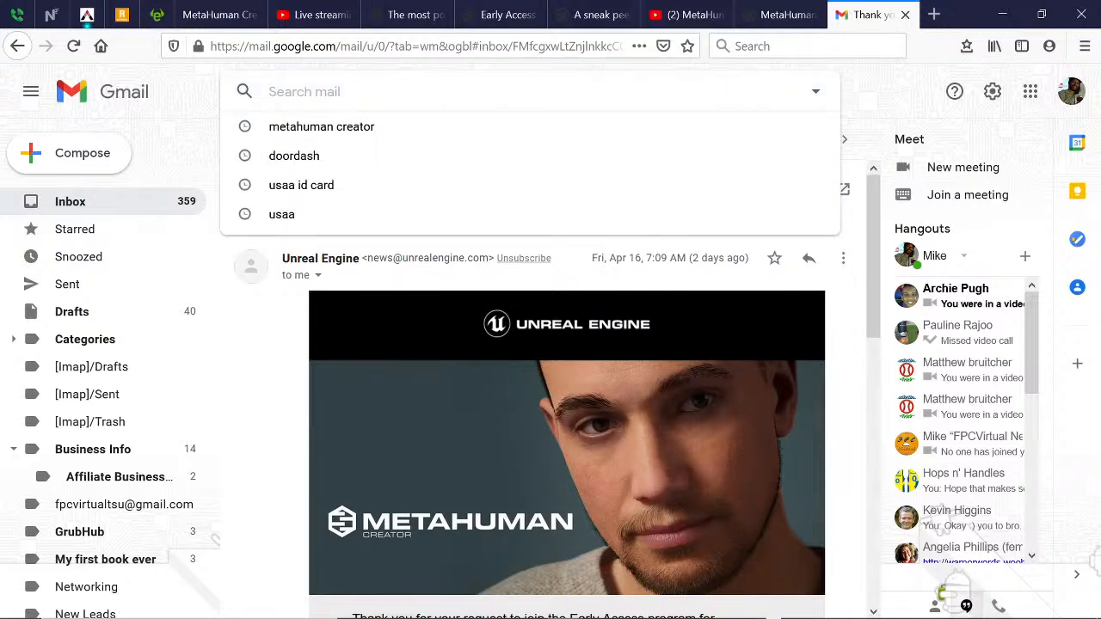
text(Unreal)
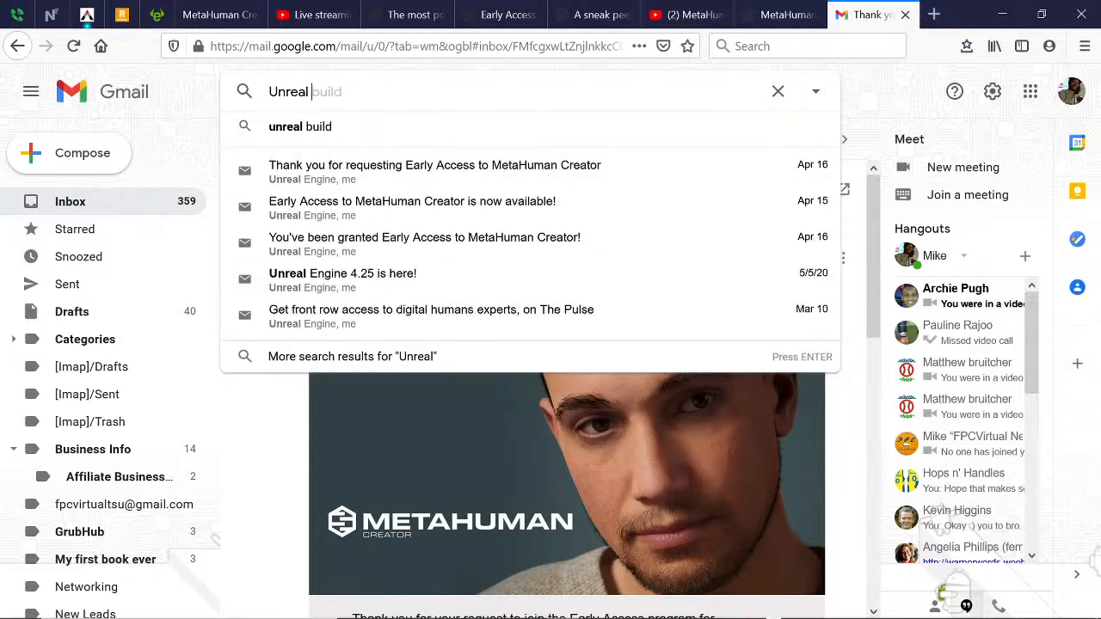
text( Access)
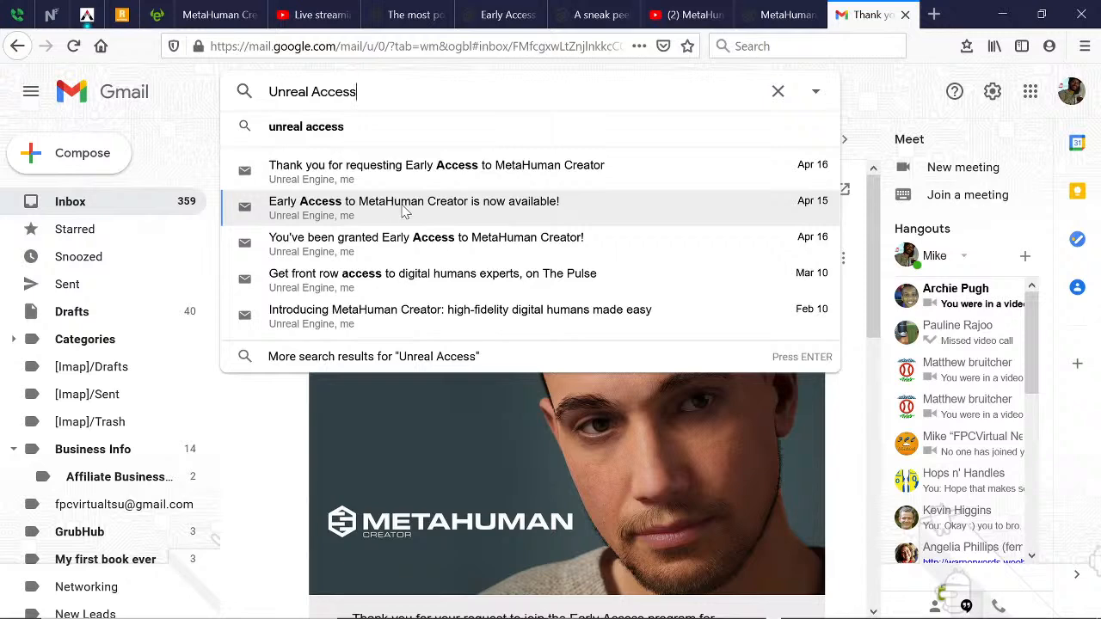
click(431, 212)
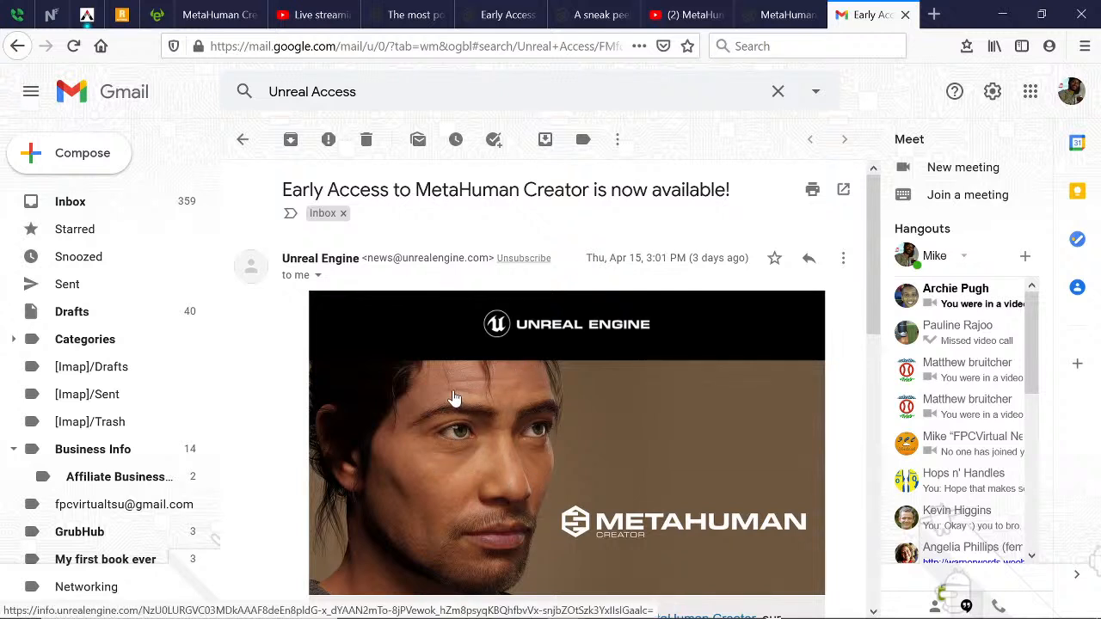
scroll(455, 398, down, 5)
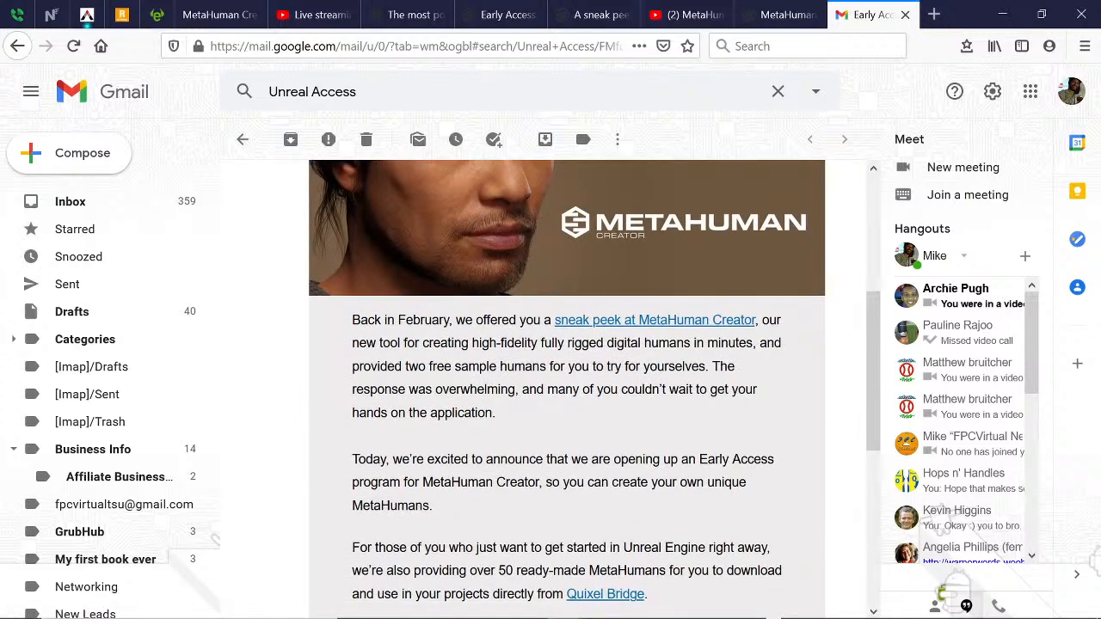
scroll(398, 346, down, 3)
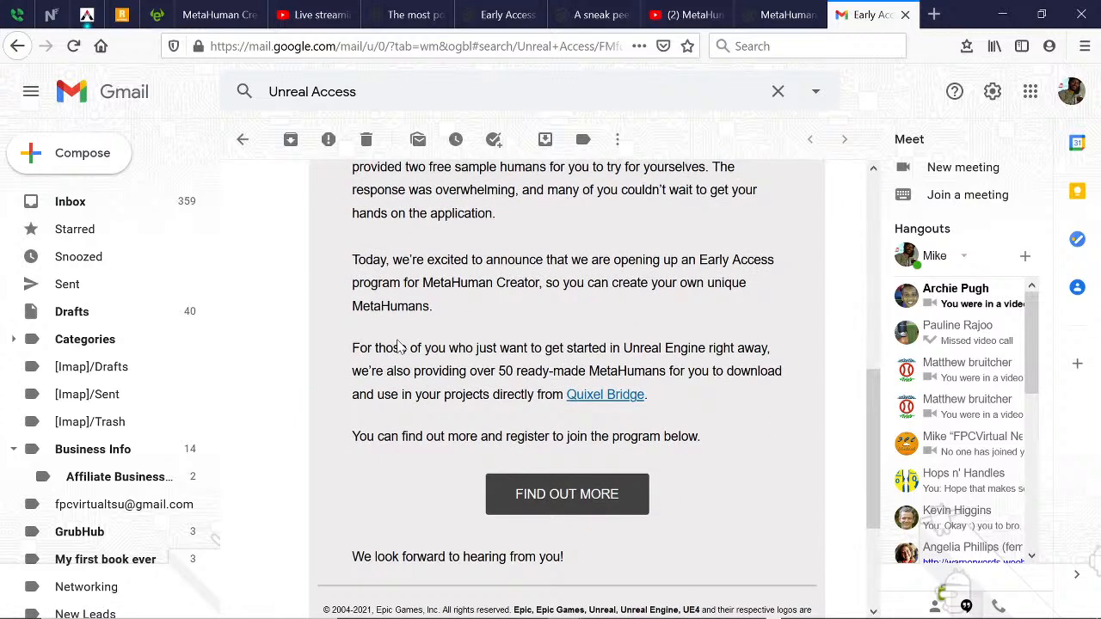
scroll(422, 352, up, 7)
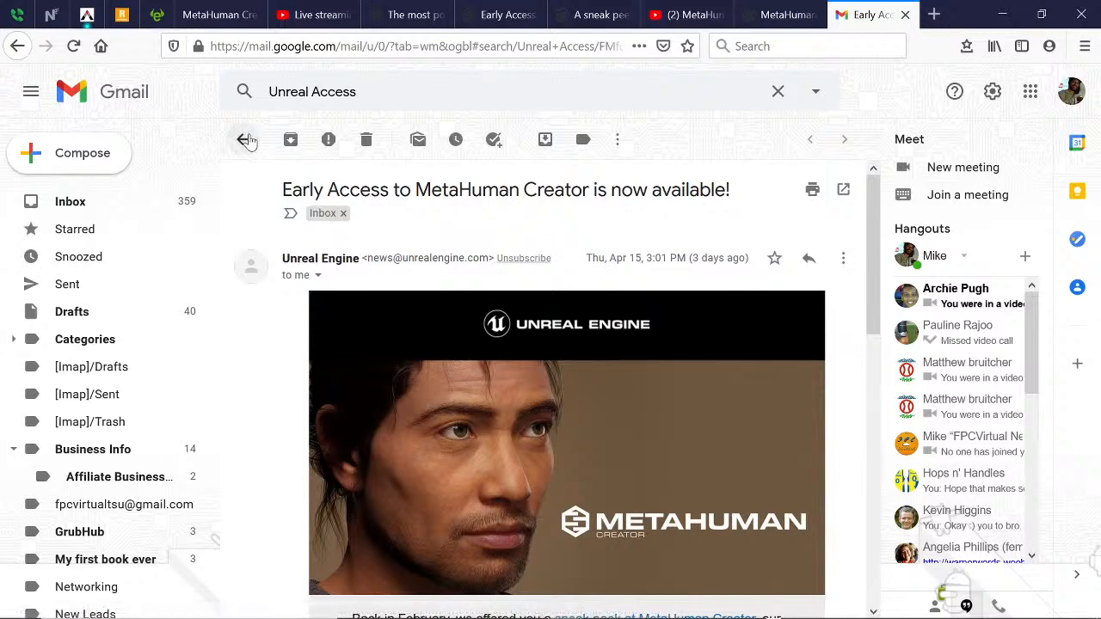
- Open the "You've been granted Early Access to MetaHuman Creator!" e-mail from the search suggestions and read through it
click(360, 92)
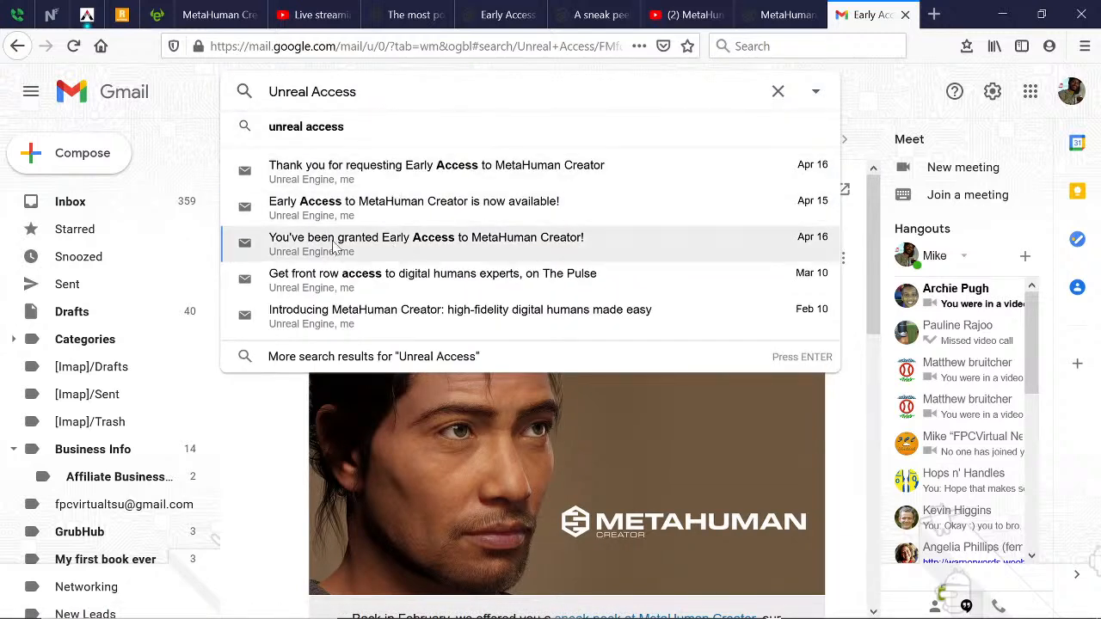
click(440, 248)
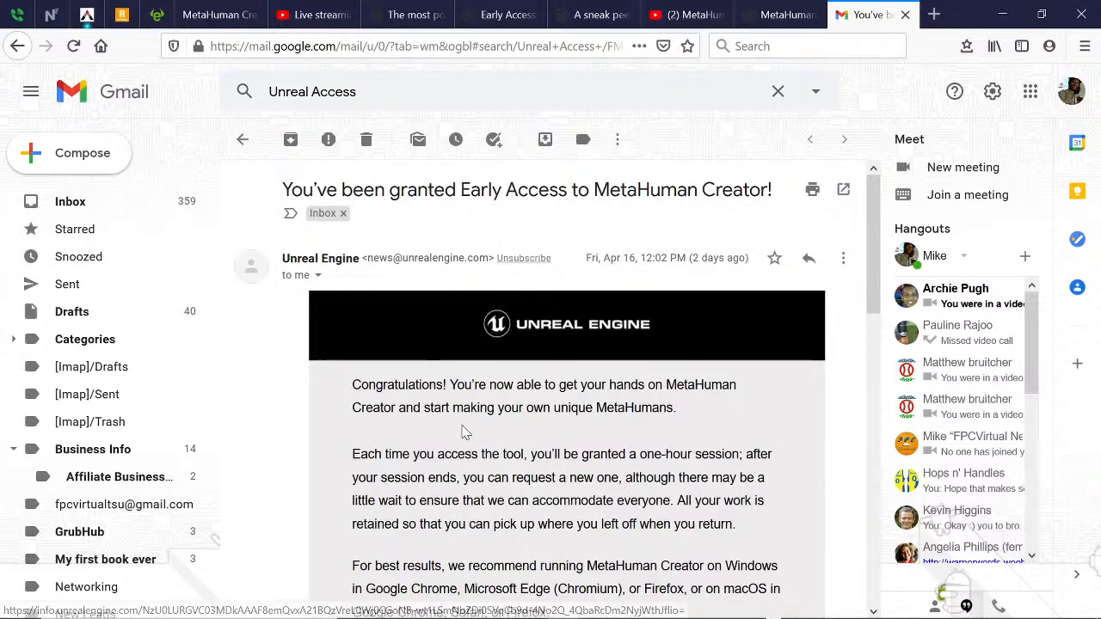
scroll(462, 431, down, 10)
scroll(427, 386, up, 8)
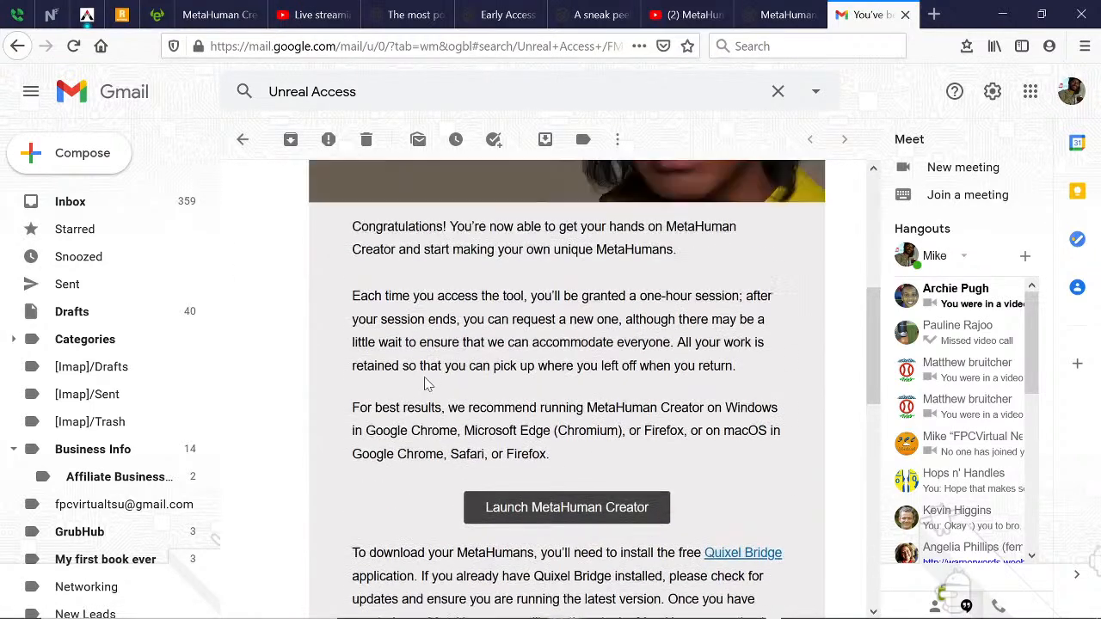
scroll(425, 386, up, 5)
scroll(425, 387, down, 2)
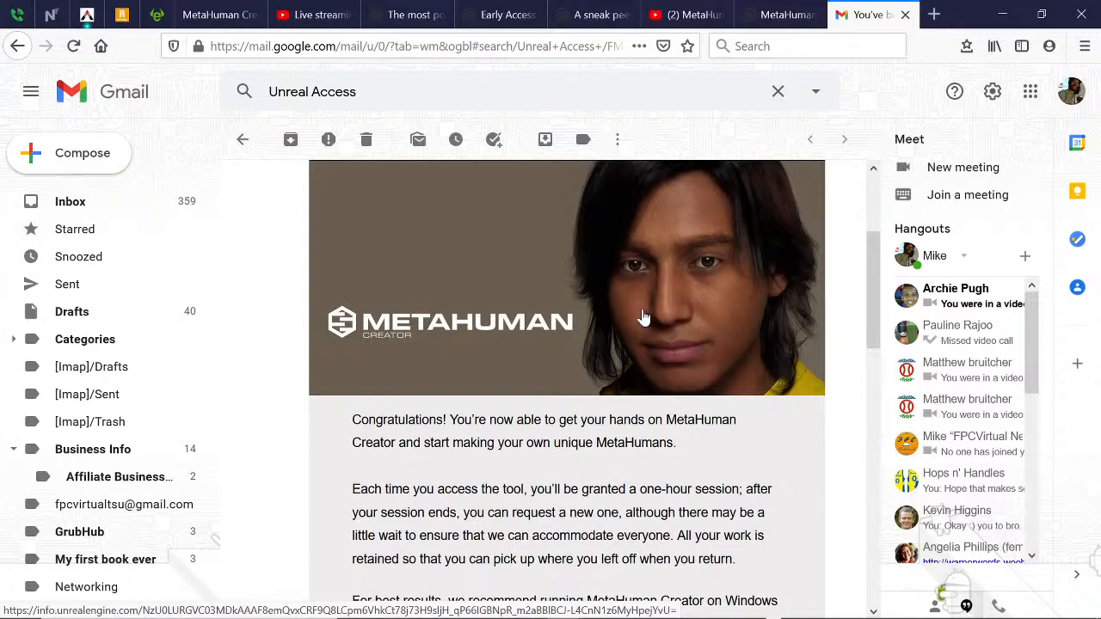
scroll(643, 317, up, 3)
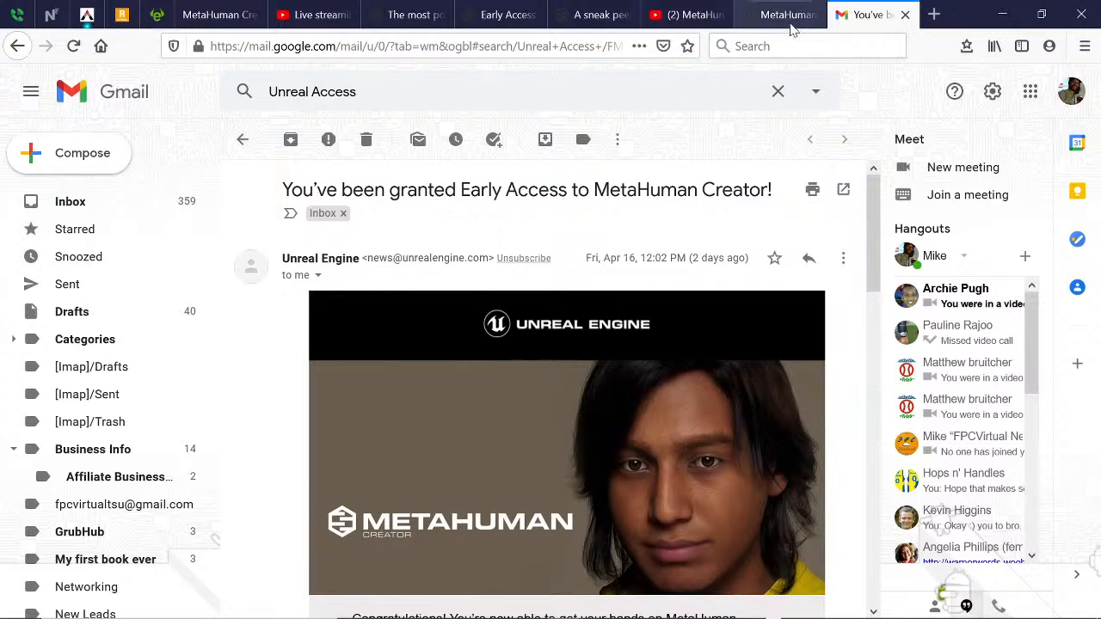
- Switch to Quixel Bridge to check the Solara MetaHuman's download, and return to the granted Early Access e-mail in Firefox
click(1004, 15)
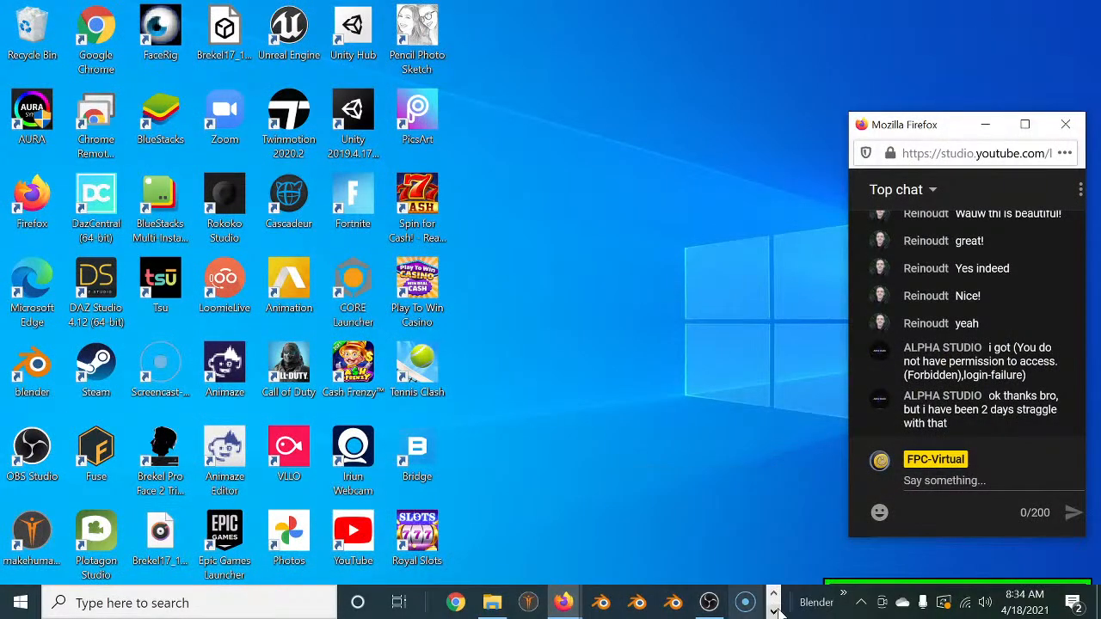
mouse_move(702, 604)
click(691, 547)
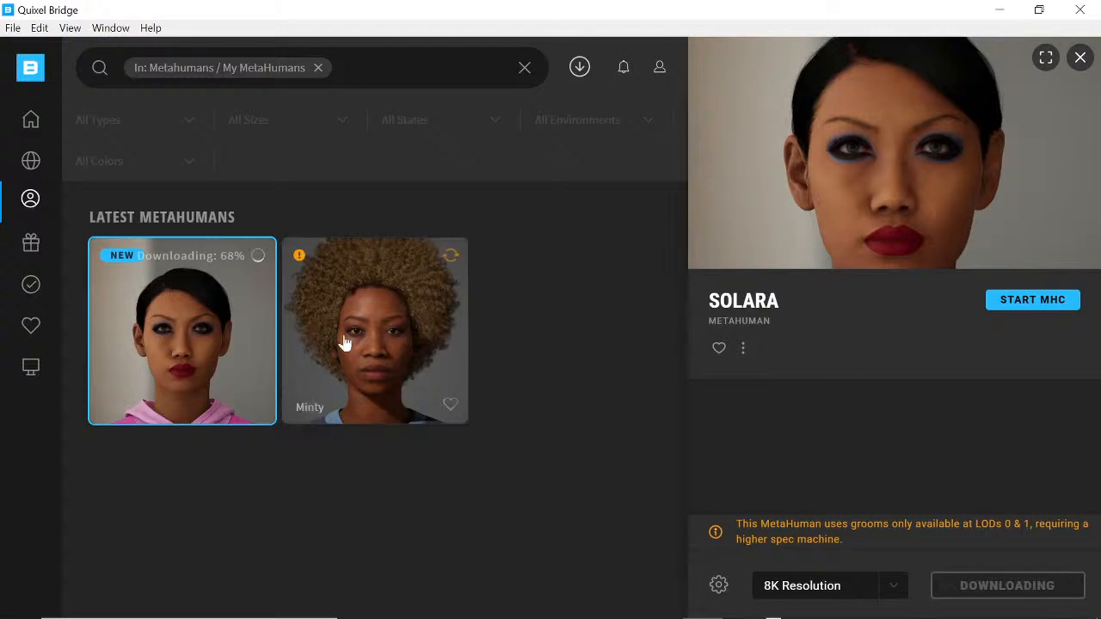
mouse_move(30, 199)
click(999, 9)
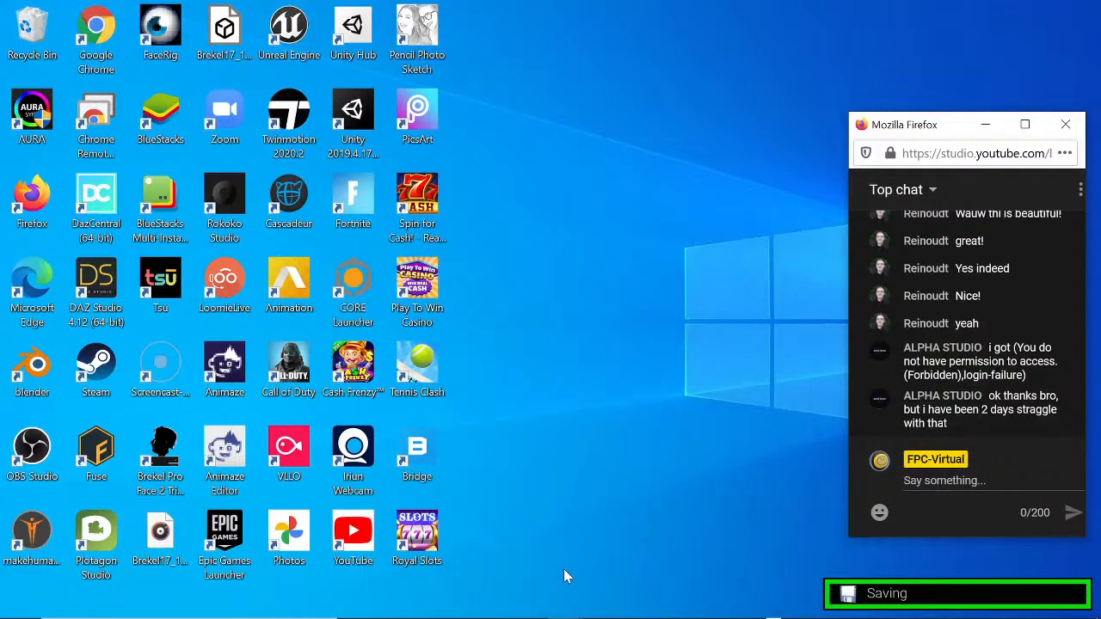
mouse_move(565, 605)
click(545, 551)
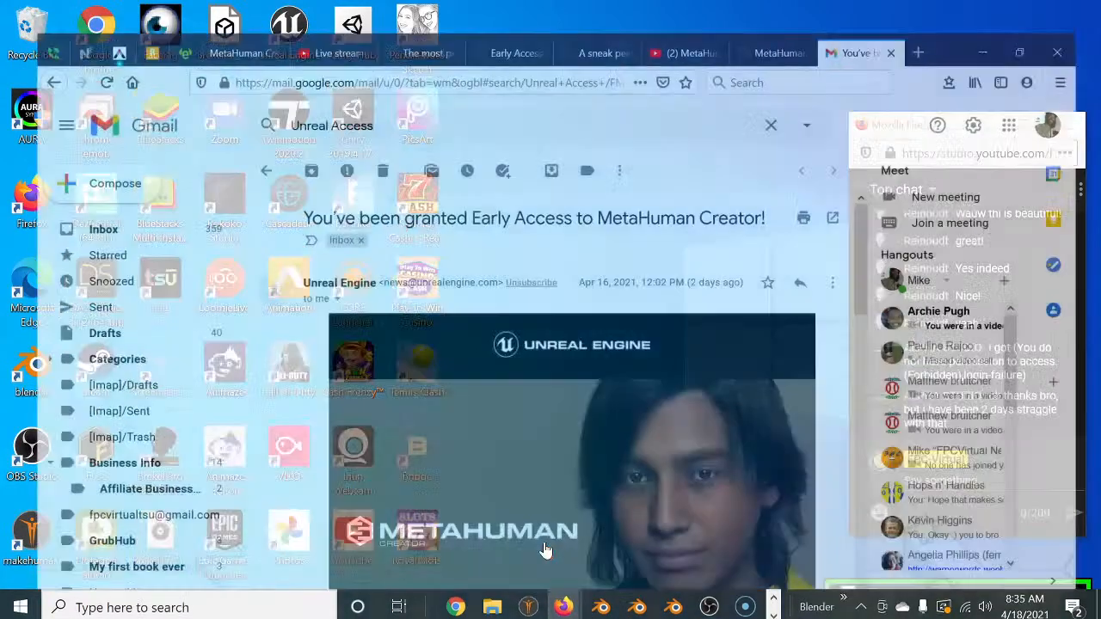
- Review the one-hour session terms and browser recommendations in the granted Early Access e-mail
scroll(580, 459, down, 5)
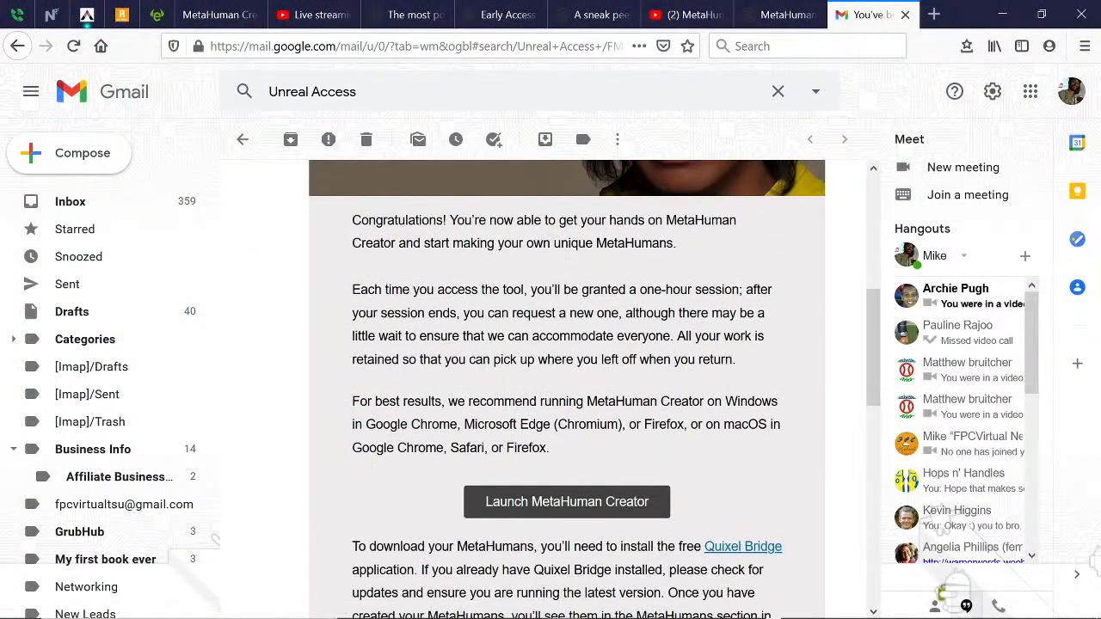
scroll(533, 344, down, 2)
scroll(516, 344, up, 6)
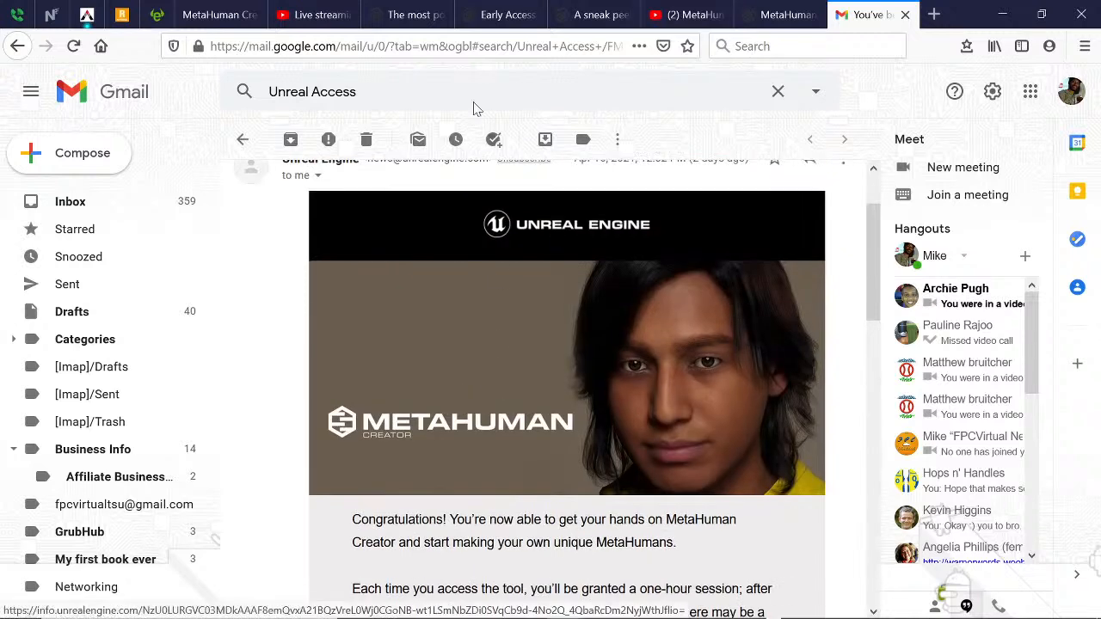
- Look through the open Unreal Engine pages, from the Early Access blog post to the MetaHuman Creator product page
click(503, 14)
scroll(405, 305, up, 3)
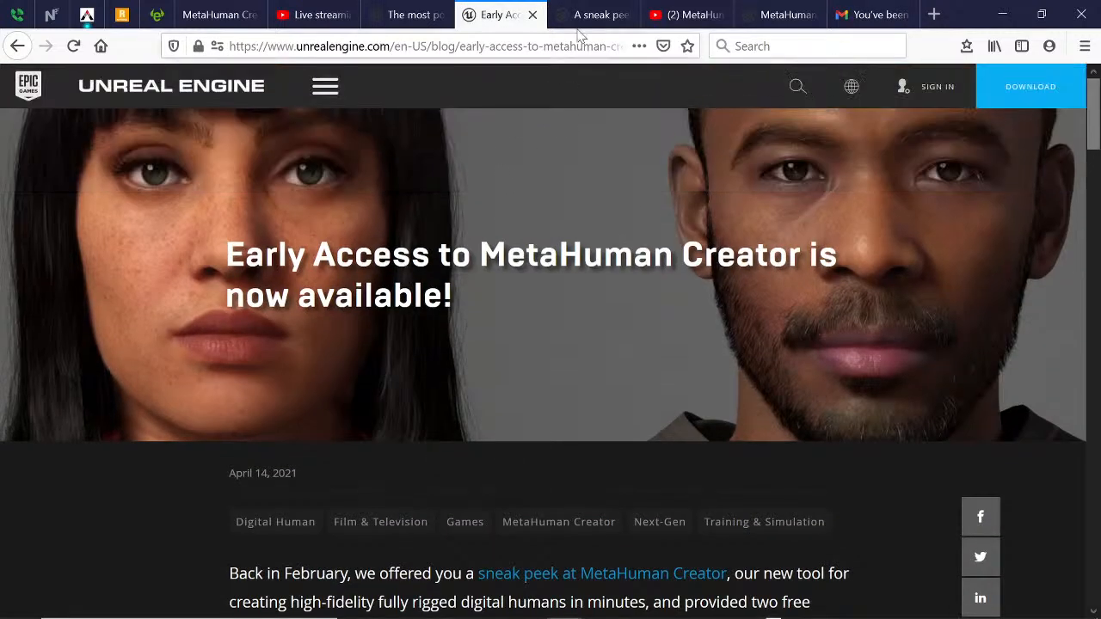
click(596, 17)
click(783, 16)
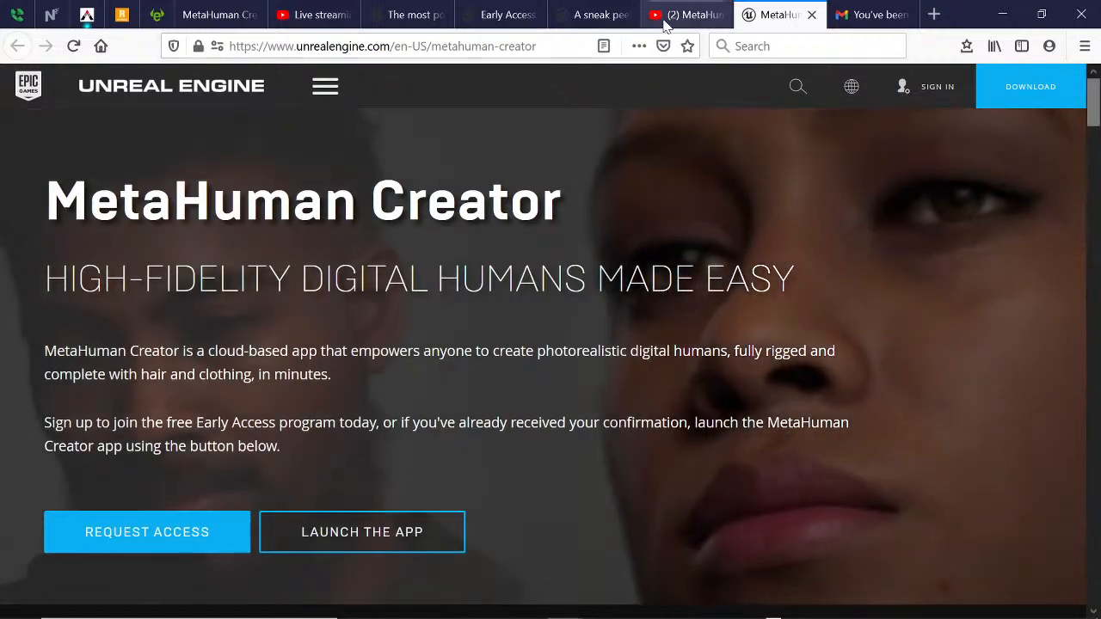
- Show the MetaHuman Creator, Quixel Bridge and Unreal Engine links in the YouTube live stream's description
click(679, 15)
scroll(287, 418, down, 4)
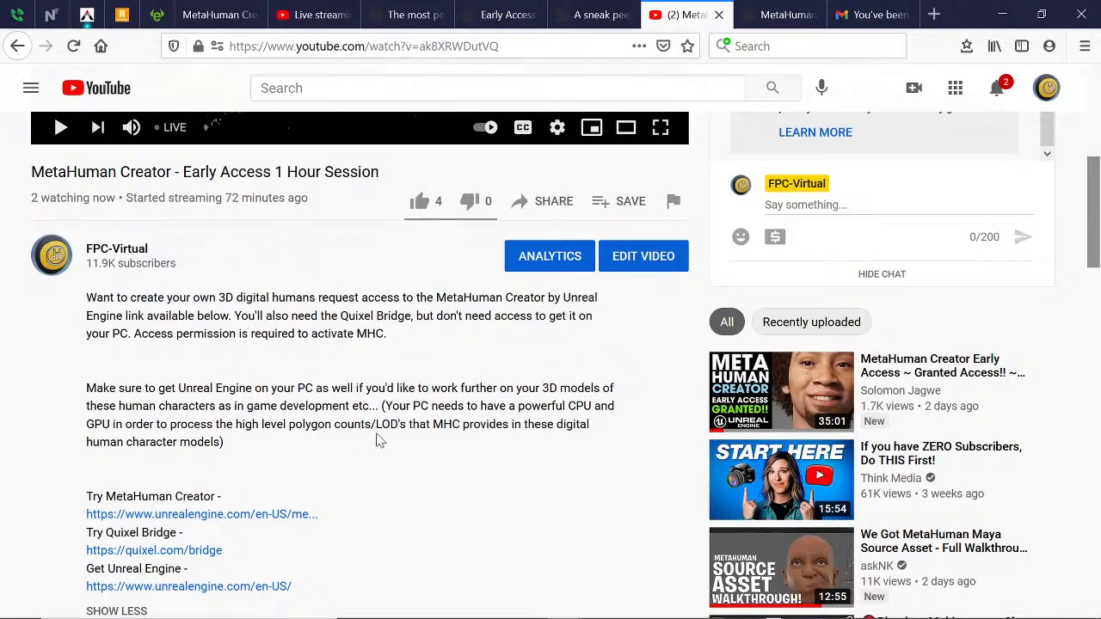
scroll(379, 441, down, 2)
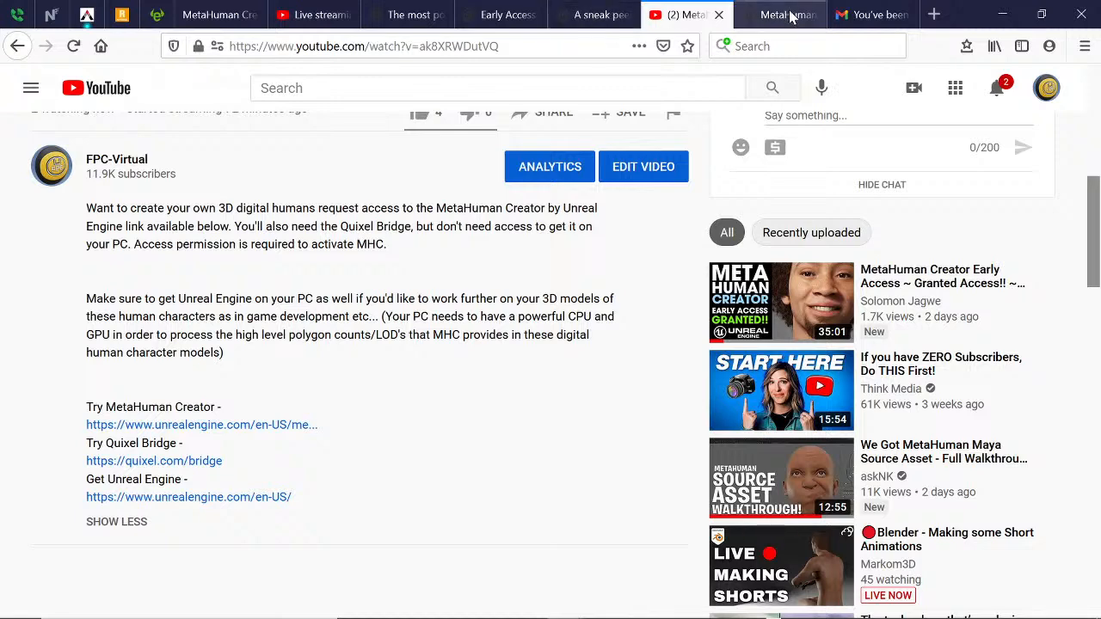
- Return to Gmail and read the earlier Early Access announcement e-mail, including its Quixel Bridge and registration information
click(869, 15)
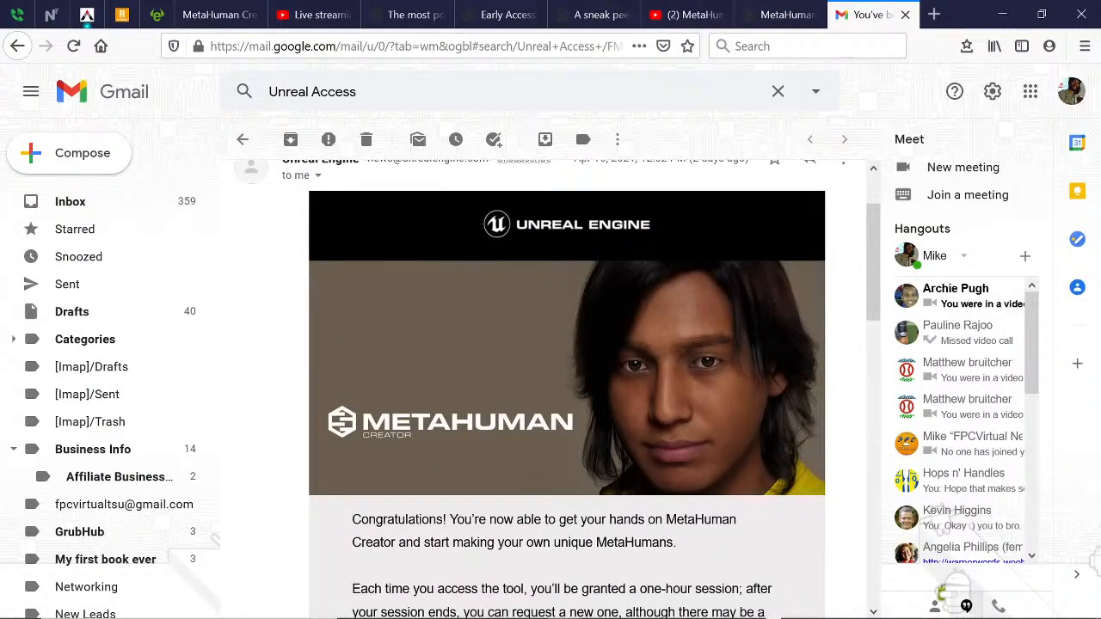
click(242, 139)
scroll(507, 363, down, 3)
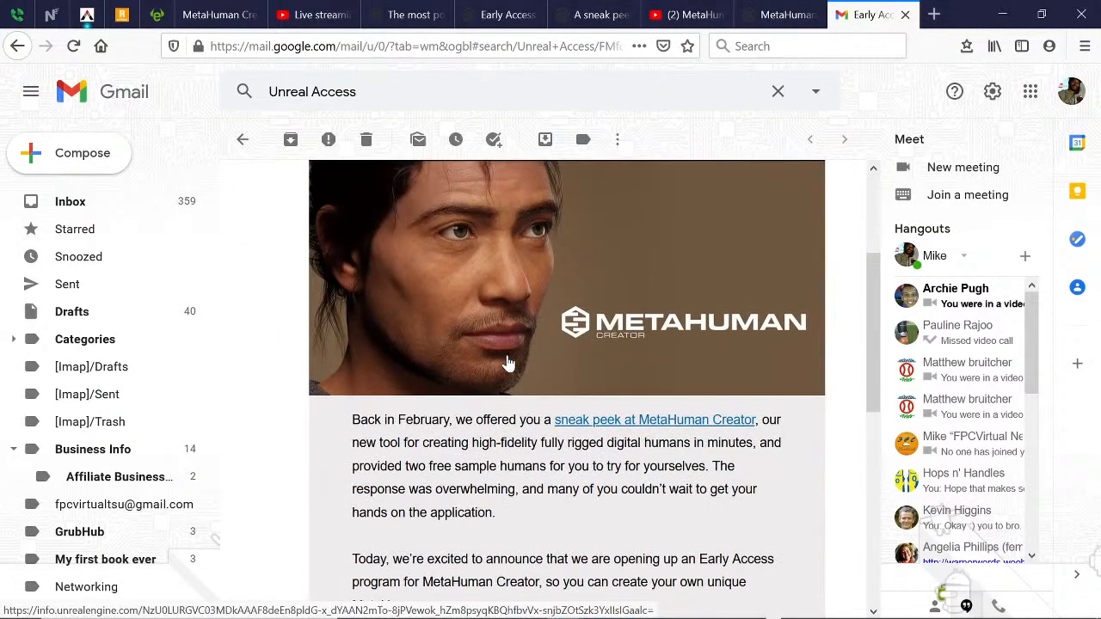
scroll(486, 353, down, 4)
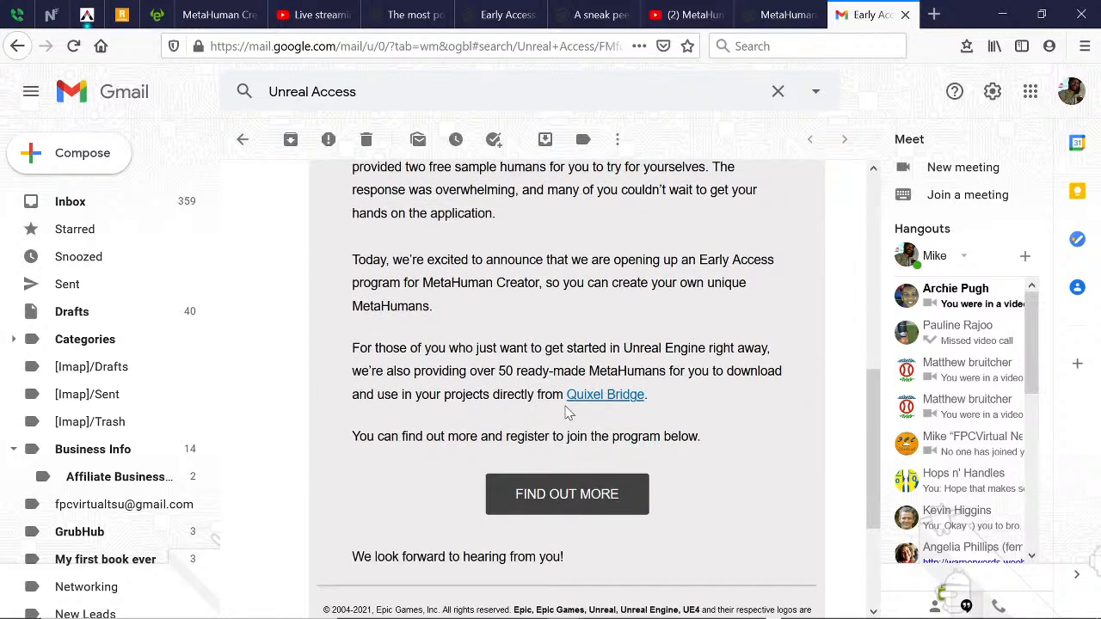
scroll(611, 395, up, 4)
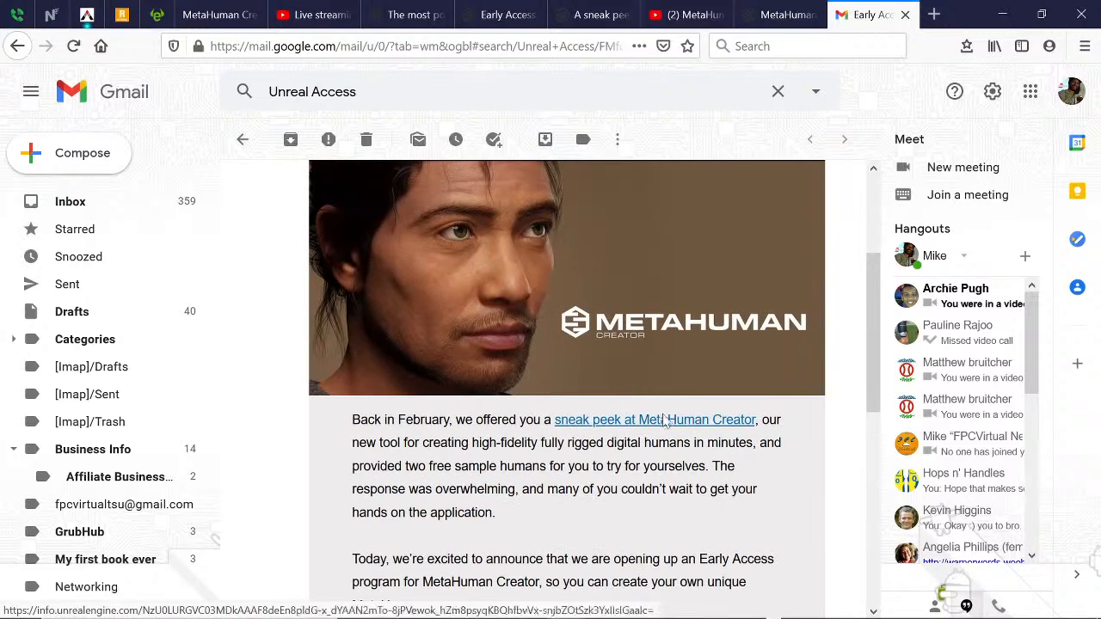
- Open the e-mail's "sneak peek at MetaHuman Creator" link and examine the blog post for its sign-up and sample project options
click(664, 420)
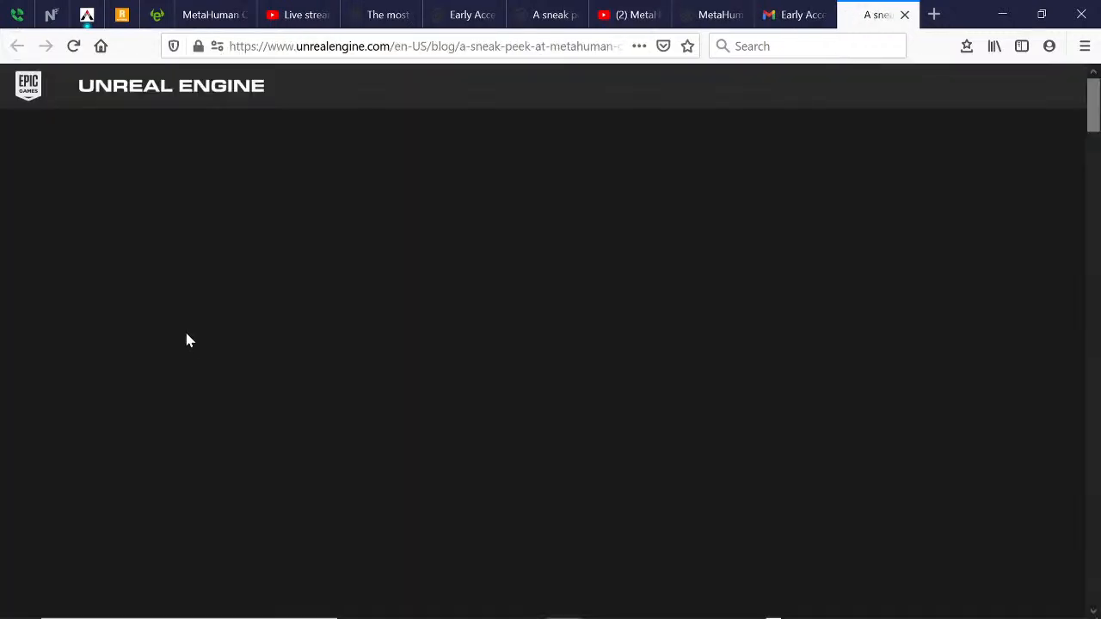
scroll(193, 339, down, 3)
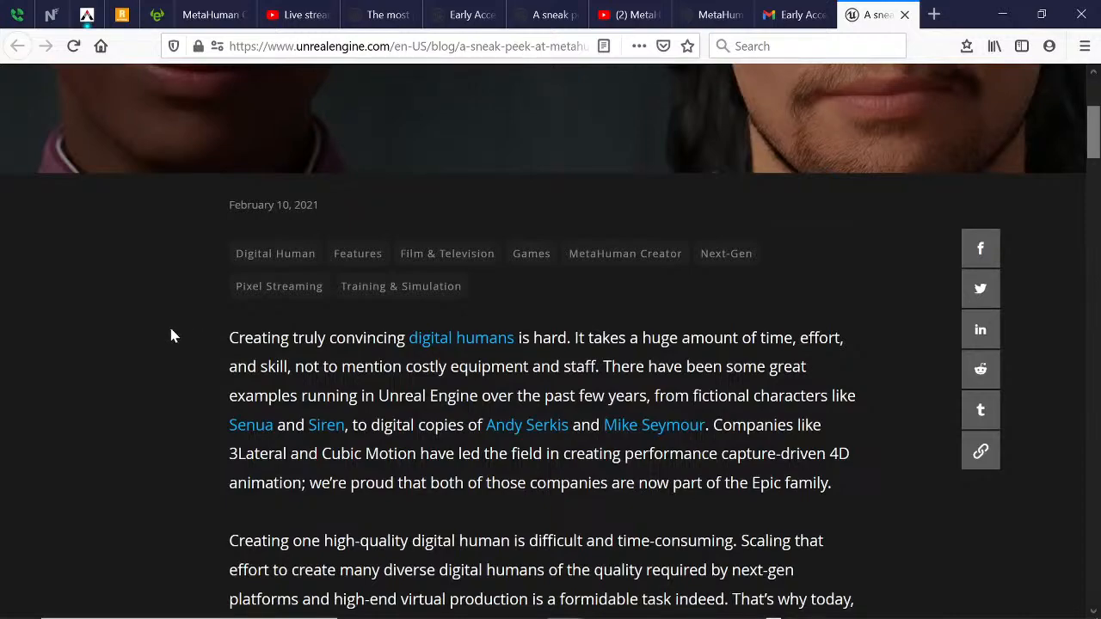
scroll(171, 336, down, 2)
scroll(356, 290, down, 12)
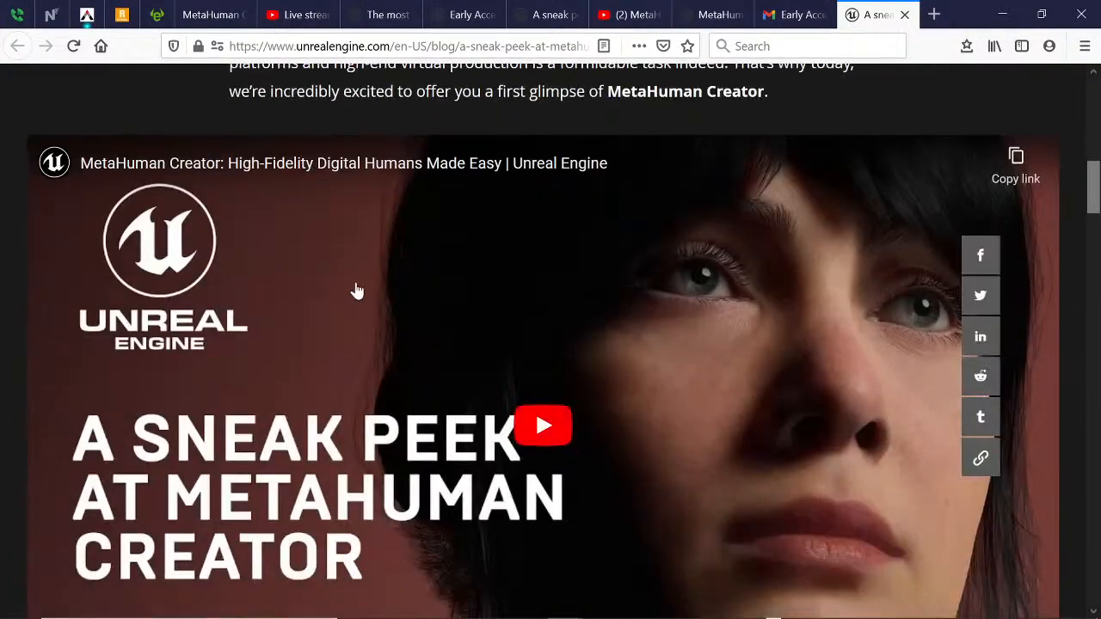
scroll(350, 292, down, 13)
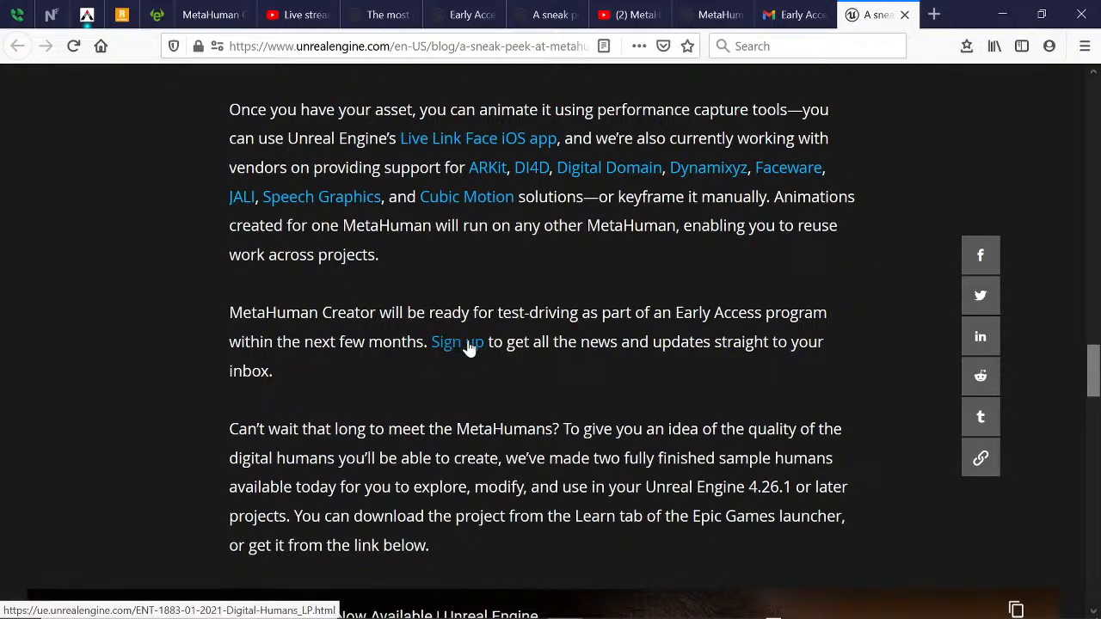
scroll(439, 357, down, 1)
scroll(421, 353, down, 16)
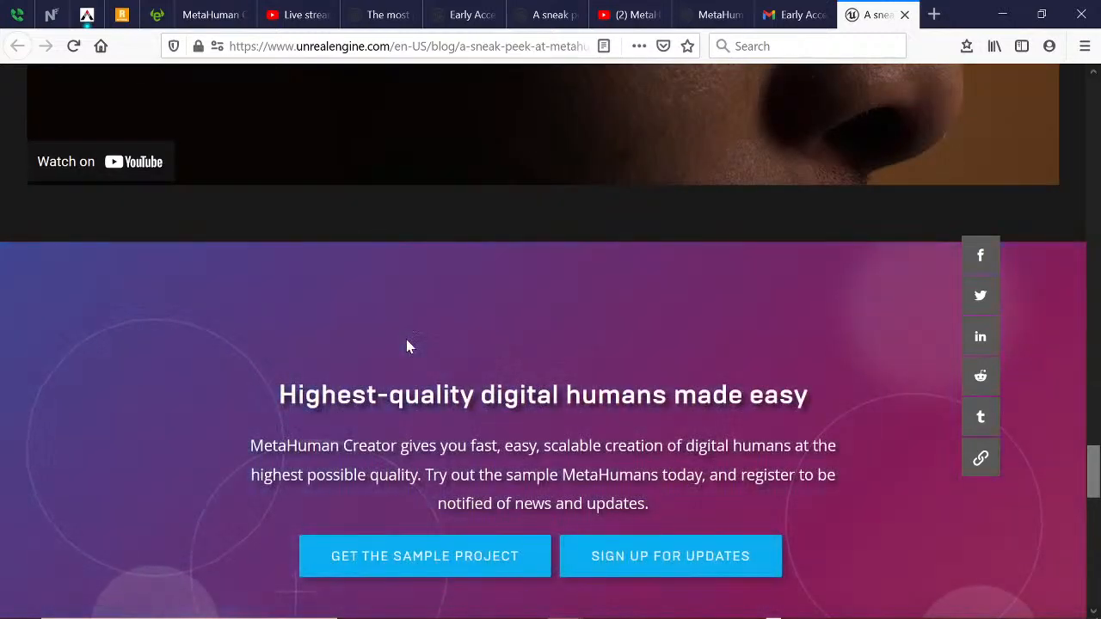
scroll(405, 339, down, 7)
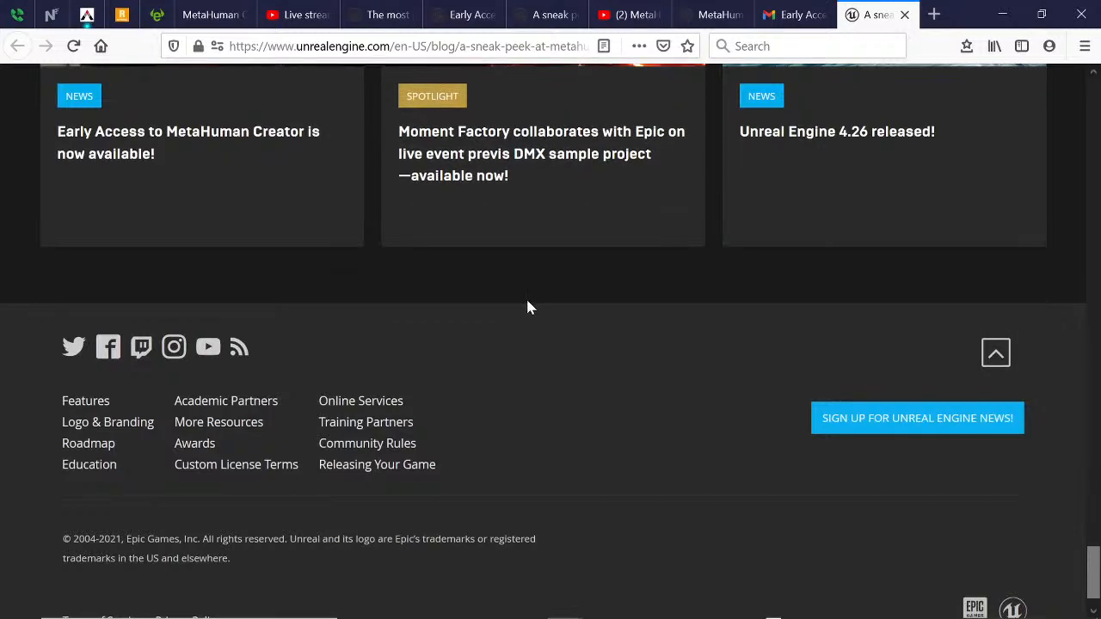
scroll(511, 320, up, 5)
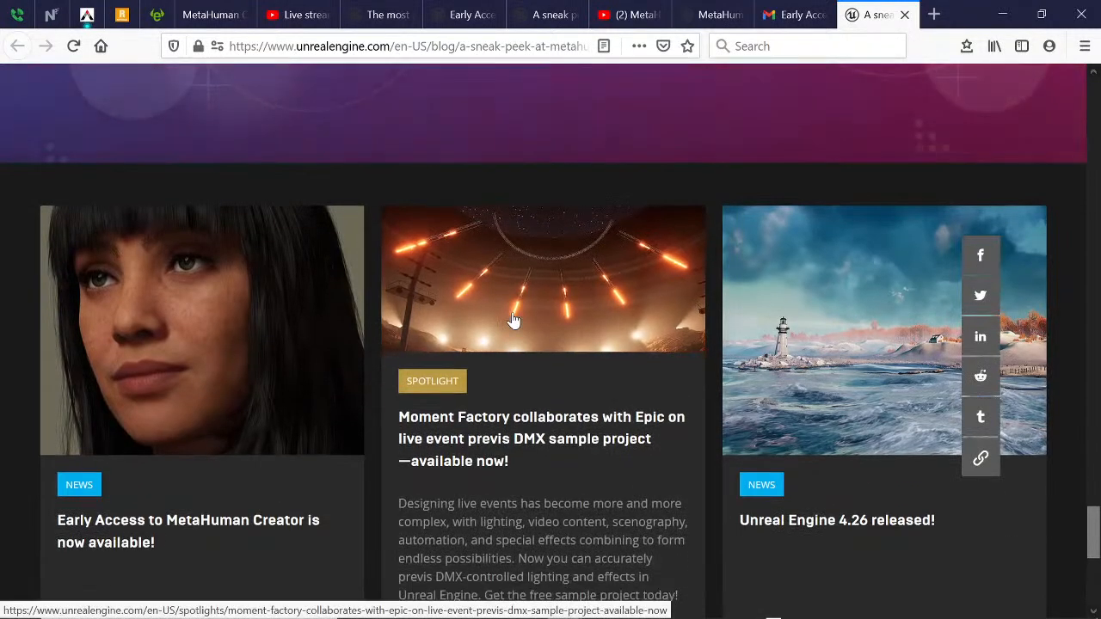
scroll(511, 319, up, 6)
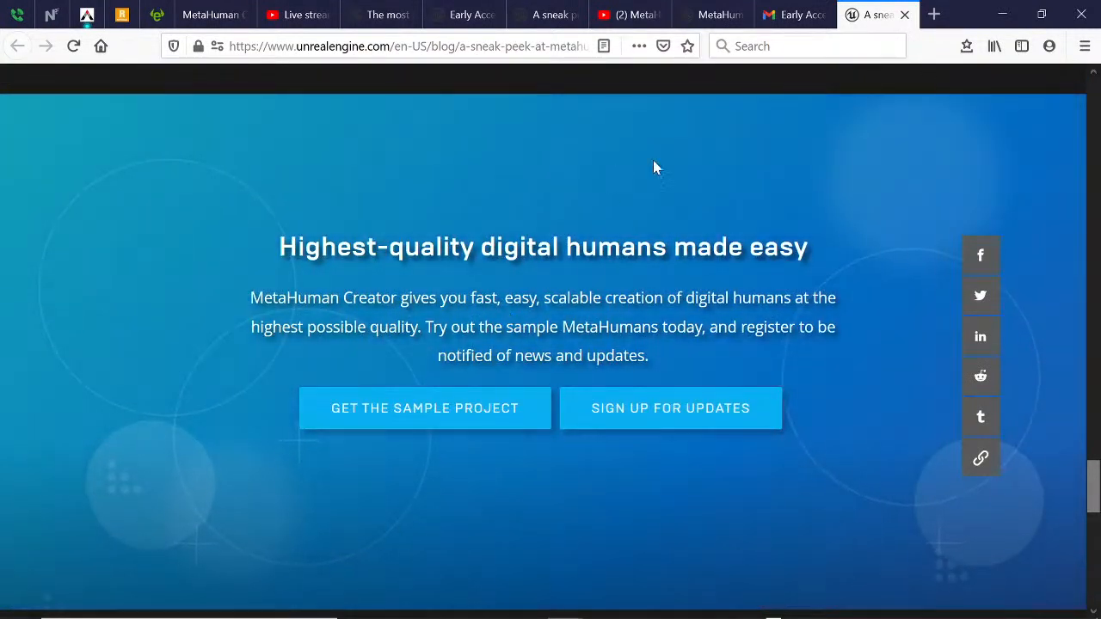
- Examine the MetaHuman Creator product page's access options, key features, LOD details and ready-made MetaHumans section
click(703, 15)
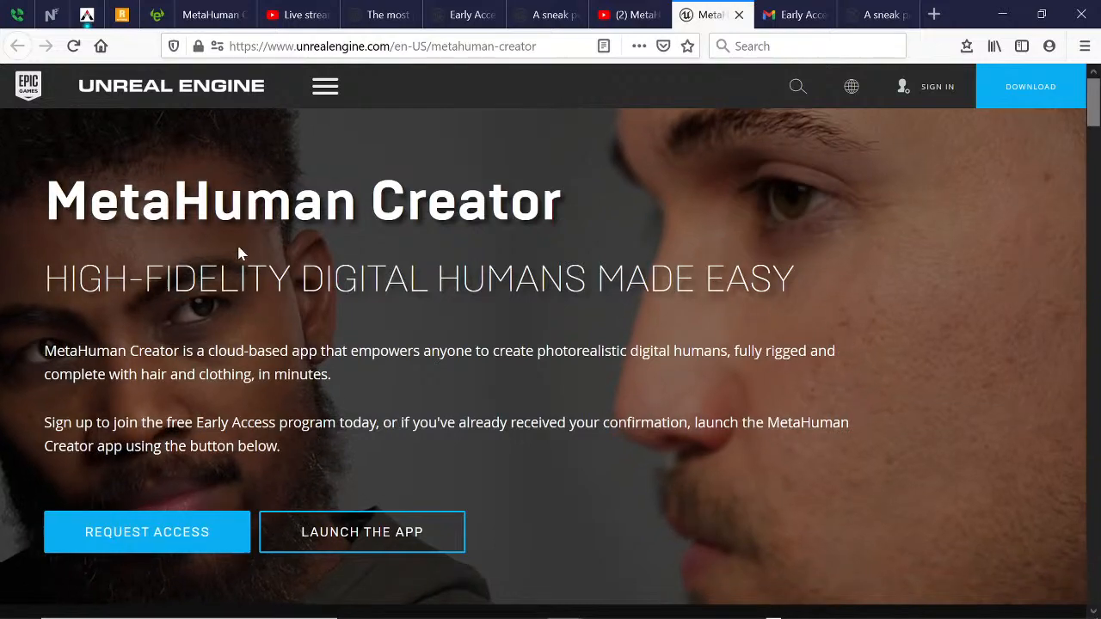
scroll(519, 313, down, 3)
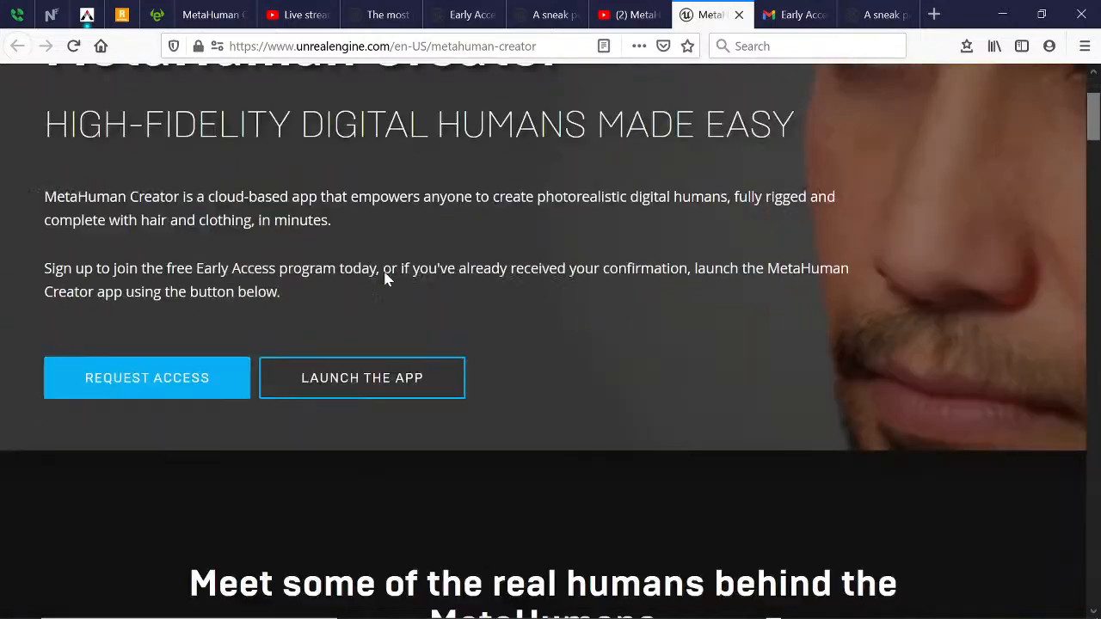
scroll(519, 313, down, 3)
scroll(327, 275, down, 4)
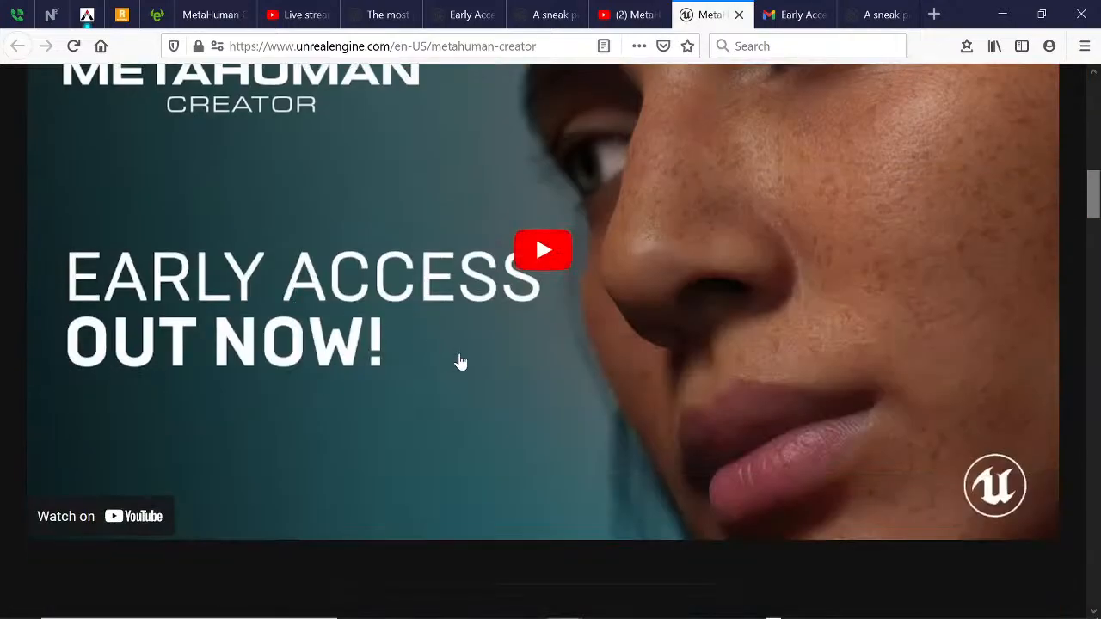
scroll(460, 364, down, 5)
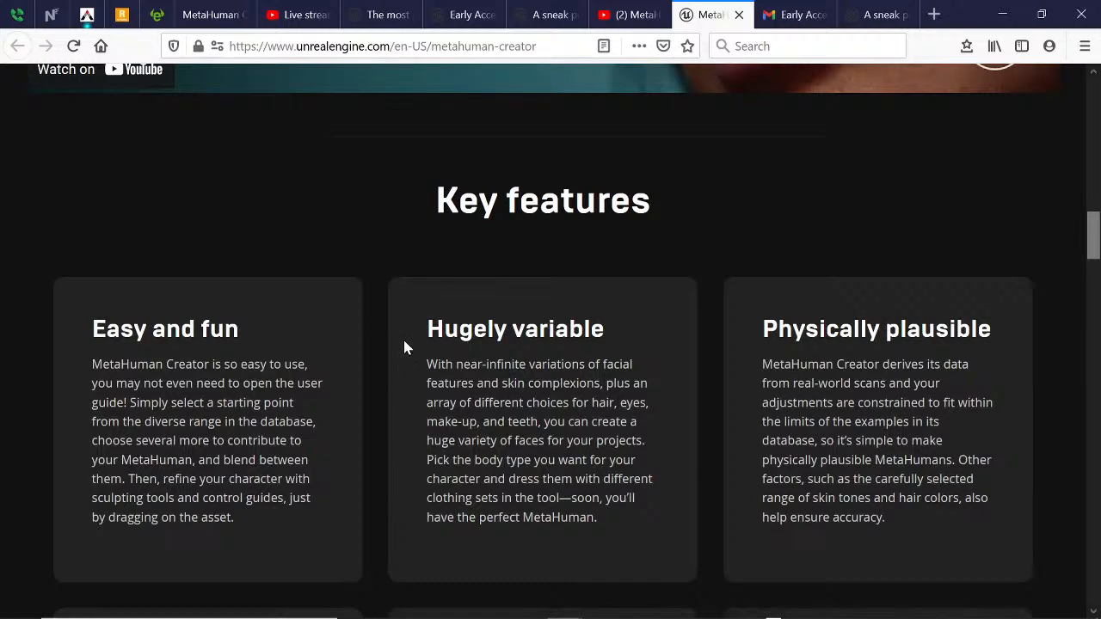
scroll(403, 347, down, 4)
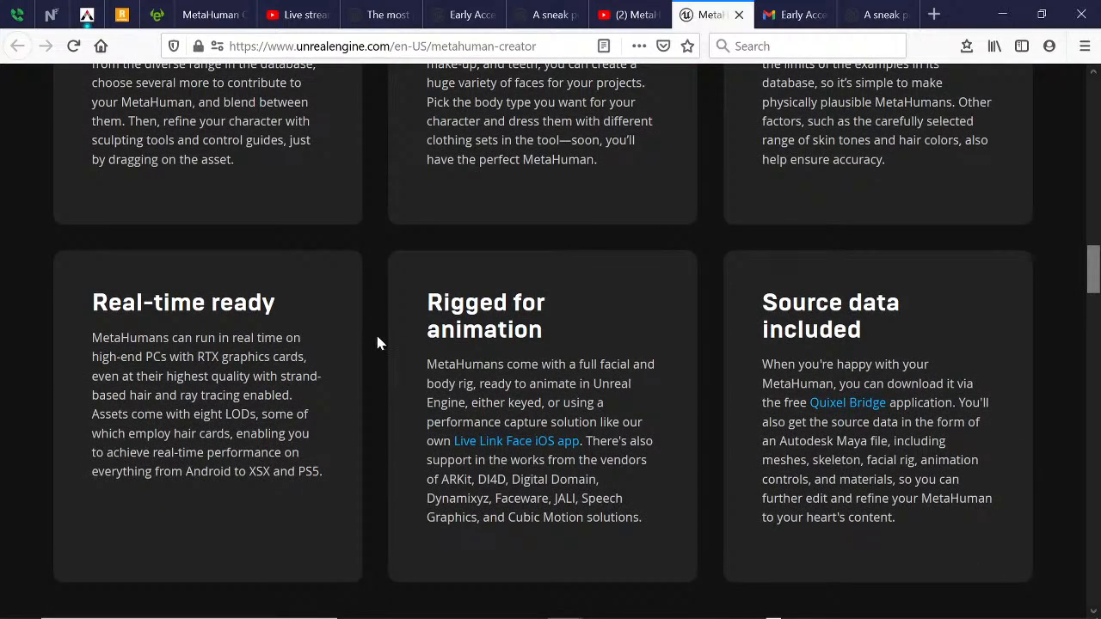
scroll(376, 342, up, 3)
scroll(374, 343, down, 4)
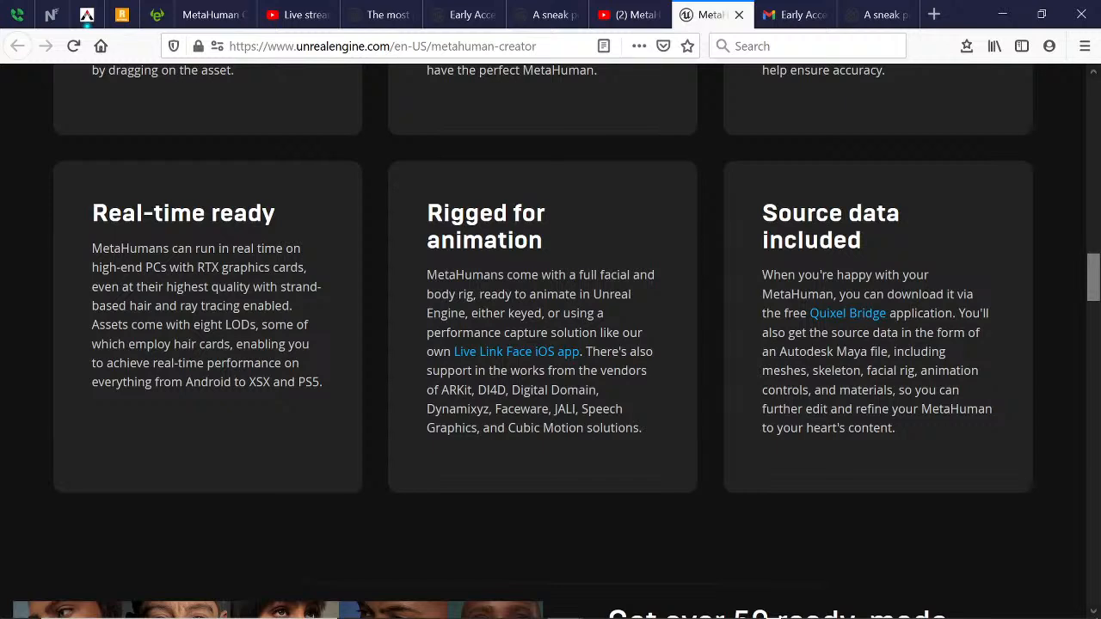
double_click(241, 324)
scroll(344, 314, down, 5)
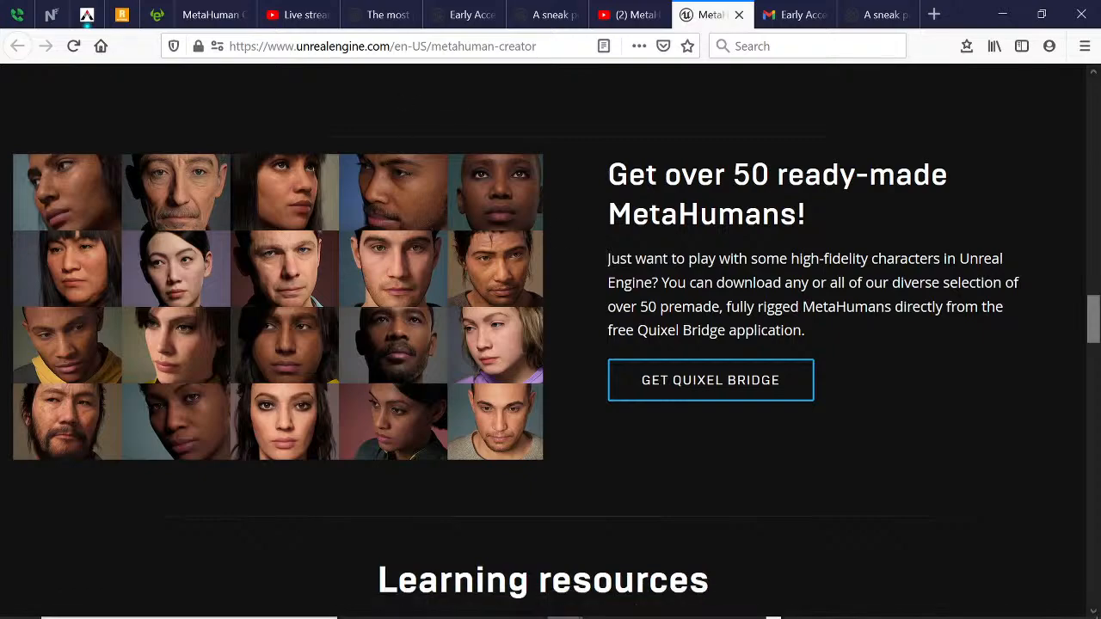
- Bring up the YouTube live chat window and review the viewers' messages from the earliest to the latest
mouse_move(564, 603)
click(663, 527)
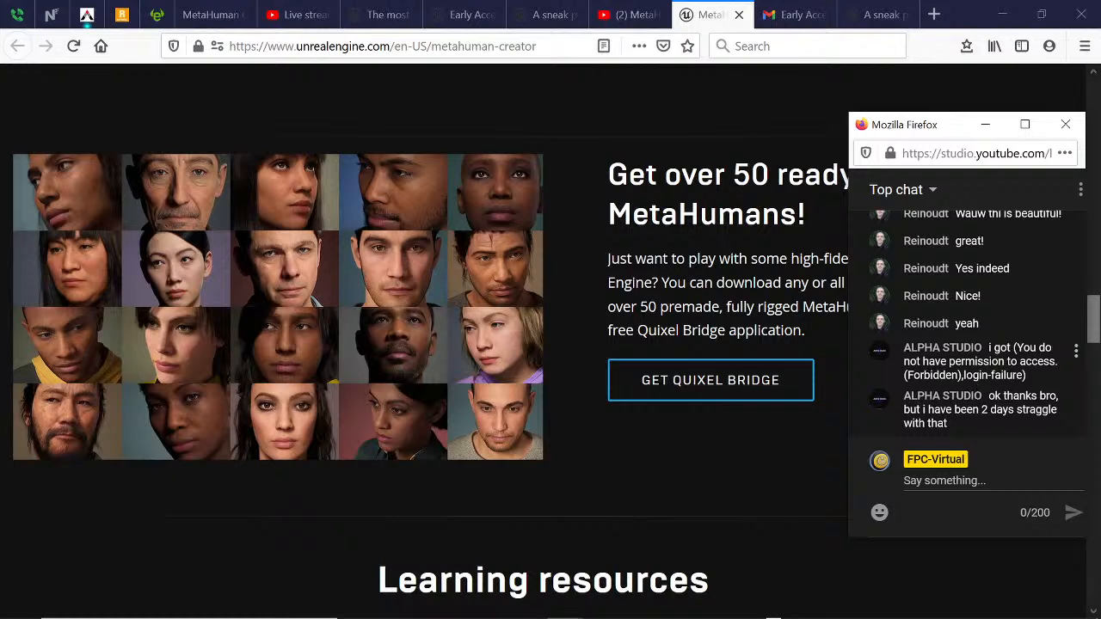
scroll(961, 320, up, 10)
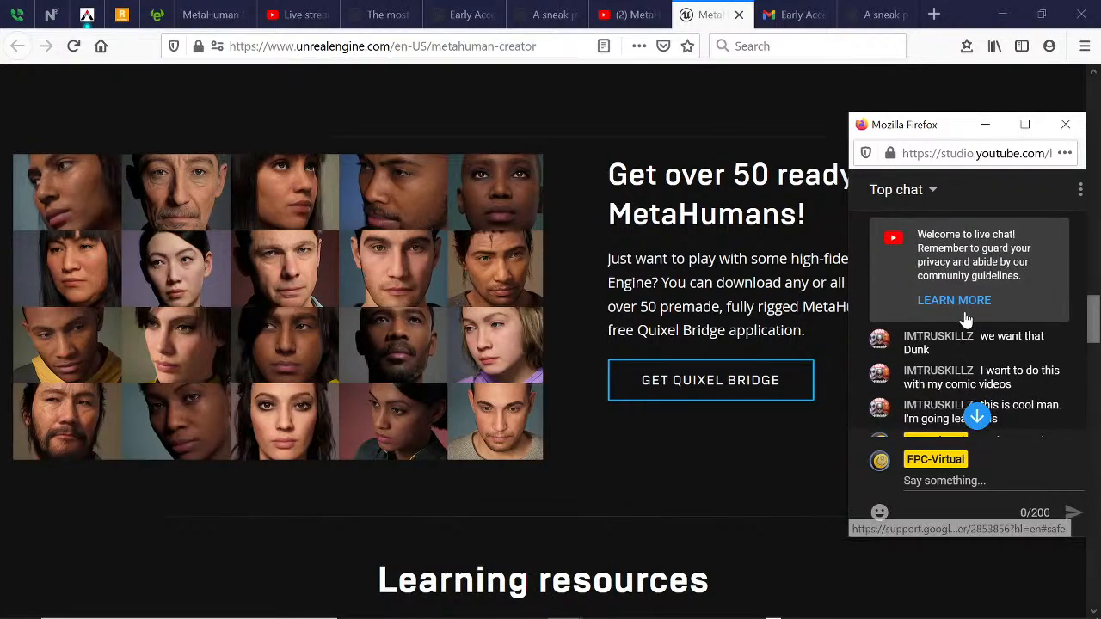
scroll(937, 344, down, 10)
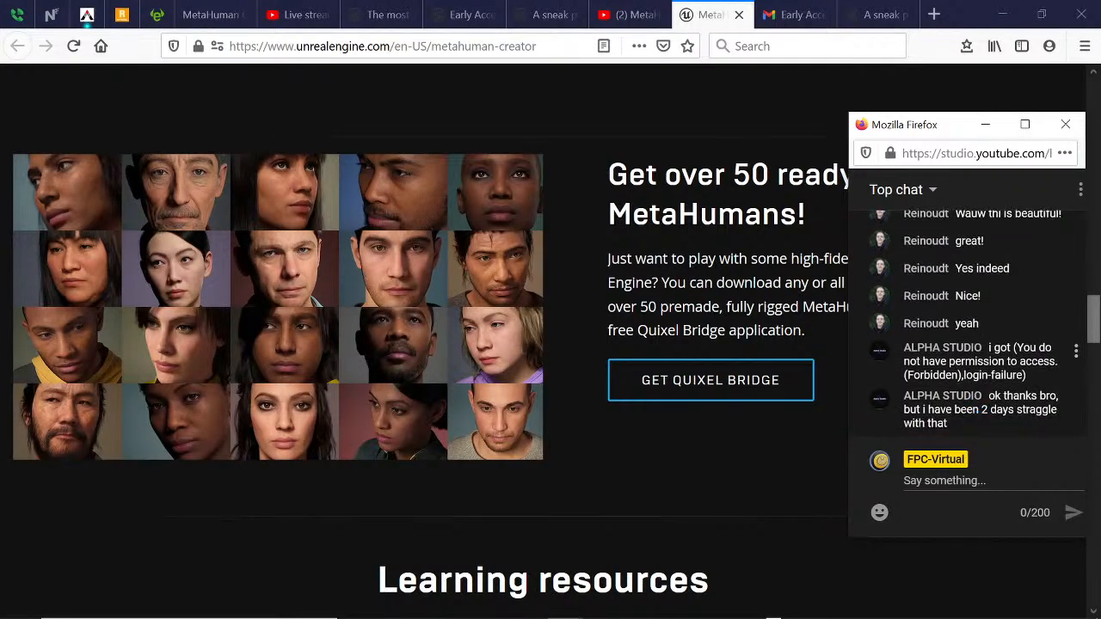